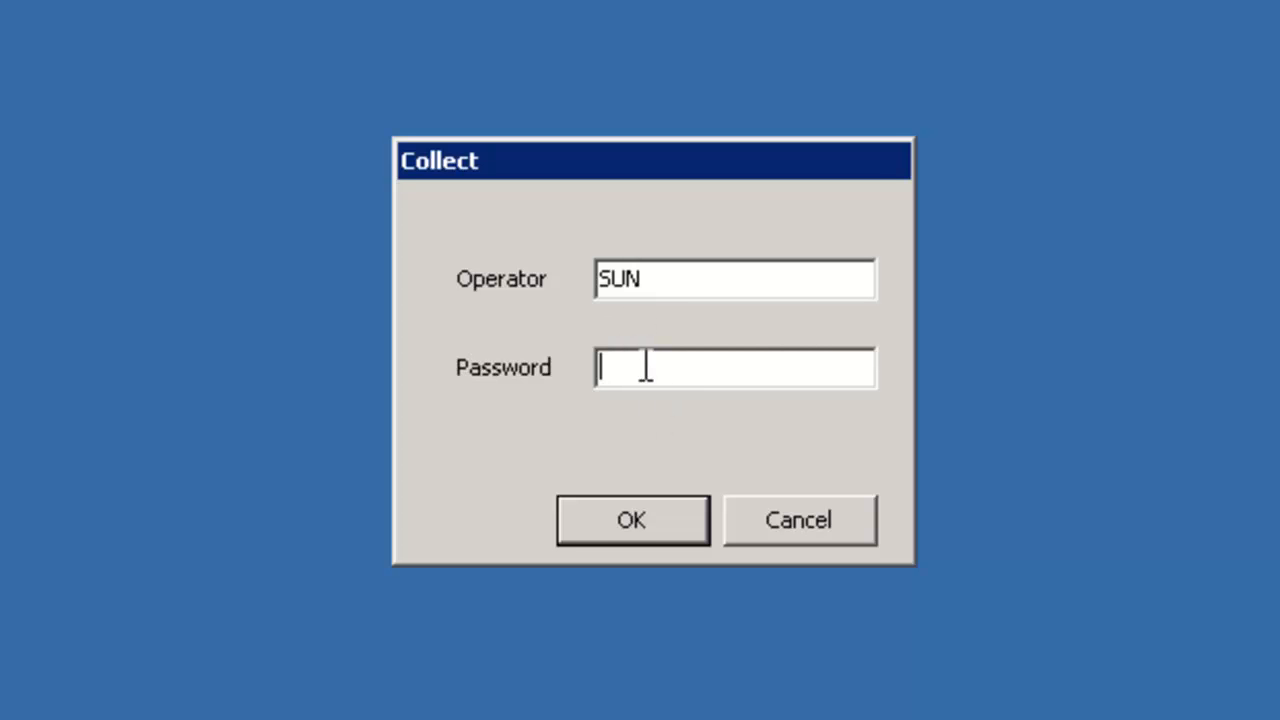
Enter the operator's password in the Collect login and sign in
{"action": "type", "text": "*"}
{"action": "key", "text": "BackSpace"}
{"action": "type", "text": "******"}
{"action": "key", "text": "Return"}
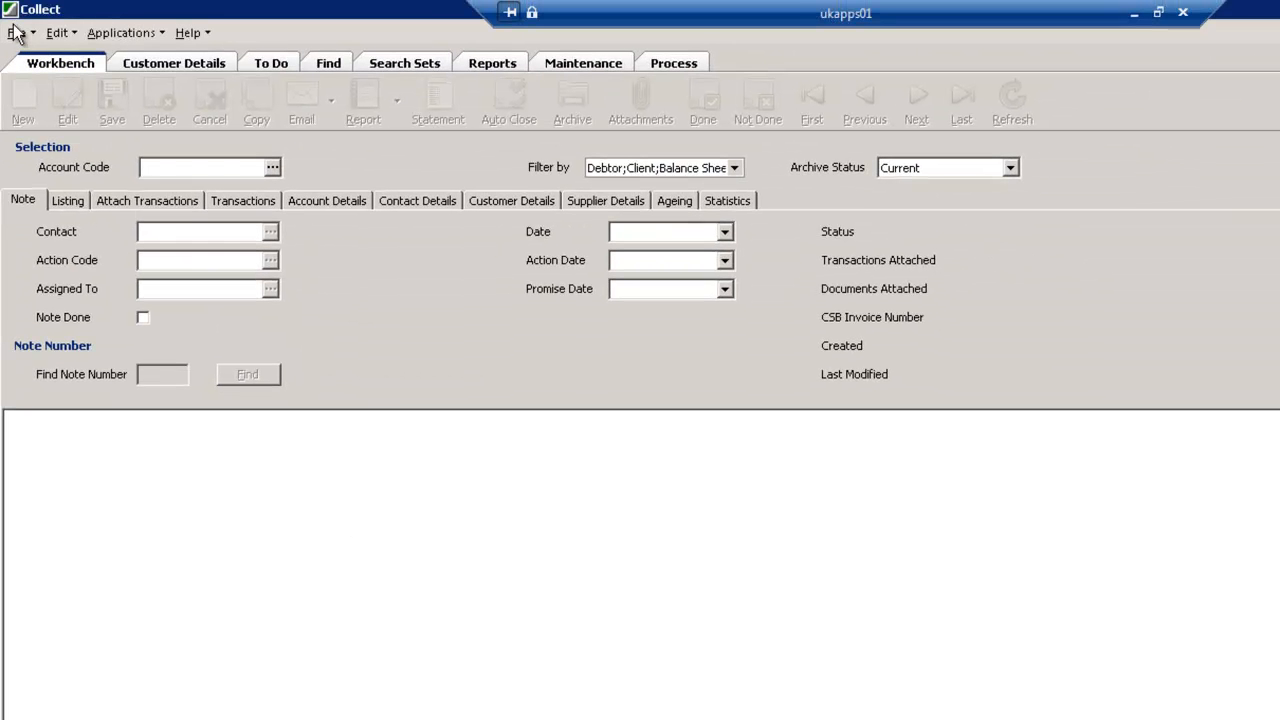
Review the business unit and SunSystems ledger choices in the business unit settings, and close the settings without changing them
{"action": "left_click", "coordinate": [17, 33]}
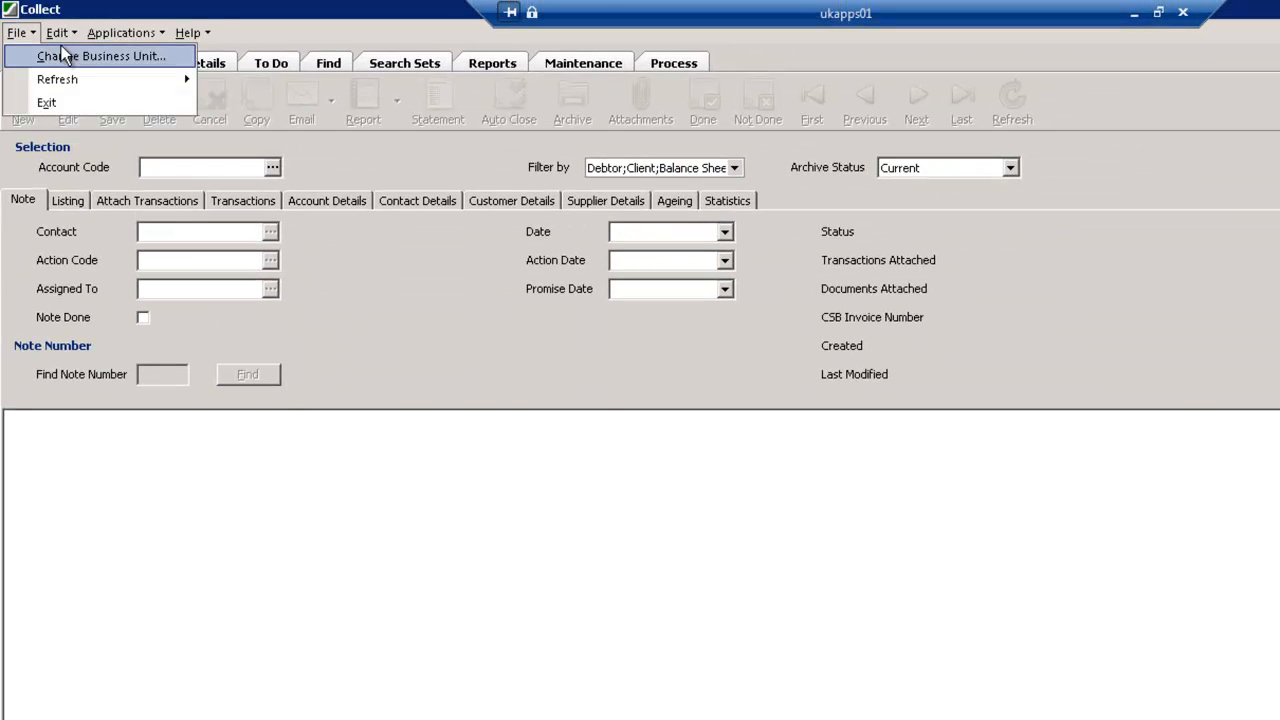
{"action": "left_click", "coordinate": [106, 58]}
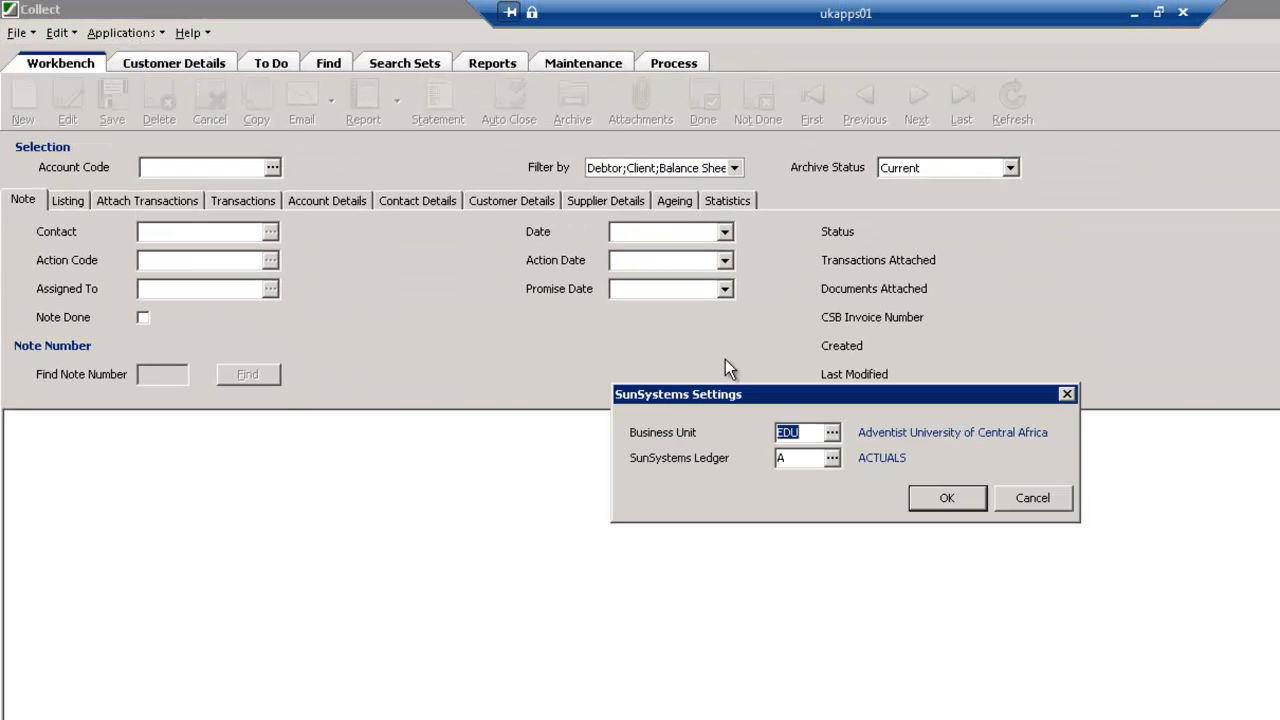
{"action": "left_click", "coordinate": [832, 432]}
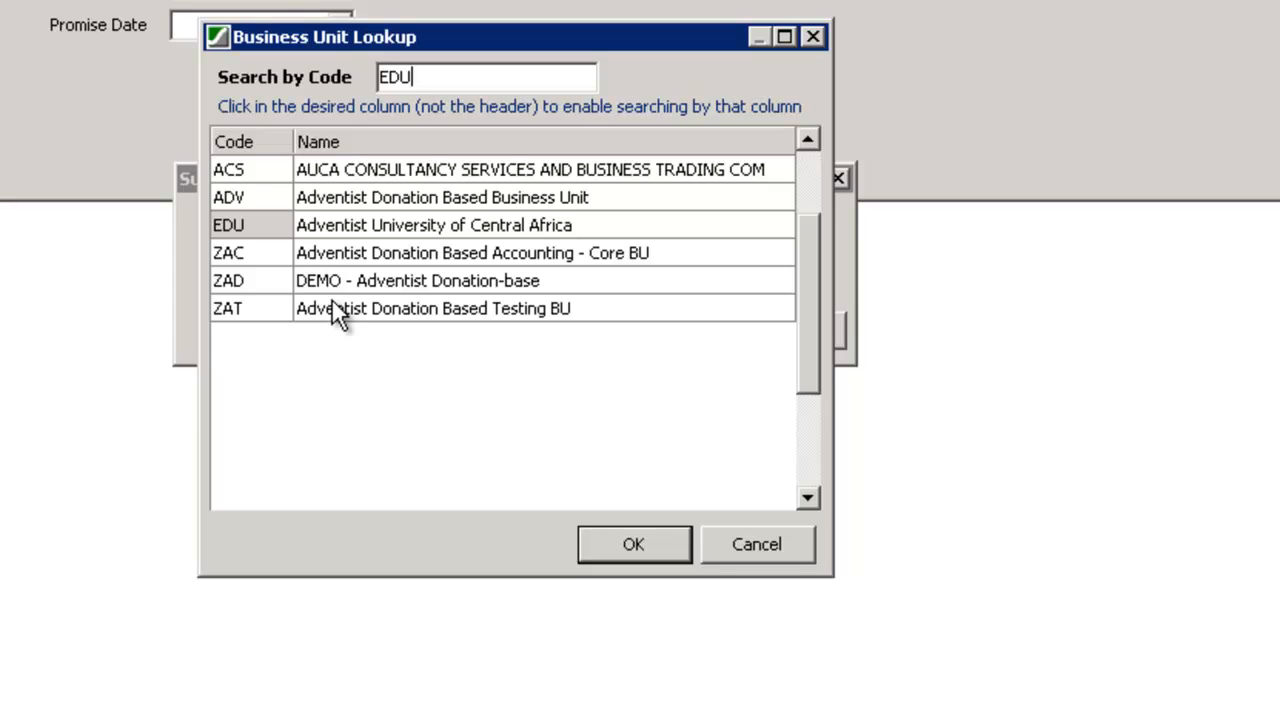
{"action": "left_click", "coordinate": [748, 540]}
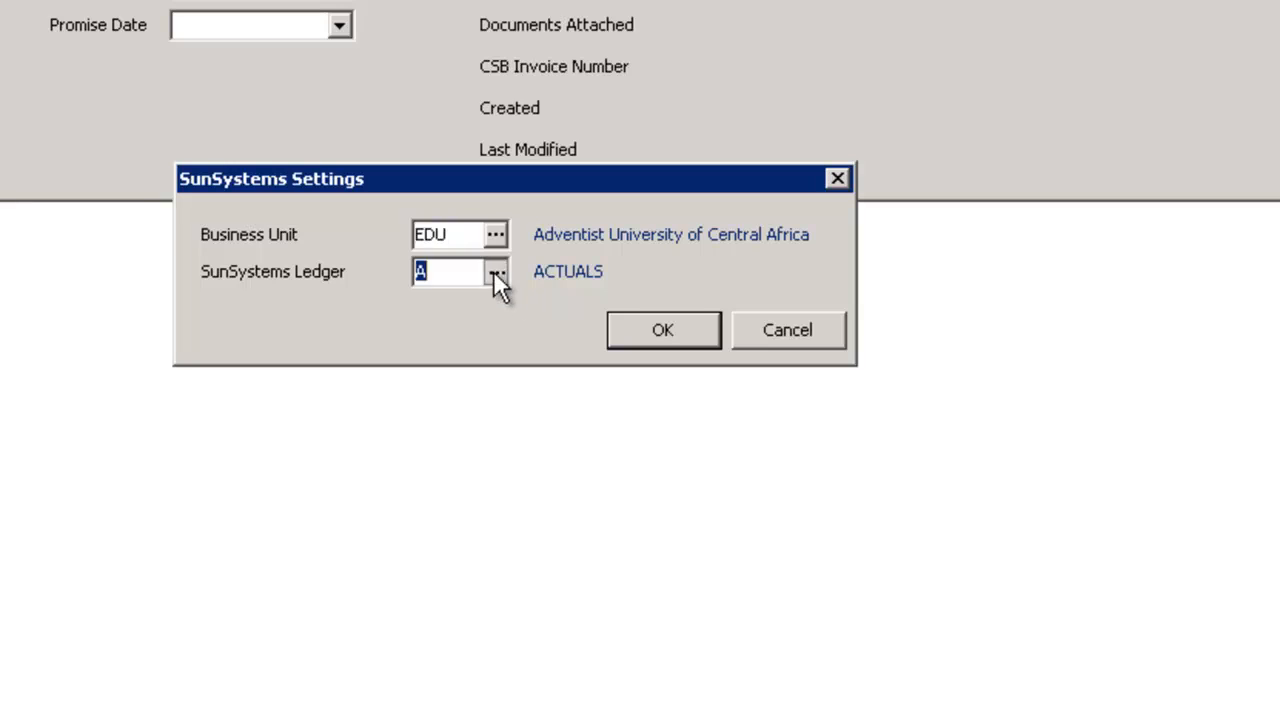
{"action": "left_click", "coordinate": [495, 272]}
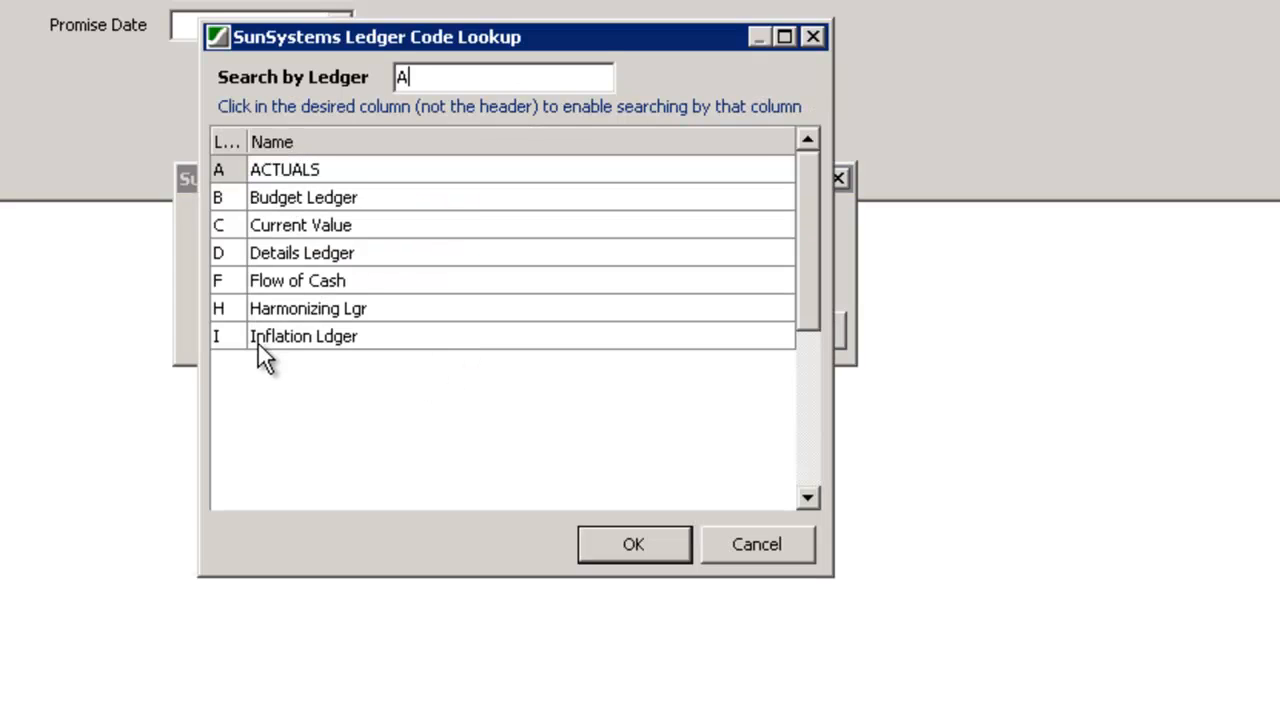
{"action": "left_click", "coordinate": [748, 544]}
{"action": "left_click", "coordinate": [789, 331]}
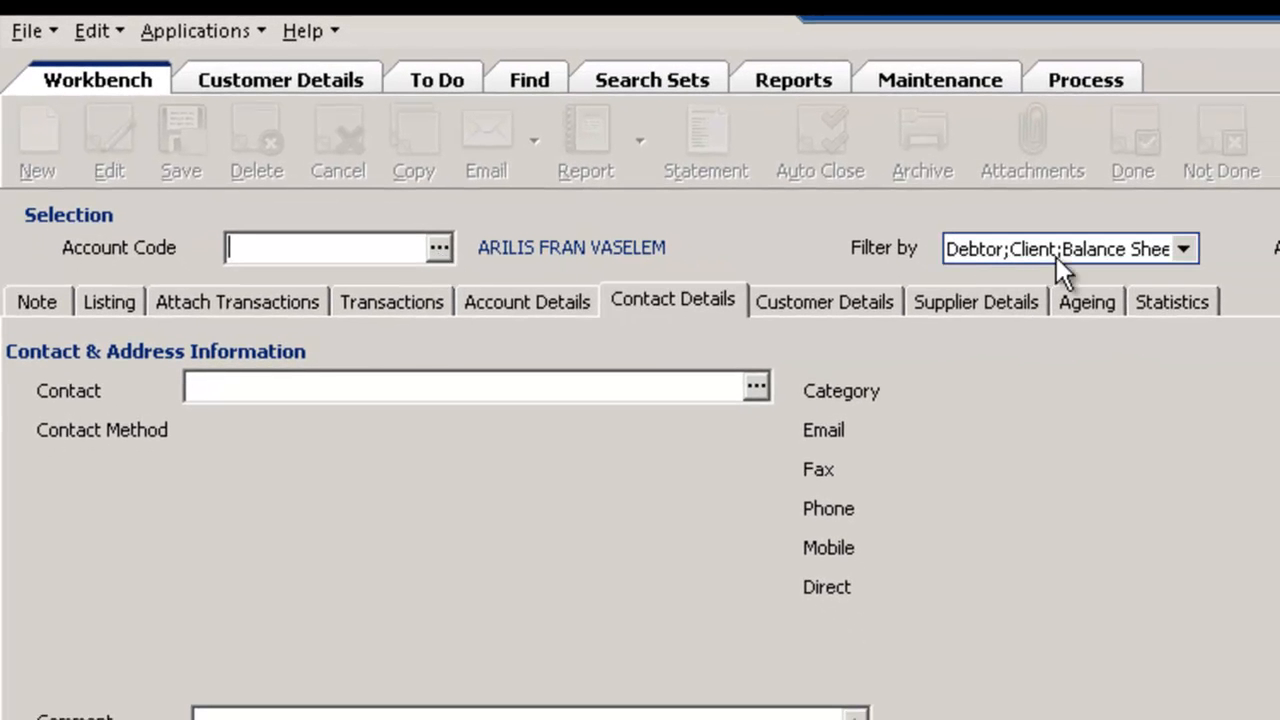
Check the account type filter options and load the first individual student account listed after account code S
{"action": "left_click", "coordinate": [1181, 250]}
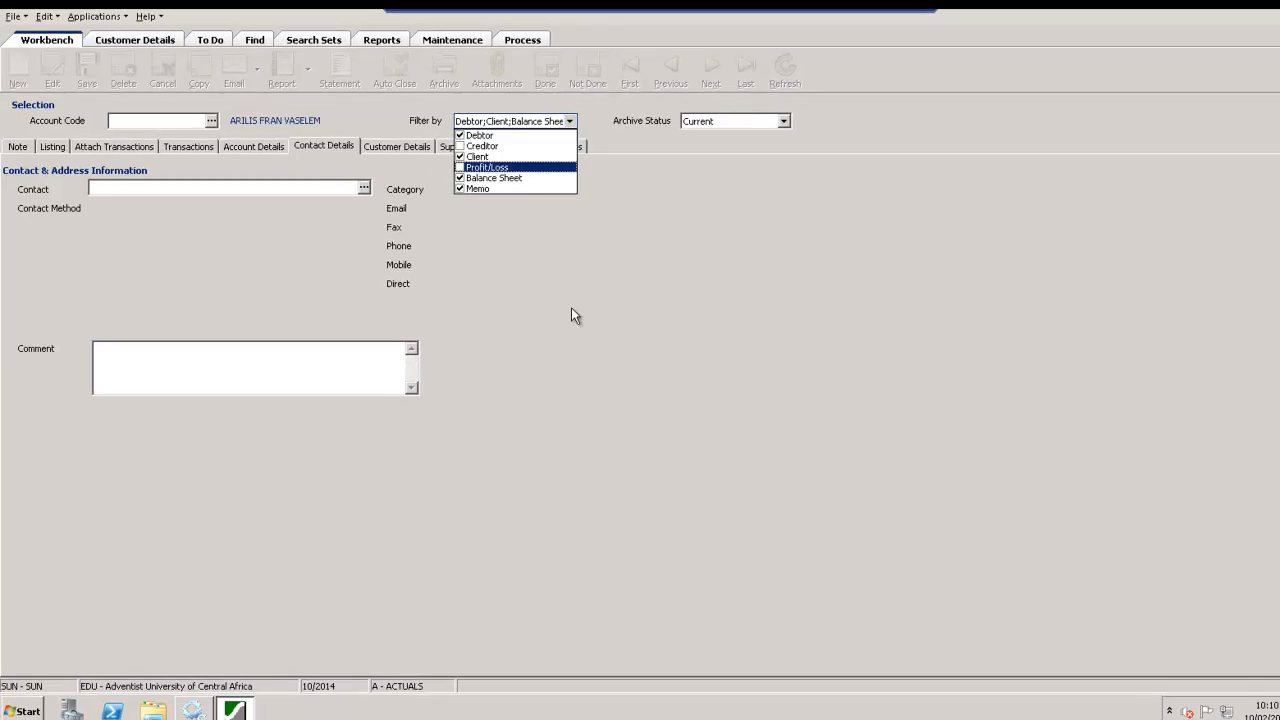
{"action": "left_click", "coordinate": [578, 314]}
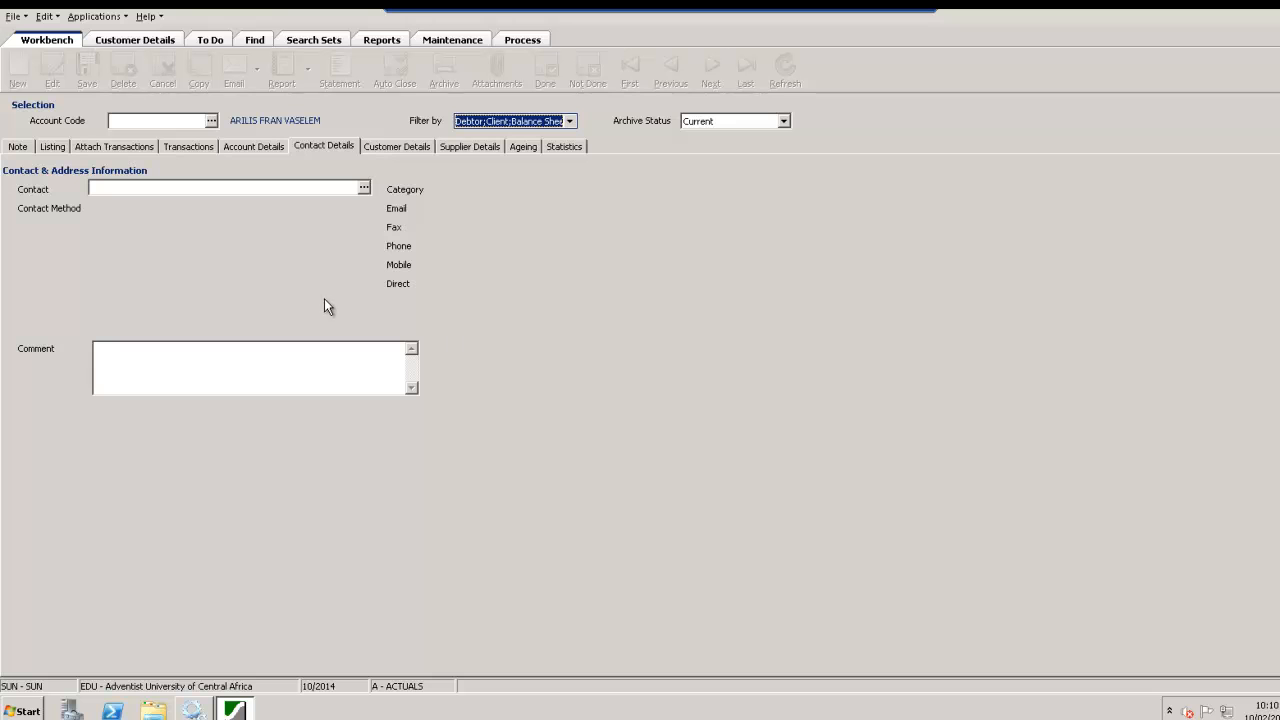
{"action": "left_click", "coordinate": [190, 118]}
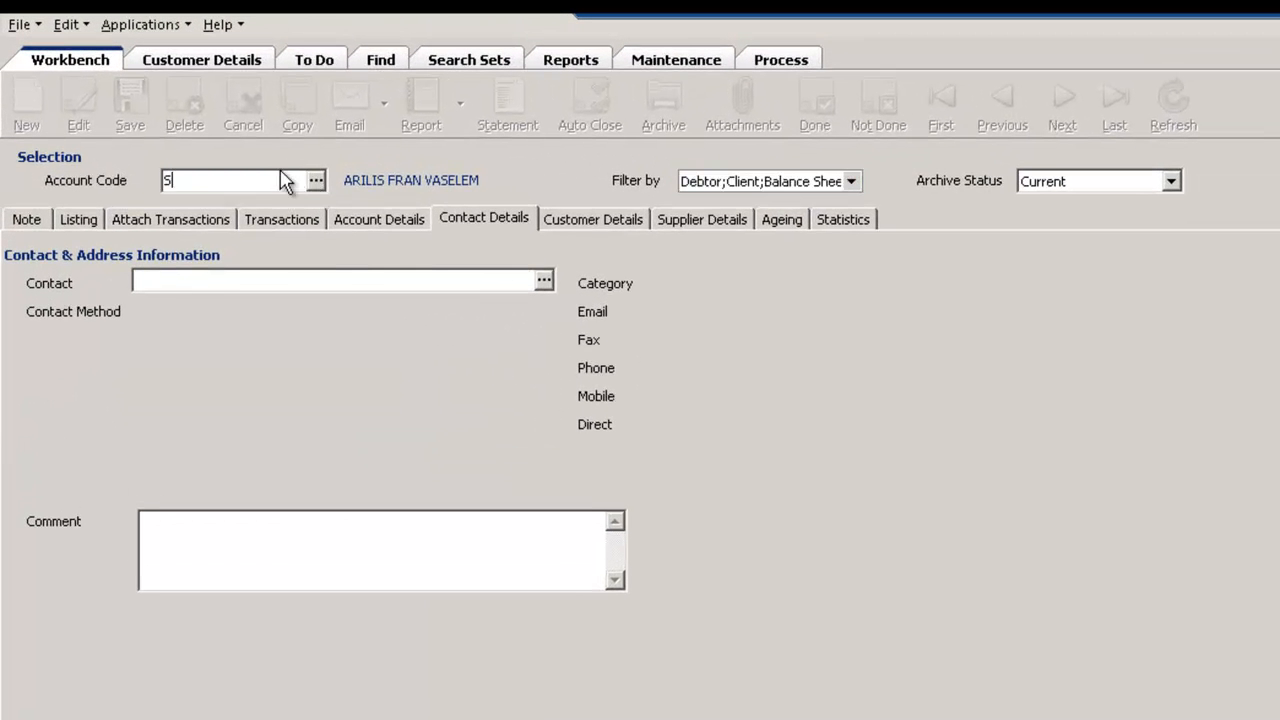
{"action": "type", "text": "S"}
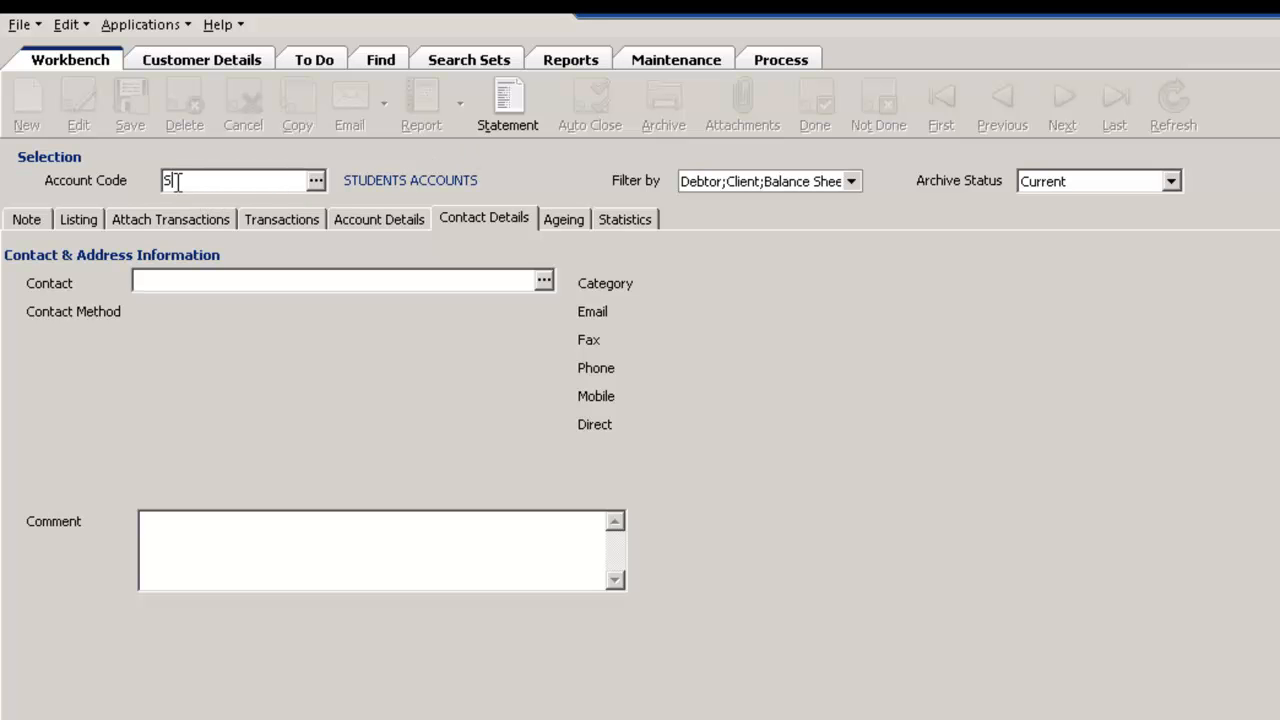
{"action": "left_click", "coordinate": [316, 181]}
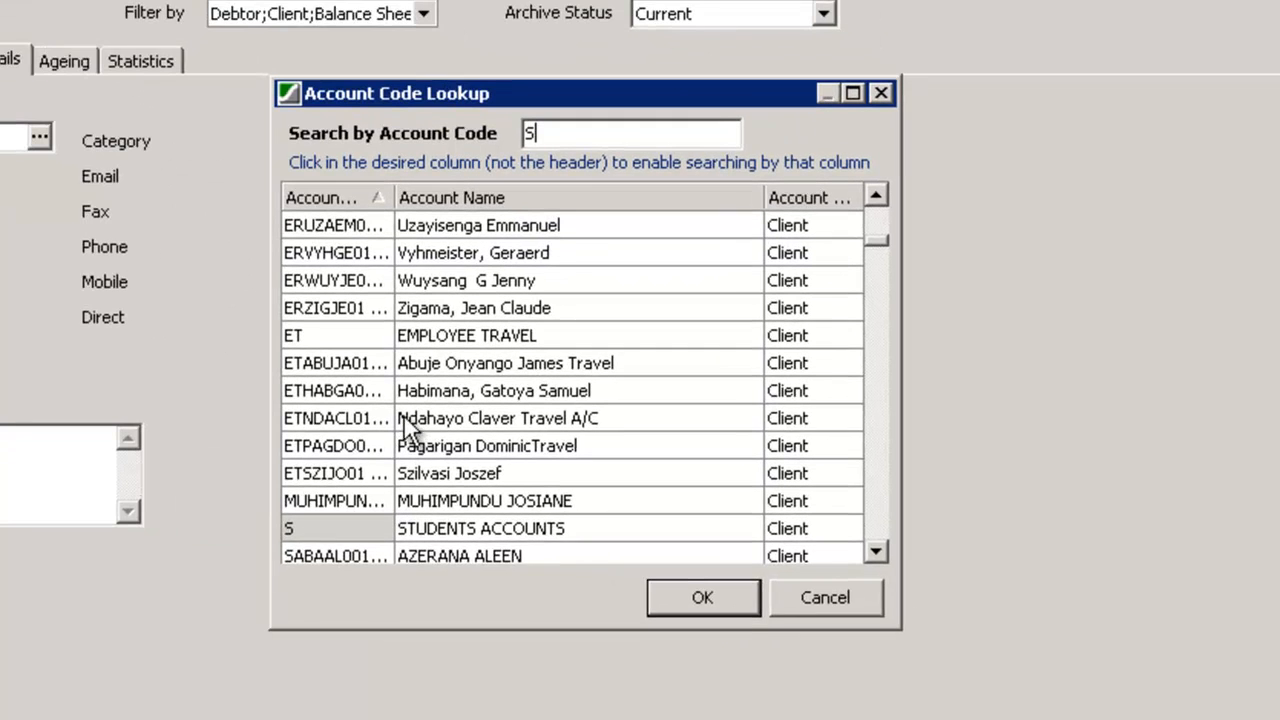
{"action": "left_click", "coordinate": [874, 550]}
{"action": "left_click", "coordinate": [874, 550]}
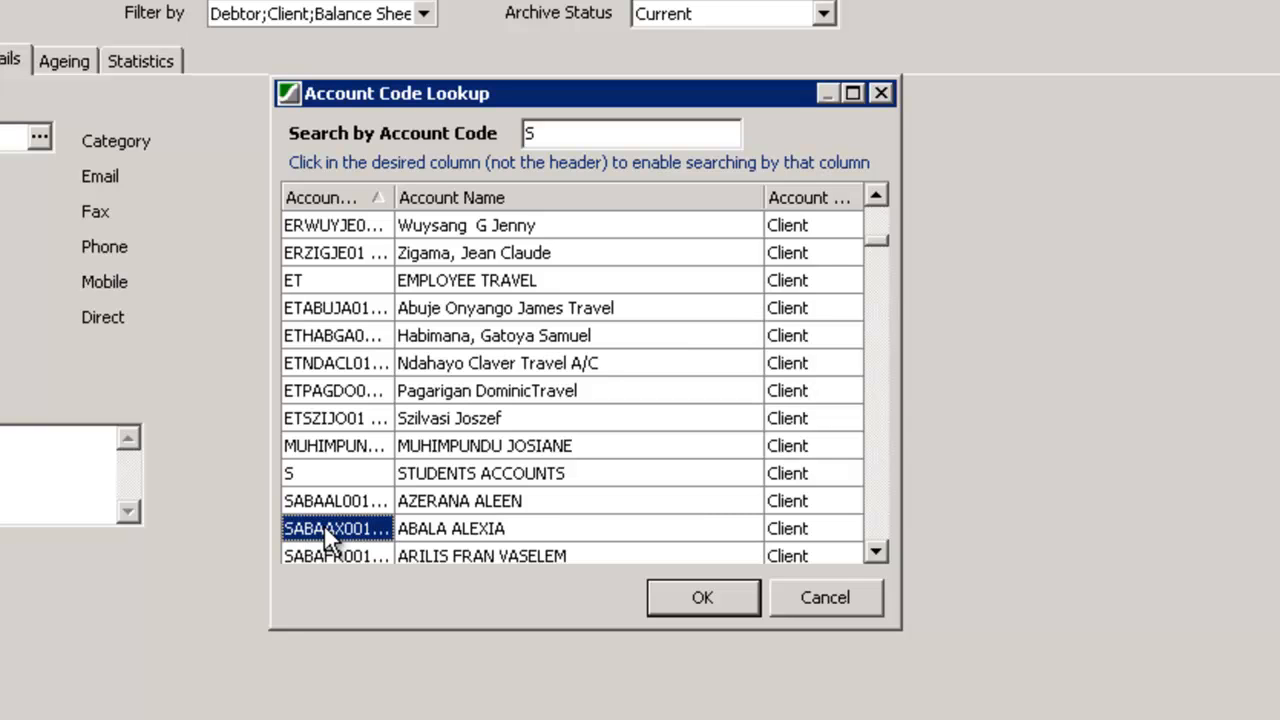
{"action": "double_click", "coordinate": [340, 501]}
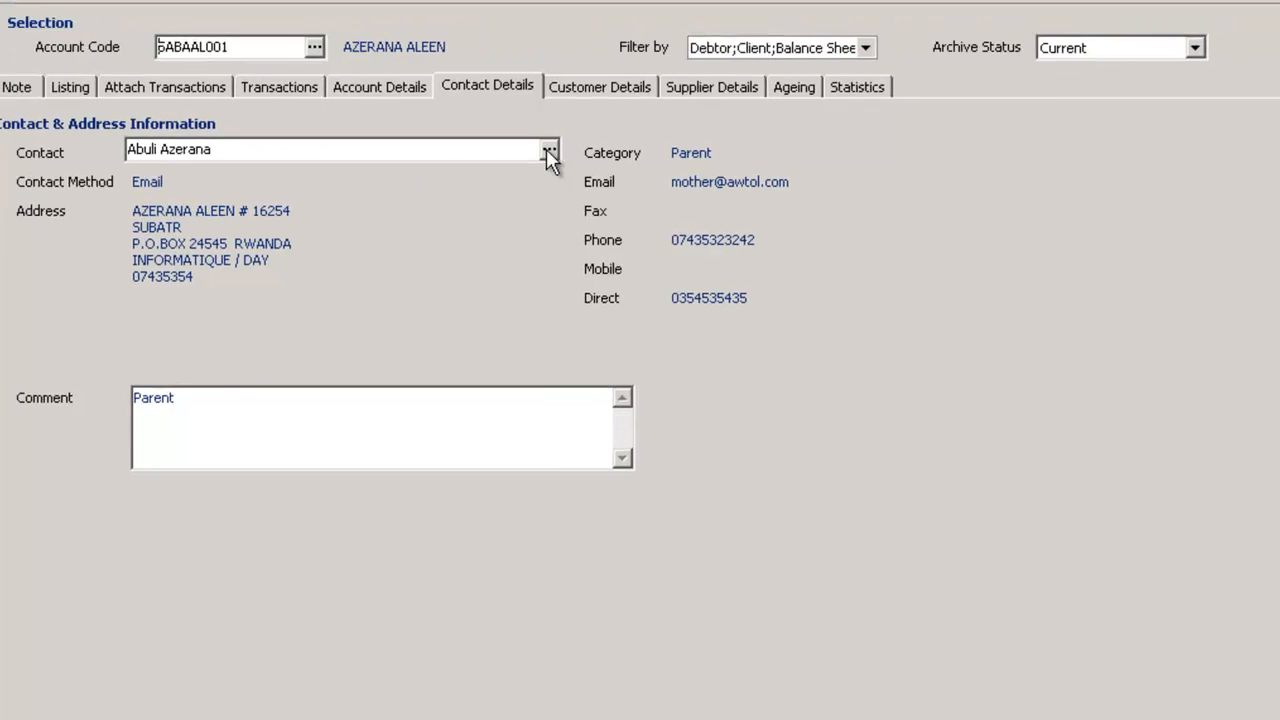
Switch the account's displayed contact to the student's own contact record
{"action": "left_click", "coordinate": [549, 152]}
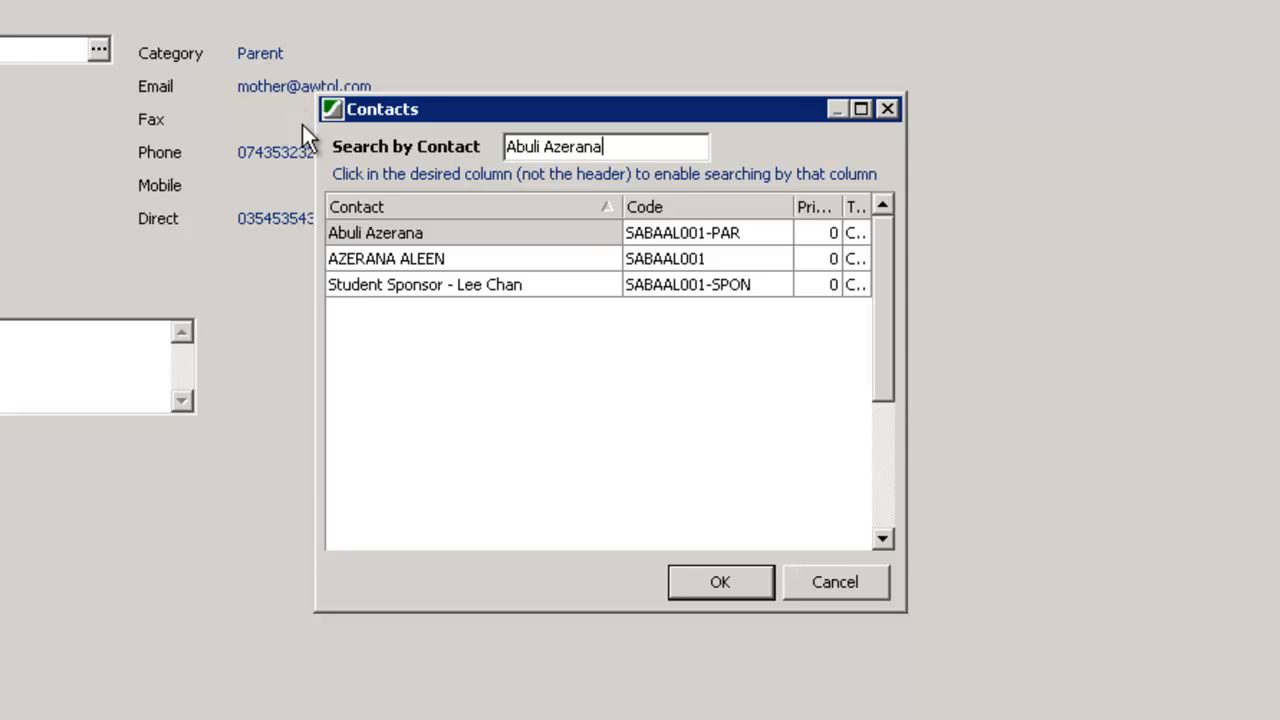
{"action": "left_click", "coordinate": [413, 260]}
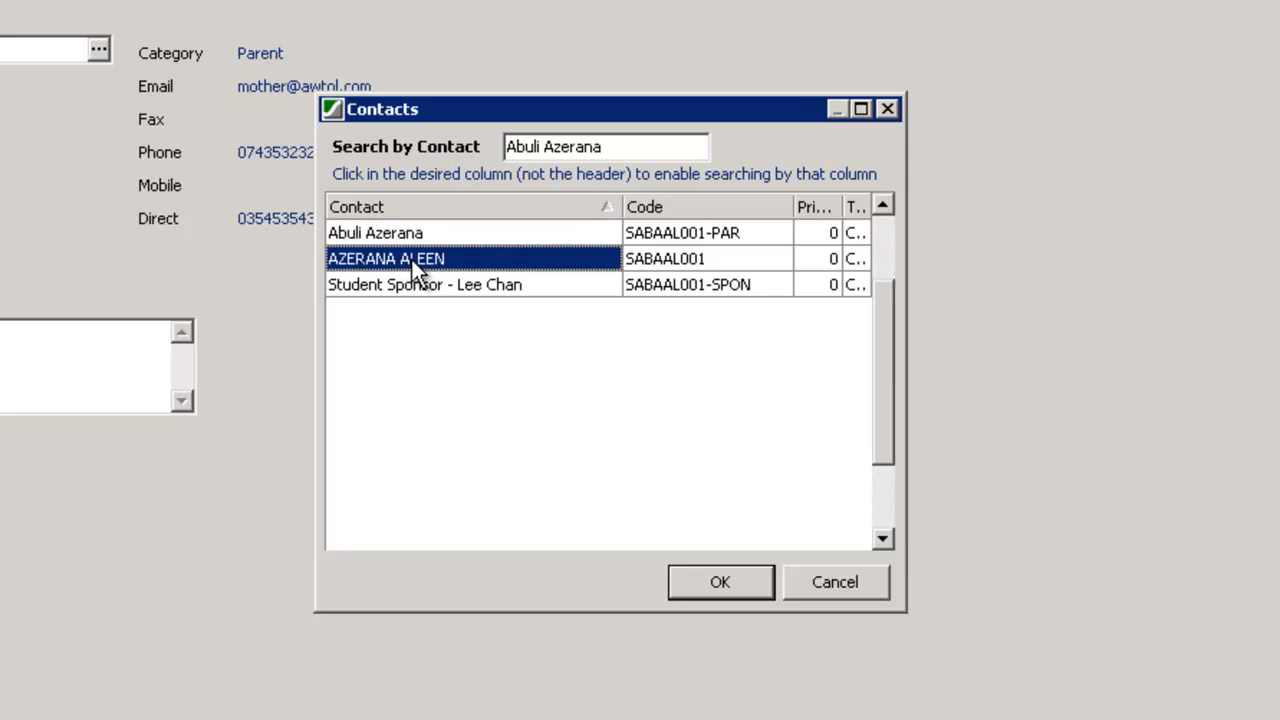
{"action": "double_click", "coordinate": [412, 260]}
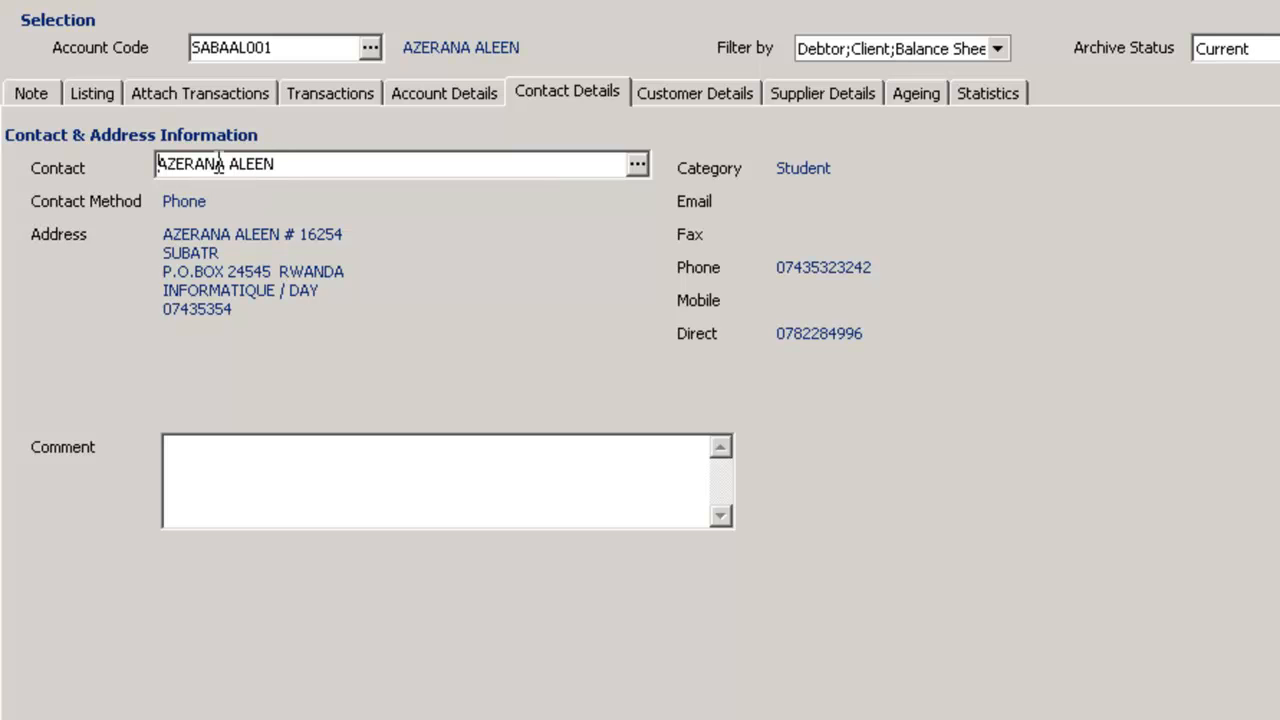
Review the parent and sponsor contacts linked to the account, keeping the student as the displayed contact
{"action": "left_click", "coordinate": [347, 180]}
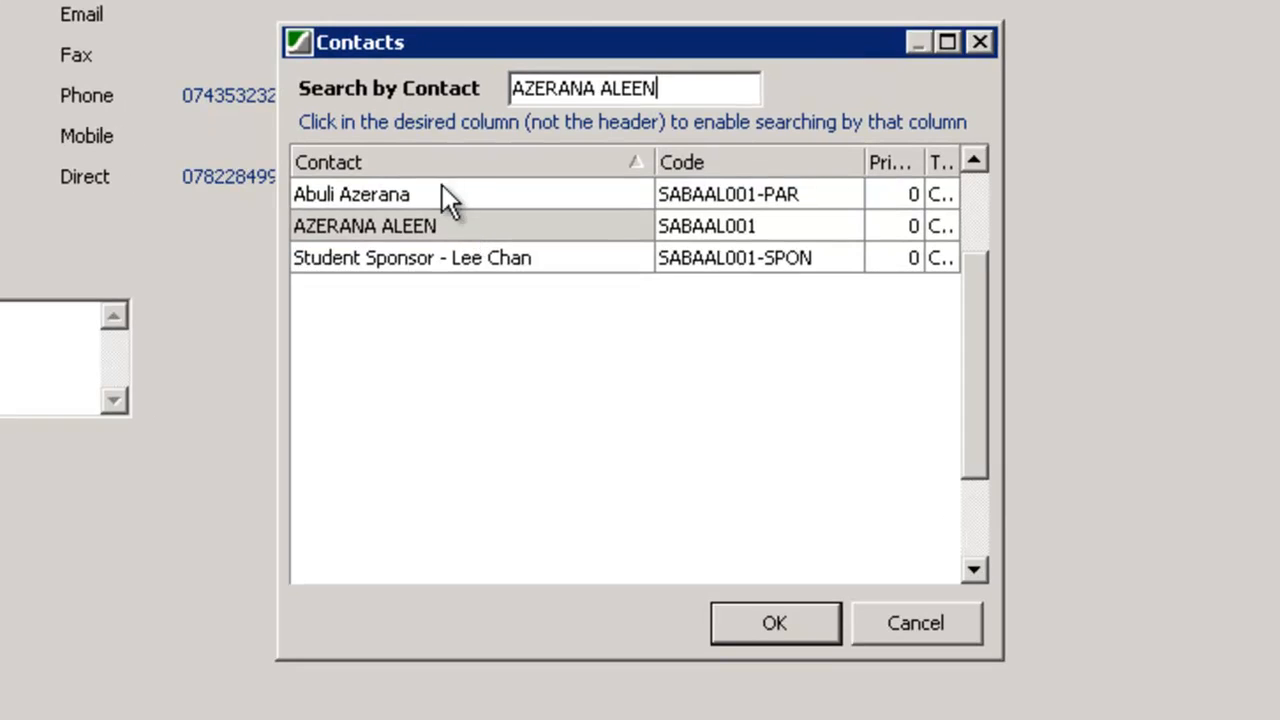
{"action": "left_click", "coordinate": [427, 194]}
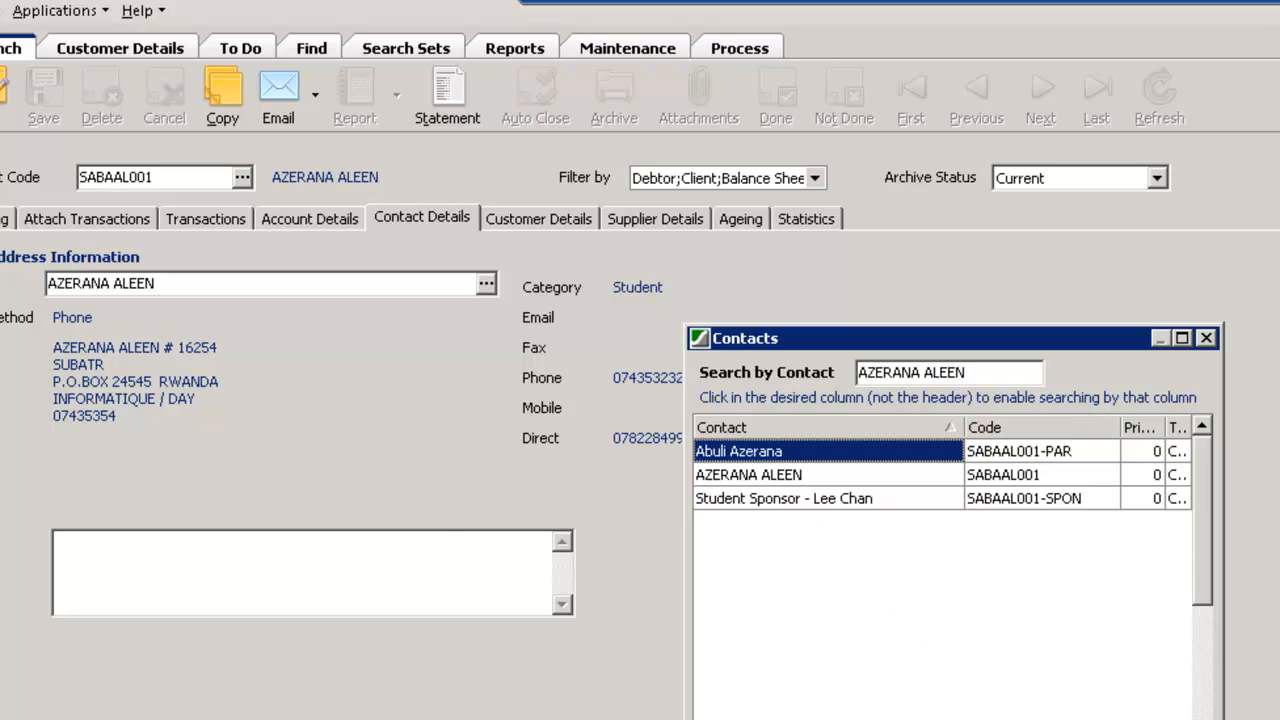
{"action": "left_click", "coordinate": [1045, 716]}
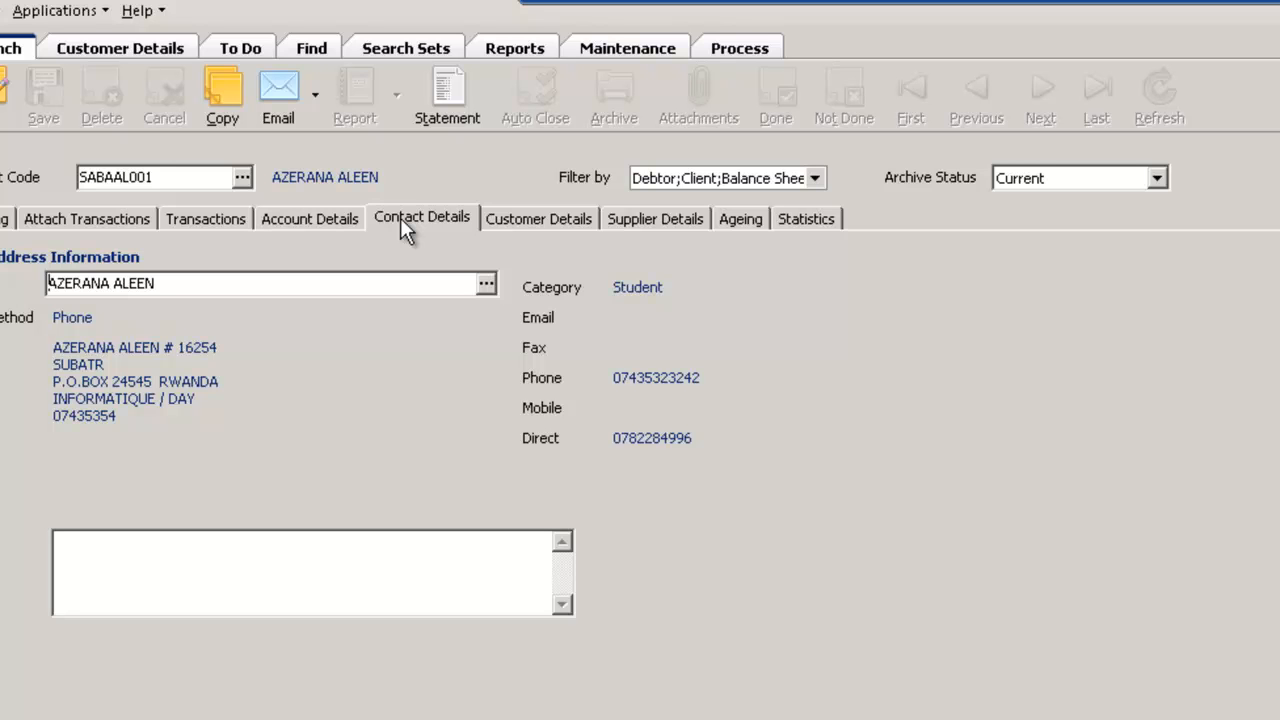
Review the customer's analysis dimensions, checking the lookup choices for Is Adventist ? and Country of Residence without changing any value
{"action": "left_click", "coordinate": [530, 217]}
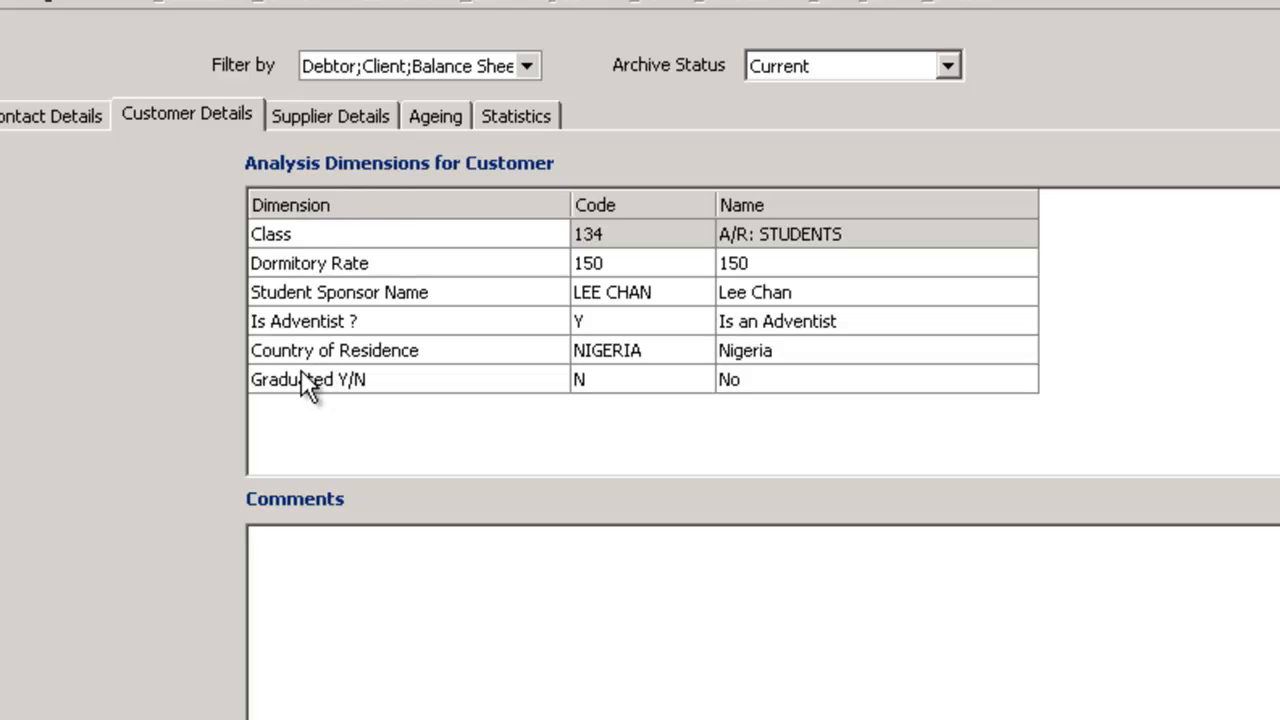
{"action": "left_click", "coordinate": [308, 241]}
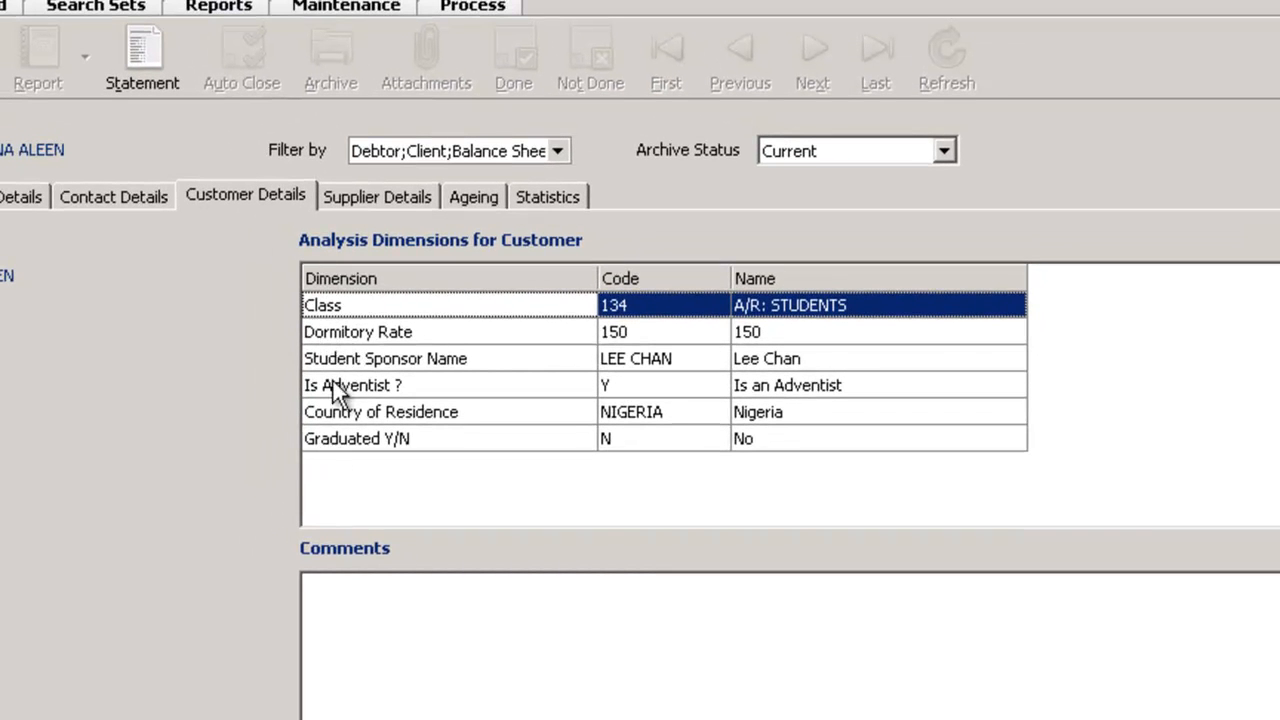
{"action": "double_click", "coordinate": [632, 364]}
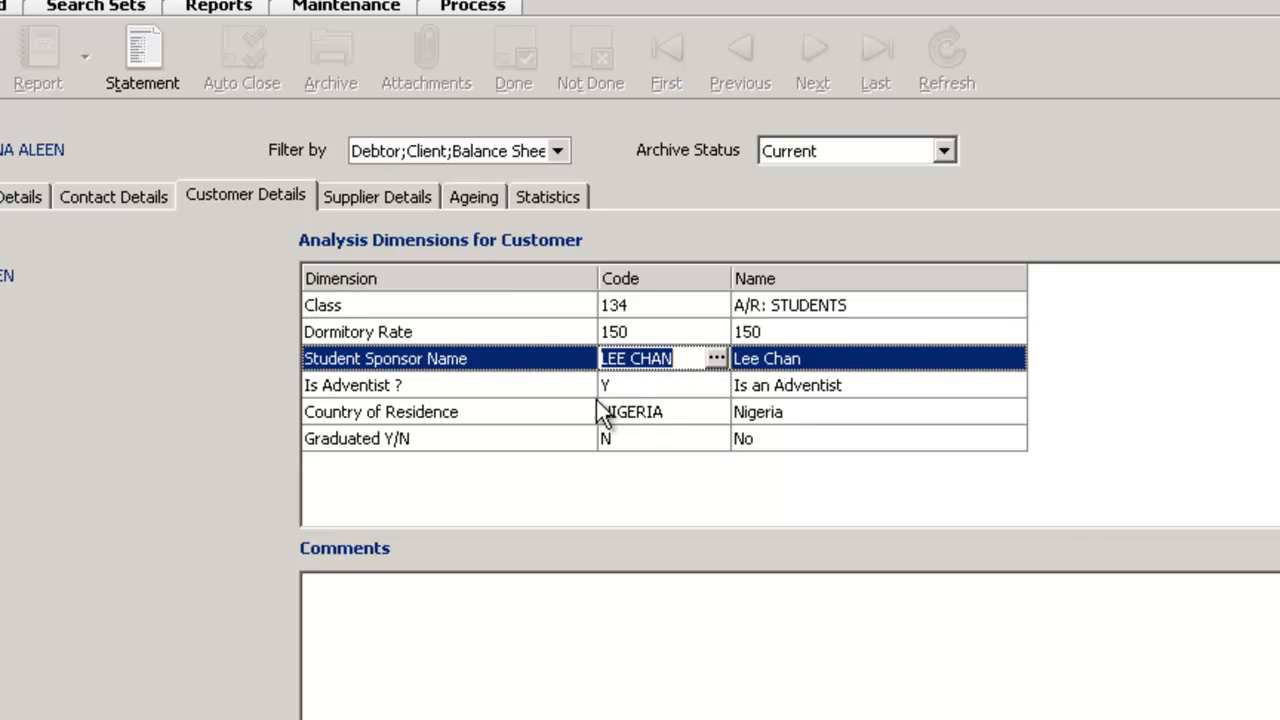
{"action": "key", "text": "Down"}
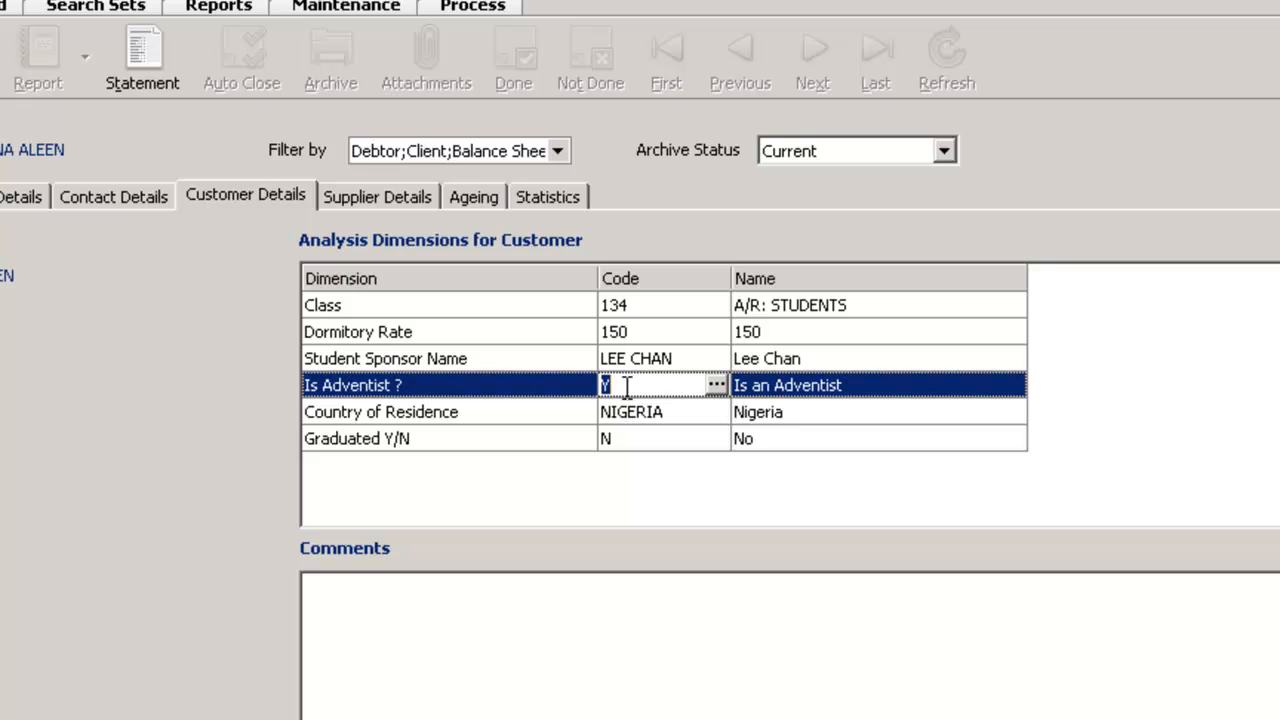
{"action": "left_click", "coordinate": [718, 385]}
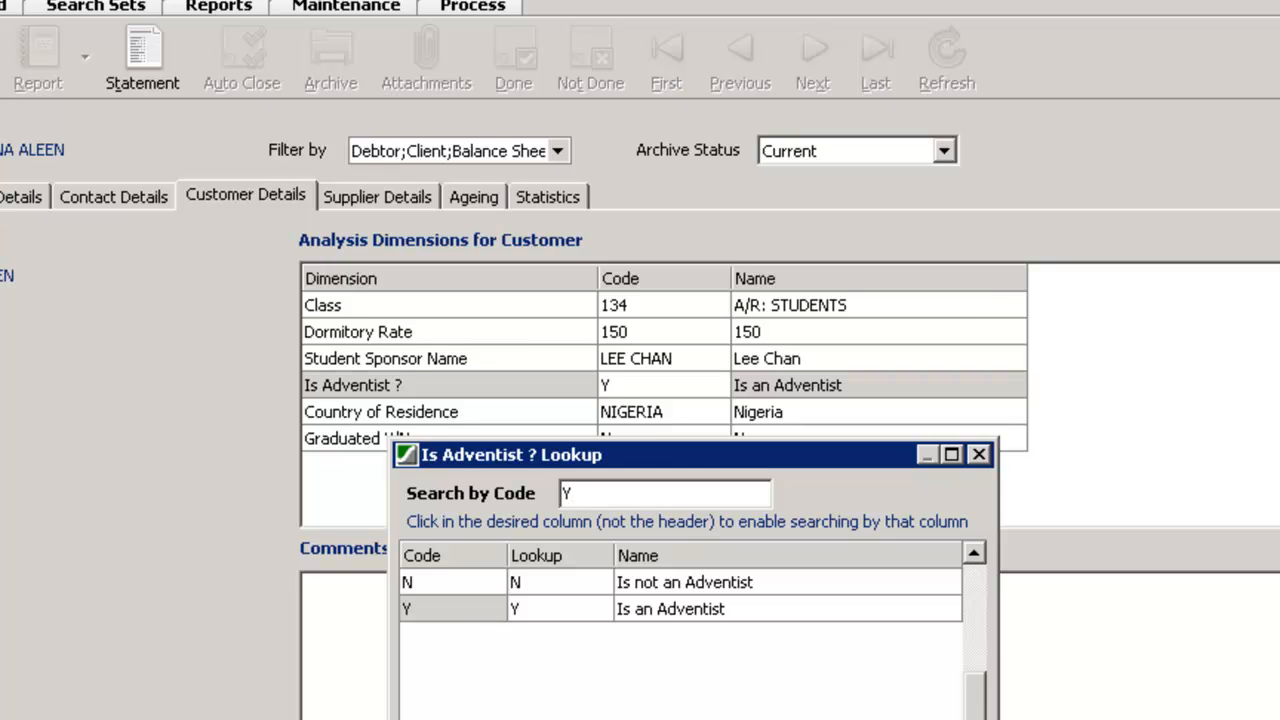
{"action": "key", "text": "Escape"}
{"action": "left_click", "coordinate": [621, 412]}
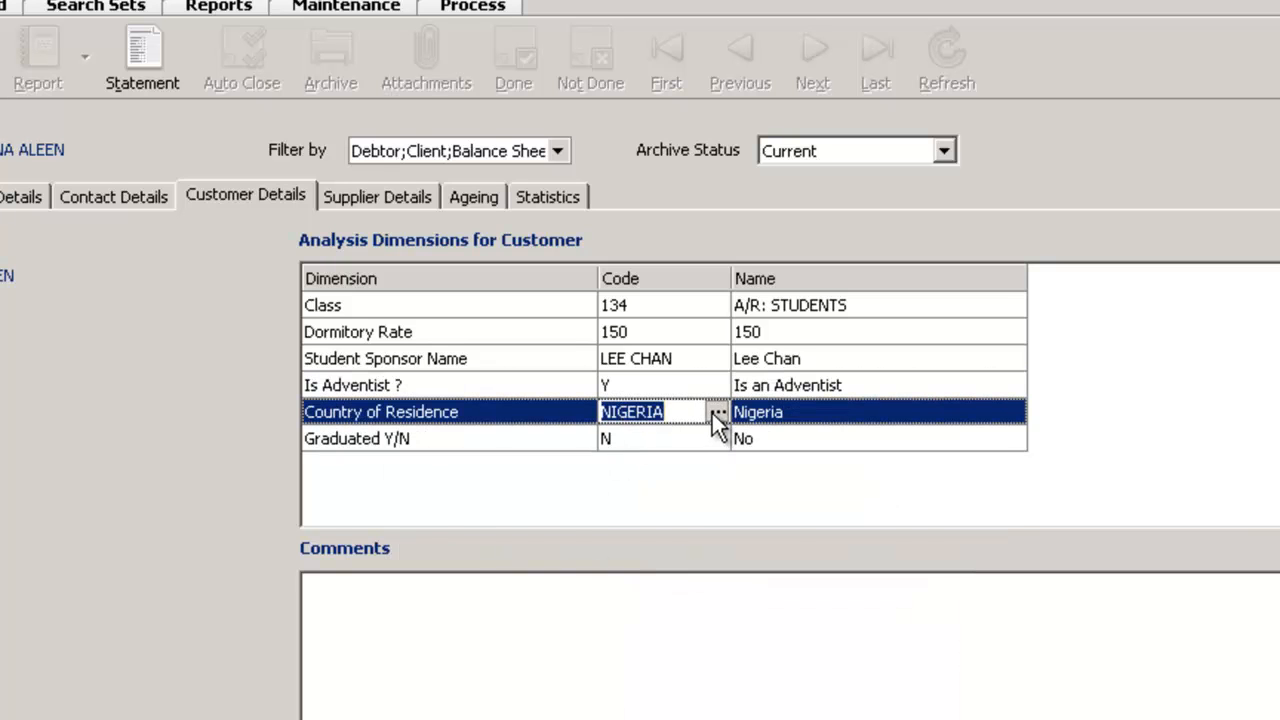
{"action": "left_click", "coordinate": [716, 413]}
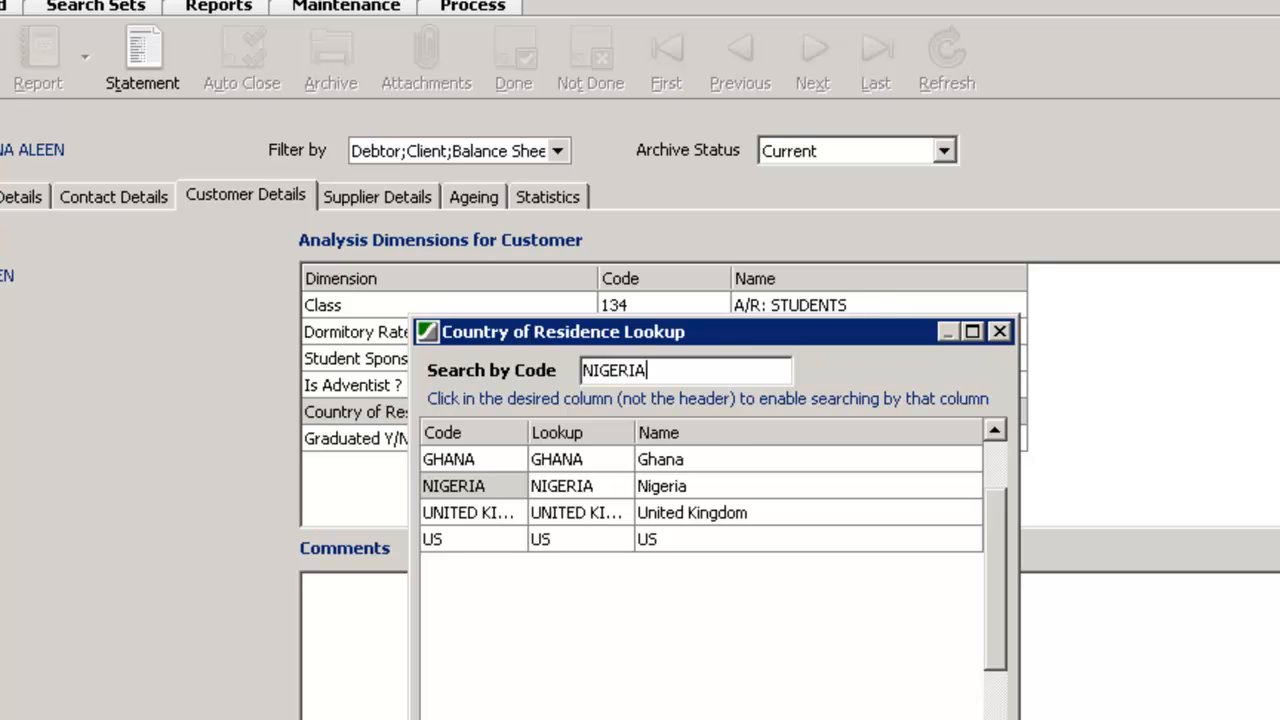
{"action": "key", "text": "Escape"}
{"action": "left_click", "coordinate": [664, 440]}
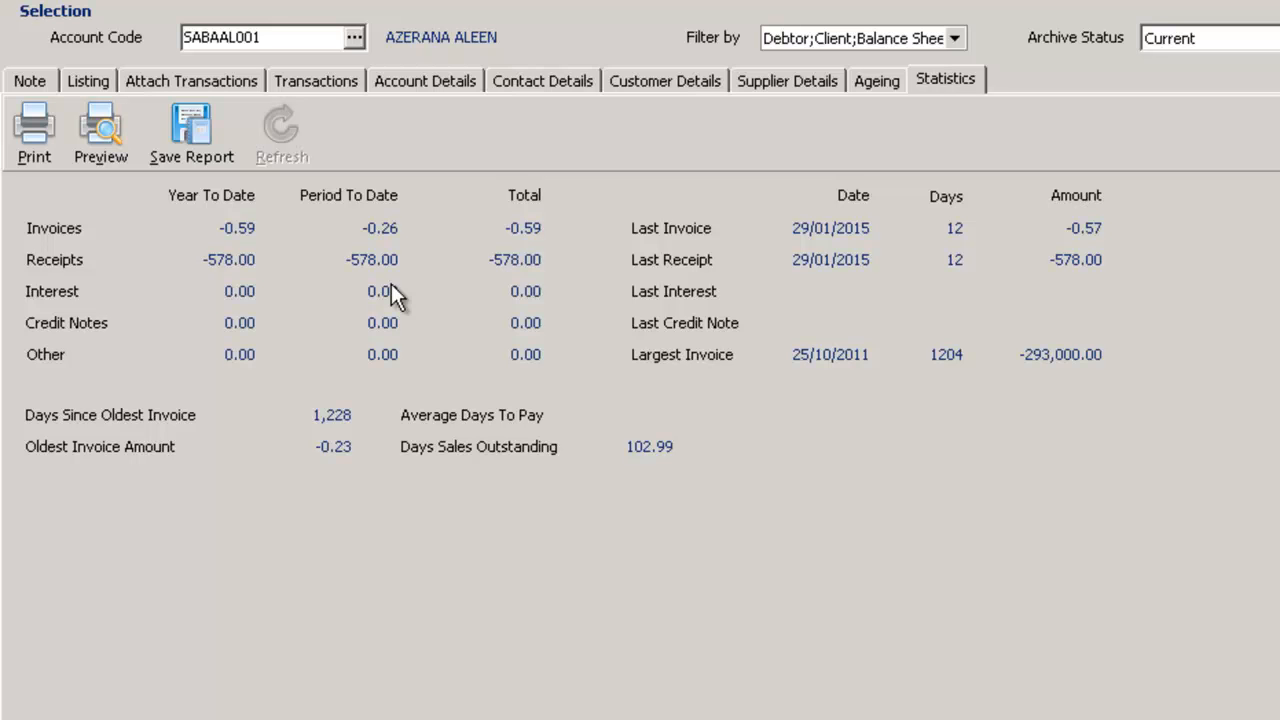
Review the student account's unallocated transactions and its listing of notes
{"action": "left_click", "coordinate": [311, 79]}
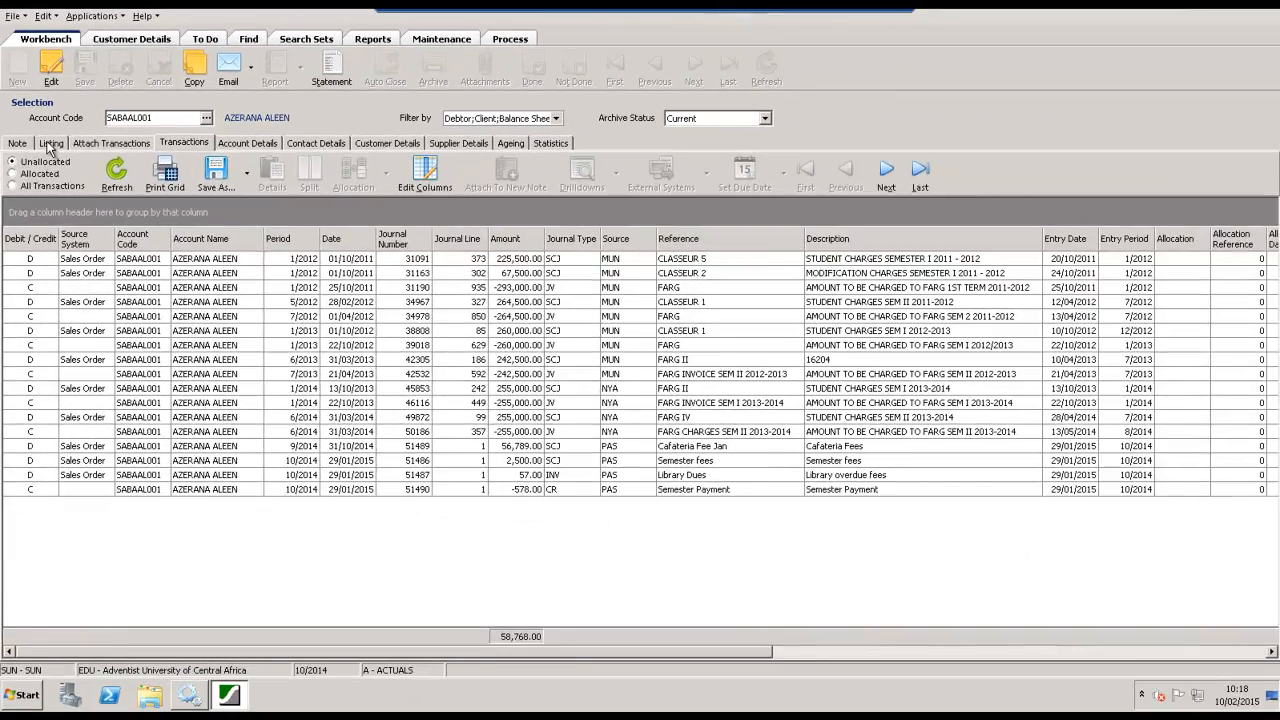
{"action": "left_click", "coordinate": [50, 143]}
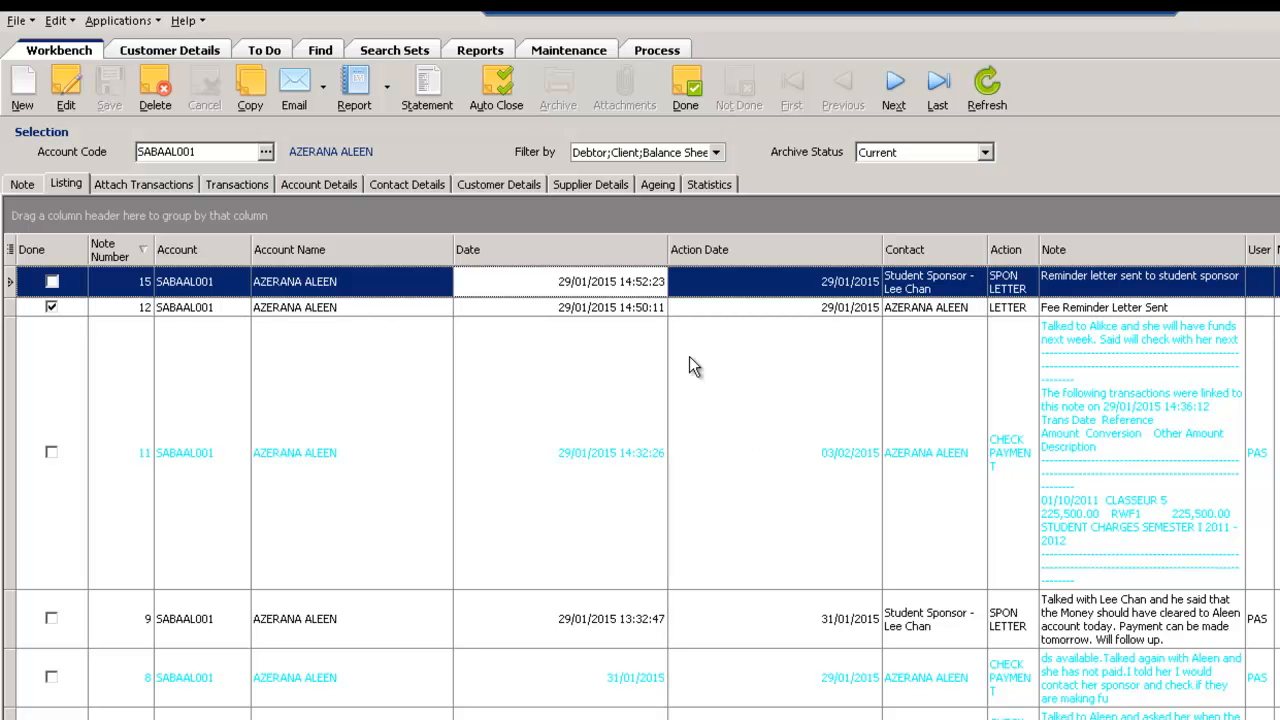
Show the account's ageing summary as at 11/02/2015 and inspect the transactions behind the 120 Days and 30 Days amounts
{"action": "left_click", "coordinate": [656, 184]}
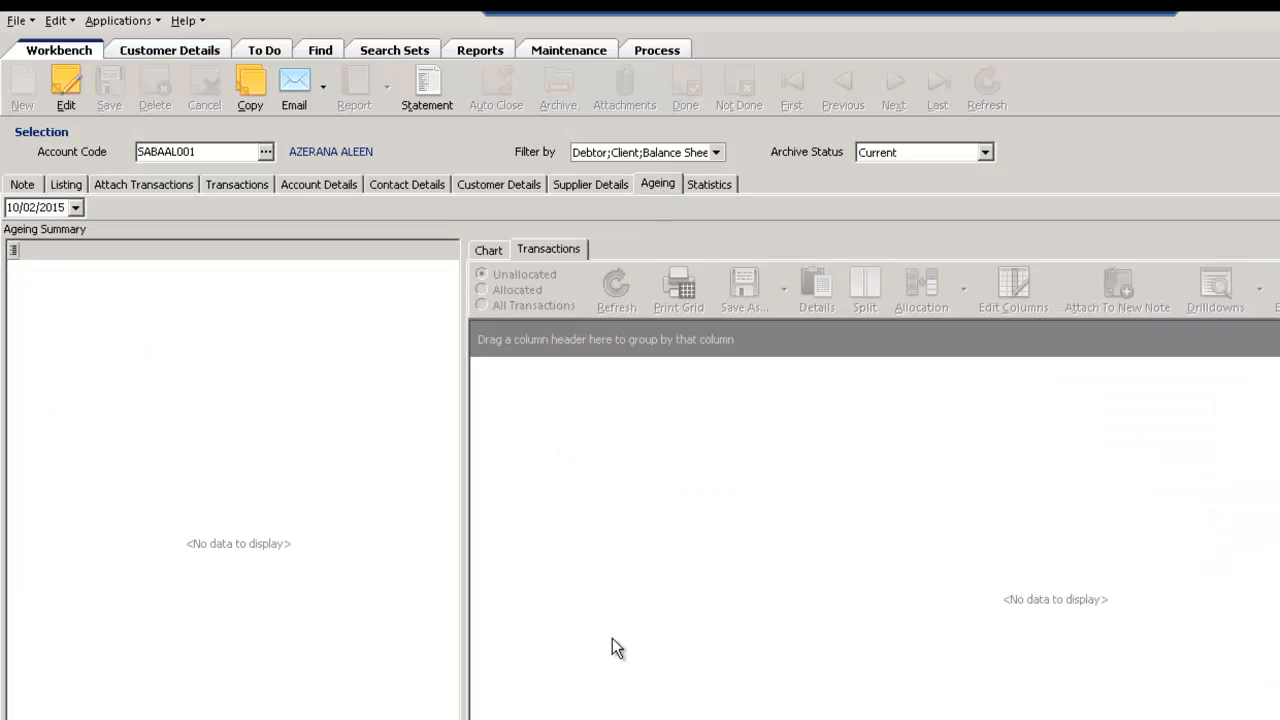
{"action": "left_click", "coordinate": [58, 161]}
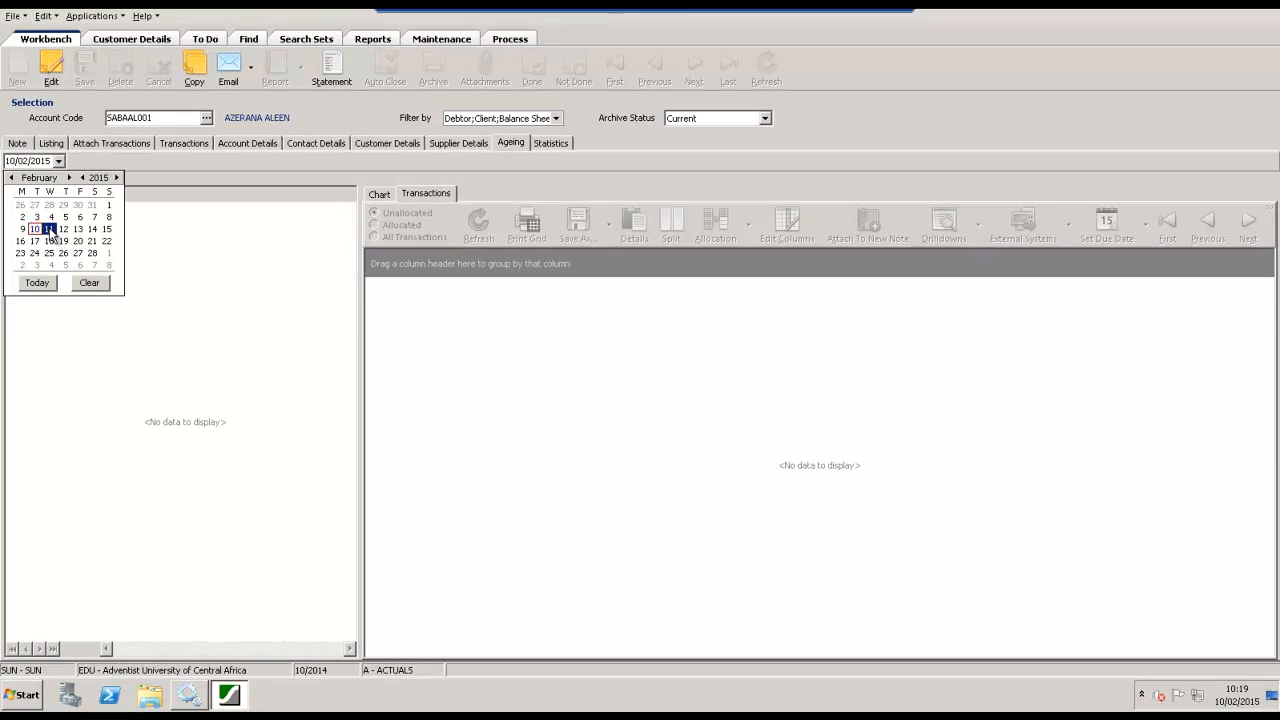
{"action": "left_click", "coordinate": [48, 229]}
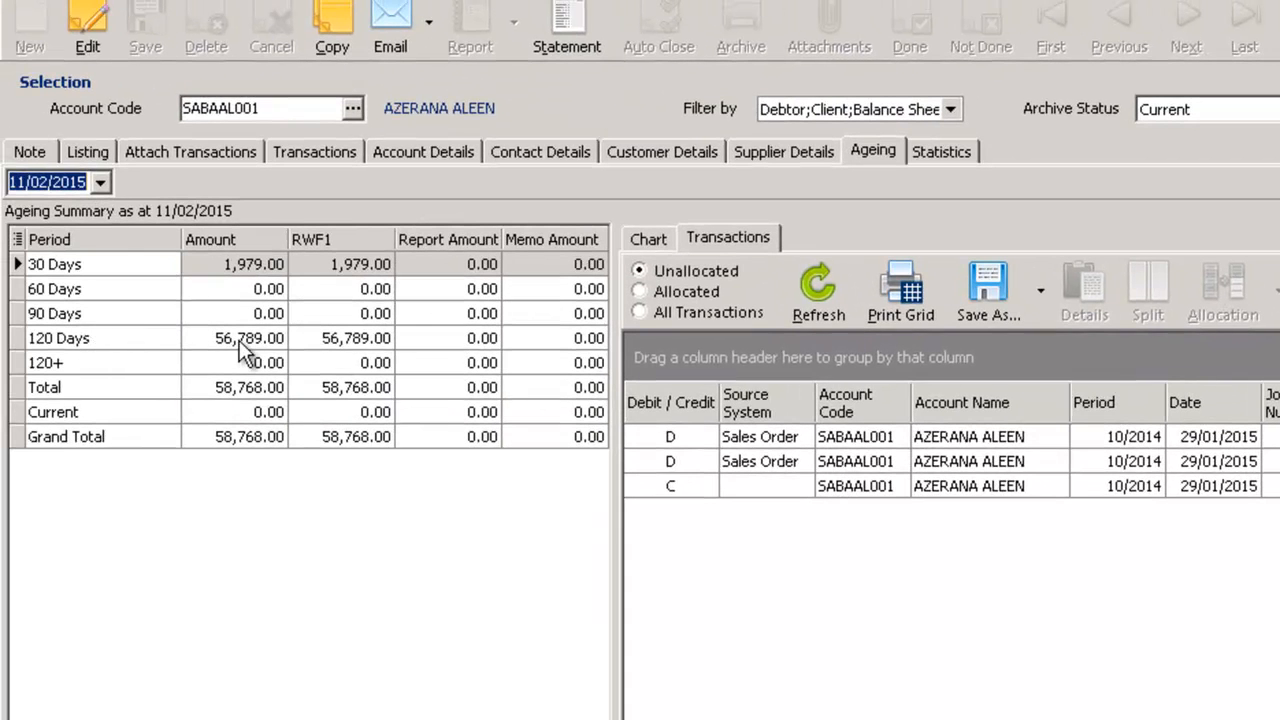
{"action": "left_click", "coordinate": [243, 340]}
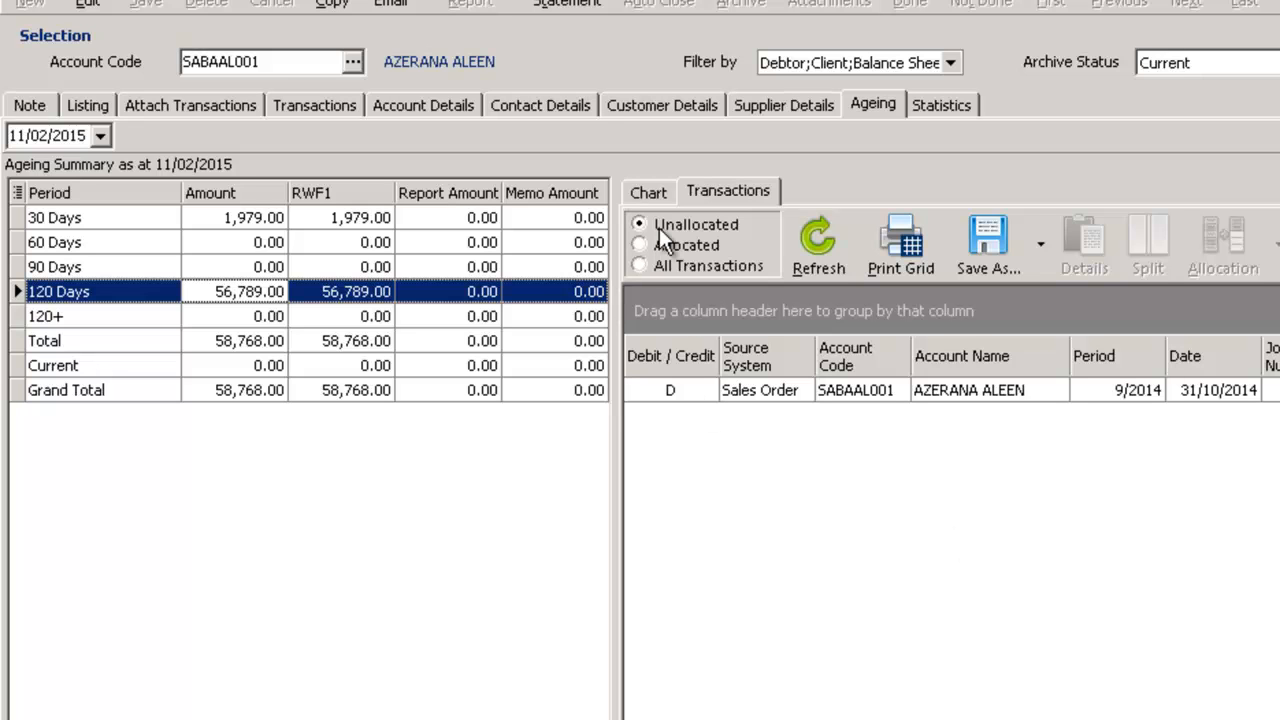
{"action": "left_click", "coordinate": [247, 217]}
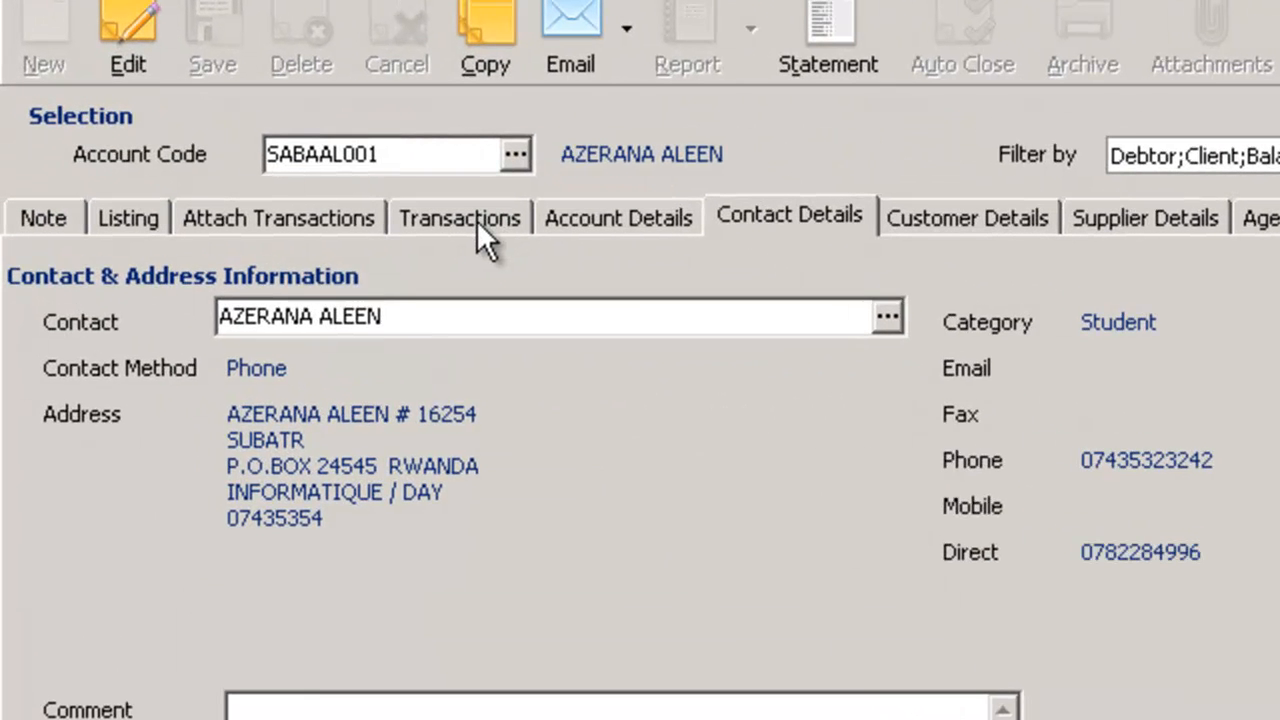
Start an allocation from the Library Dues transaction of 57.00 and add the period 6/2014 credit of -255,000.00 to it
{"action": "left_click", "coordinate": [474, 219]}
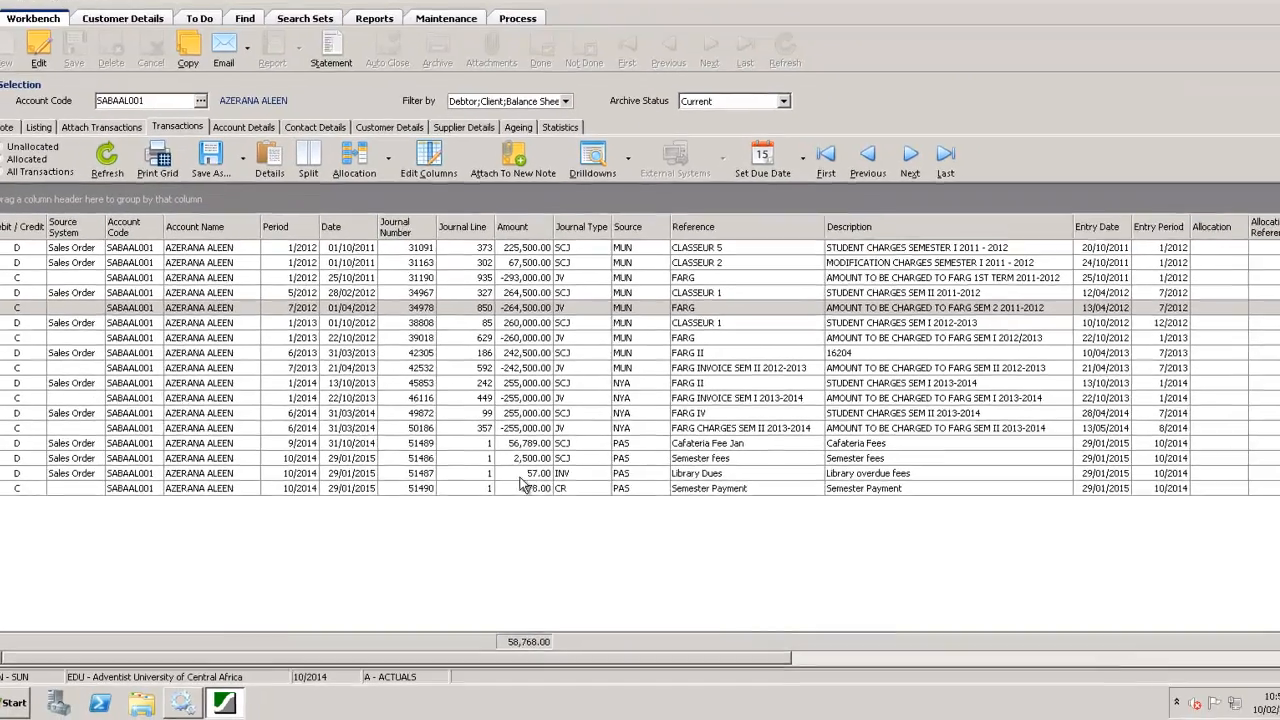
{"action": "left_click", "coordinate": [628, 442]}
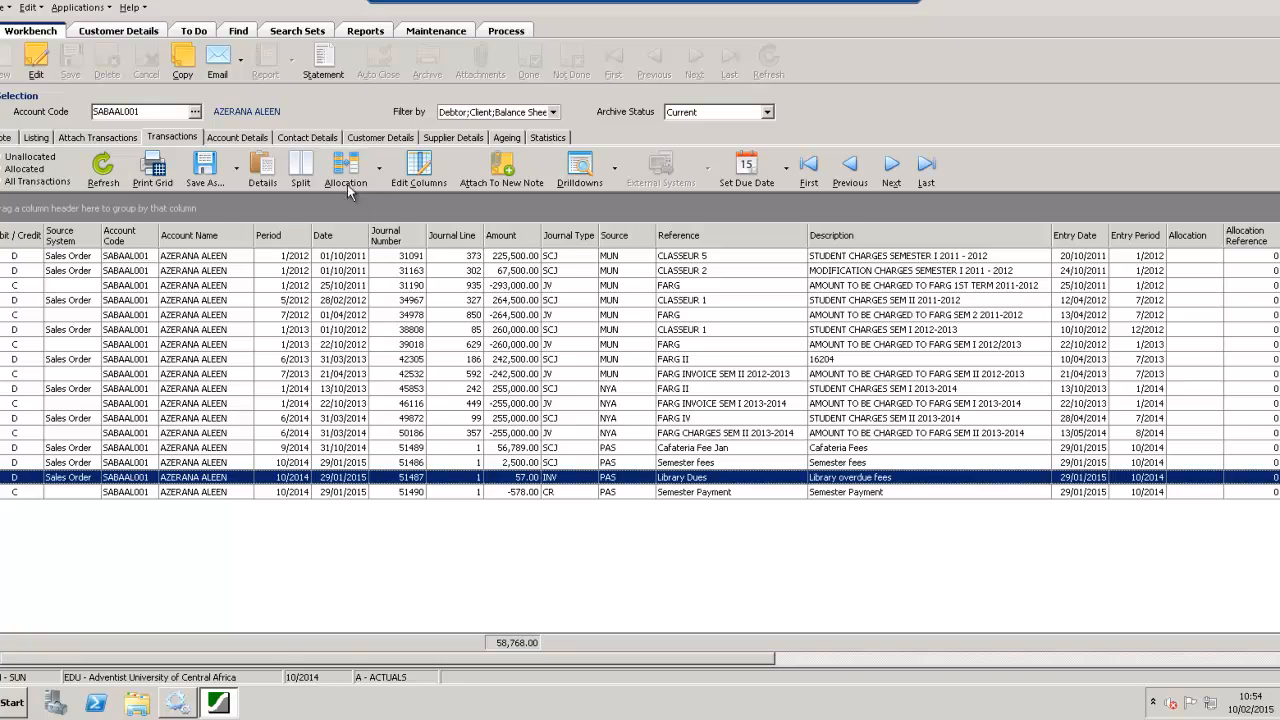
{"action": "left_click", "coordinate": [345, 180]}
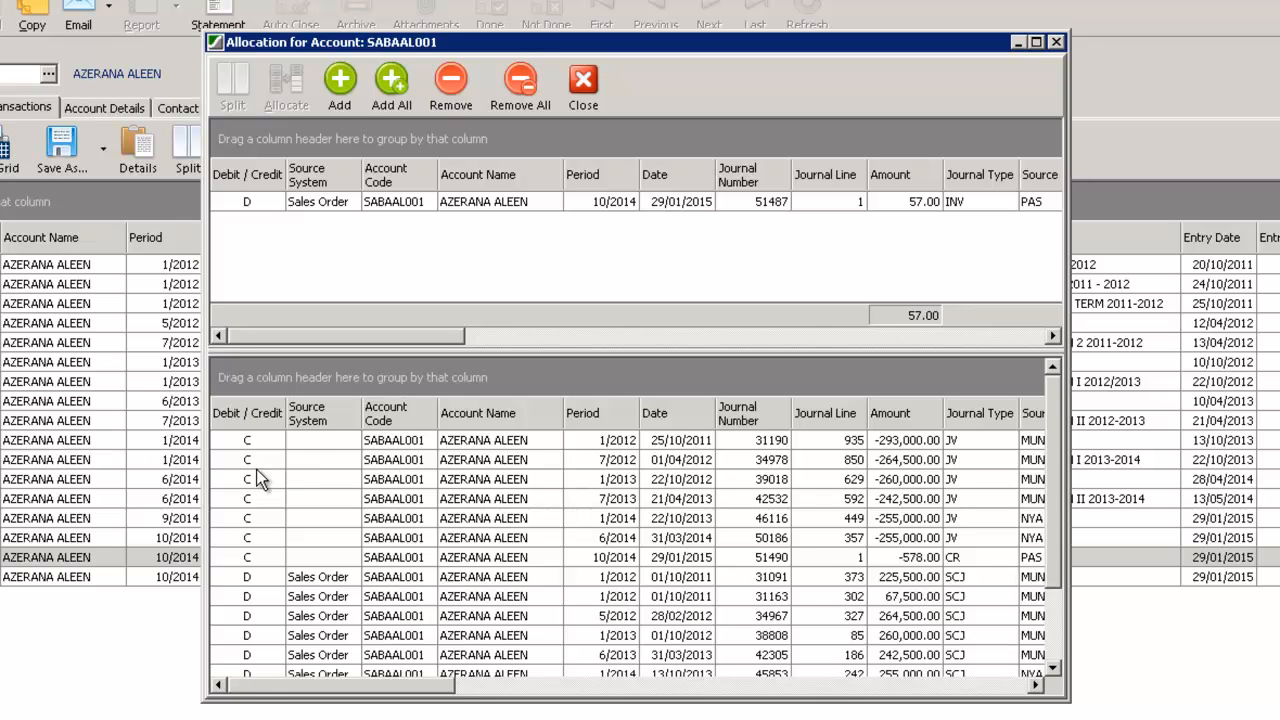
{"action": "left_click", "coordinate": [250, 540]}
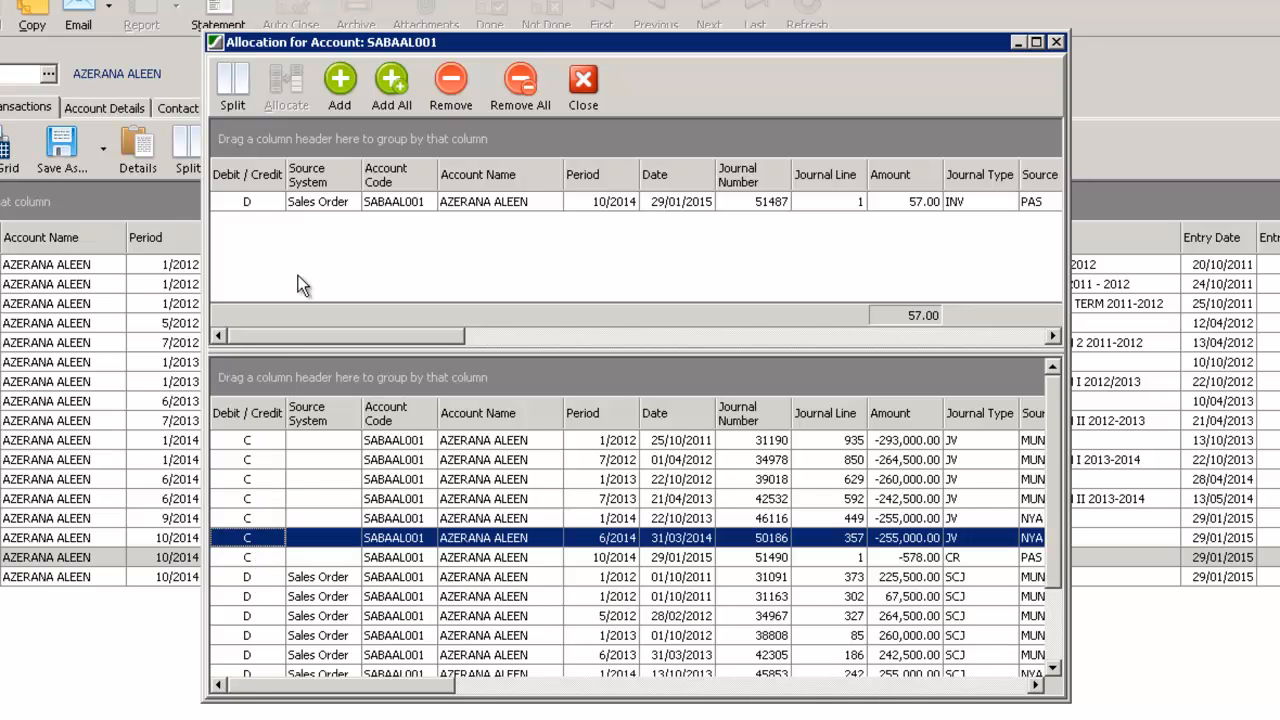
{"action": "left_click", "coordinate": [337, 88]}
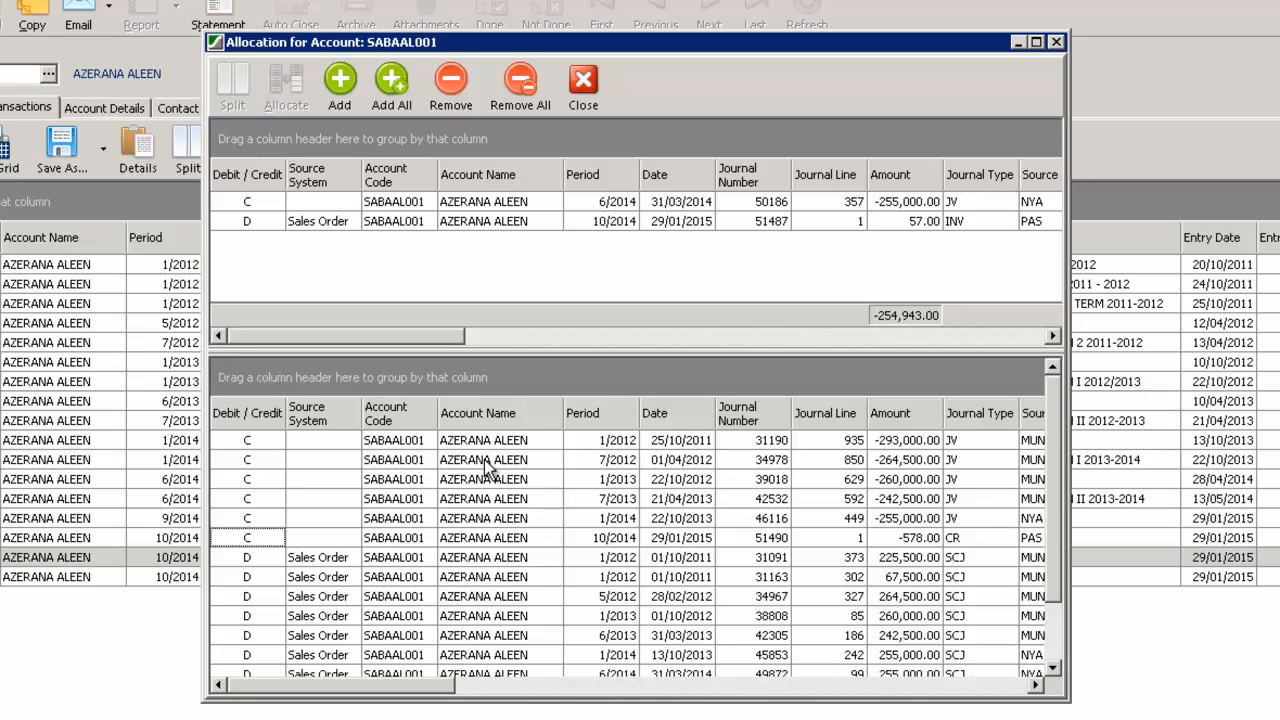
Preview an equal split of the 21/04/2013 credit into 4 parts with weekly due dates from 22/04/2013, closing it without applying
{"action": "left_click", "coordinate": [578, 500]}
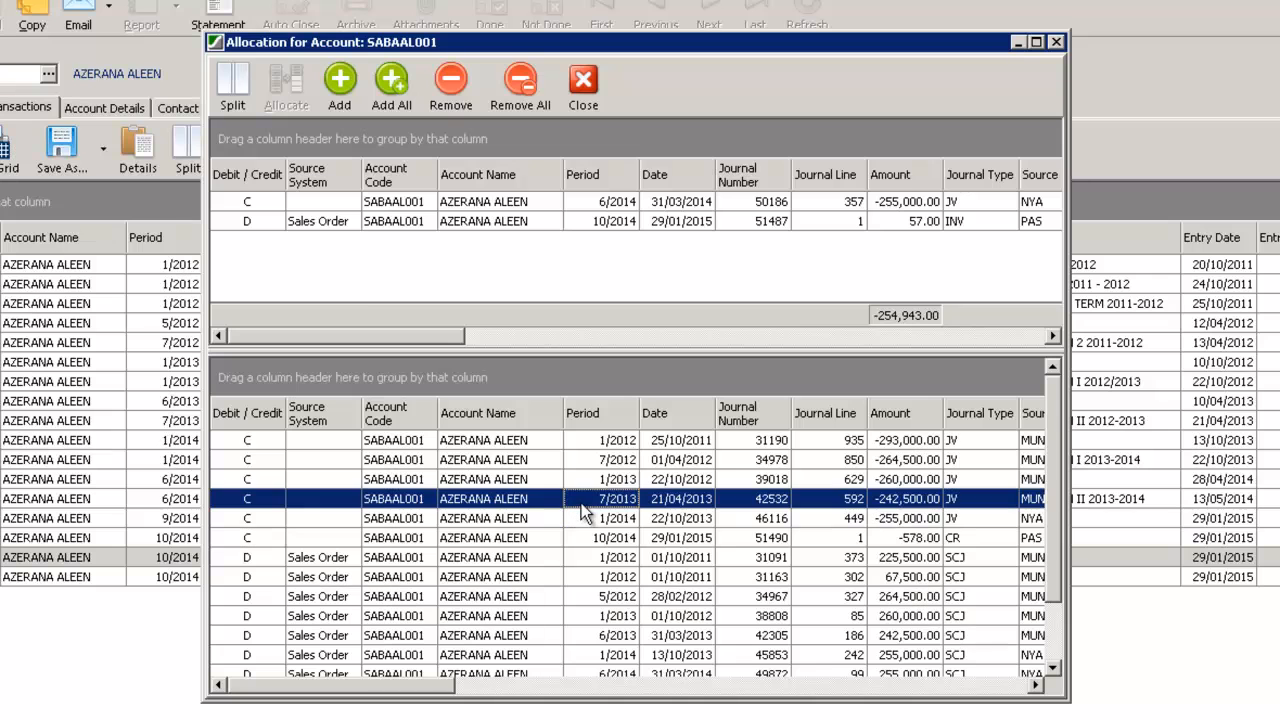
{"action": "left_click", "coordinate": [232, 88]}
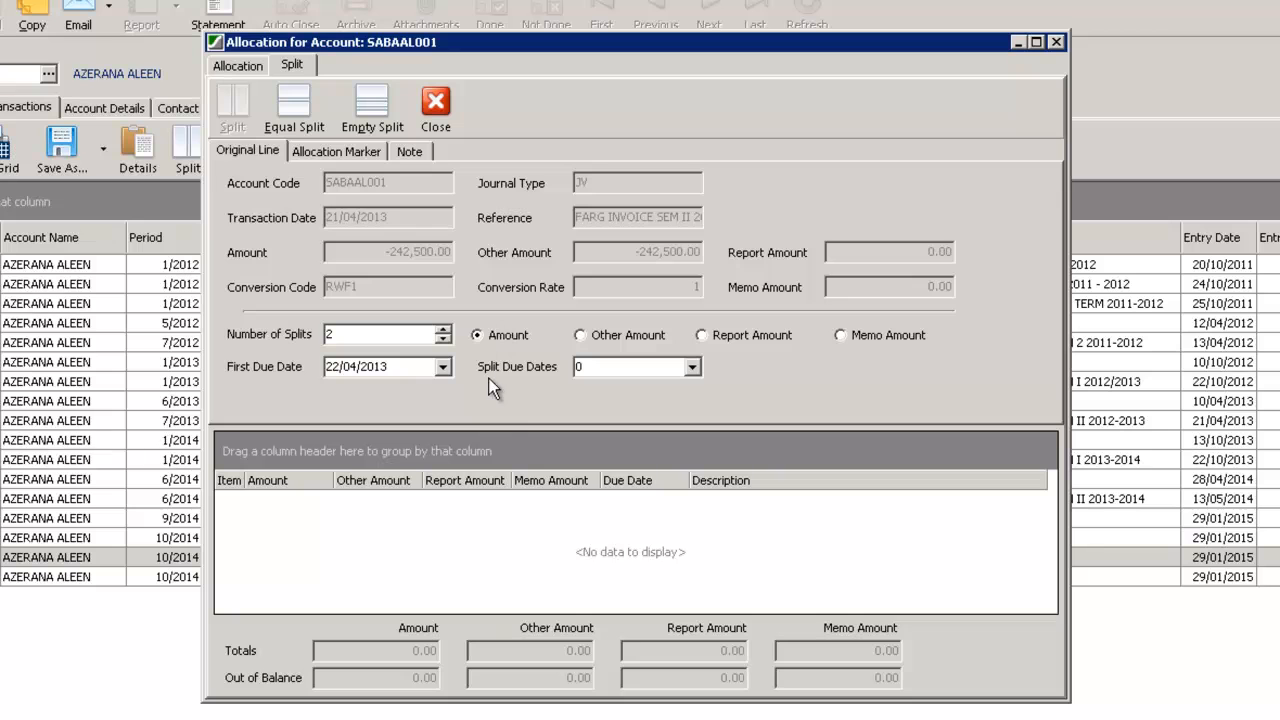
{"action": "left_click", "coordinate": [335, 336]}
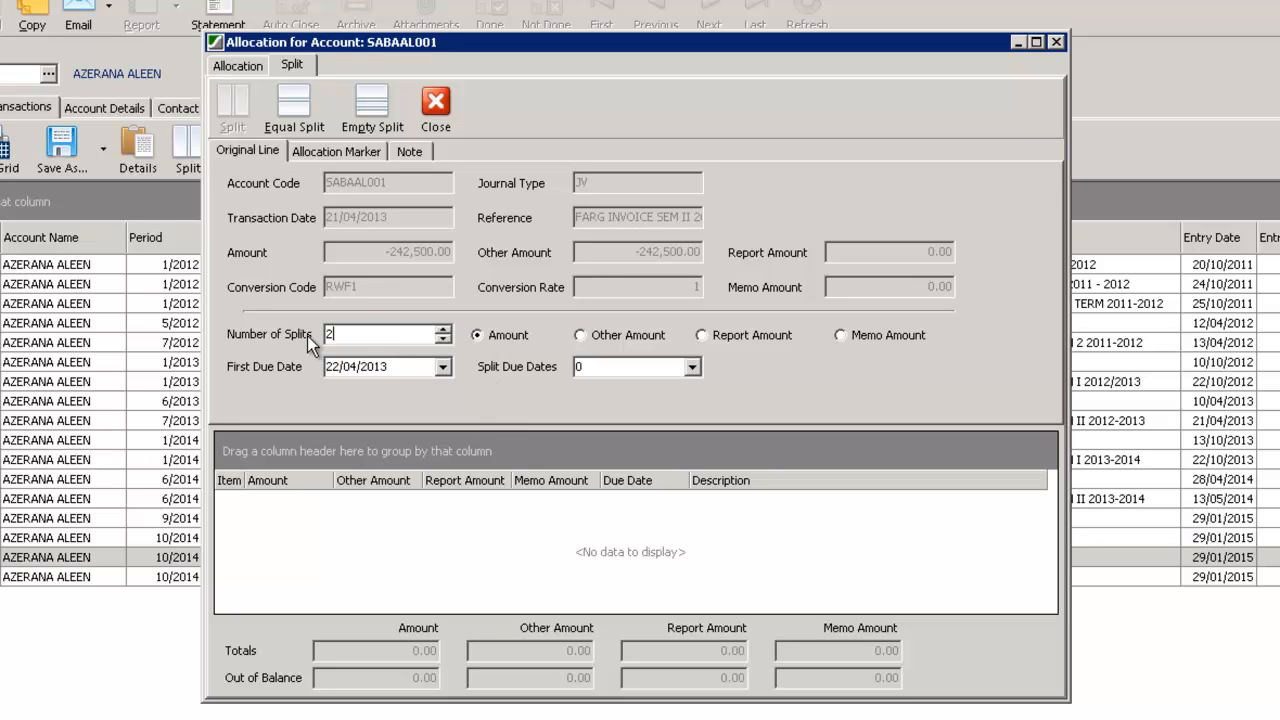
{"action": "left_click", "coordinate": [443, 330]}
{"action": "left_click", "coordinate": [445, 329]}
{"action": "left_click", "coordinate": [443, 367]}
{"action": "left_click", "coordinate": [443, 367]}
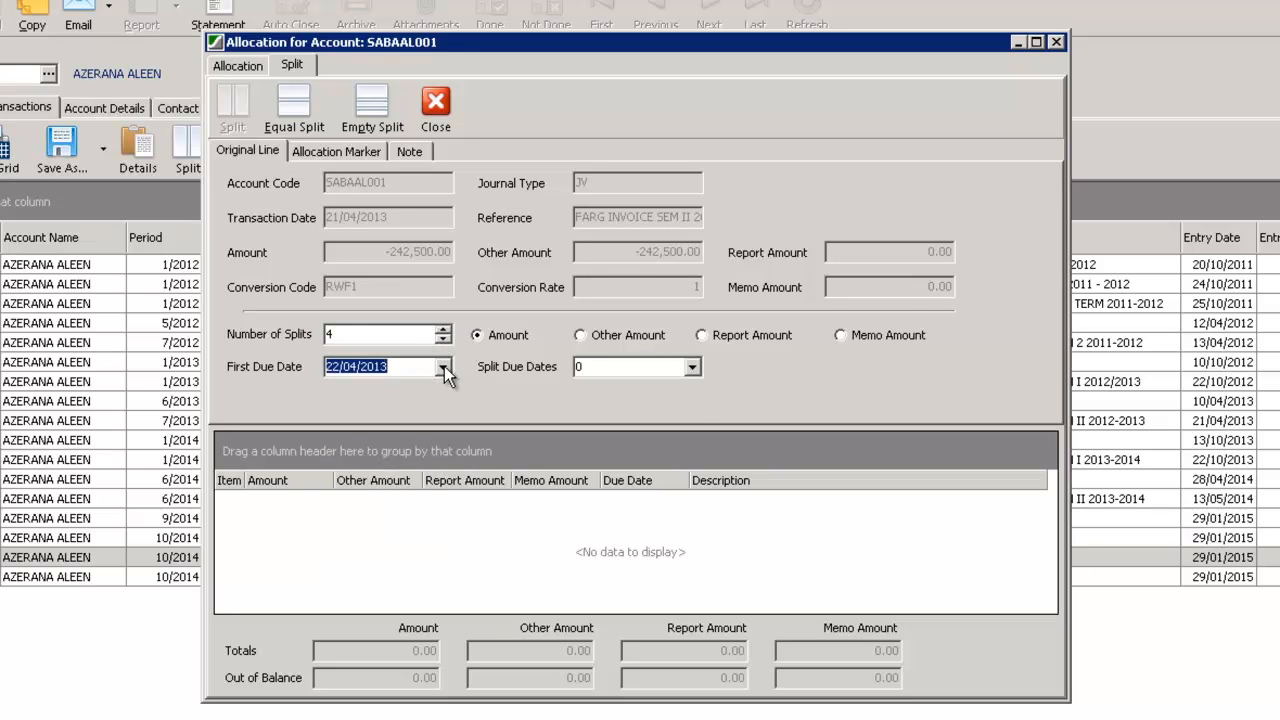
{"action": "left_click", "coordinate": [692, 368]}
{"action": "left_click", "coordinate": [600, 402]}
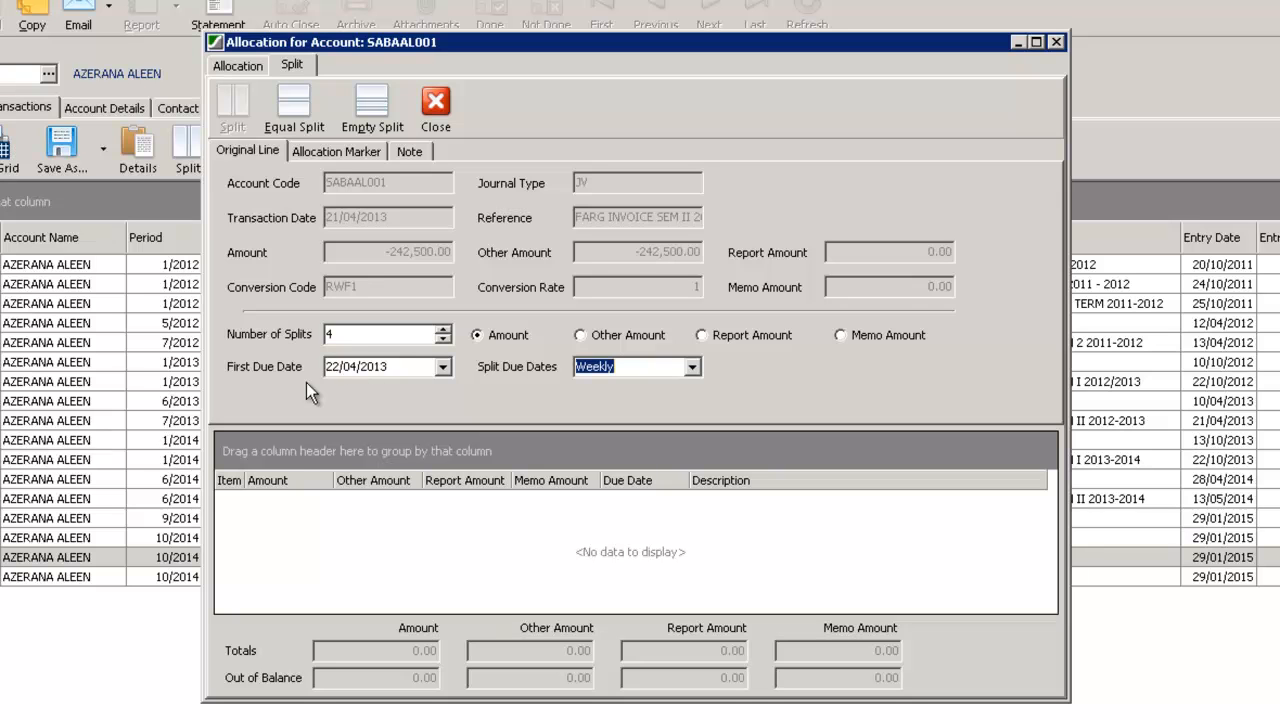
{"action": "left_click", "coordinate": [282, 110]}
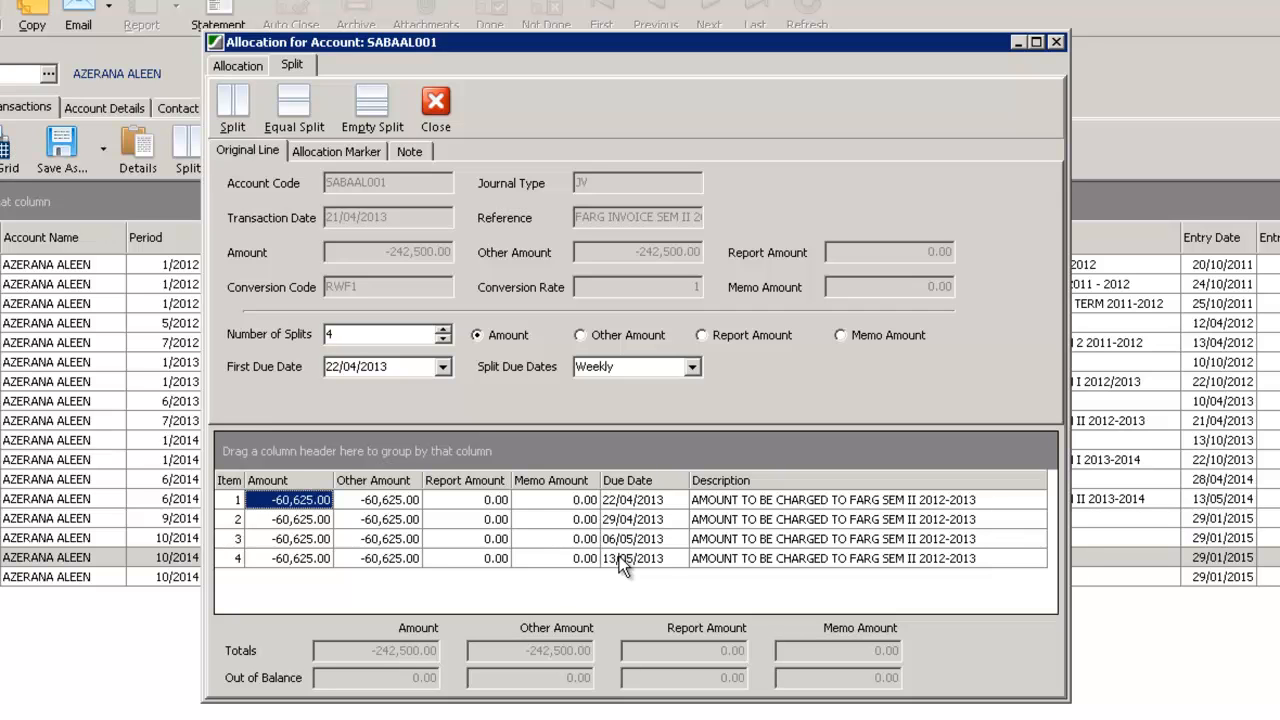
{"action": "left_click", "coordinate": [430, 107]}
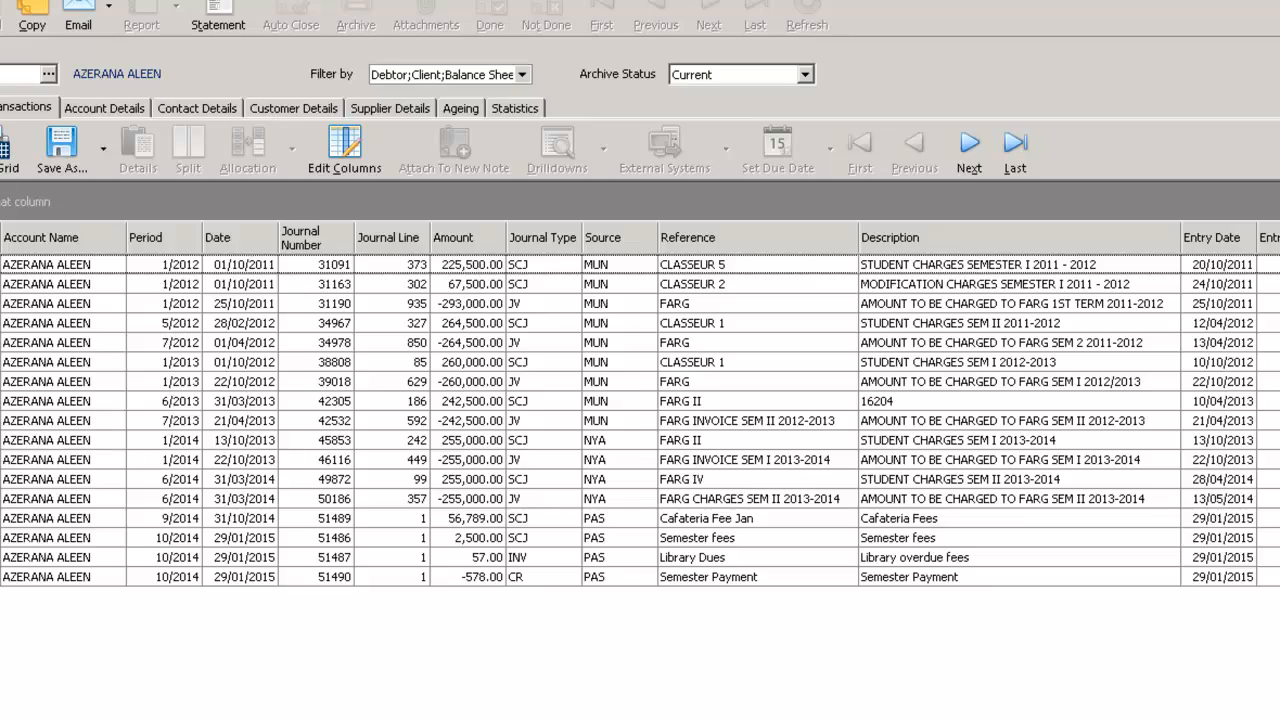
Review the transaction grid's columns and the available general, transaction and account analysis dimension columns, cancelling without adding any
{"action": "scroll", "coordinate": [640, 403], "scroll_direction": "right", "scroll_amount": 10}
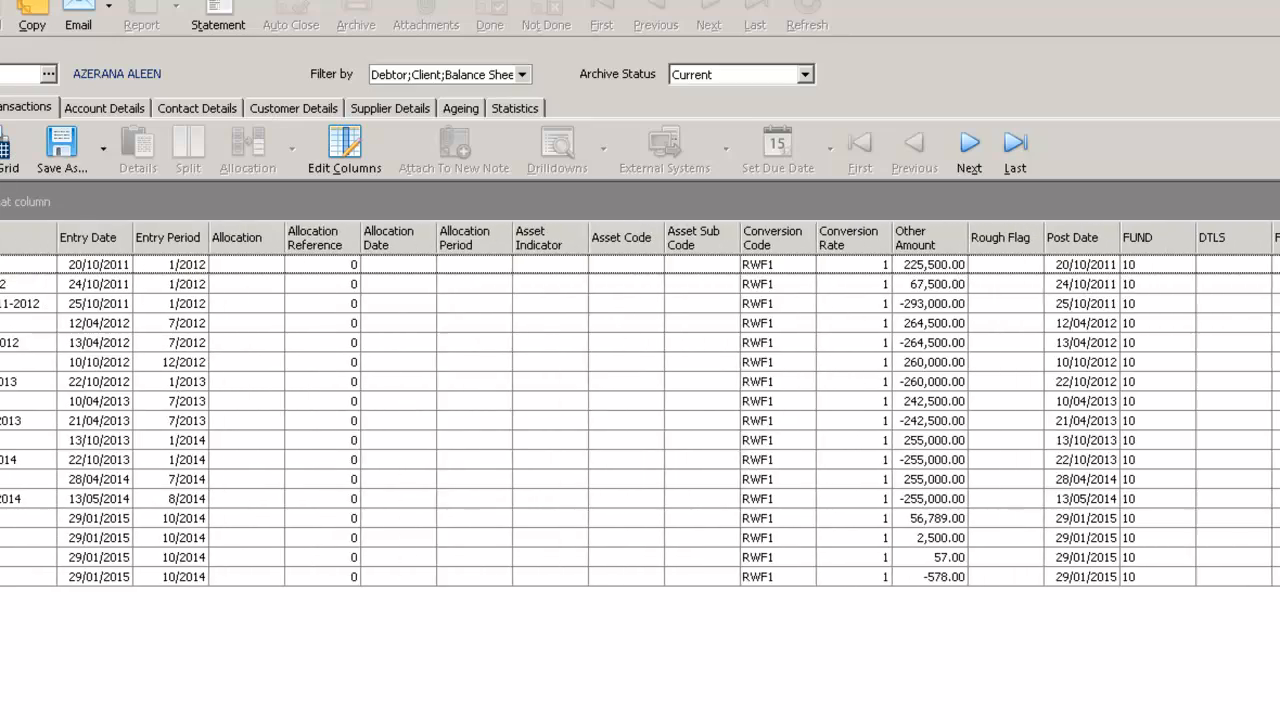
{"action": "scroll", "coordinate": [640, 403], "scroll_direction": "left", "scroll_amount": 10}
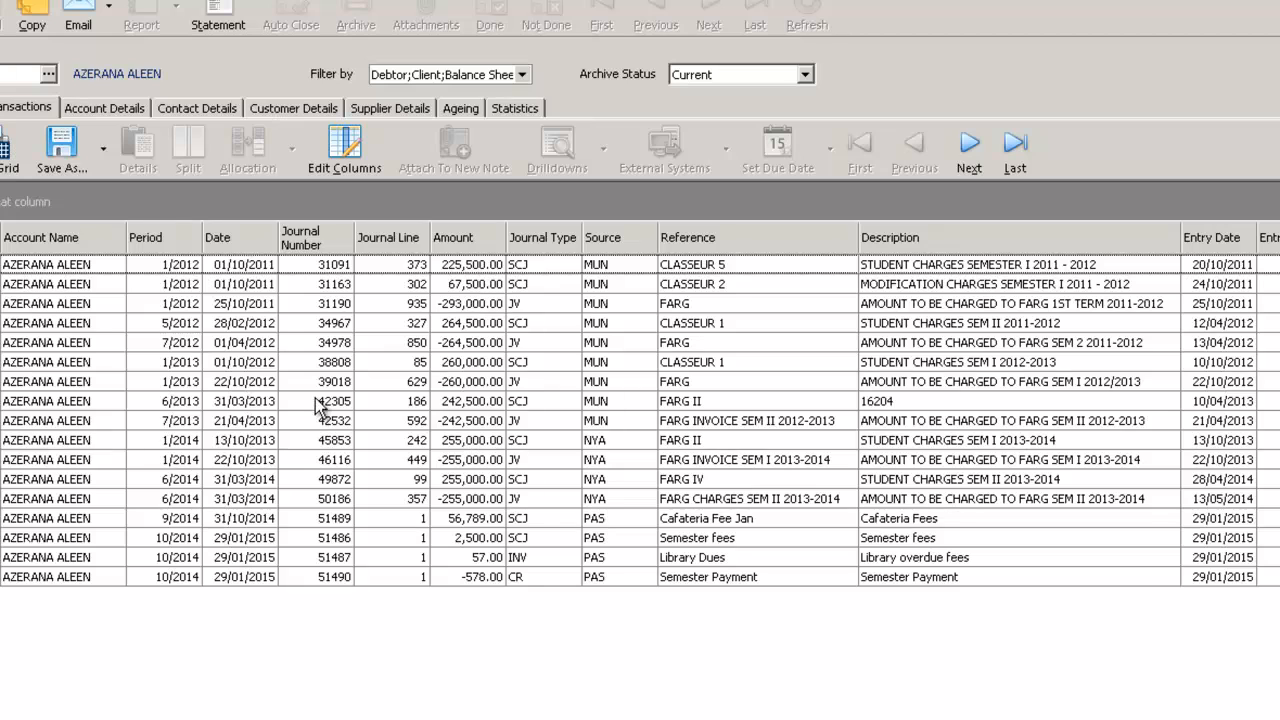
{"action": "left_click", "coordinate": [343, 149]}
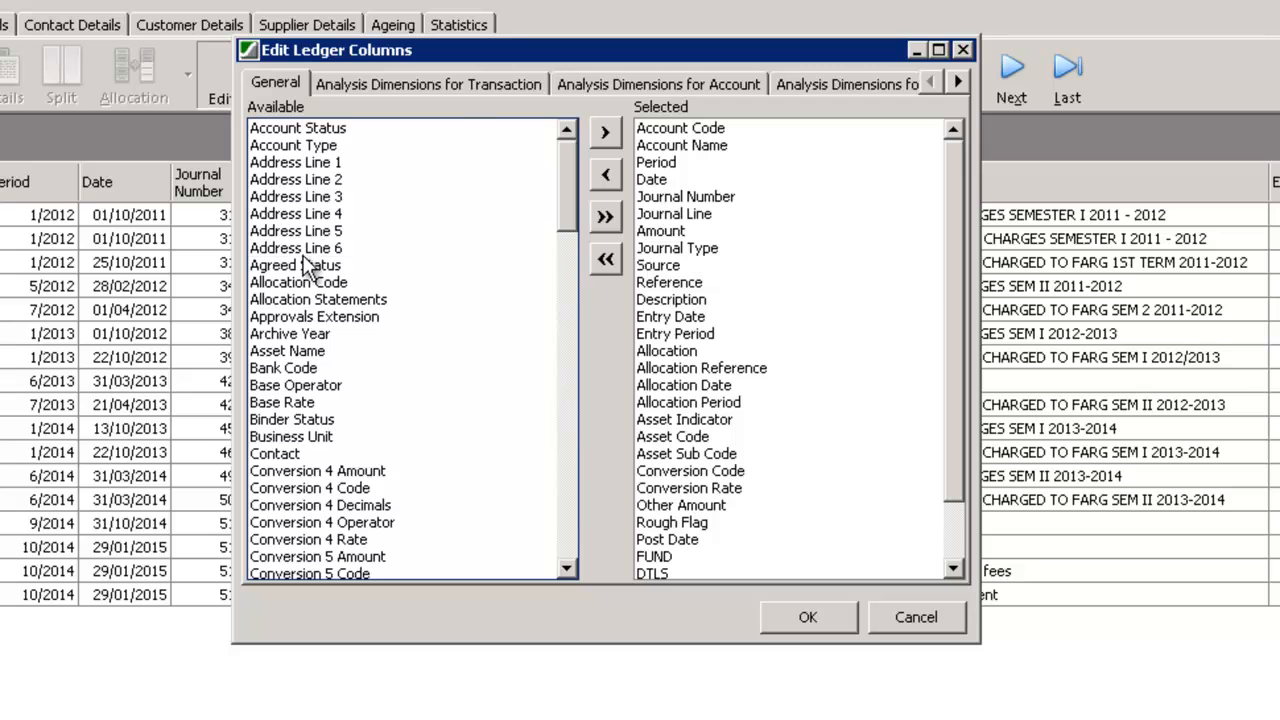
{"action": "left_click", "coordinate": [306, 251]}
{"action": "left_click", "coordinate": [701, 285]}
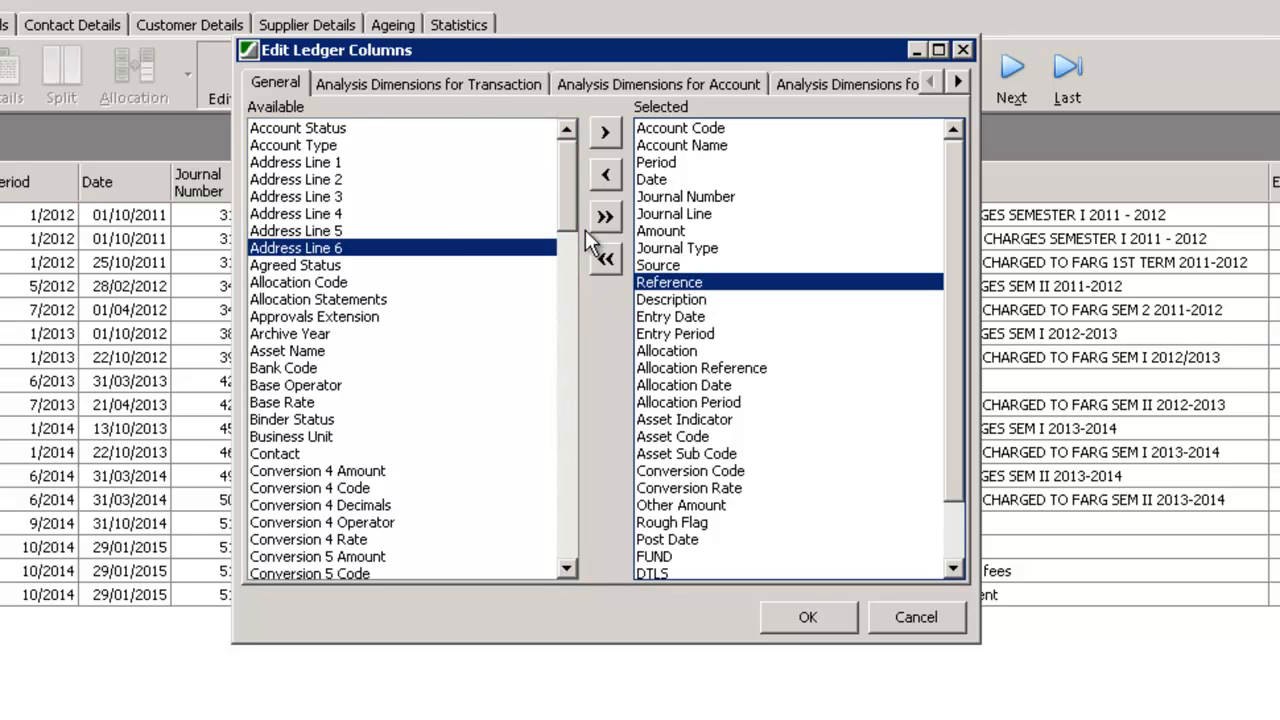
{"action": "left_click", "coordinate": [443, 85]}
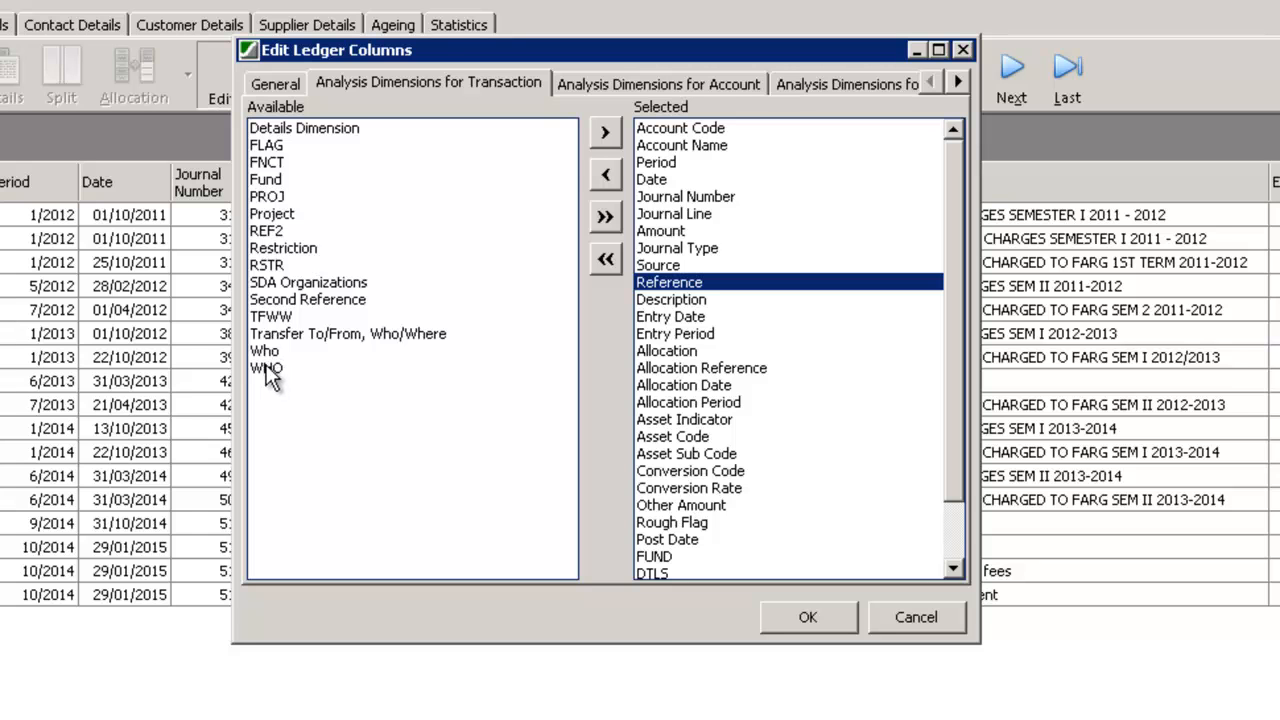
{"action": "left_click", "coordinate": [607, 92]}
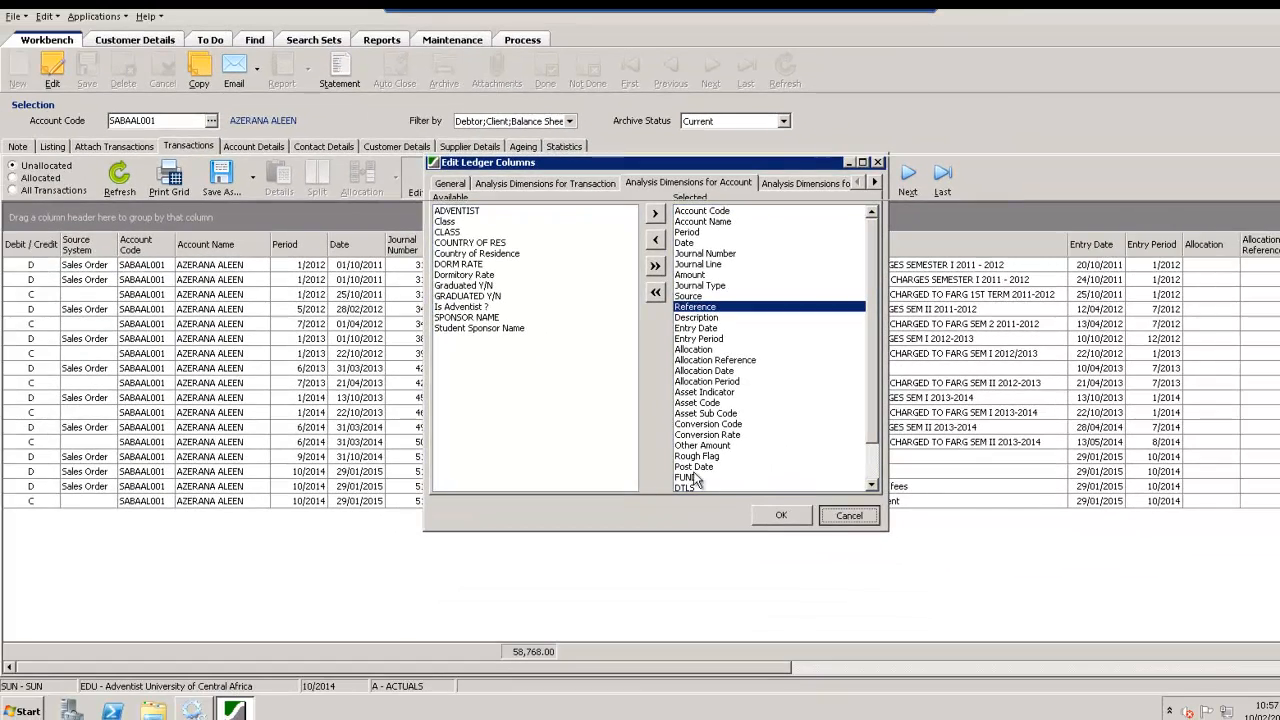
{"action": "left_click", "coordinate": [835, 514]}
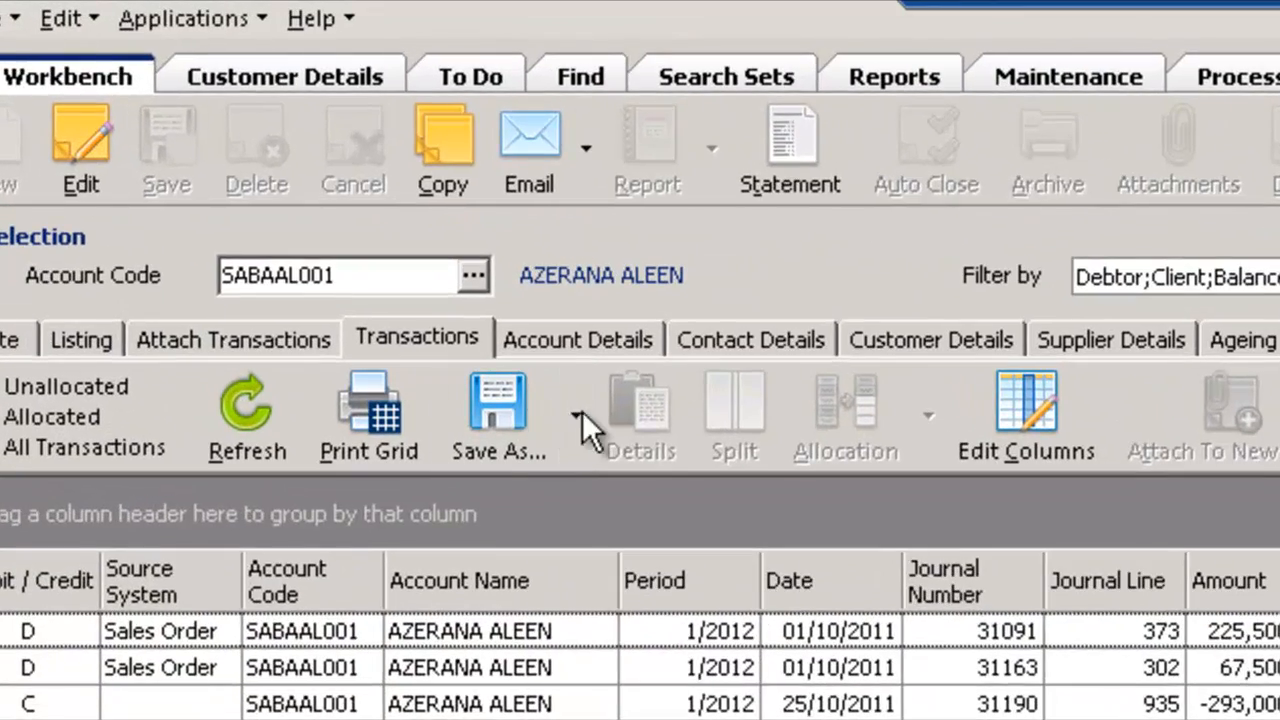
Sort the transactions by Journal Number in ascending order
{"action": "left_click", "coordinate": [576, 416]}
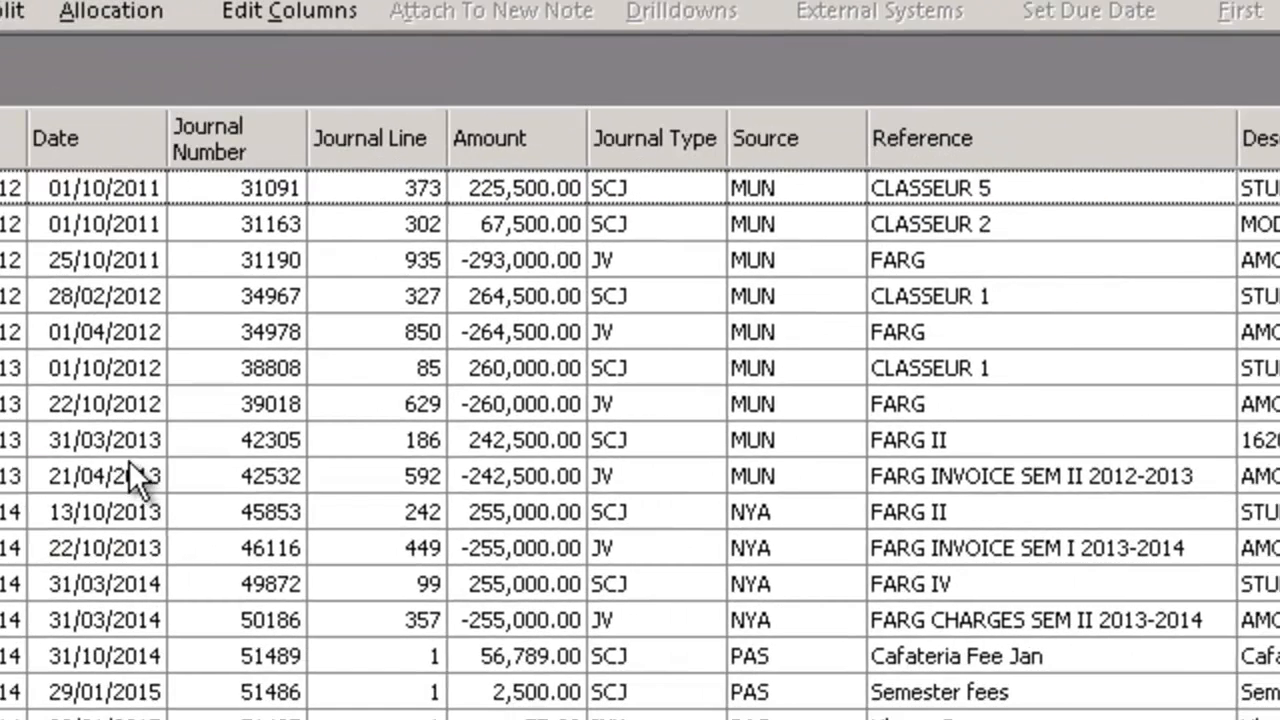
{"action": "left_click", "coordinate": [129, 462]}
{"action": "left_click", "coordinate": [91, 136]}
{"action": "left_click", "coordinate": [249, 136]}
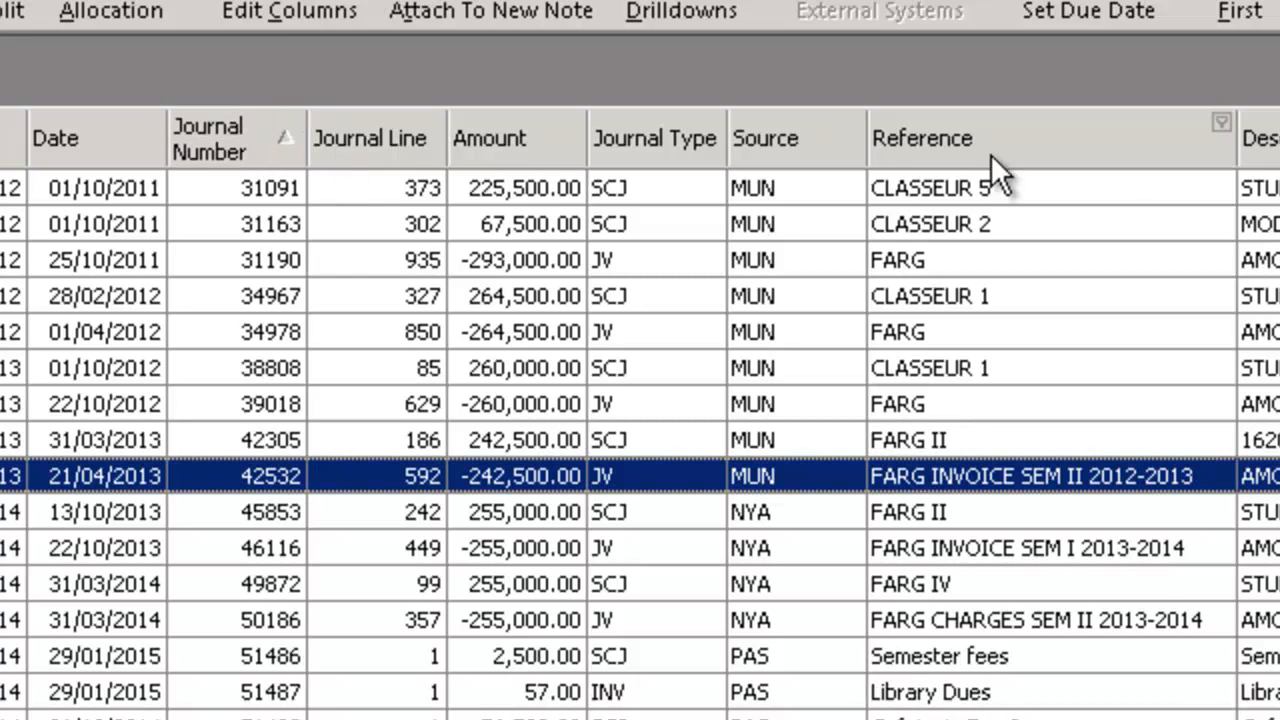
Examine the custom filter's comparison conditions for the Reference column and cancel the filter
{"action": "left_click", "coordinate": [1221, 122]}
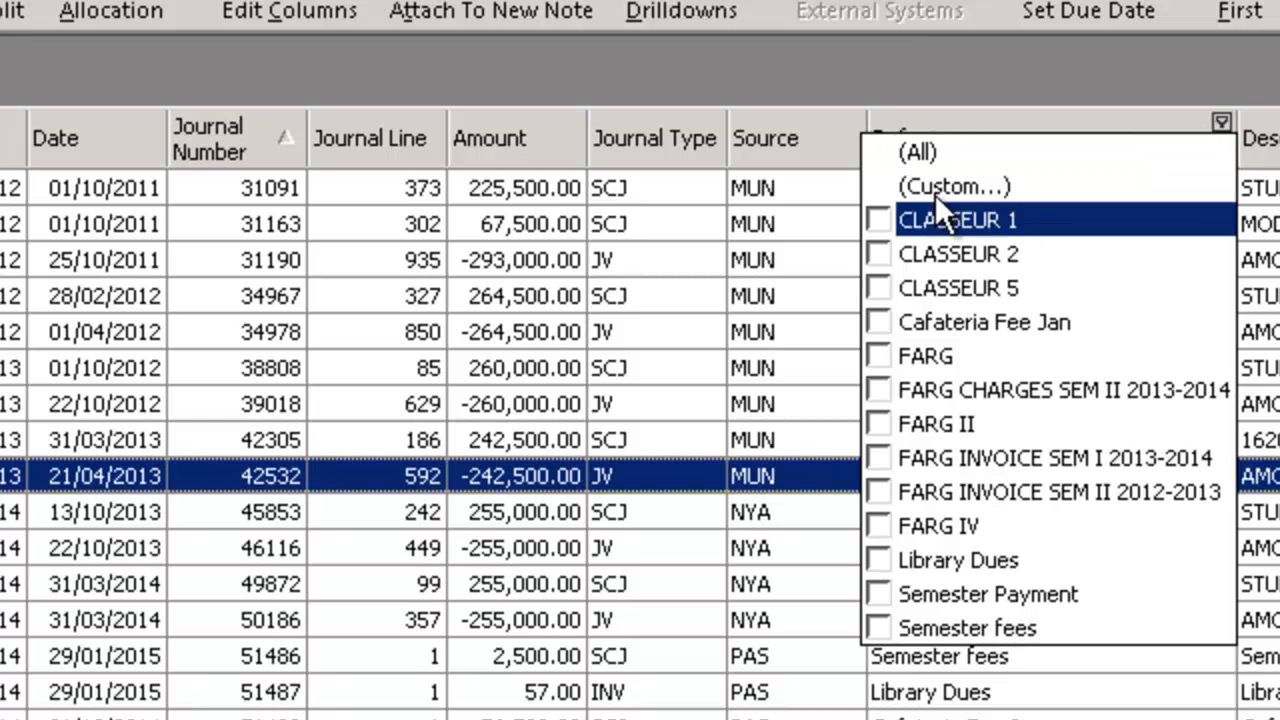
{"action": "left_click", "coordinate": [935, 190]}
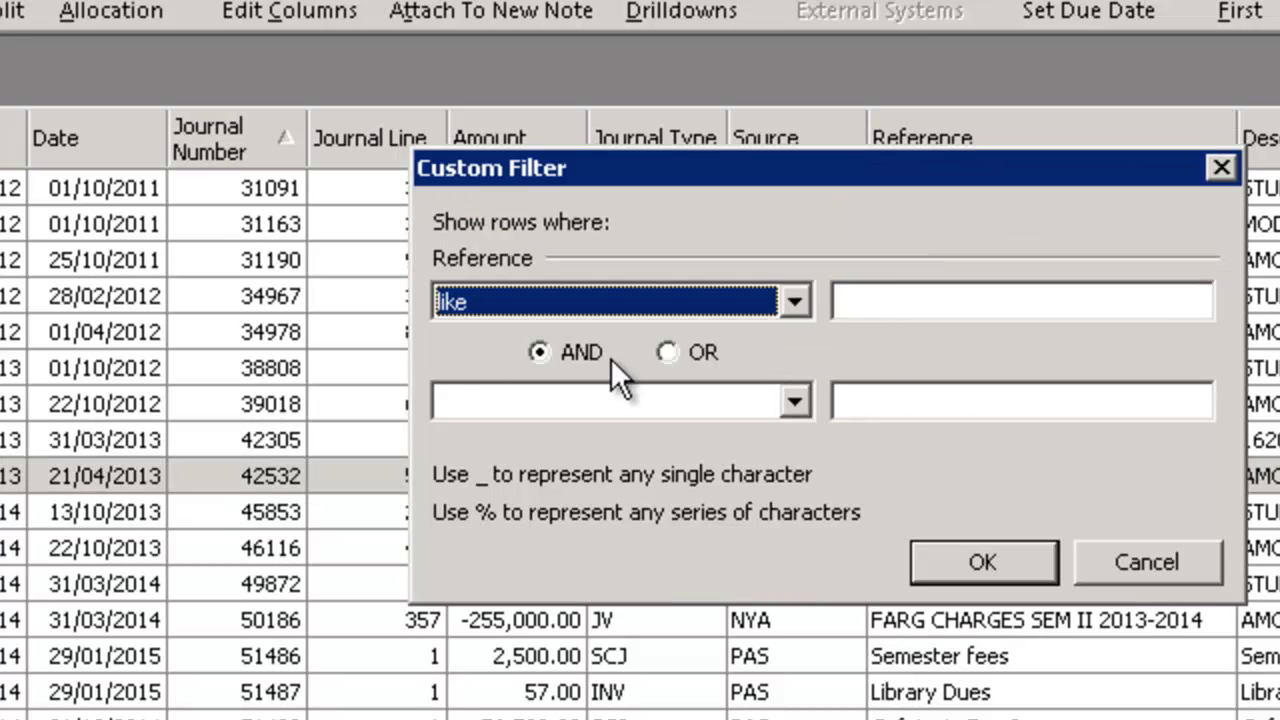
{"action": "left_click", "coordinate": [795, 304]}
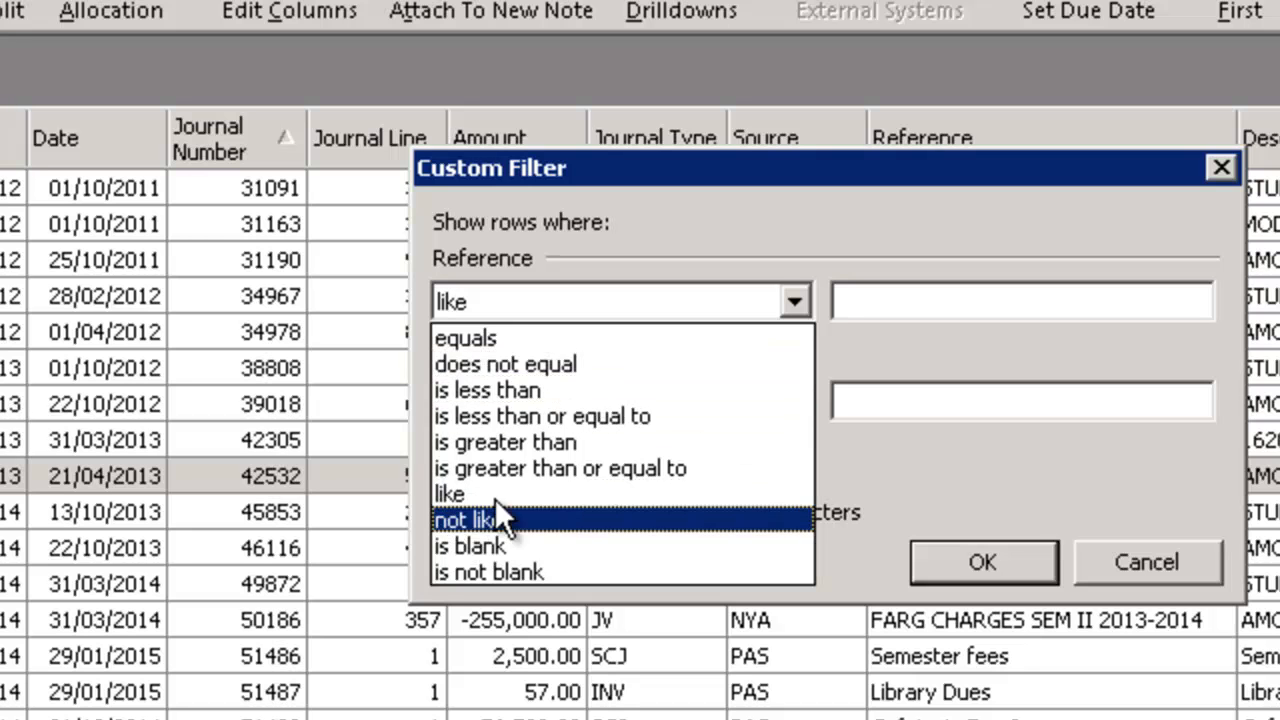
{"action": "left_click", "coordinate": [909, 430]}
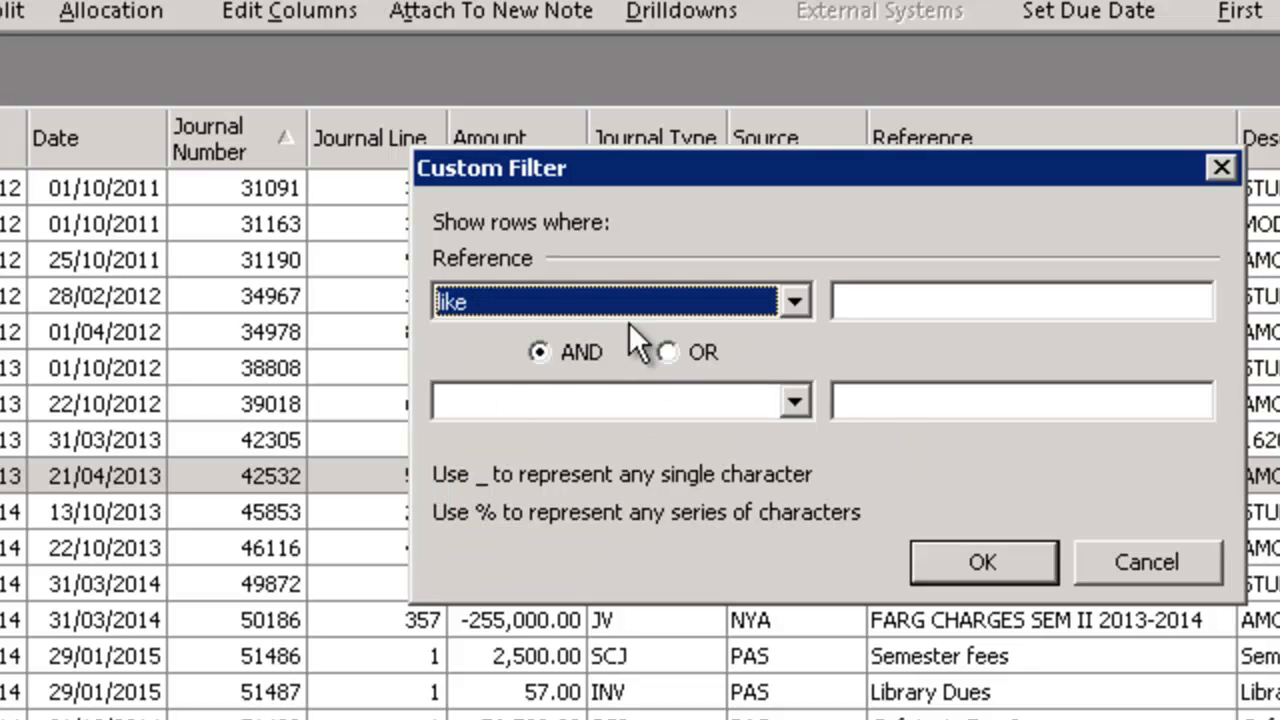
{"action": "left_click", "coordinate": [1169, 542]}
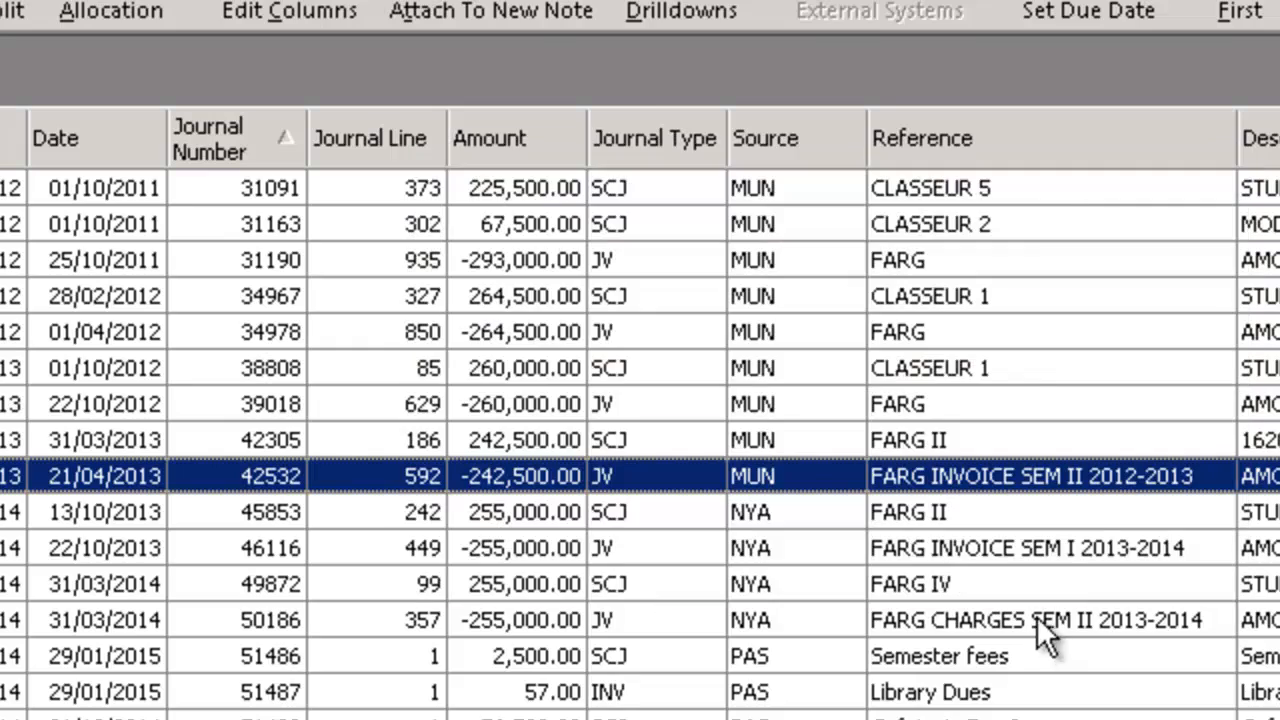
Place the Reference column directly after Amount and group the transactions by Period, expanding periods 7/2012, 6/2013 and 7/2013
{"action": "left_click_drag", "start_coordinate": [880, 140], "coordinate": [599, 146]}
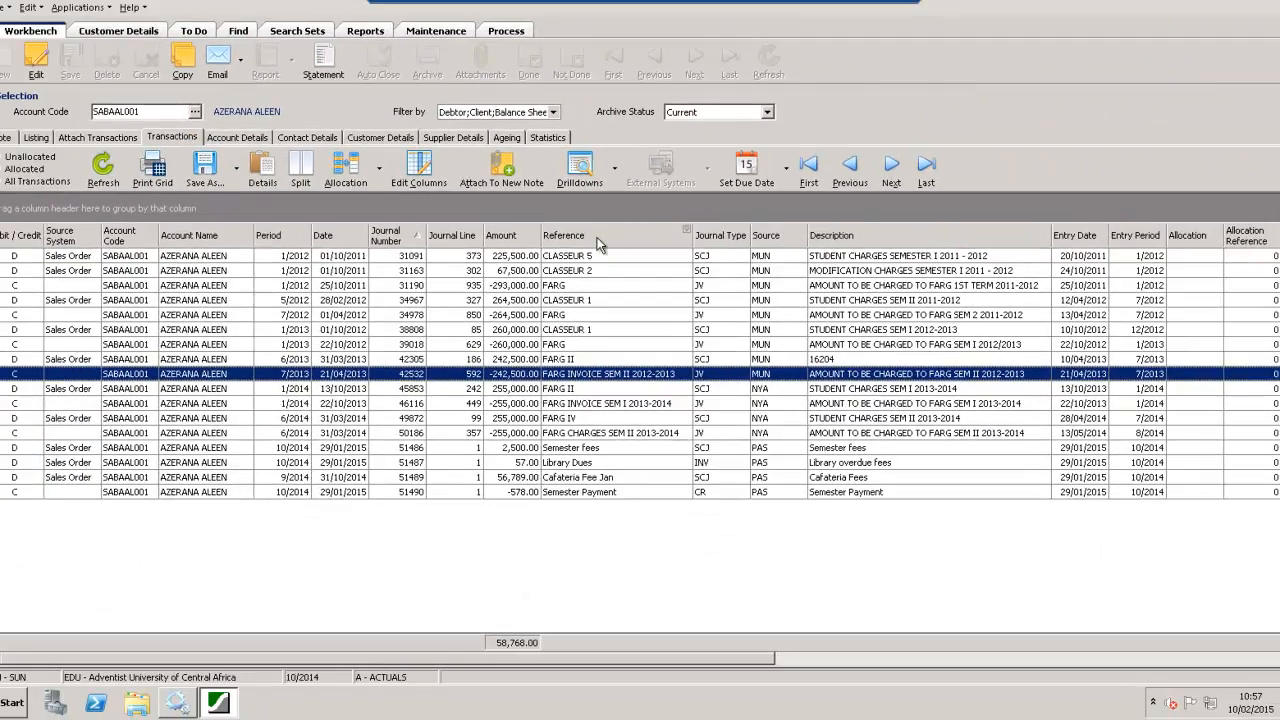
{"action": "left_click_drag", "start_coordinate": [283, 237], "coordinate": [93, 206]}
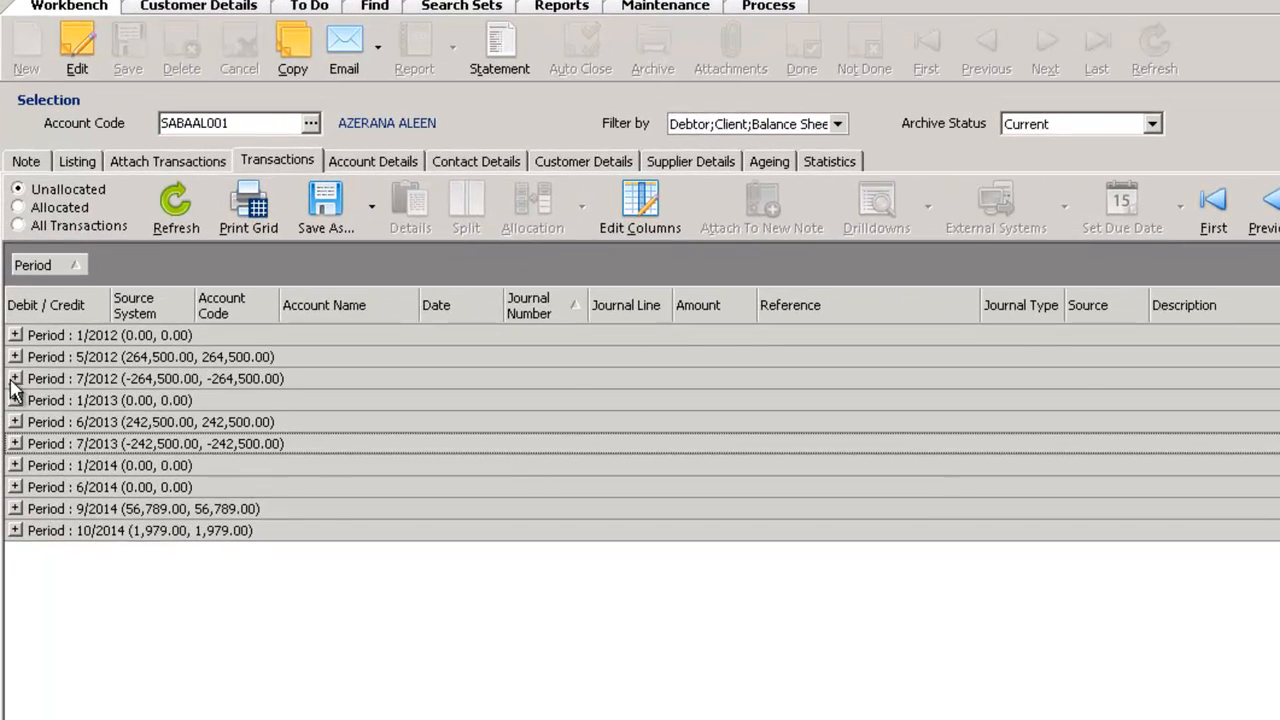
{"action": "left_click", "coordinate": [15, 378]}
{"action": "left_click", "coordinate": [15, 443]}
{"action": "left_click", "coordinate": [15, 487]}
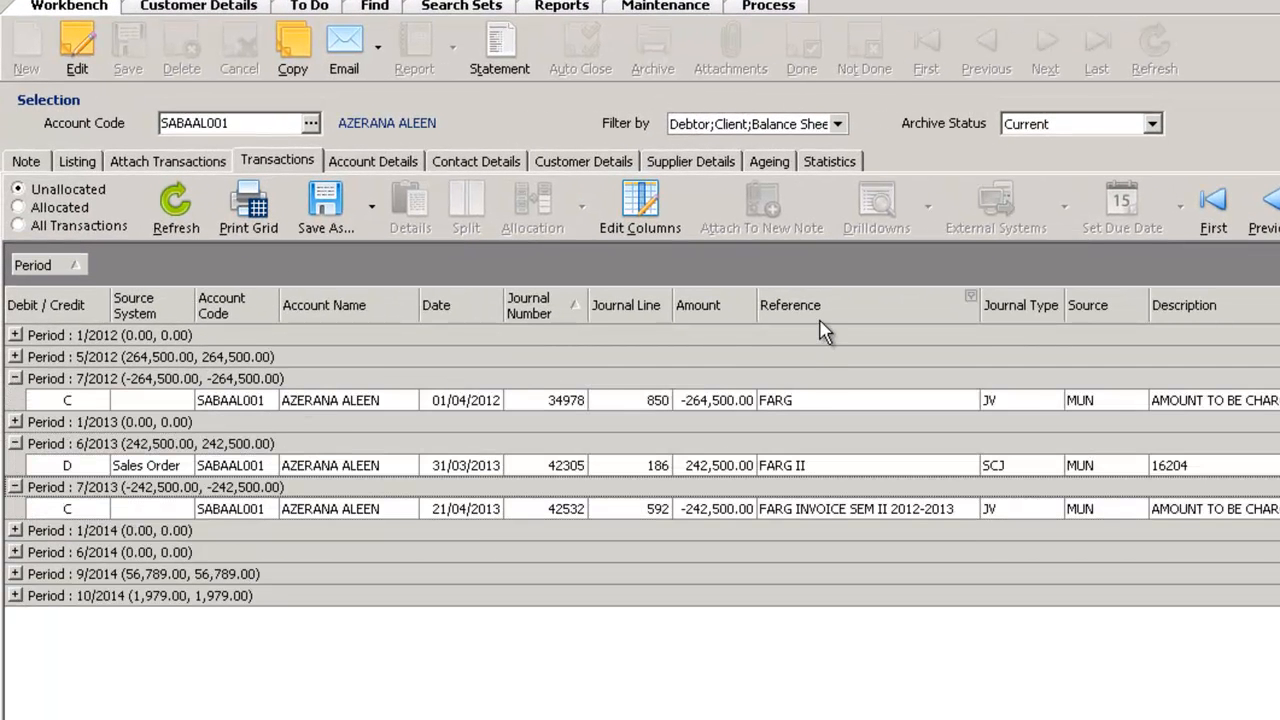
Add Reference as a second grouping level under Period and expand period 5/2012 and the CLASSEUR 1 reference in period 1/2013
{"action": "left_click_drag", "start_coordinate": [818, 304], "coordinate": [118, 272]}
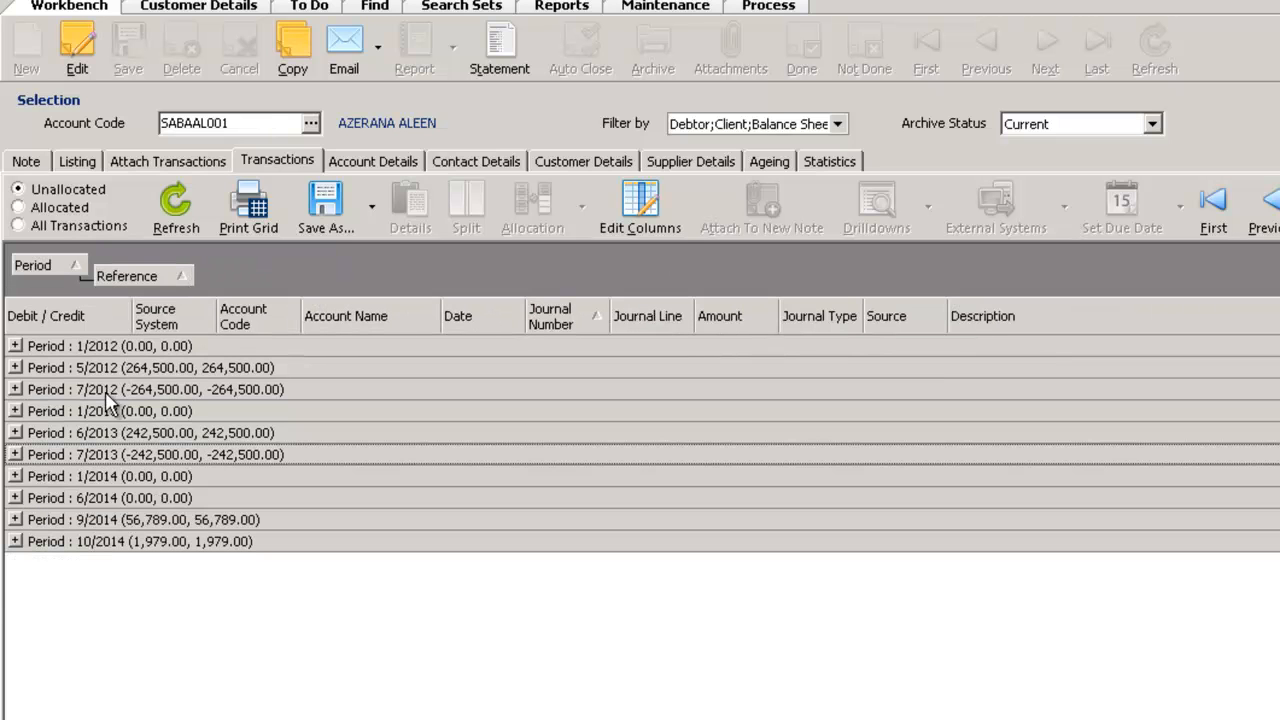
{"action": "left_click", "coordinate": [15, 367]}
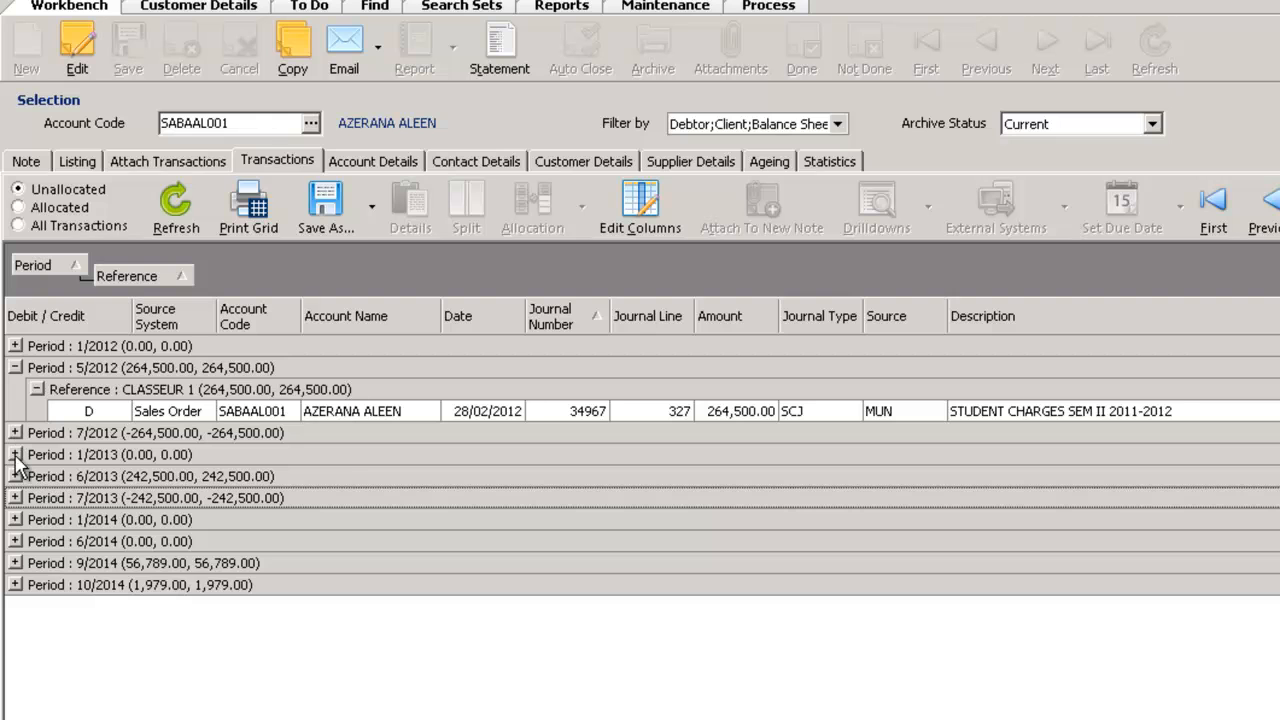
{"action": "left_click", "coordinate": [15, 454]}
{"action": "left_click", "coordinate": [37, 474]}
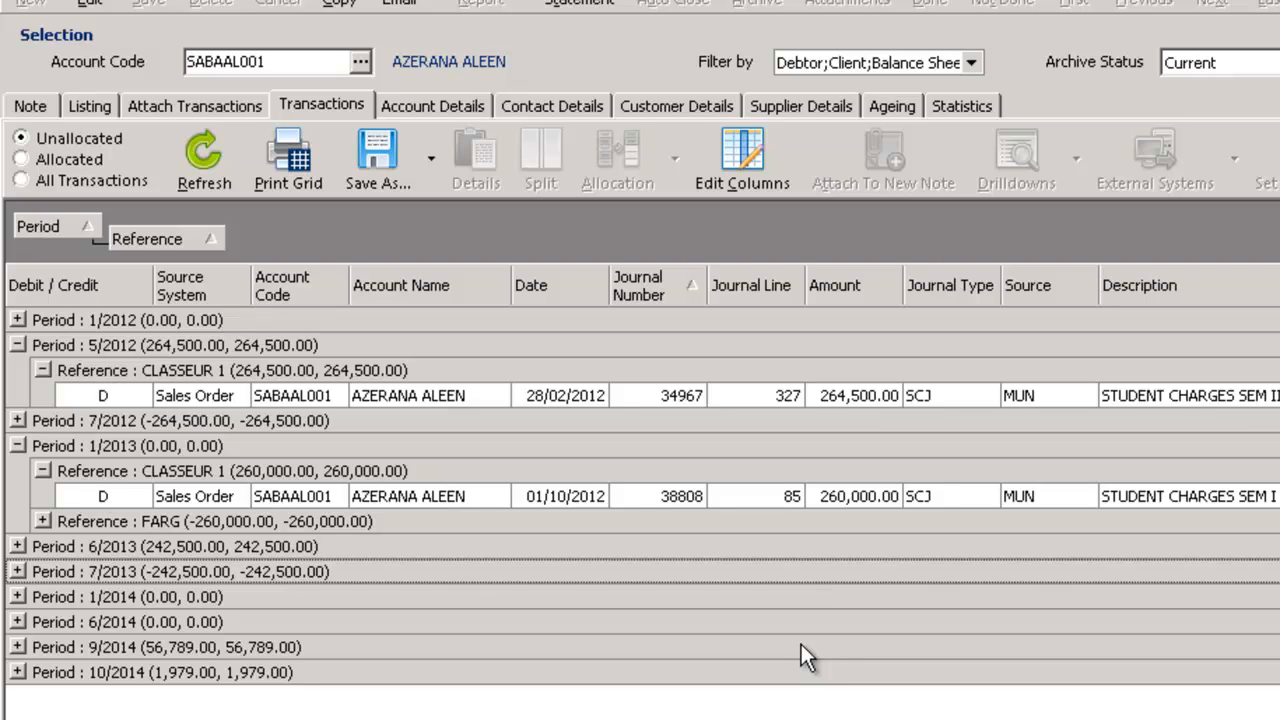
Check the drilldown options for the student charges transaction dated 28/02/2012
{"action": "left_click", "coordinate": [738, 395]}
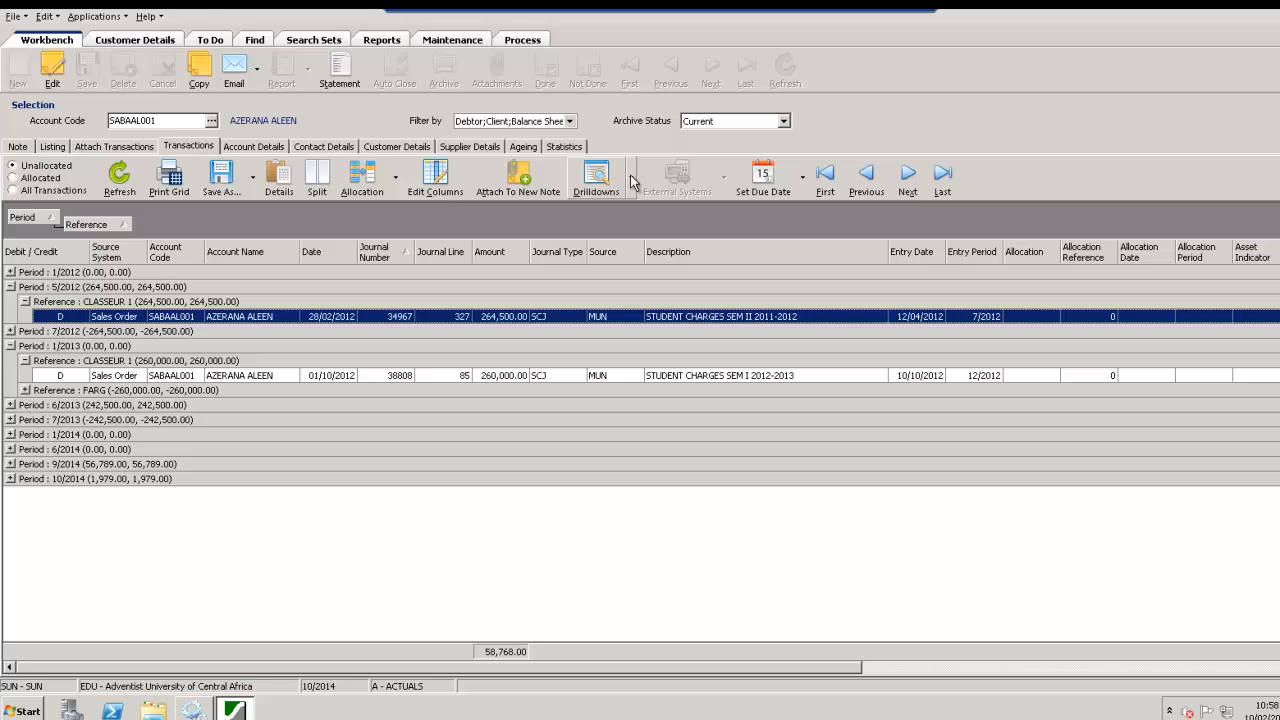
{"action": "left_click", "coordinate": [767, 232]}
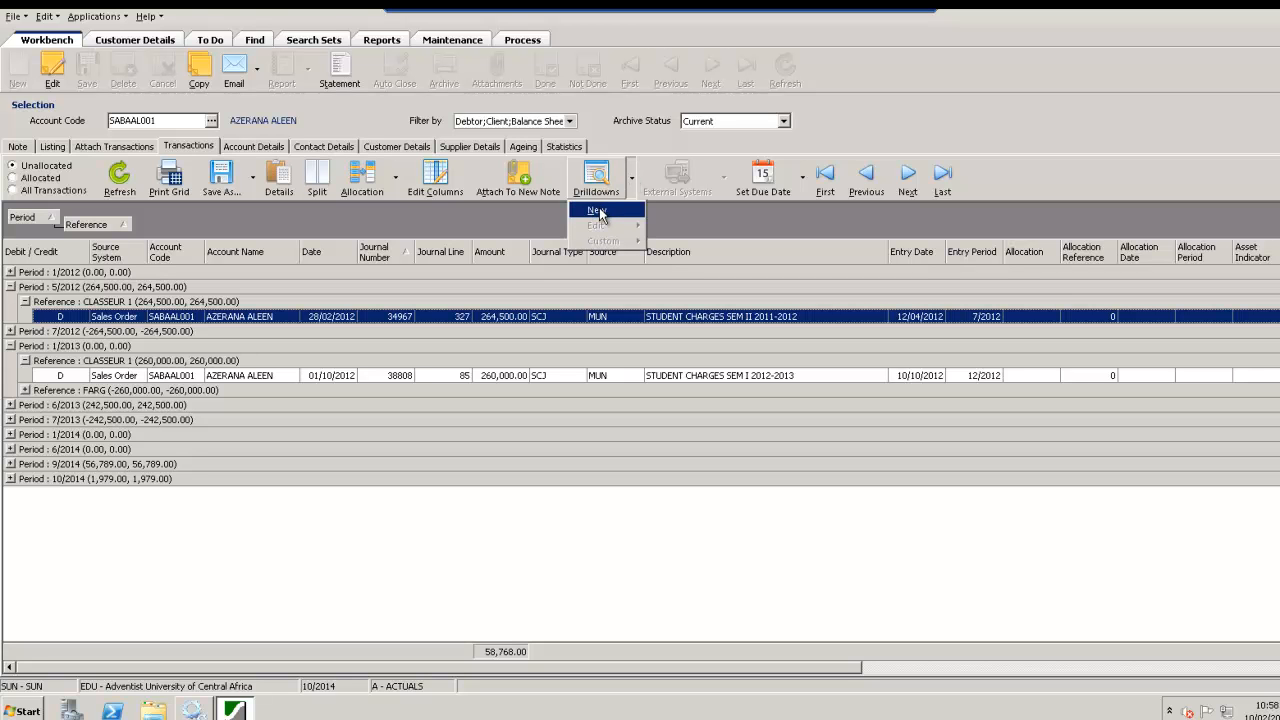
{"action": "left_click", "coordinate": [557, 541]}
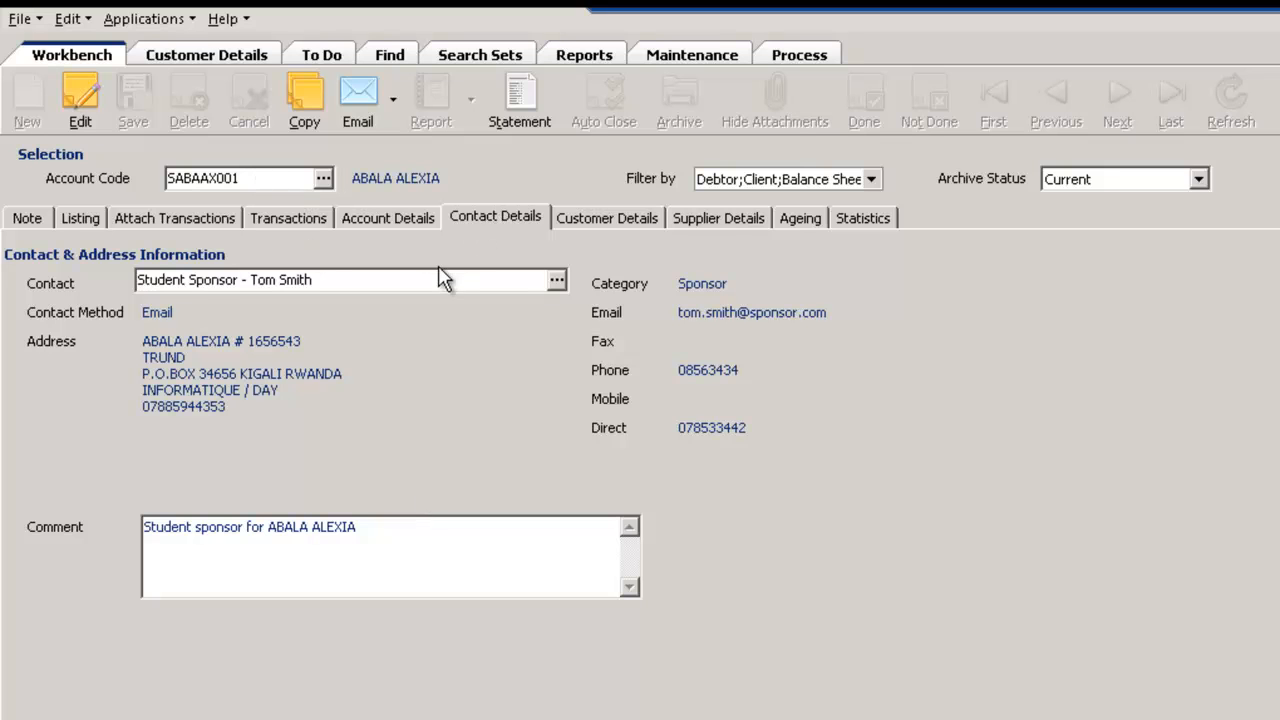
Check which contacts are available for the account
{"action": "left_click", "coordinate": [557, 281]}
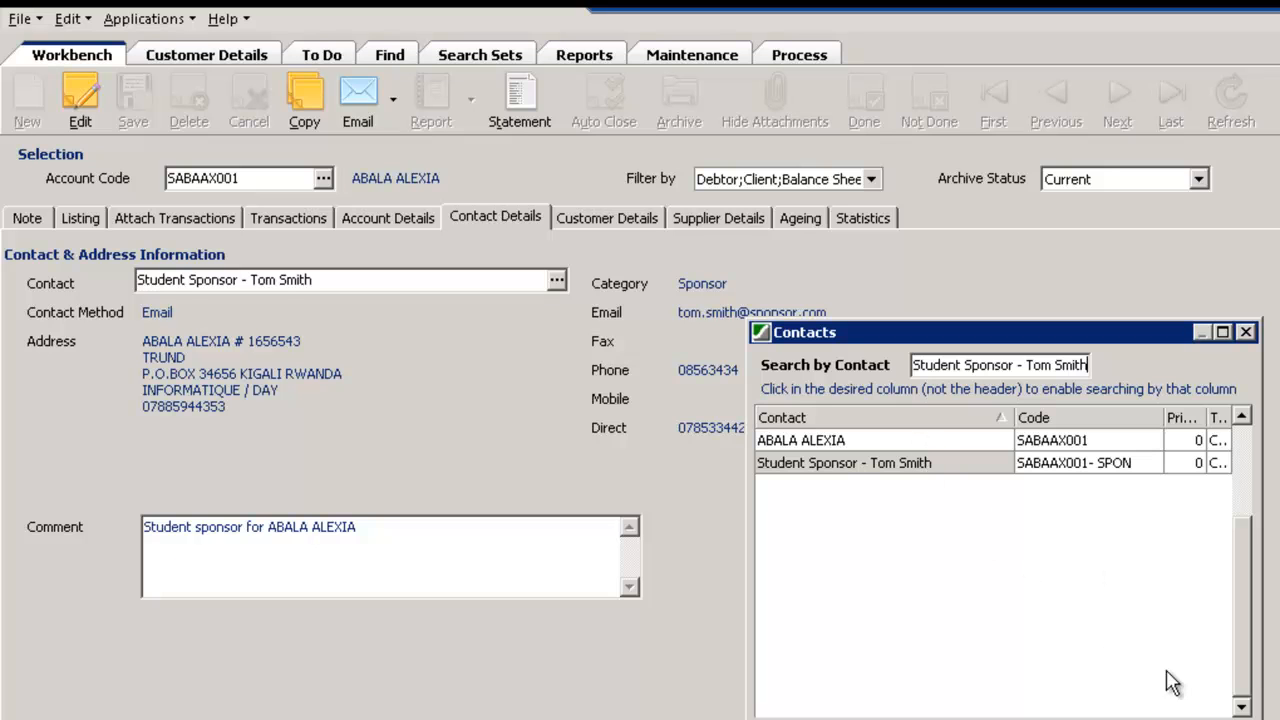
{"action": "left_click", "coordinate": [1128, 718]}
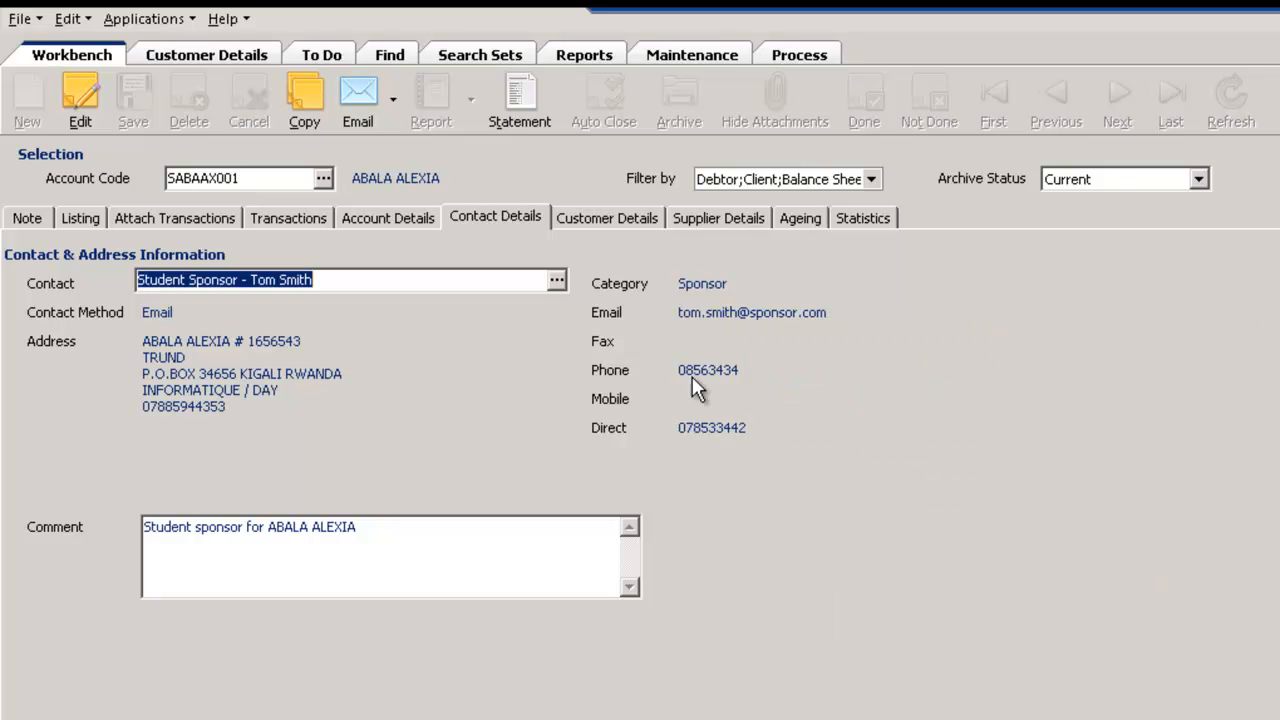
Create a new note on the account with the student as contact and CALL (Call Debtor) as action code
{"action": "left_click", "coordinate": [30, 218]}
{"action": "left_click", "coordinate": [25, 104]}
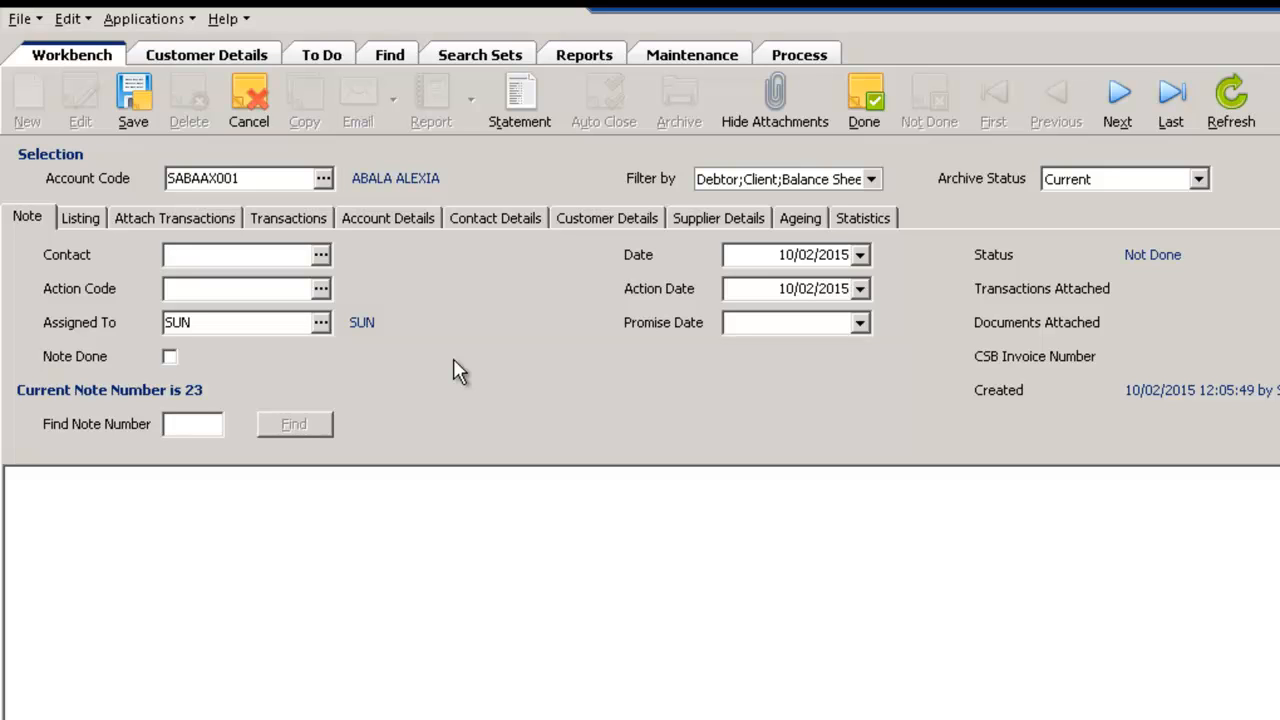
{"action": "left_click", "coordinate": [321, 255]}
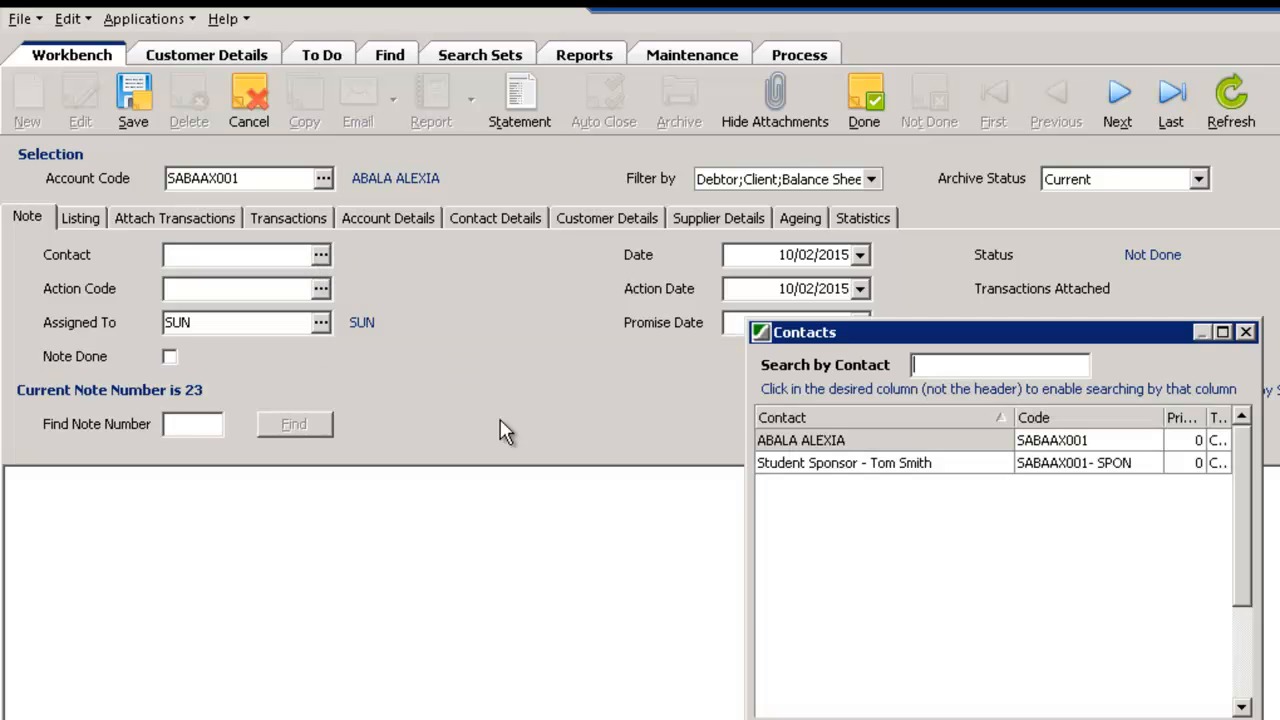
{"action": "double_click", "coordinate": [771, 440]}
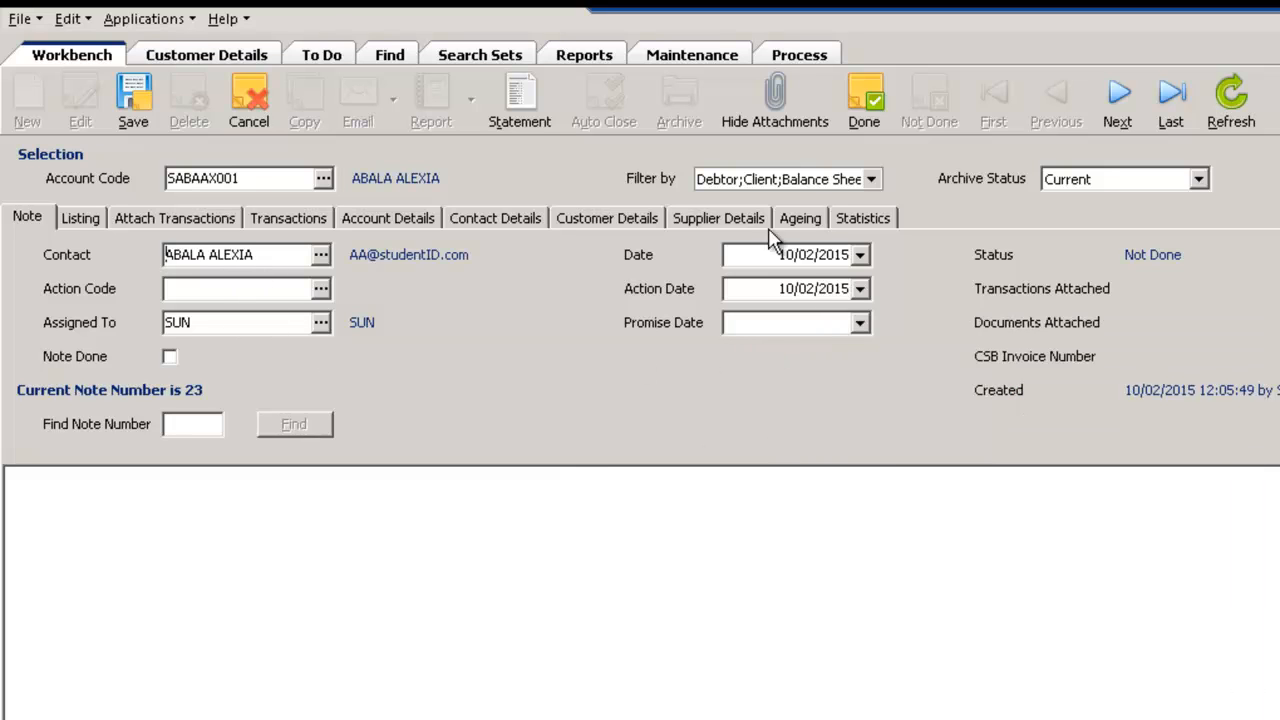
{"action": "left_click", "coordinate": [856, 255]}
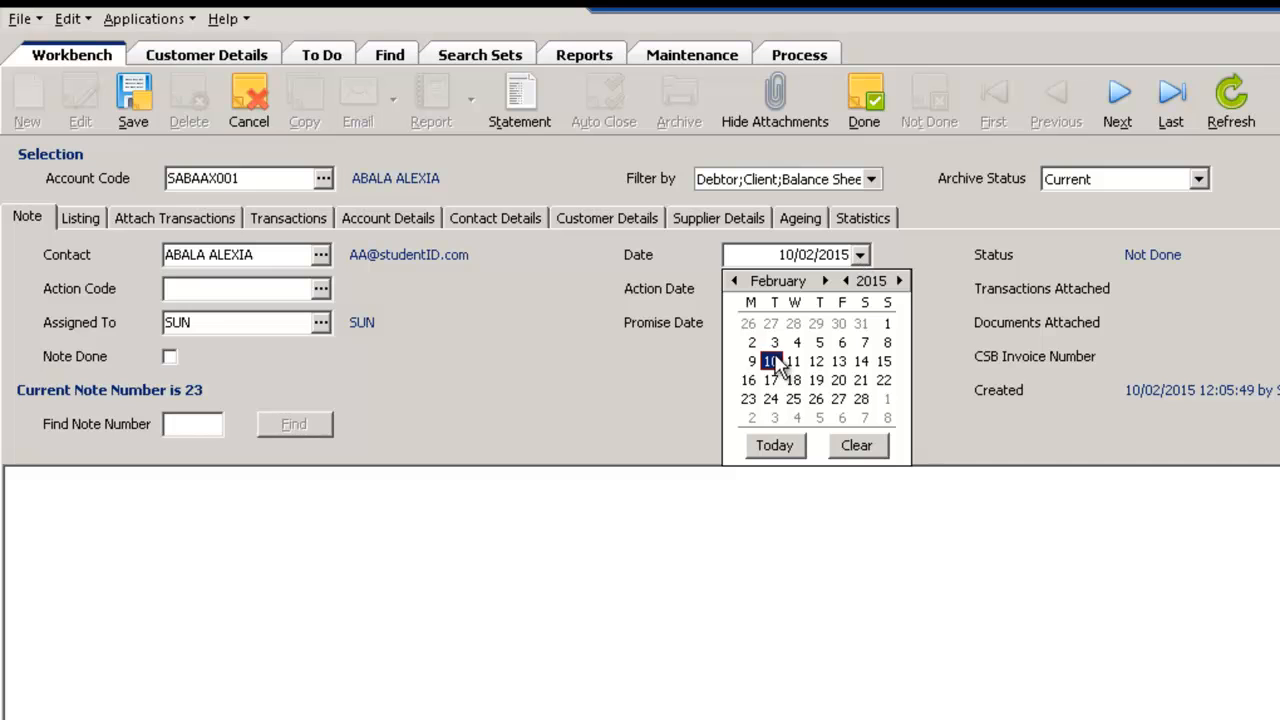
{"action": "left_click", "coordinate": [520, 356]}
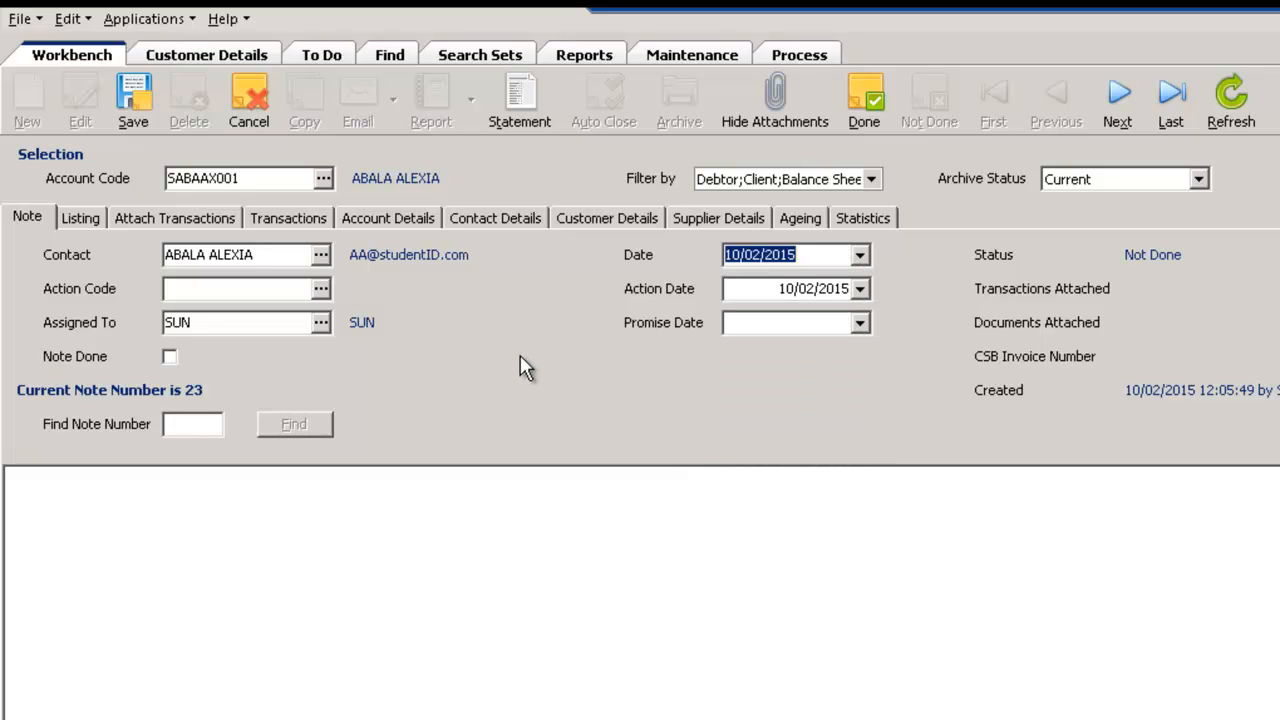
{"action": "left_click", "coordinate": [255, 290]}
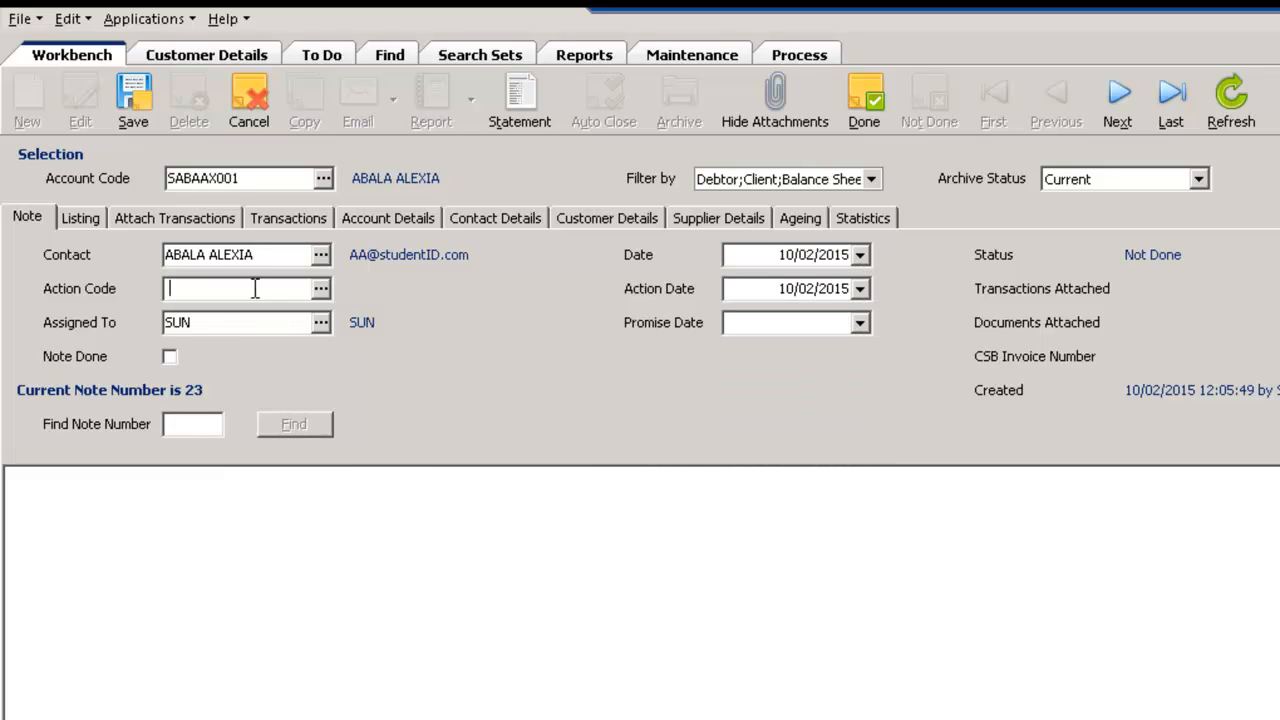
{"action": "left_click", "coordinate": [320, 289]}
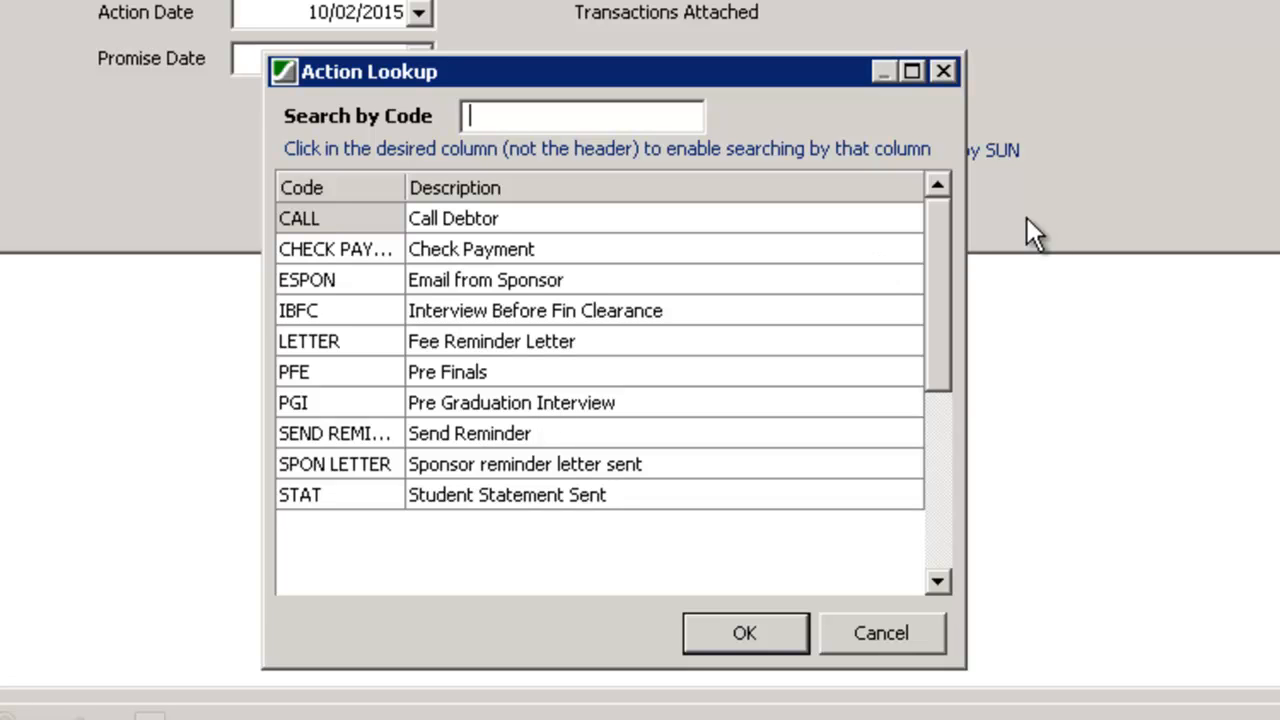
{"action": "double_click", "coordinate": [337, 222]}
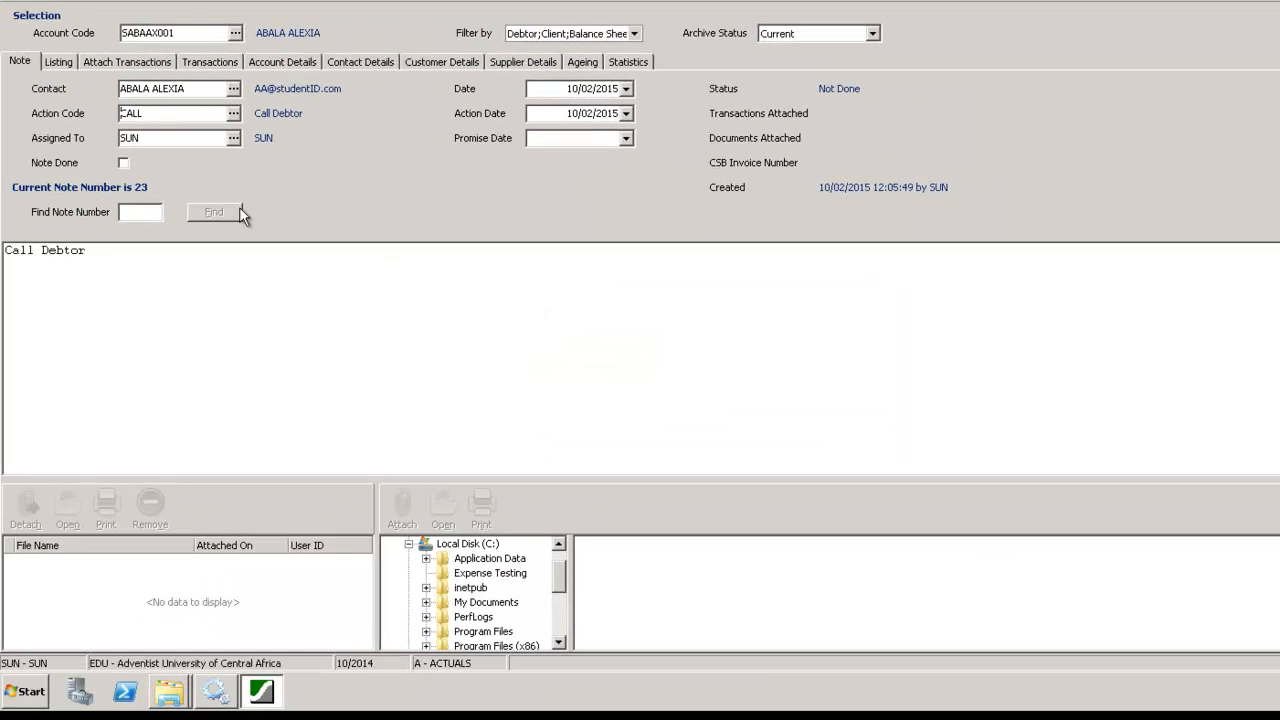
Replace the default note text with "called the student. They said they would pay next week"
{"action": "left_click", "coordinate": [97, 257]}
{"action": "left_click_drag", "start_coordinate": [87, 255], "coordinate": [5, 272]}
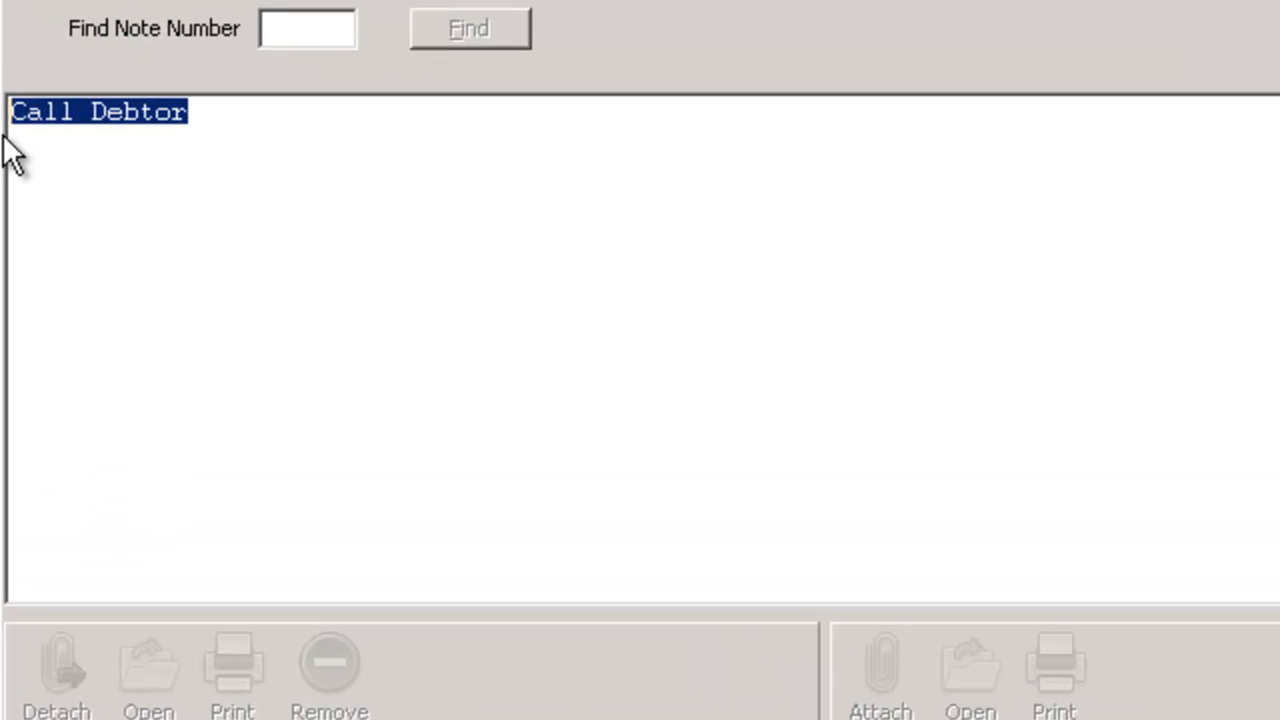
{"action": "type", "text": "called the student. T"}
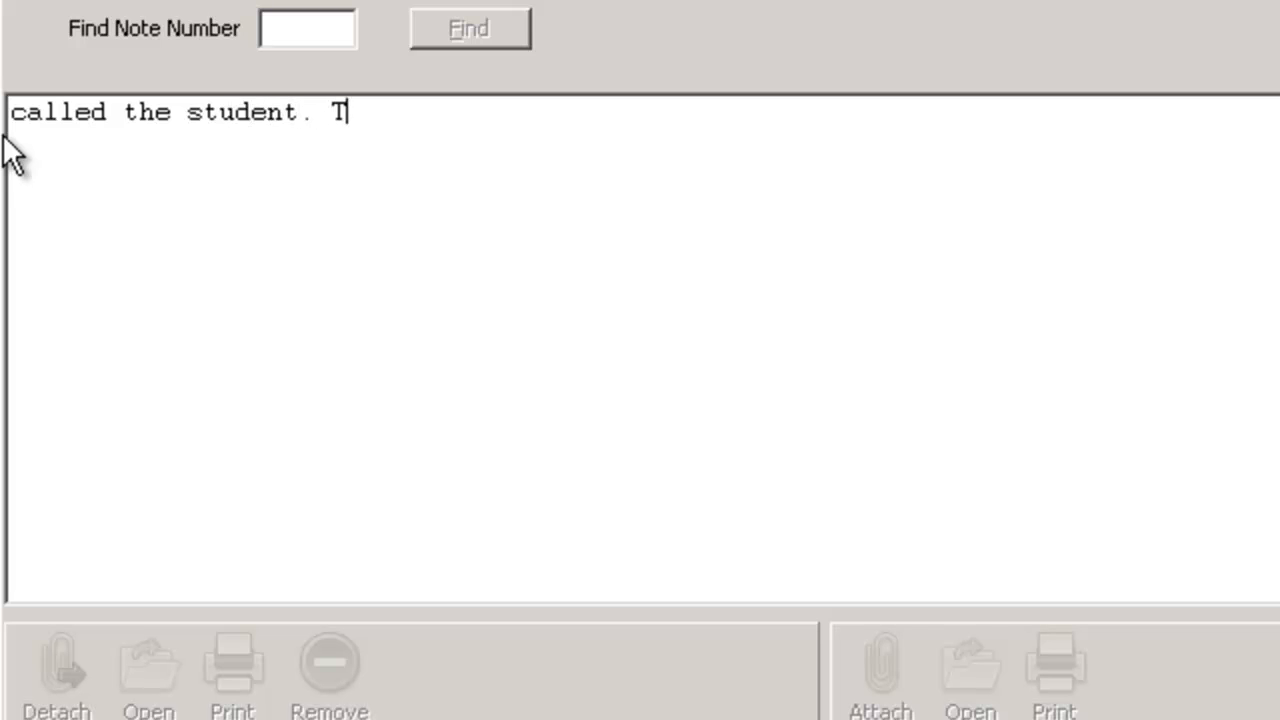
{"action": "type", "text": "hey sai"}
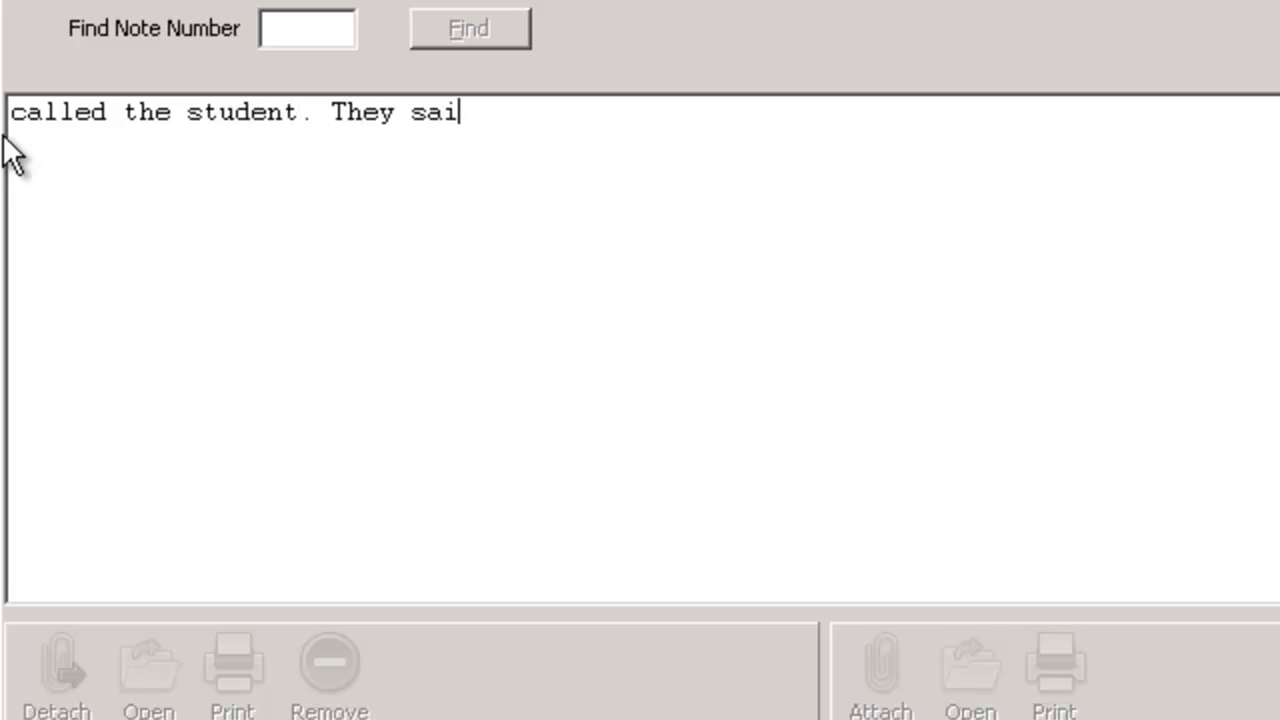
{"action": "type", "text": "d they would pay"}
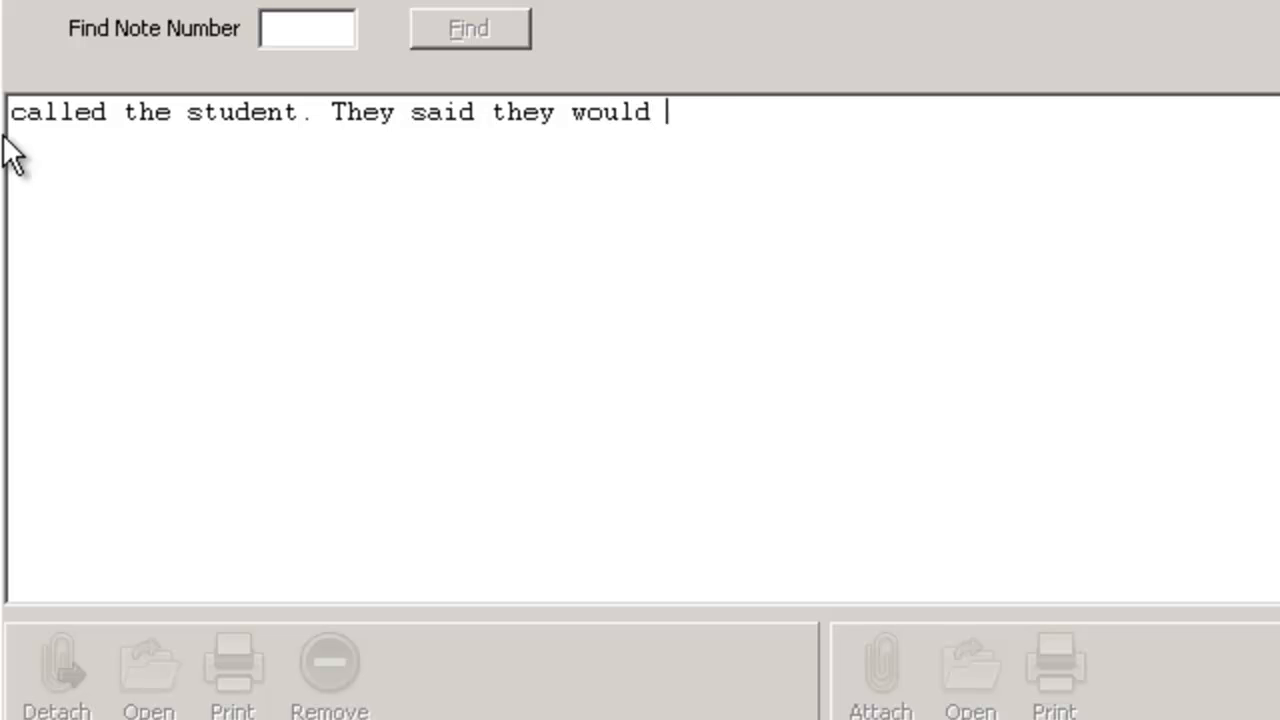
{"action": "type", "text": " next week"}
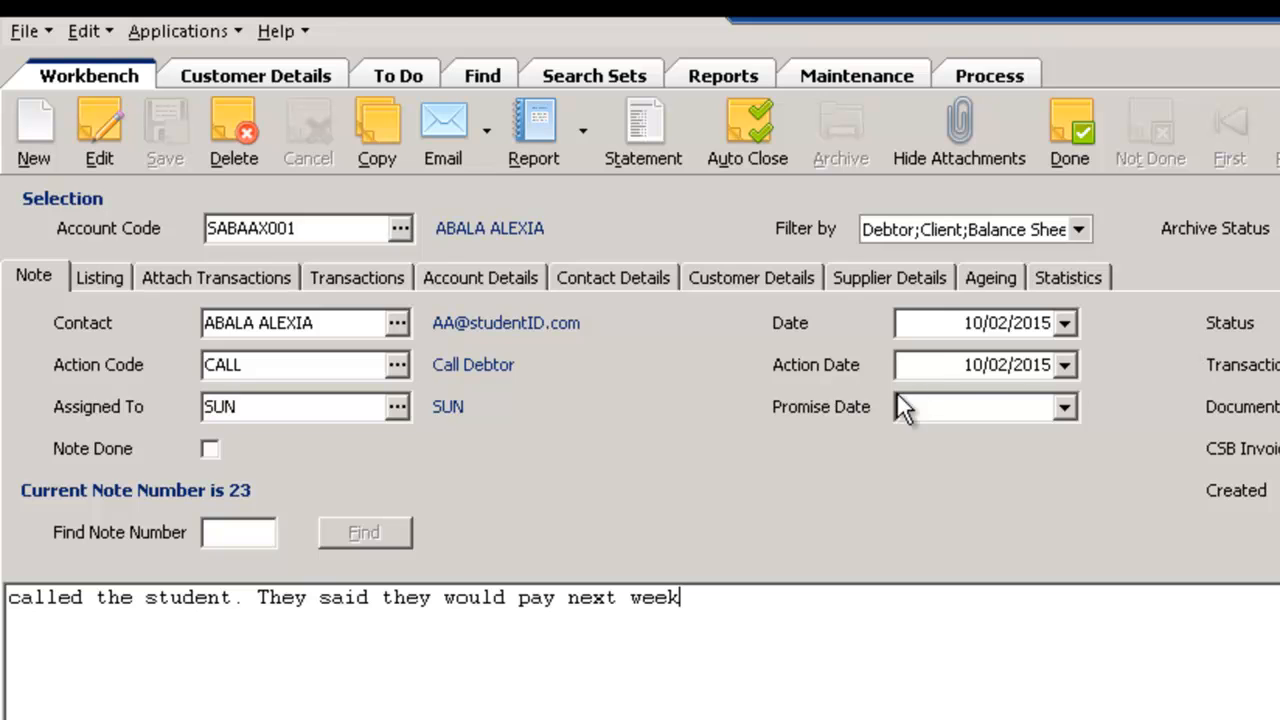
Set the note's action date to 17/02/2015, leave the promise date empty and save the note
{"action": "left_click", "coordinate": [949, 364]}
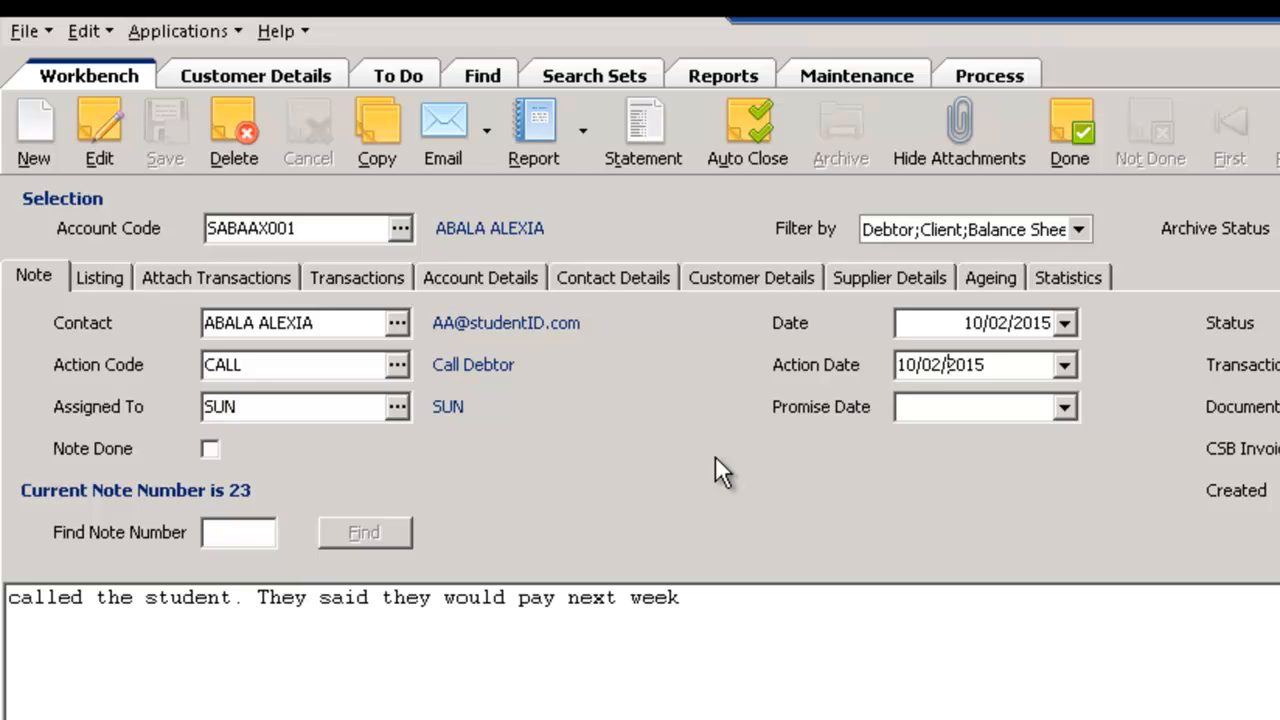
{"action": "left_click", "coordinate": [1066, 367]}
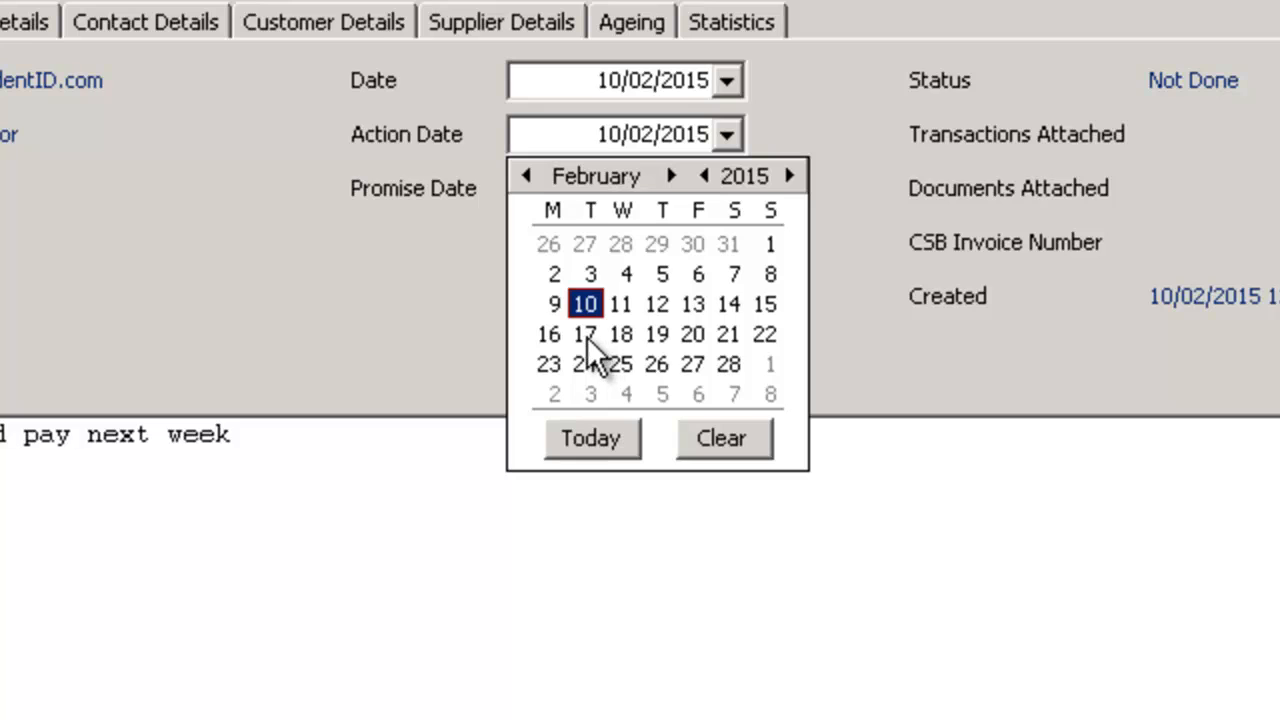
{"action": "left_click", "coordinate": [430, 199]}
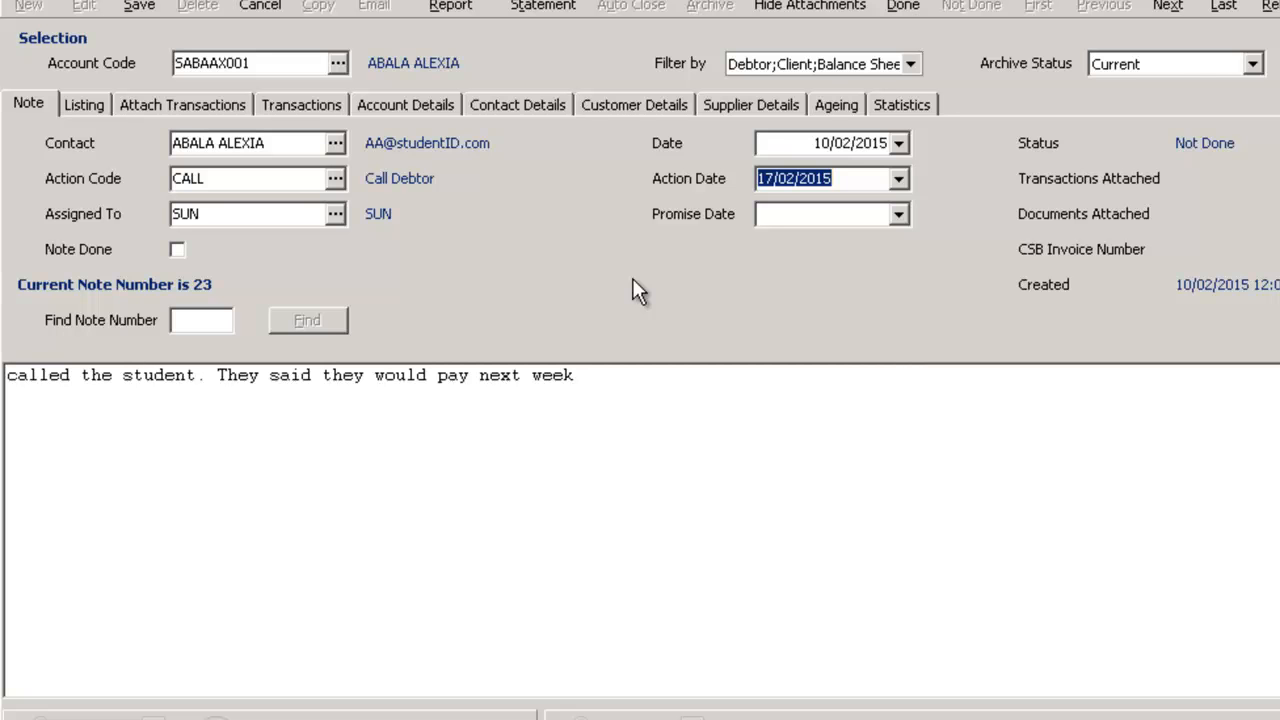
{"action": "left_click", "coordinate": [797, 216]}
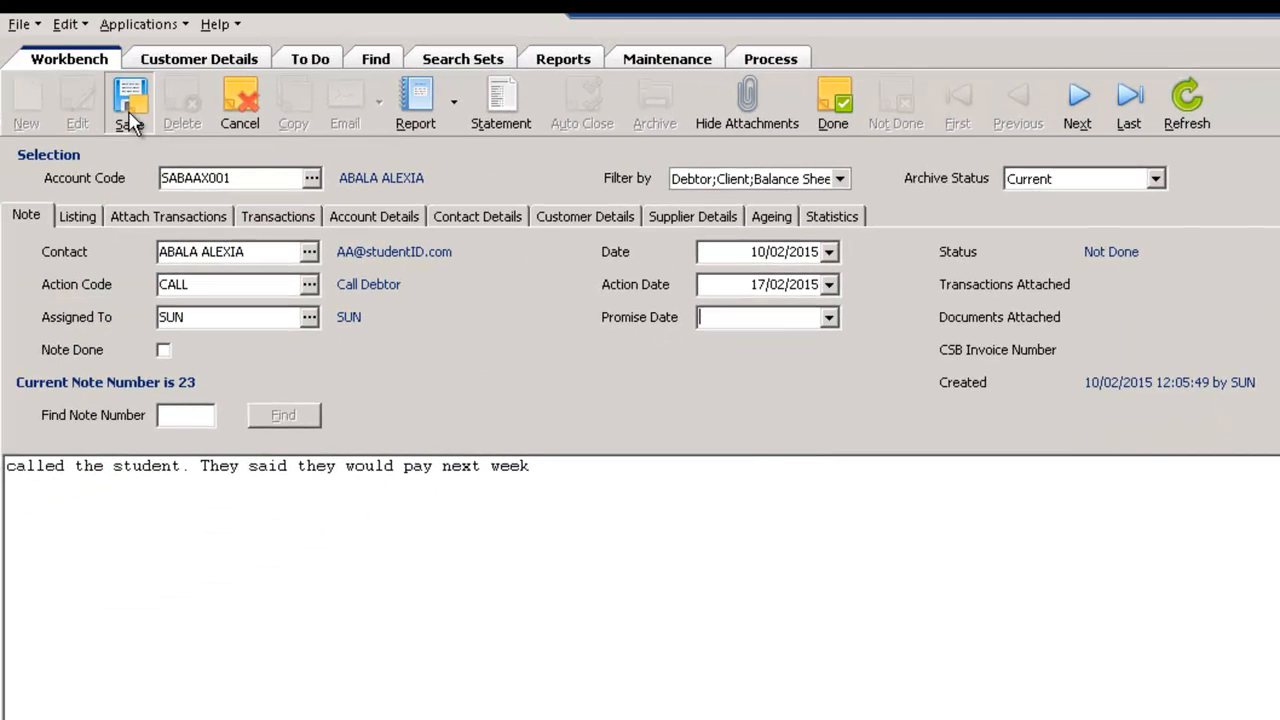
{"action": "left_click", "coordinate": [130, 120]}
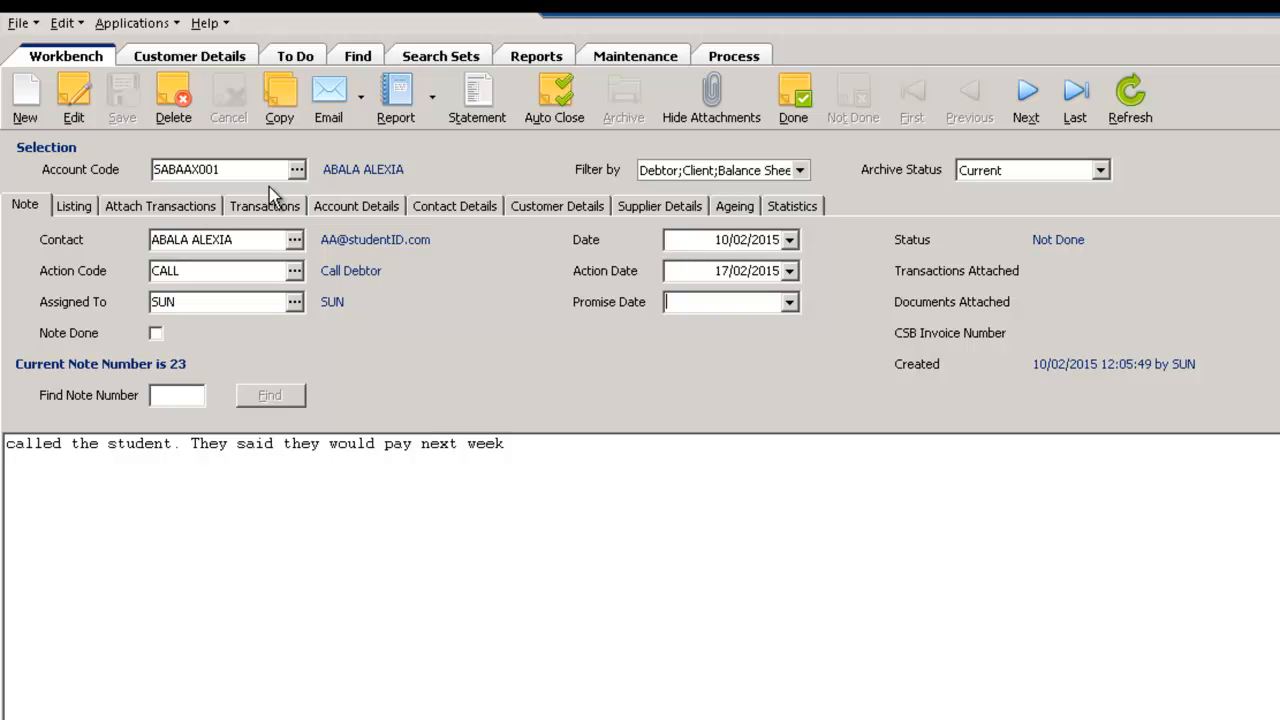
Hide the attachments and attach the CLASSEUR 5 student charges transaction dated 01/10/2011 to the note, saving the change
{"action": "left_click", "coordinate": [690, 106]}
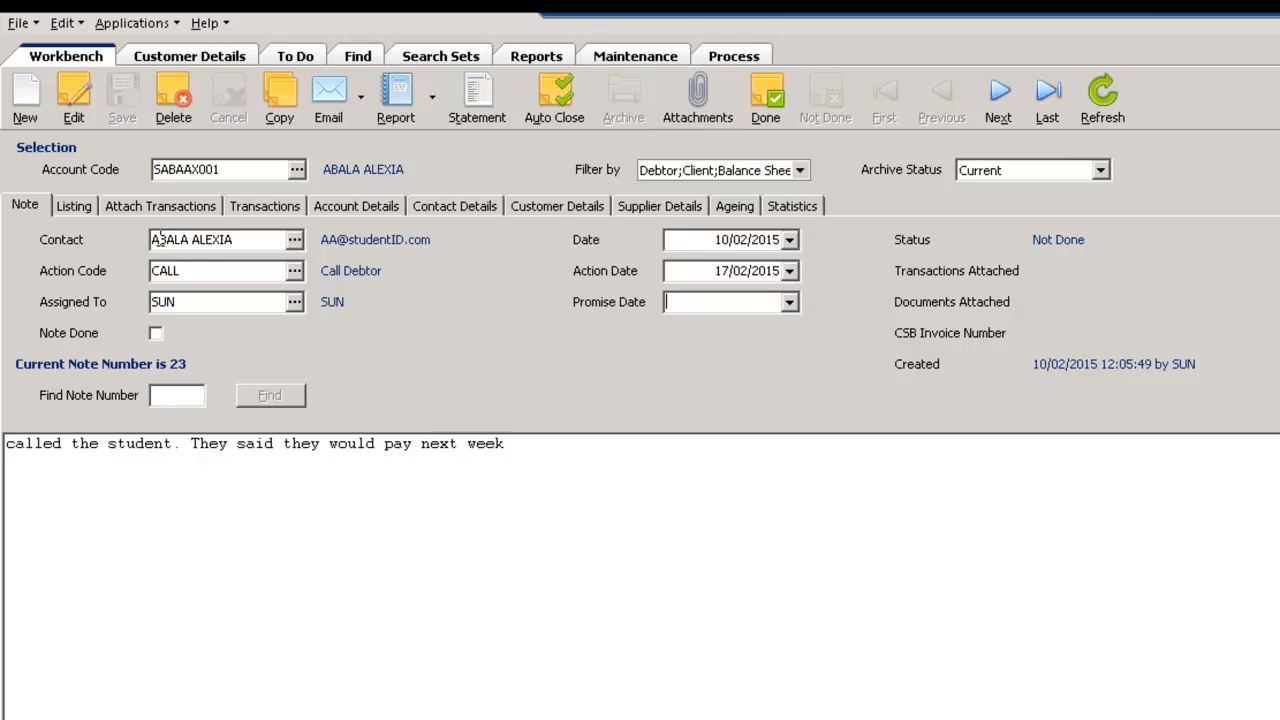
{"action": "left_click", "coordinate": [155, 205]}
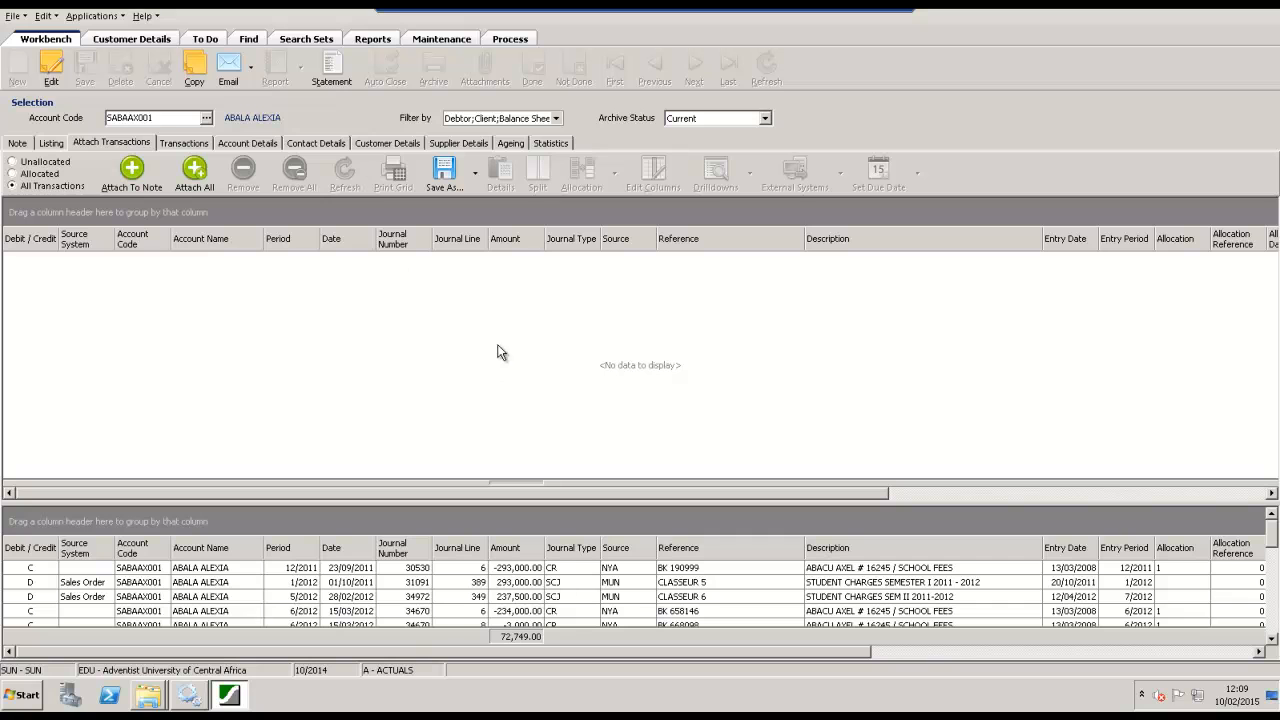
{"action": "left_click", "coordinate": [448, 583]}
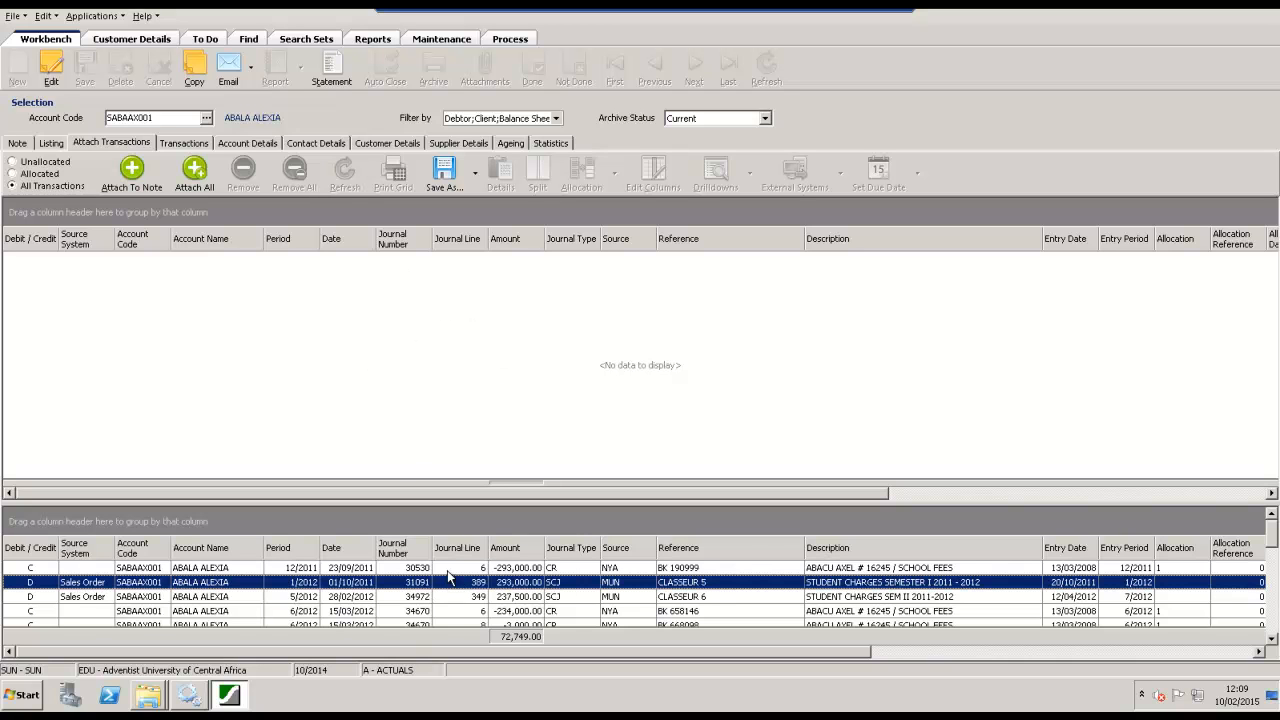
{"action": "left_click", "coordinate": [138, 176]}
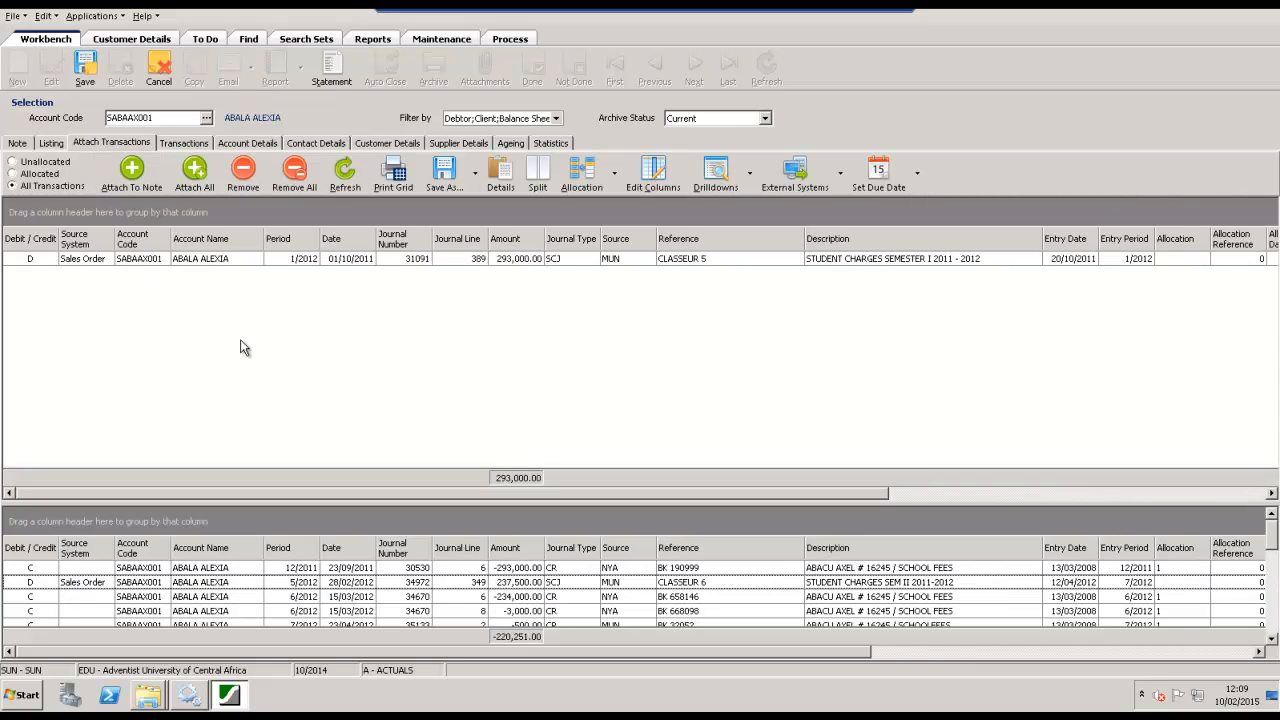
{"action": "left_click", "coordinate": [87, 68]}
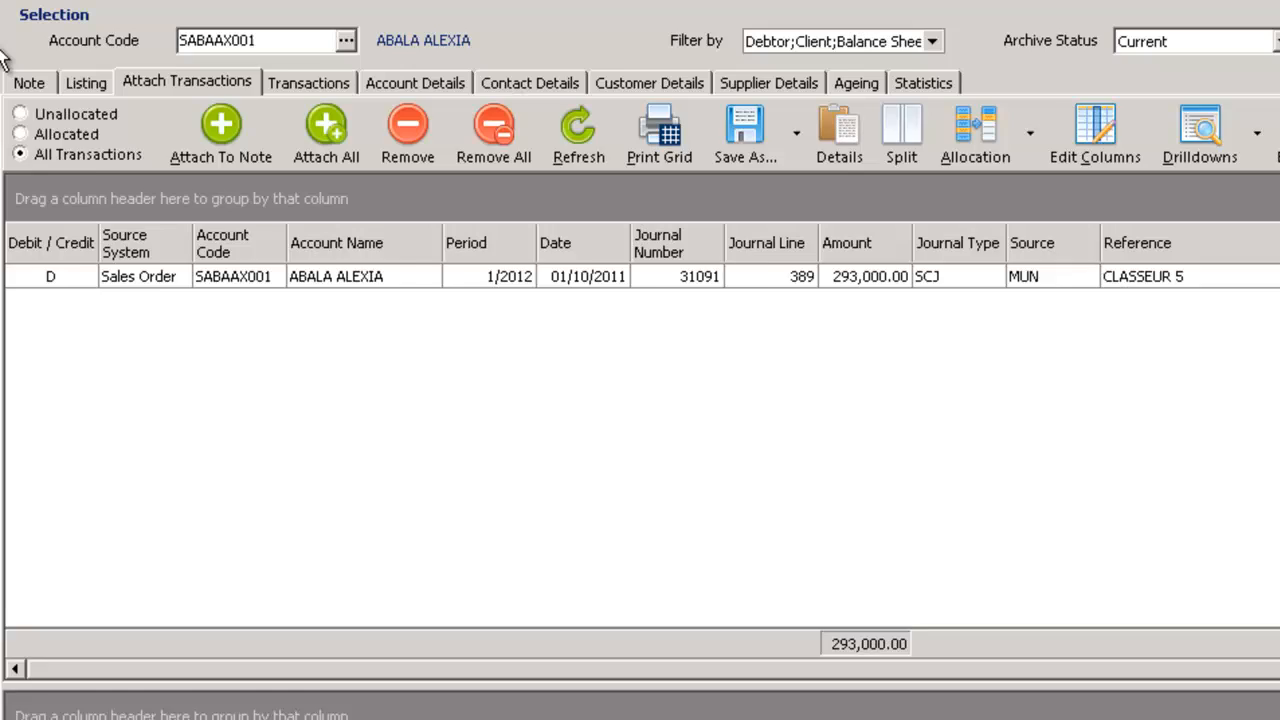
Review the note's linked transaction text, its action date and note entry in the account's note listing, and the sponsor's contact details
{"action": "left_click", "coordinate": [29, 82]}
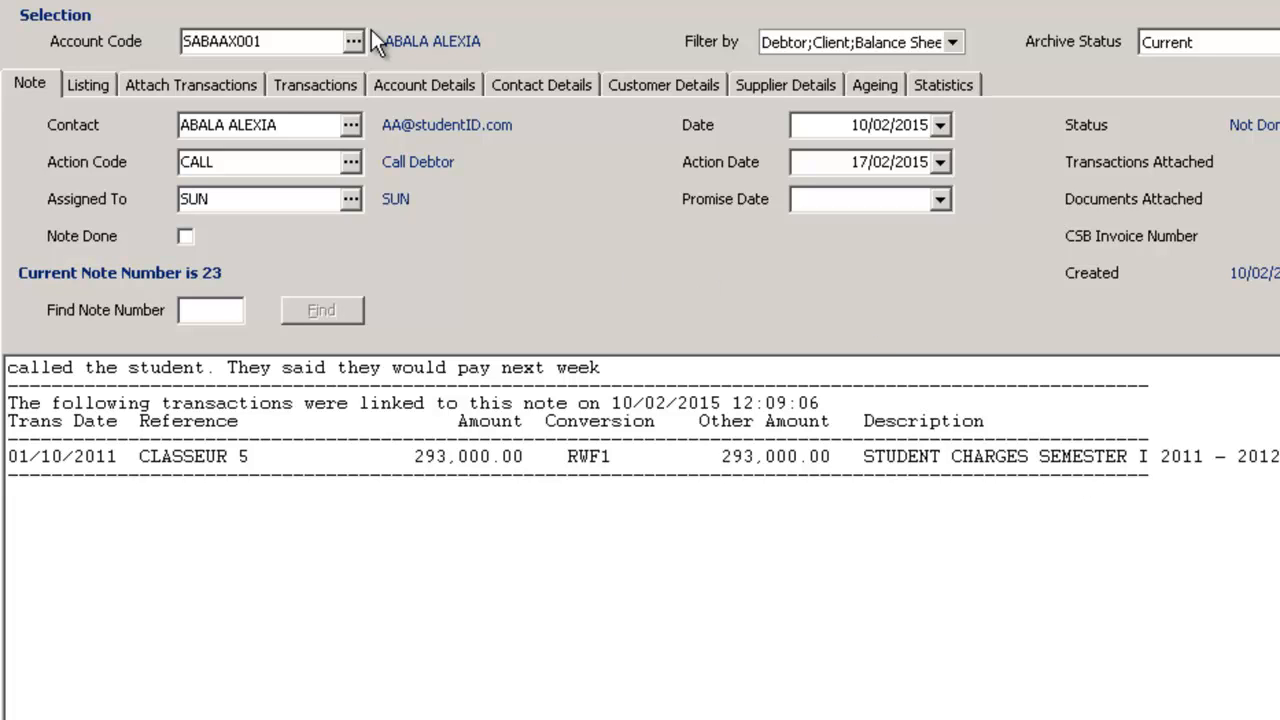
{"action": "left_click", "coordinate": [91, 86]}
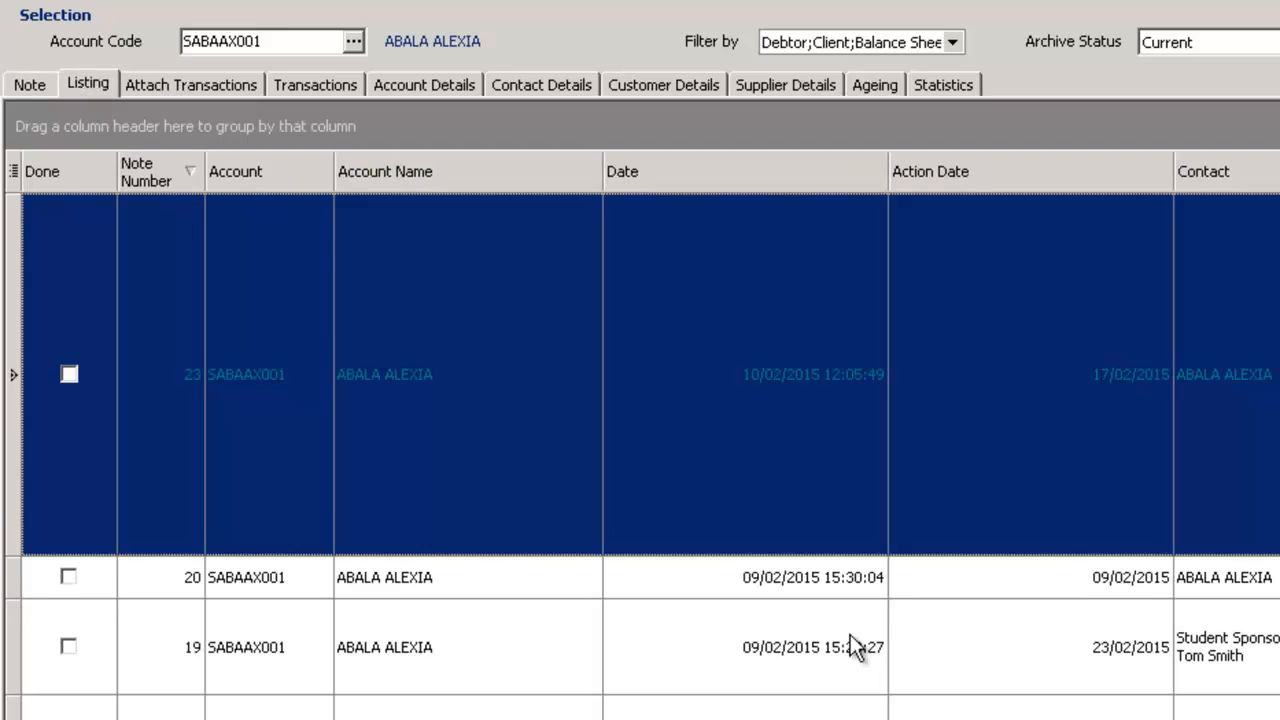
{"action": "left_click", "coordinate": [905, 648]}
{"action": "left_click", "coordinate": [996, 357]}
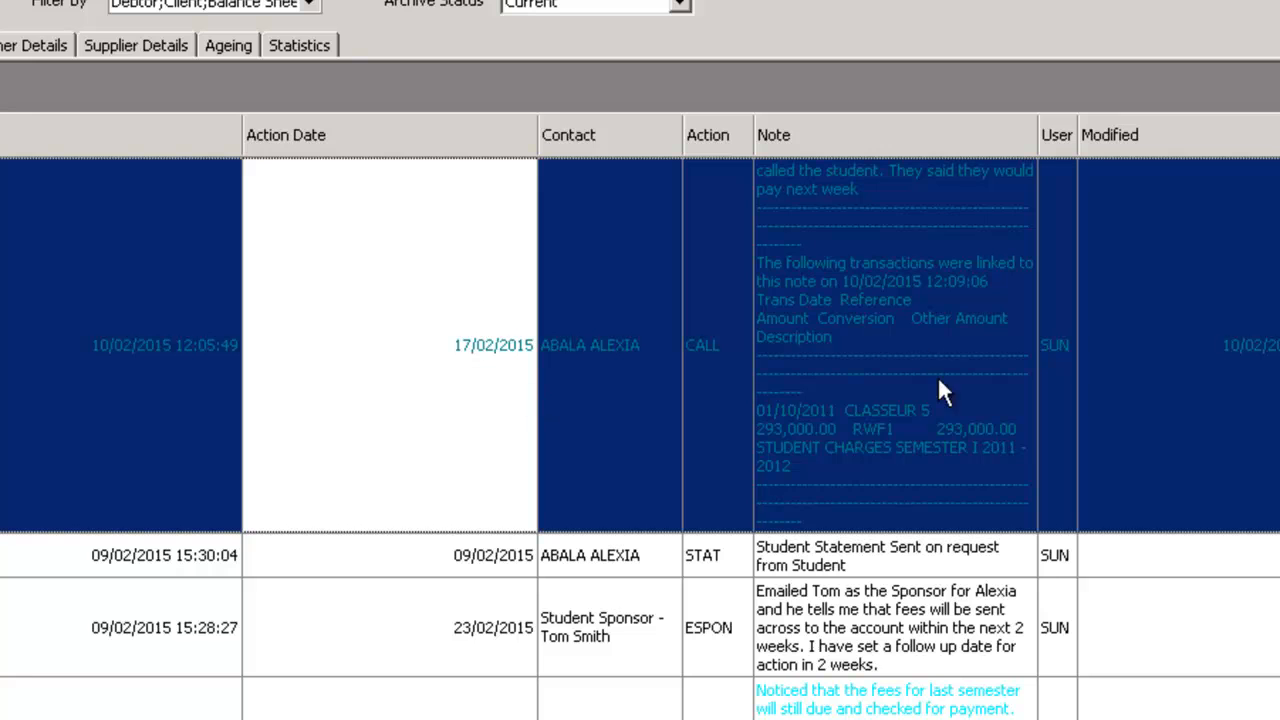
{"action": "left_click", "coordinate": [890, 301]}
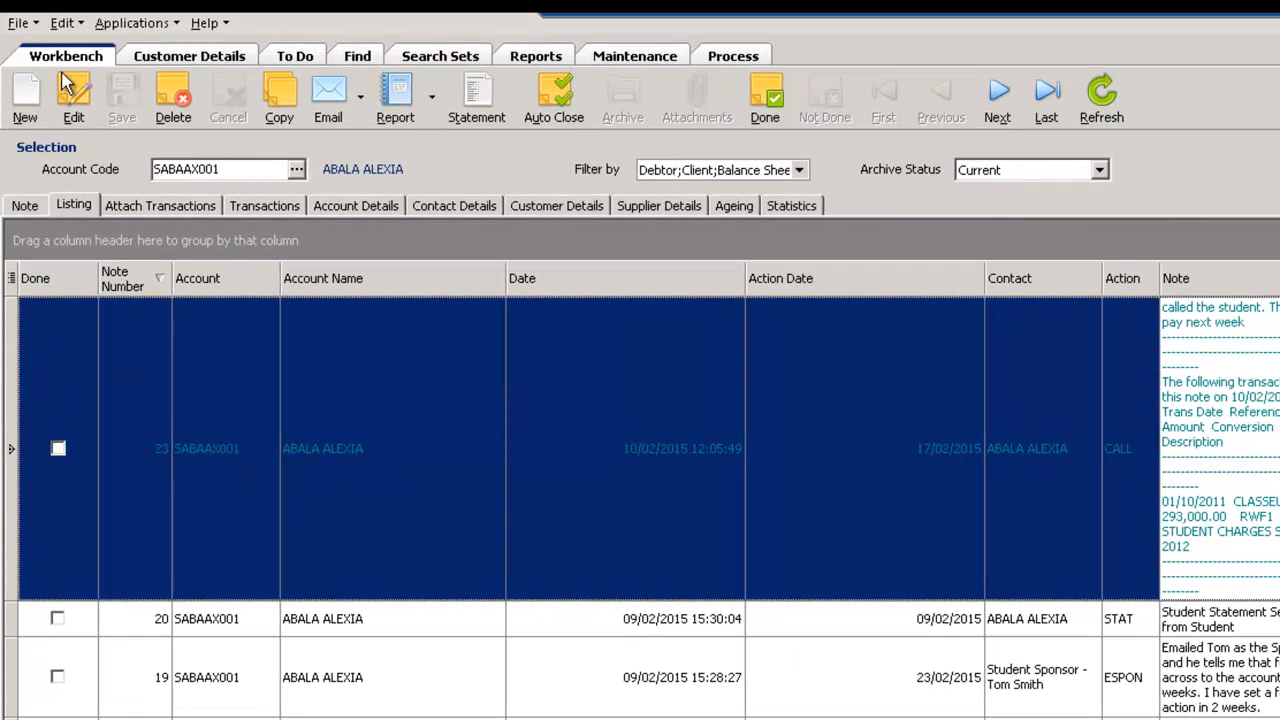
{"action": "left_click", "coordinate": [454, 207]}
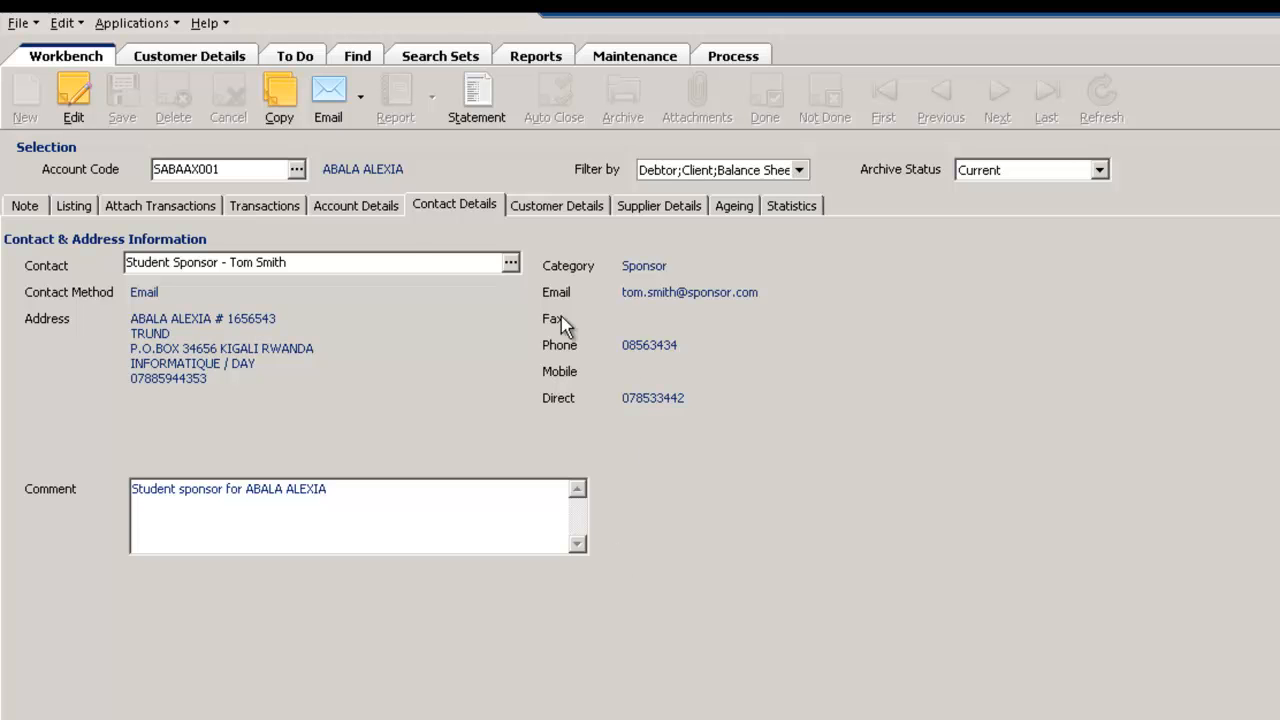
Examine the To Do notes by action code and the date calendar of Check Payment actions
{"action": "left_click", "coordinate": [298, 57]}
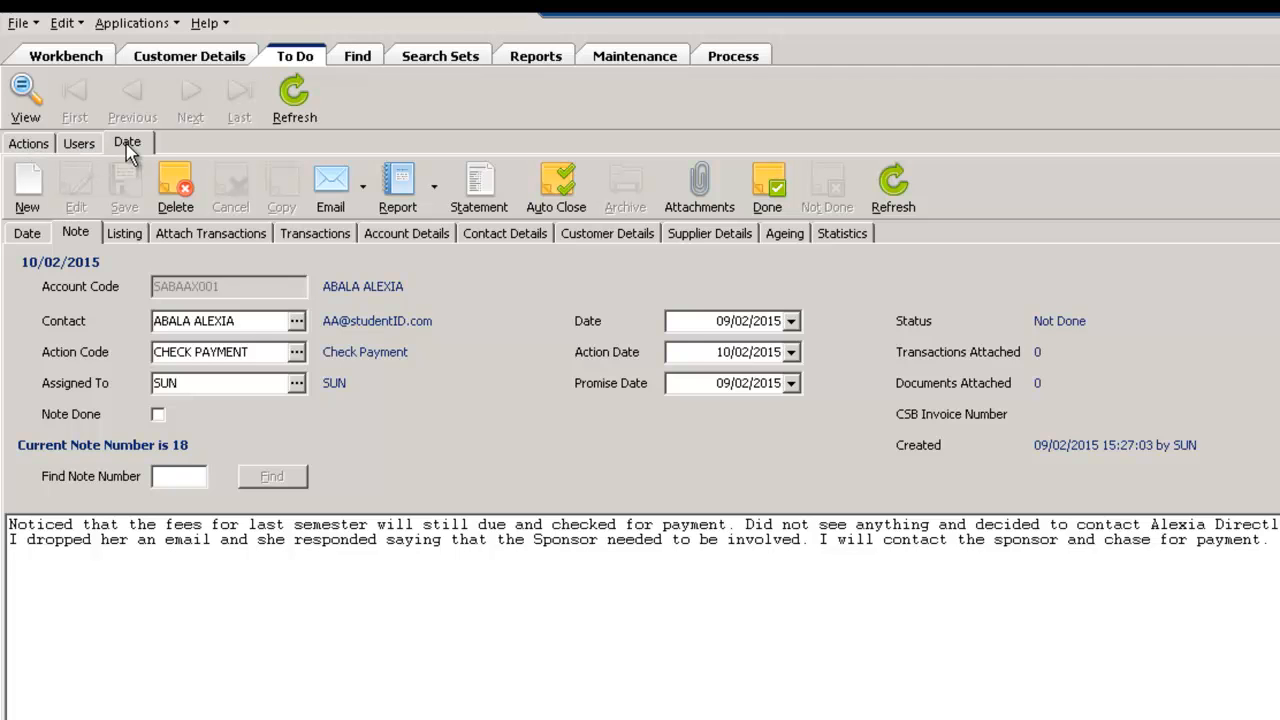
{"action": "left_click", "coordinate": [30, 144]}
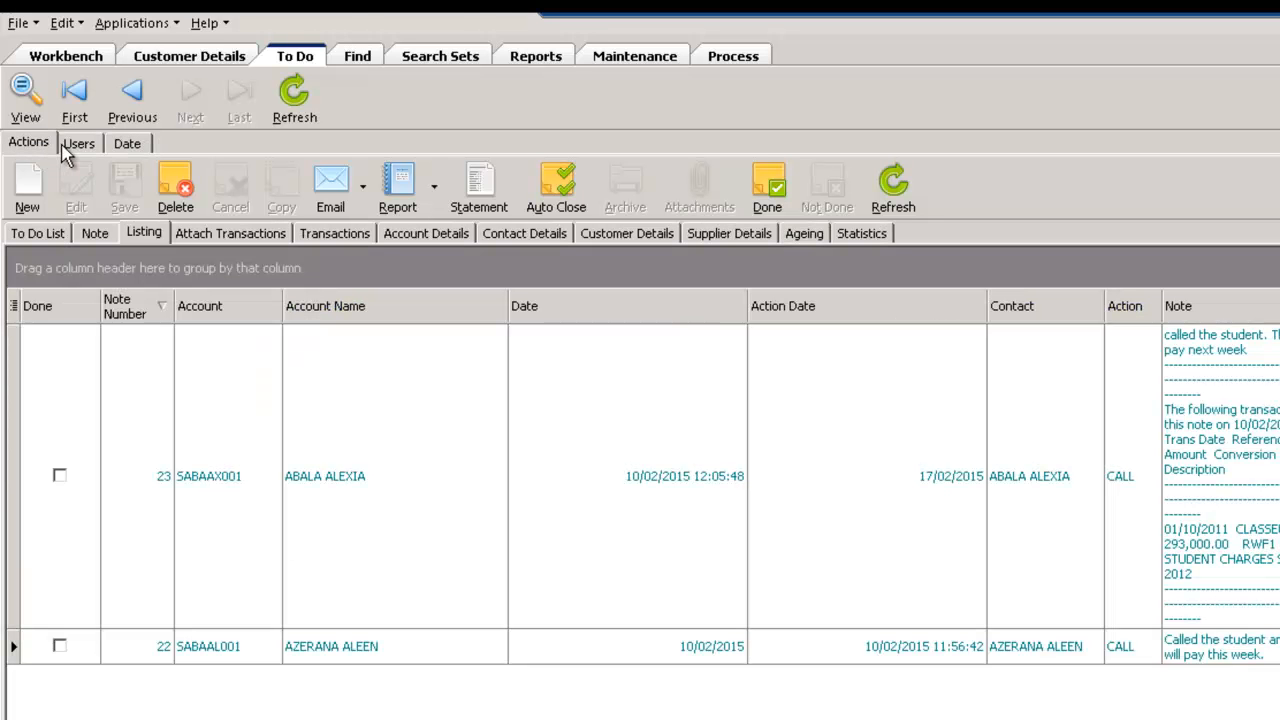
{"action": "left_click", "coordinate": [37, 236]}
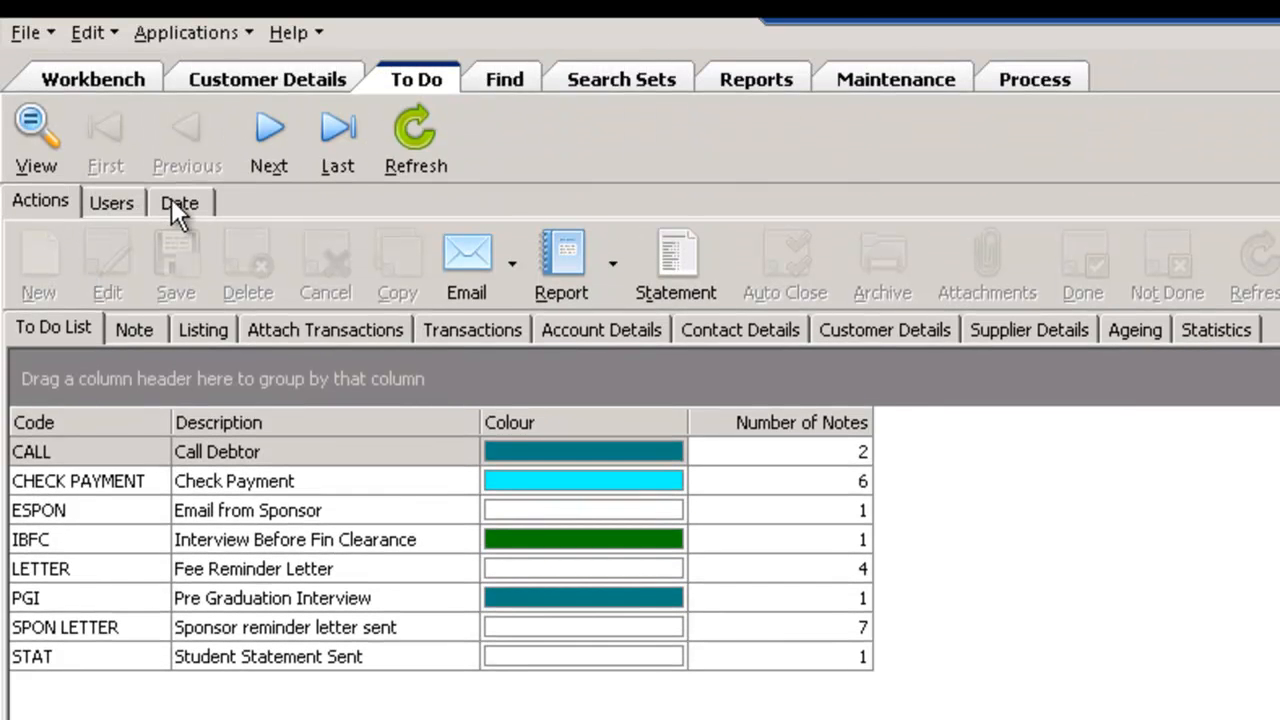
{"action": "left_click", "coordinate": [179, 203]}
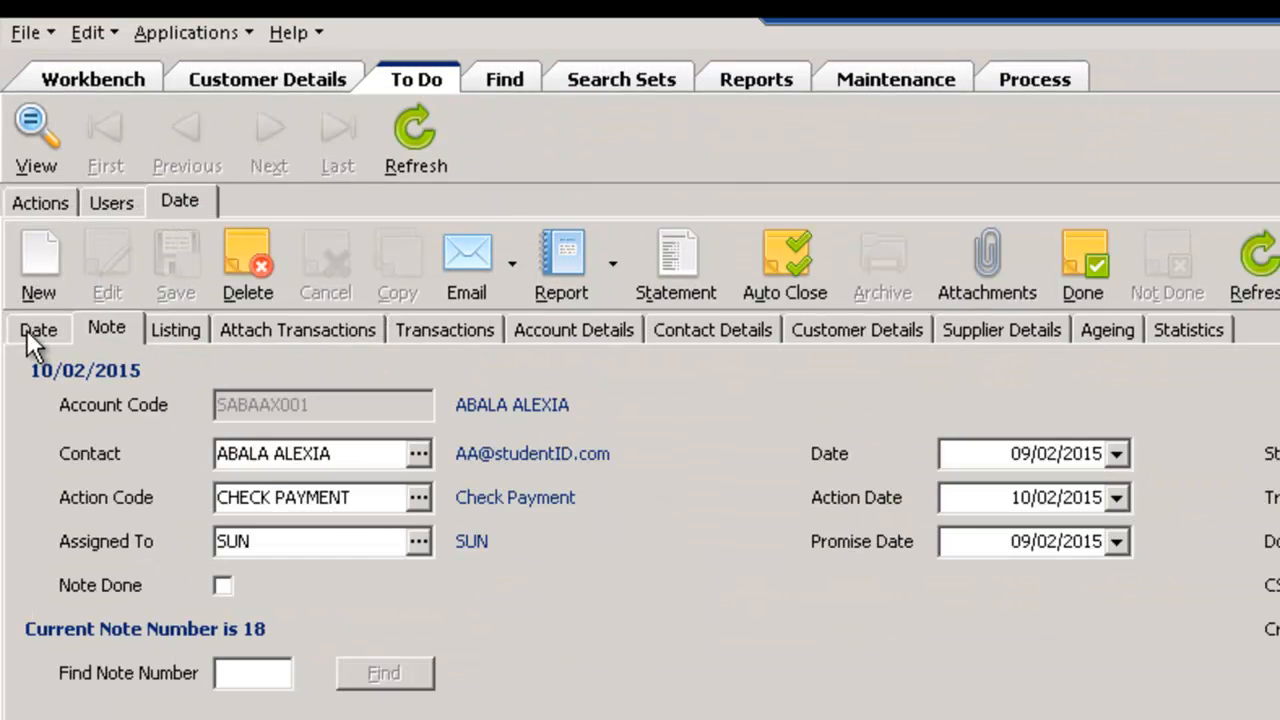
{"action": "left_click", "coordinate": [36, 330]}
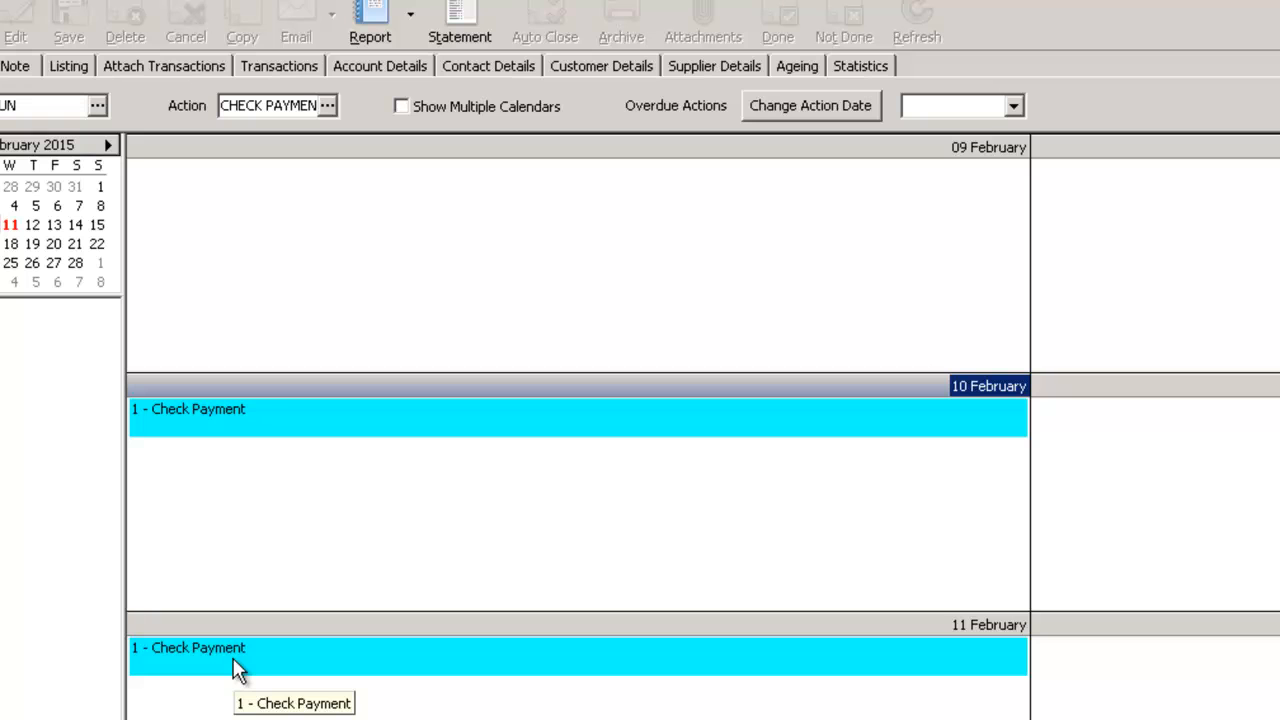
Check the February calendar weeks, open the 10 February Check Payment note for viewing and return to the calendar
{"action": "left_click", "coordinate": [3, 253]}
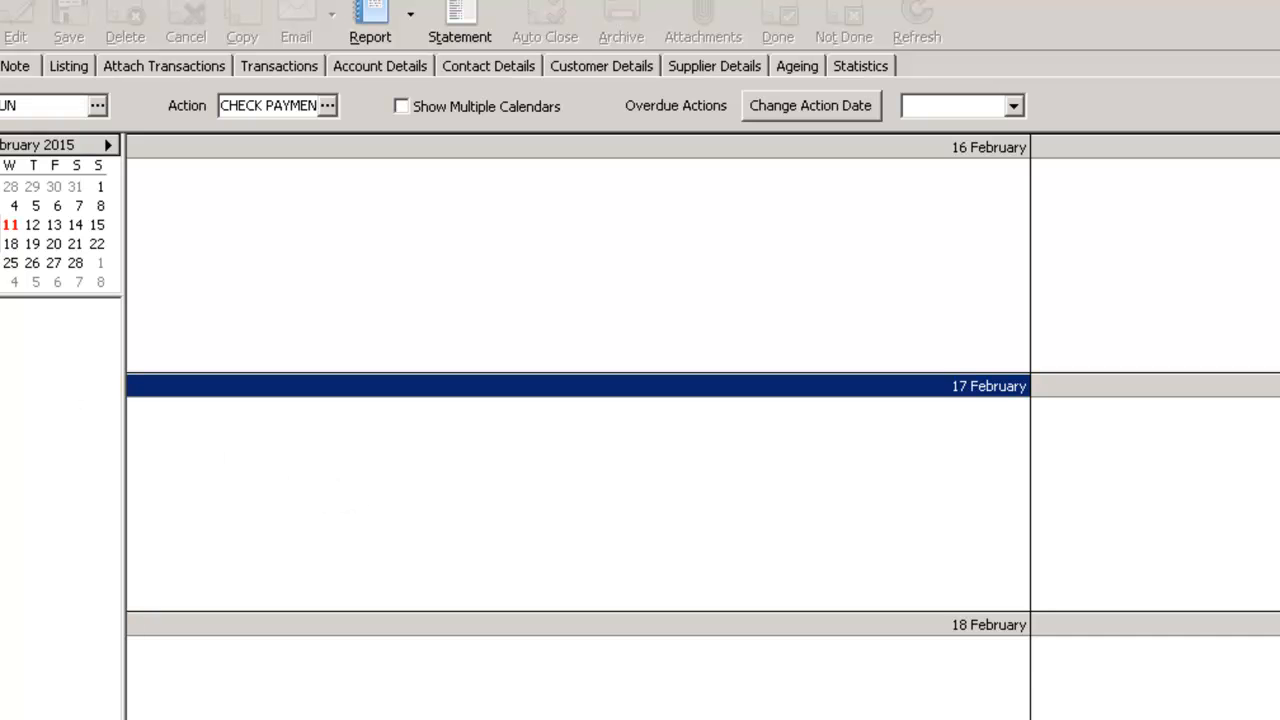
{"action": "left_click", "coordinate": [3, 226]}
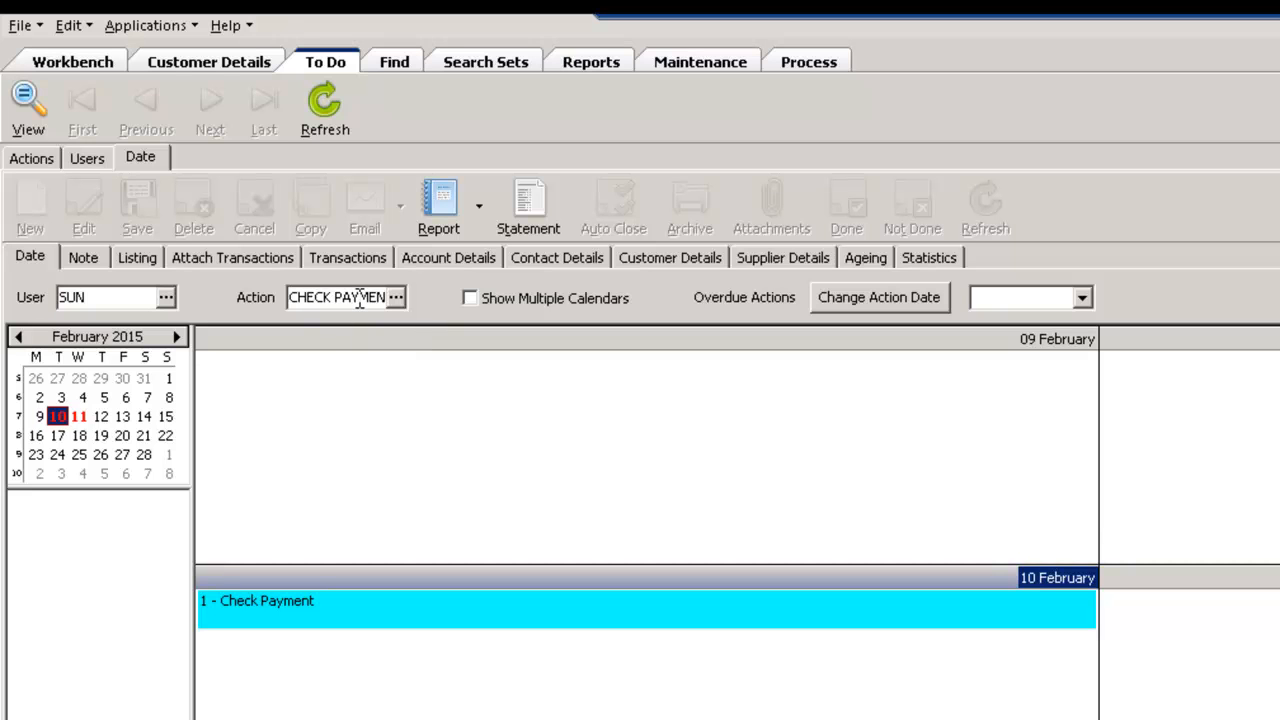
{"action": "left_click", "coordinate": [363, 612]}
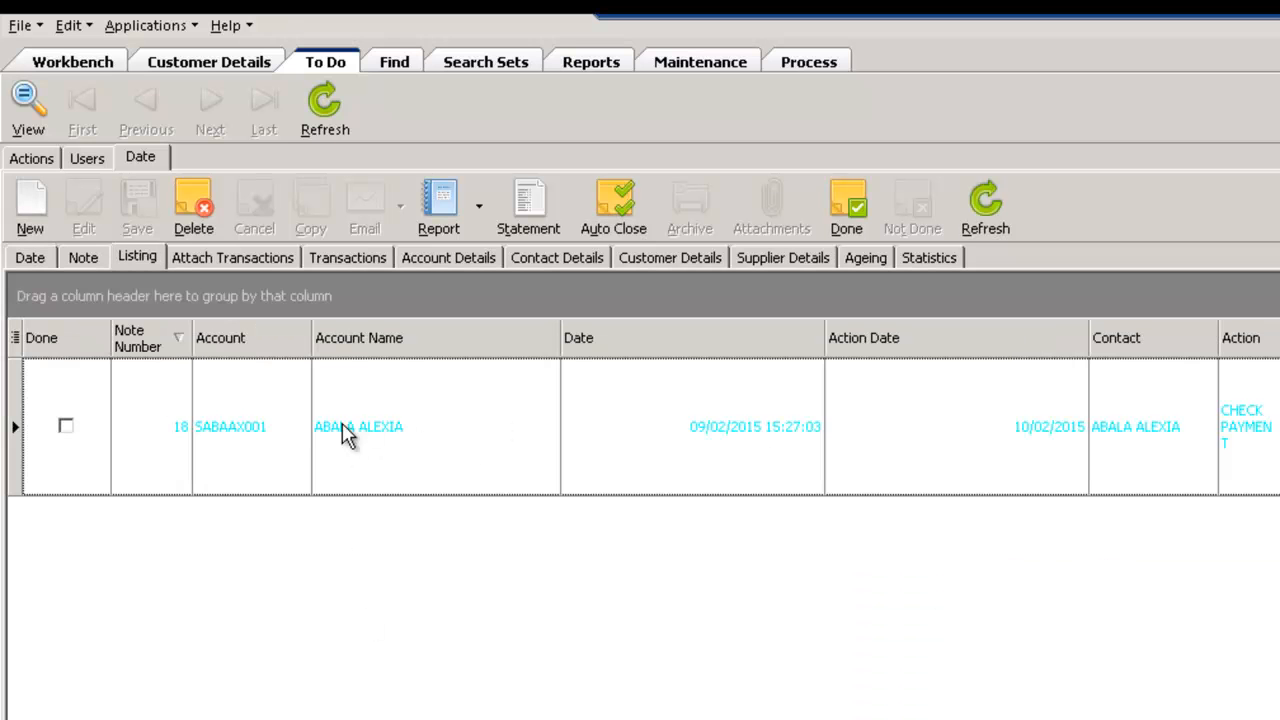
{"action": "left_click", "coordinate": [449, 429]}
{"action": "right_click", "coordinate": [447, 428]}
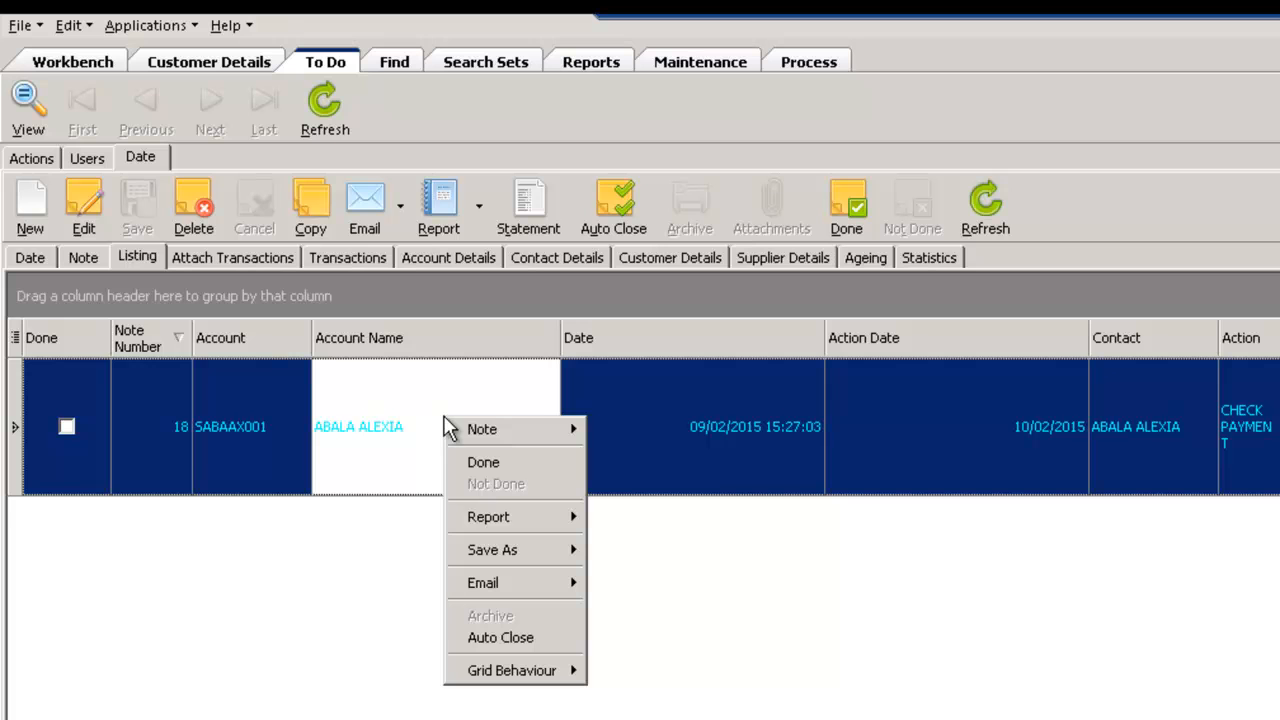
{"action": "mouse_move", "coordinate": [493, 428]}
{"action": "left_click", "coordinate": [635, 430]}
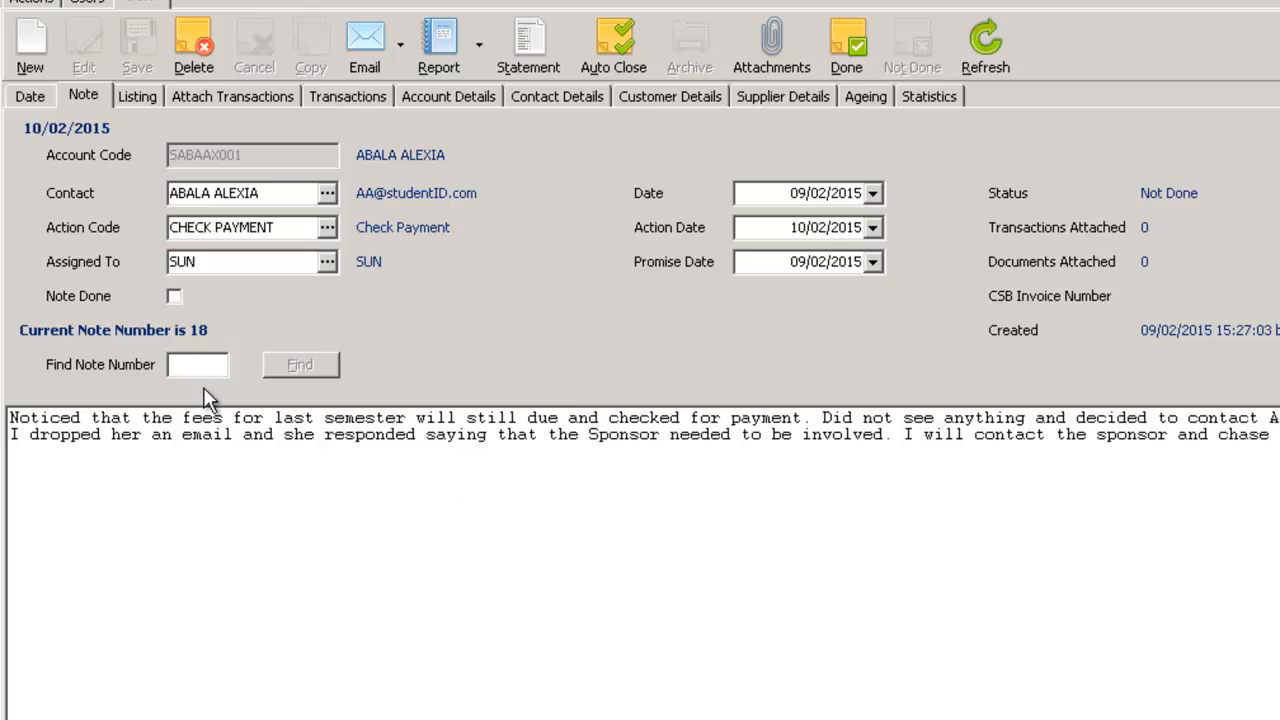
{"action": "left_click", "coordinate": [30, 98]}
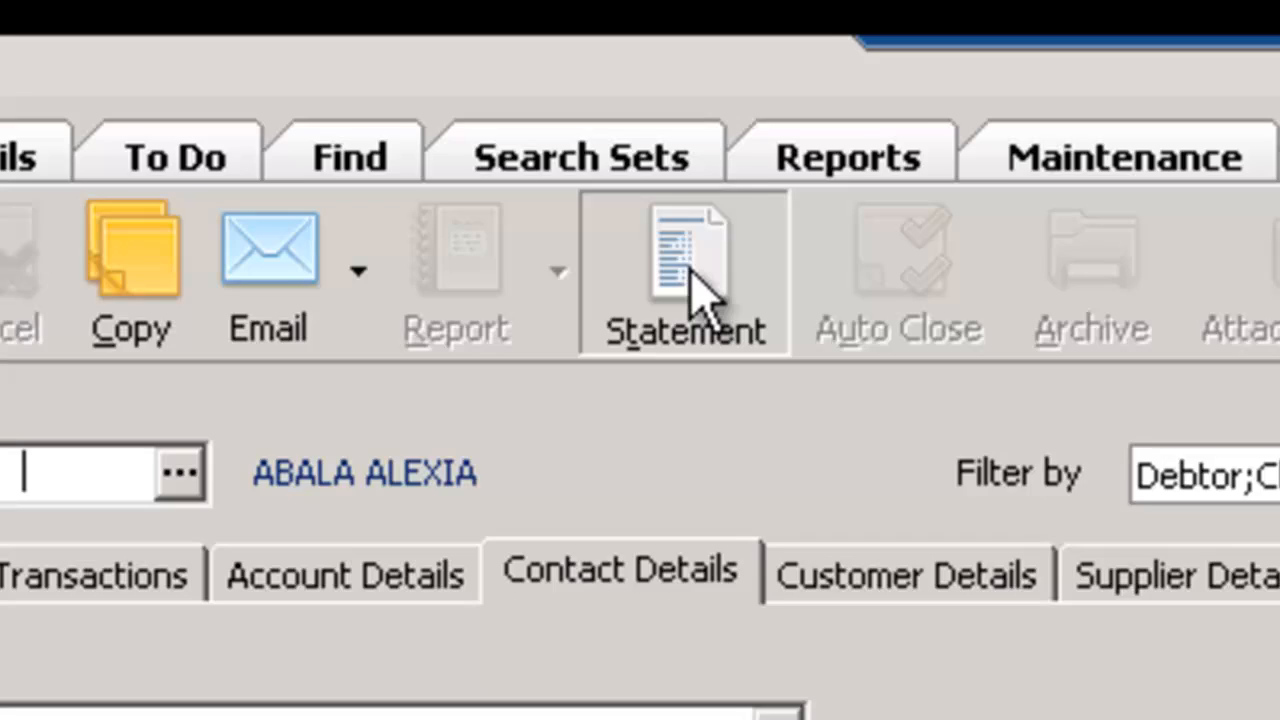
Open a debtor statement for the current account using the Debtor Statement SDA template, keeping it ordered by Transaction Date
{"action": "left_click", "coordinate": [690, 272]}
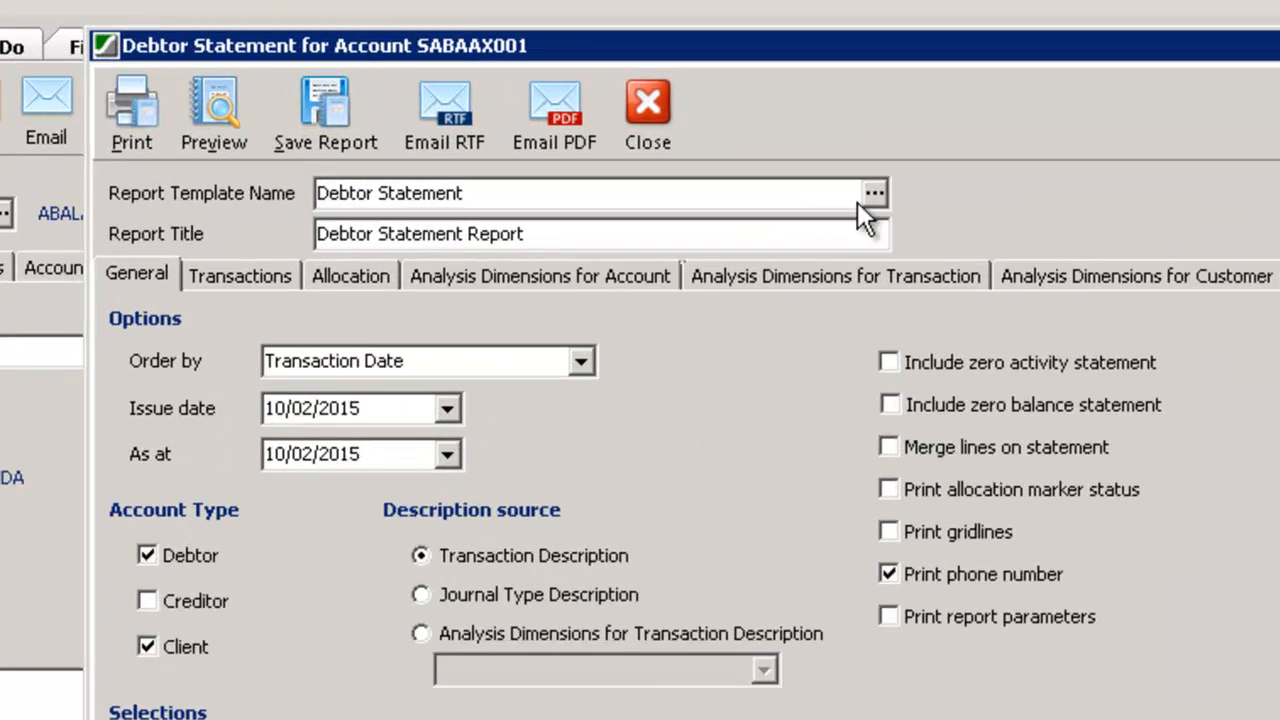
{"action": "left_click", "coordinate": [608, 110]}
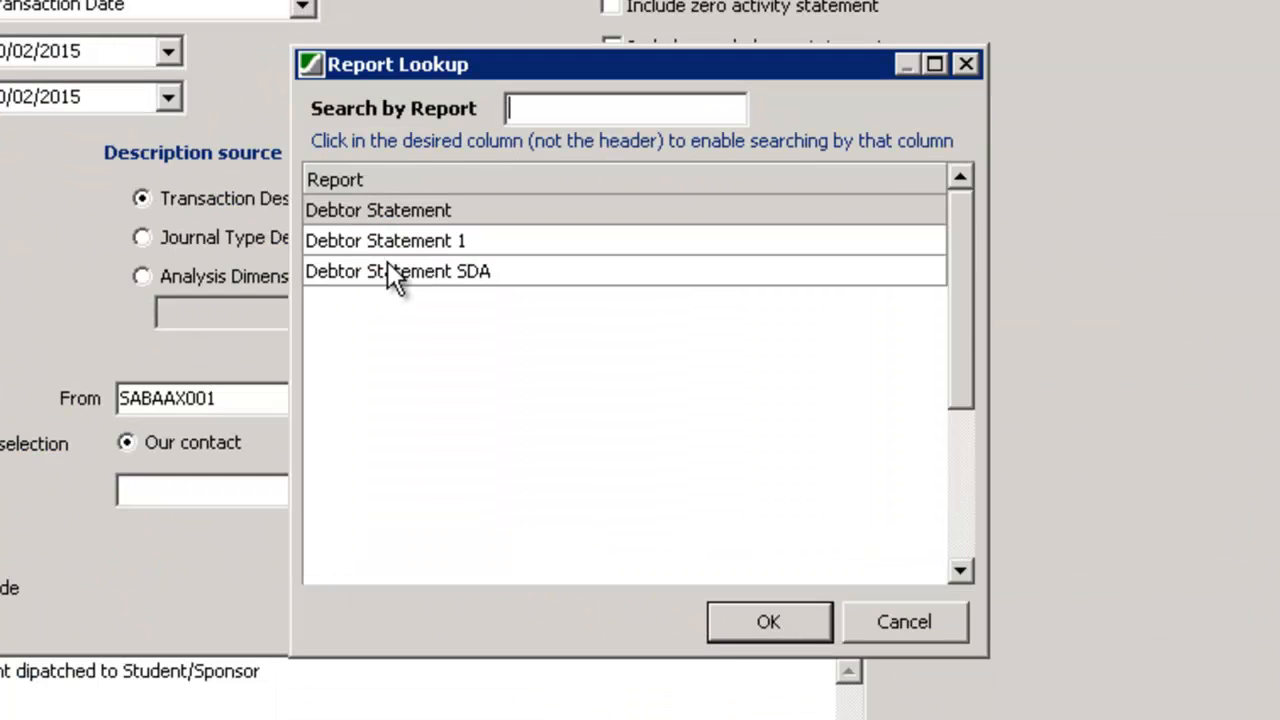
{"action": "left_click", "coordinate": [392, 270]}
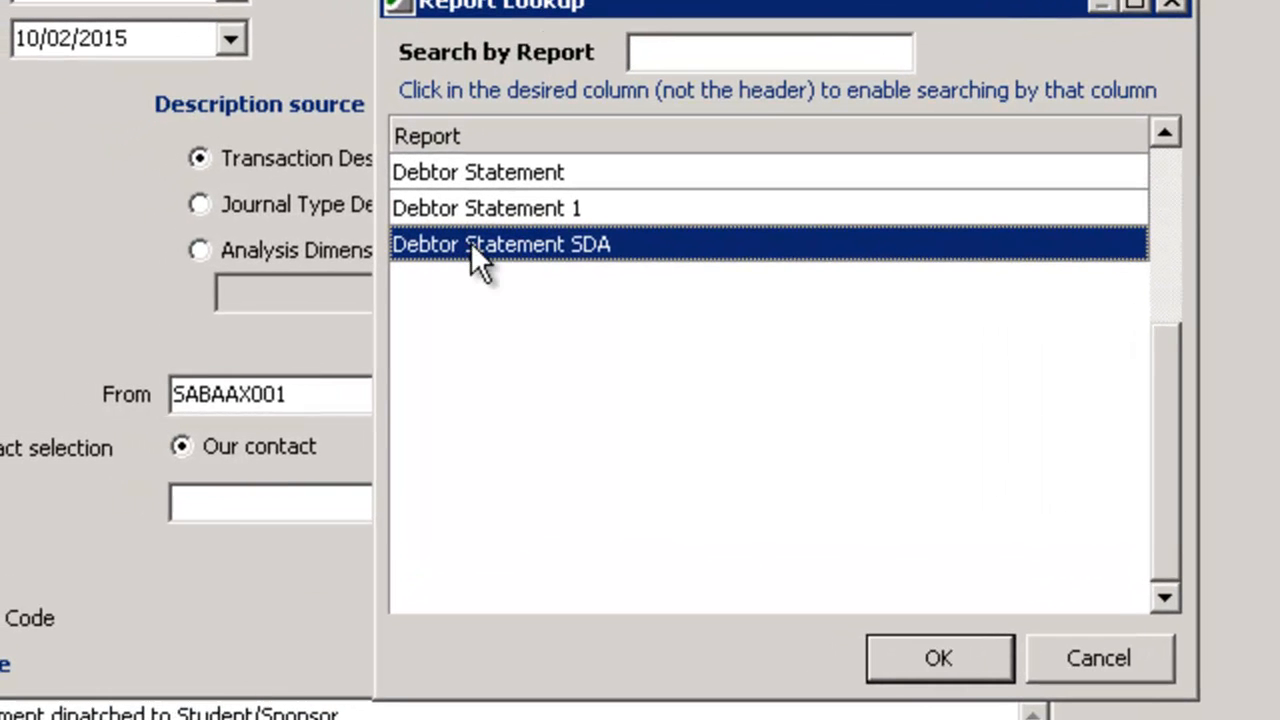
{"action": "left_click", "coordinate": [970, 665]}
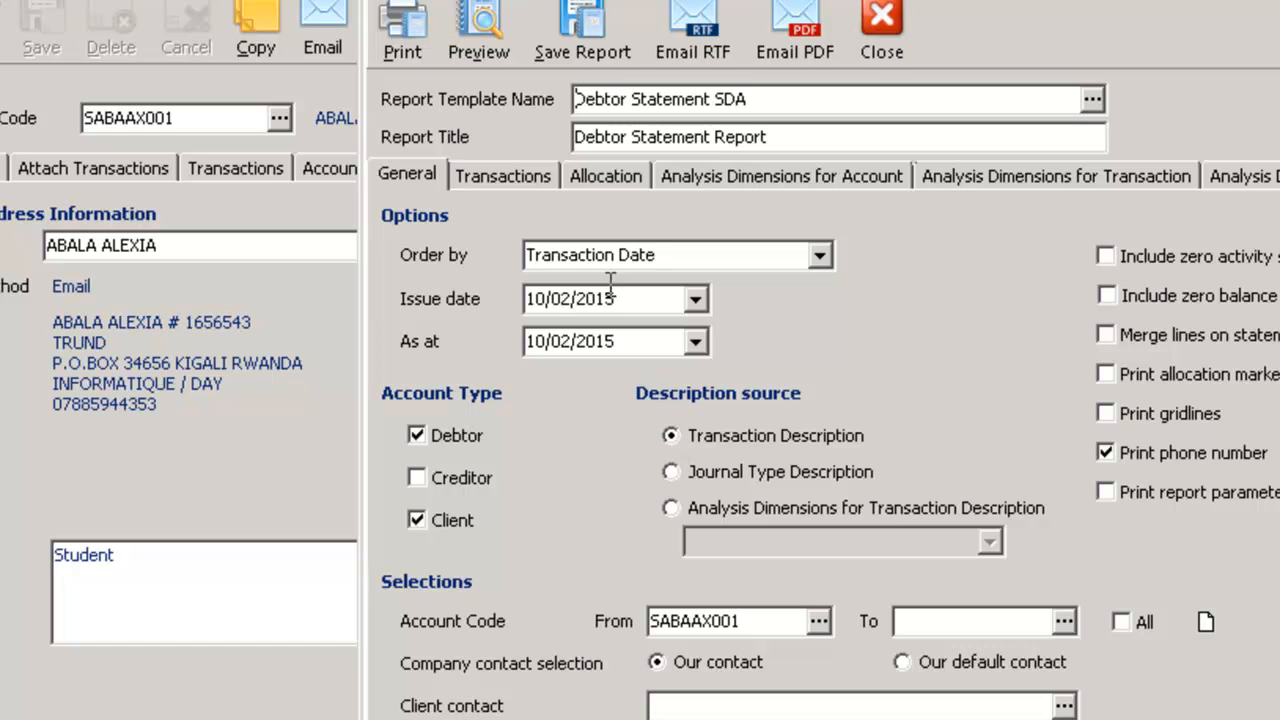
{"action": "left_click", "coordinate": [826, 266]}
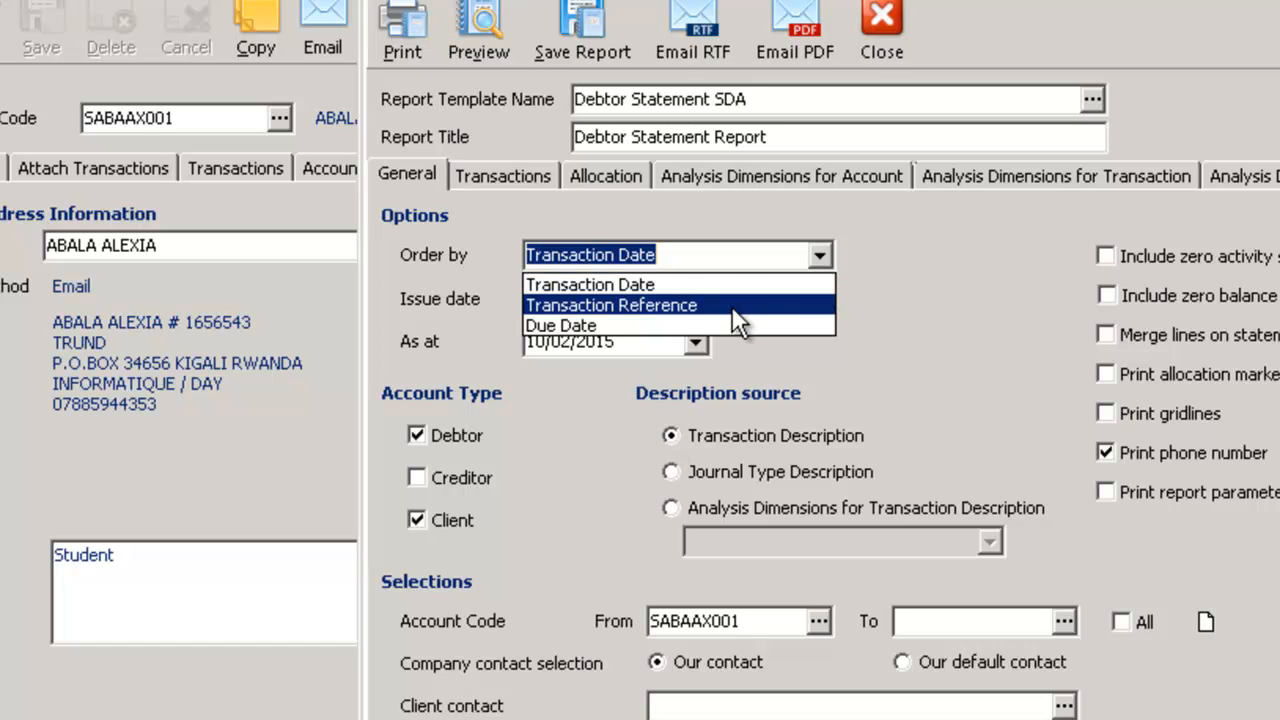
{"action": "left_click", "coordinate": [983, 331]}
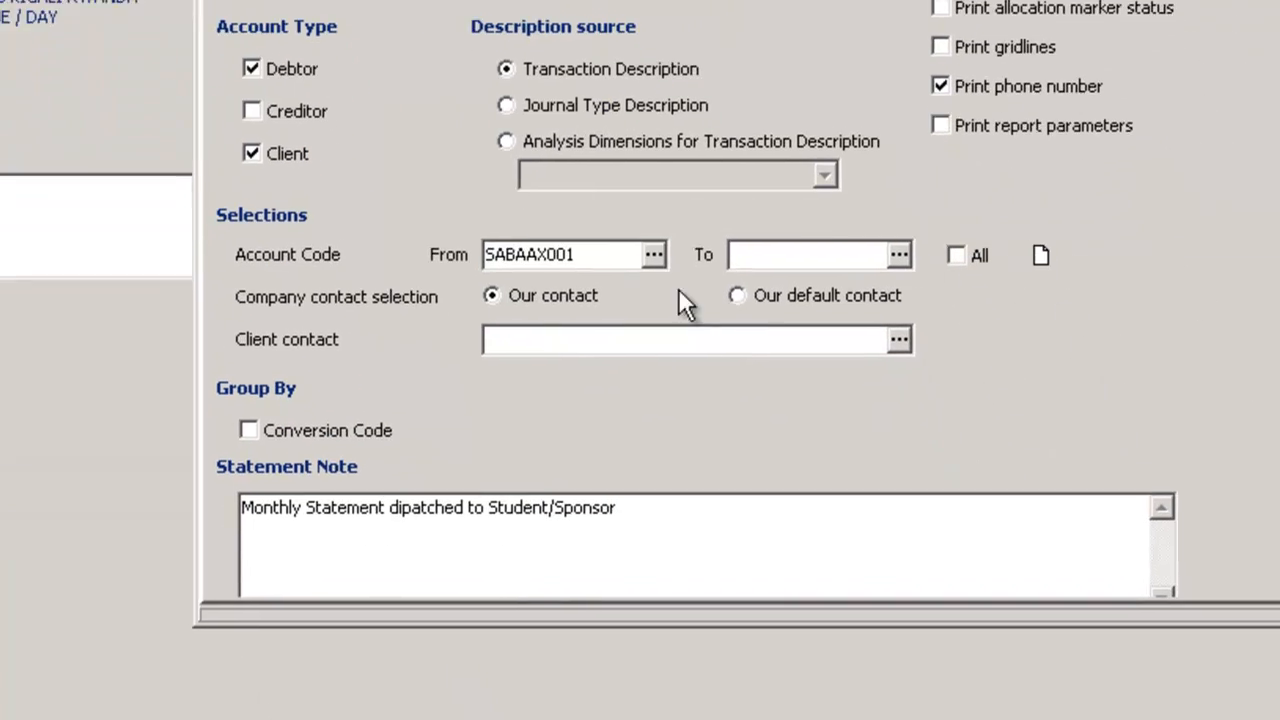
Set the statement's client contact to the student rather than the student sponsor
{"action": "left_click", "coordinate": [537, 334]}
{"action": "left_click", "coordinate": [895, 335]}
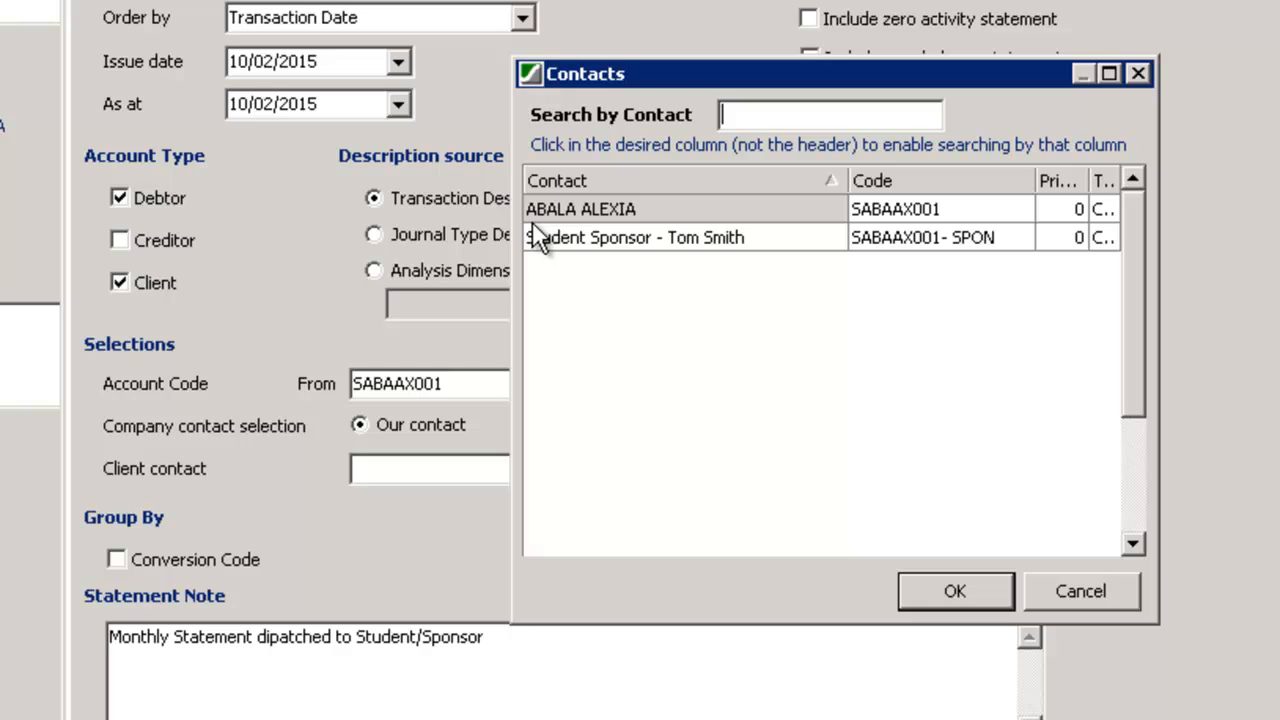
{"action": "left_click", "coordinate": [656, 238]}
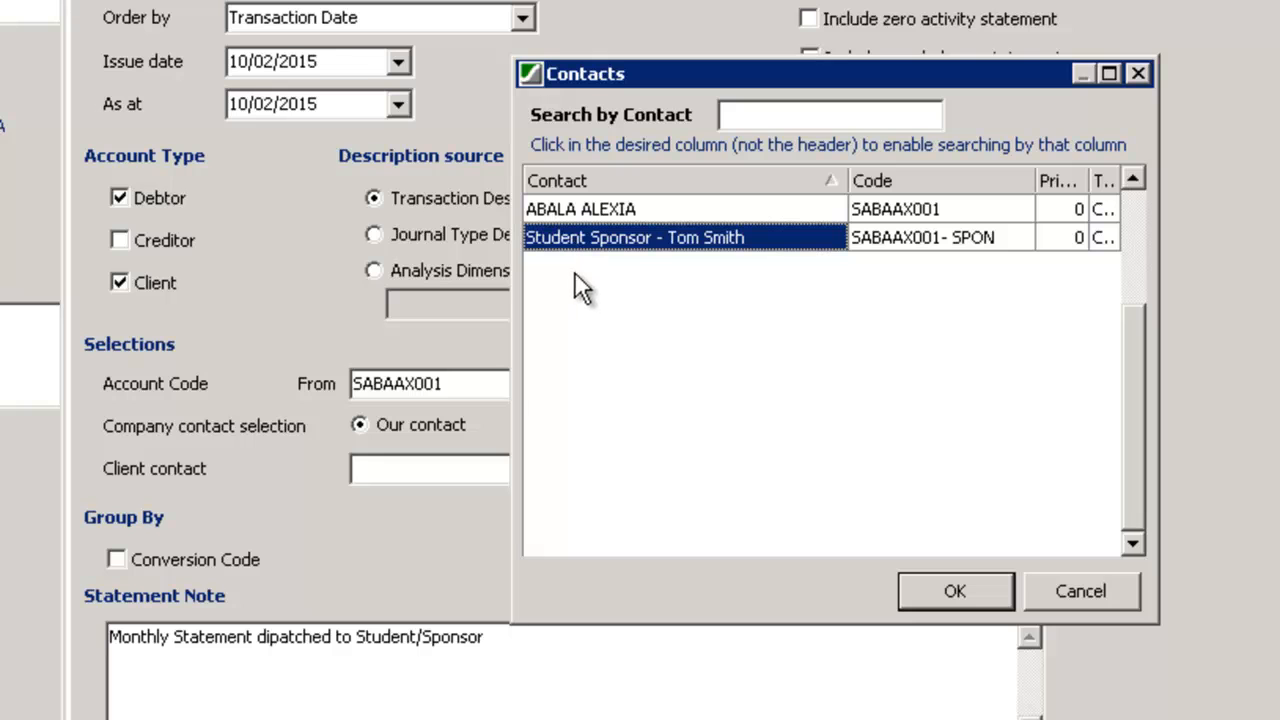
{"action": "double_click", "coordinate": [587, 212]}
{"action": "left_click", "coordinate": [523, 634]}
{"action": "key", "text": "Return"}
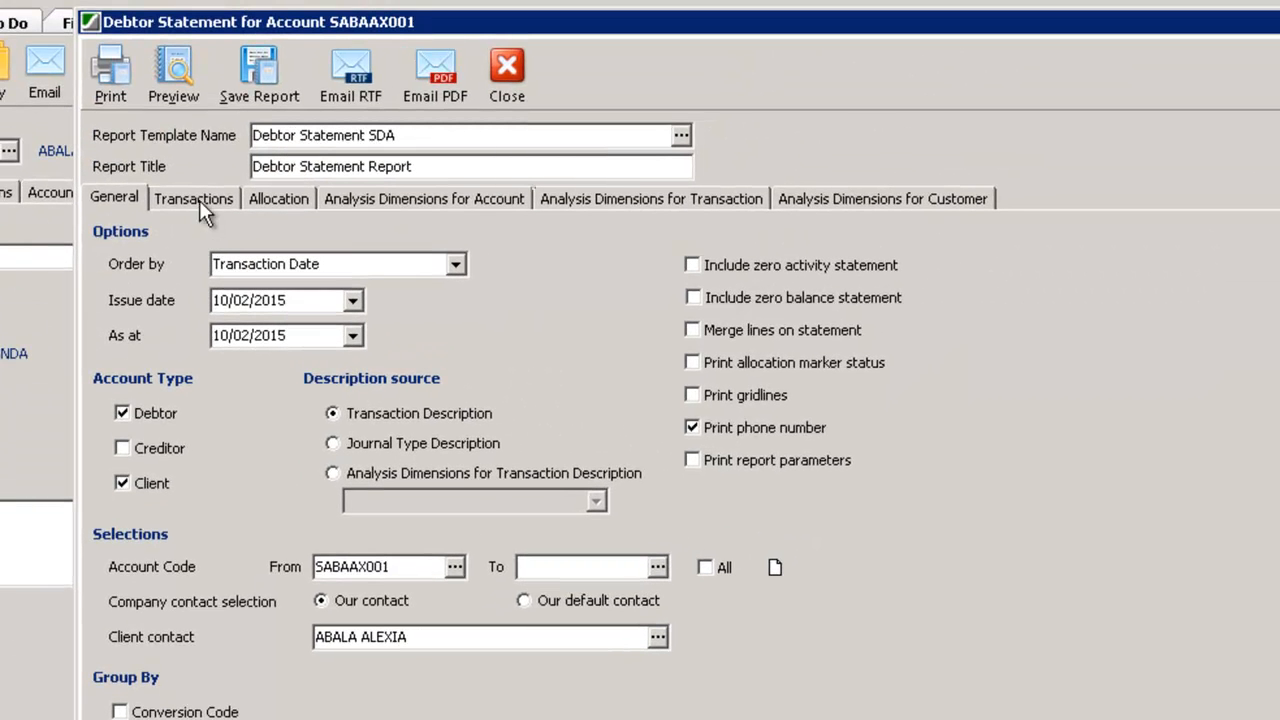
Review the statement's transaction filters, allocation markers and the analysis dimensions for account and transaction
{"action": "left_click", "coordinate": [202, 142]}
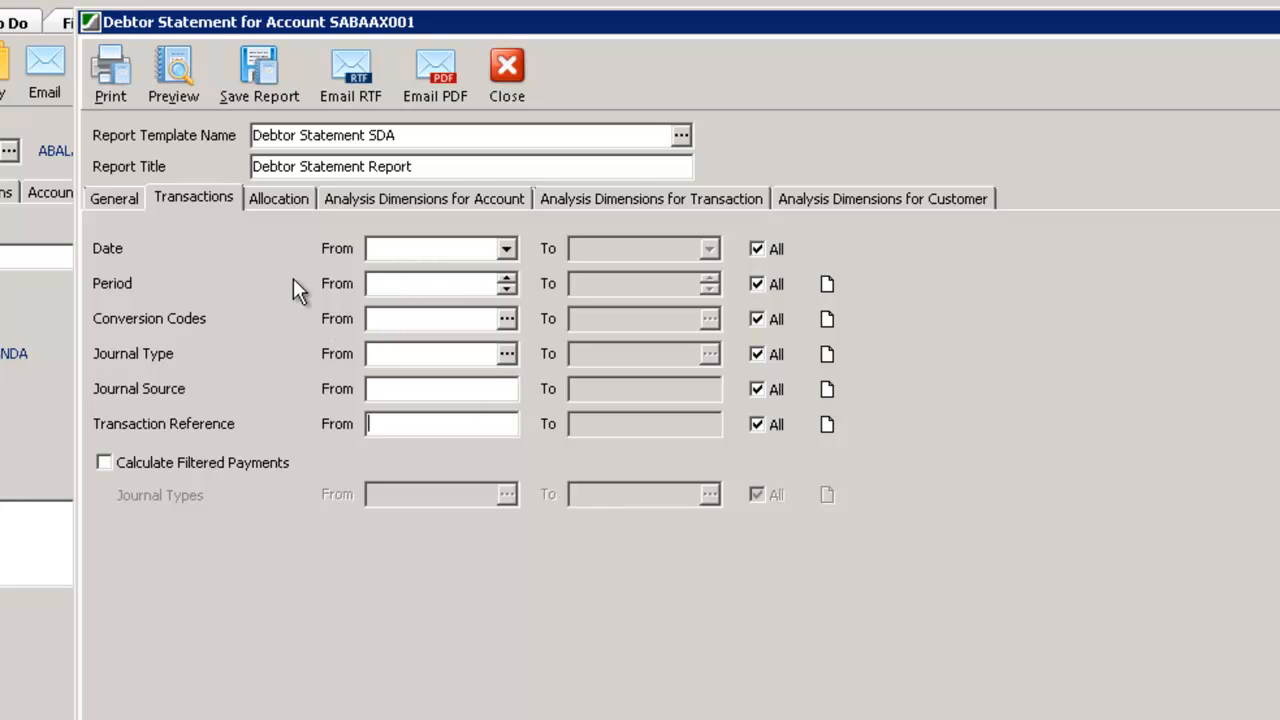
{"action": "left_click", "coordinate": [279, 197]}
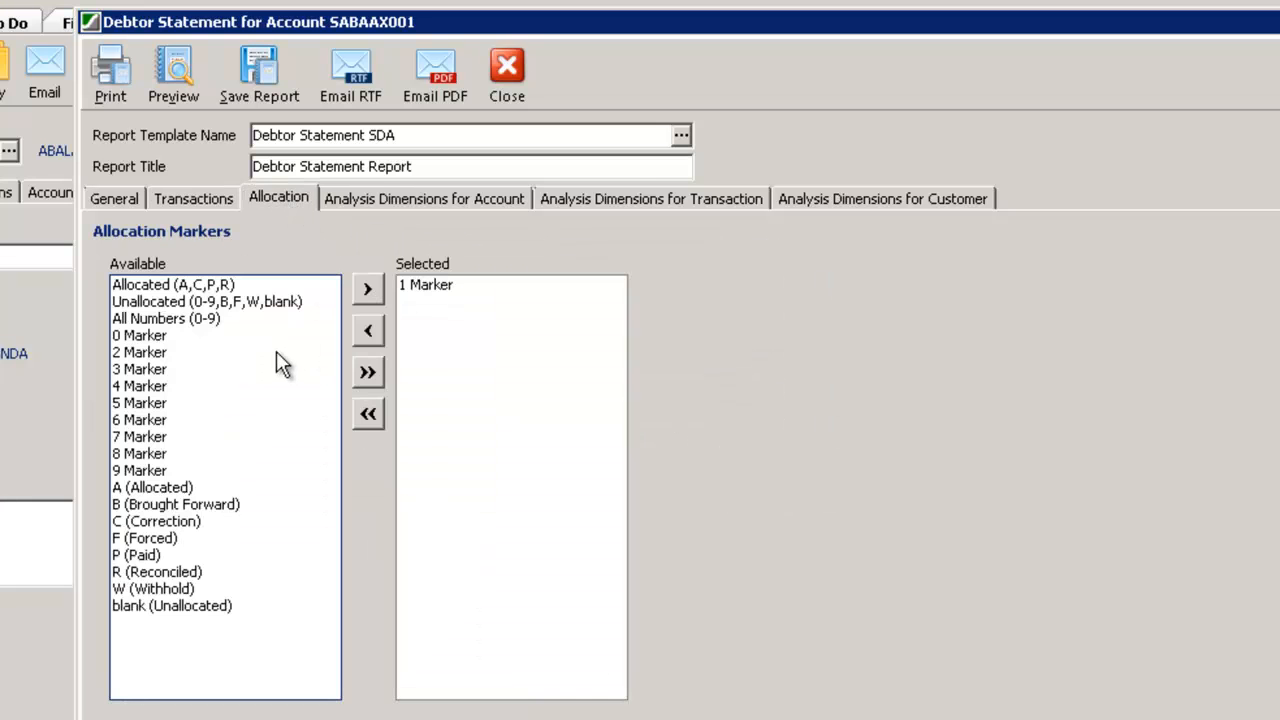
{"action": "left_click", "coordinate": [378, 199]}
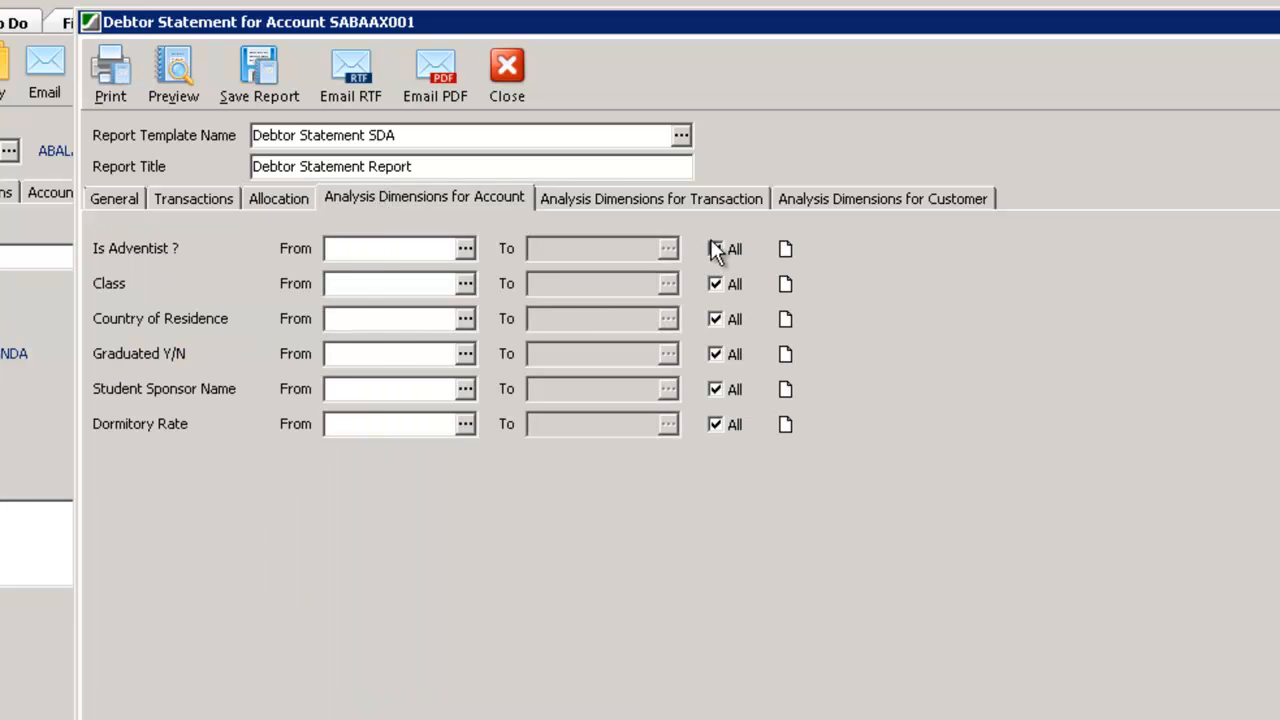
{"action": "left_click", "coordinate": [741, 205]}
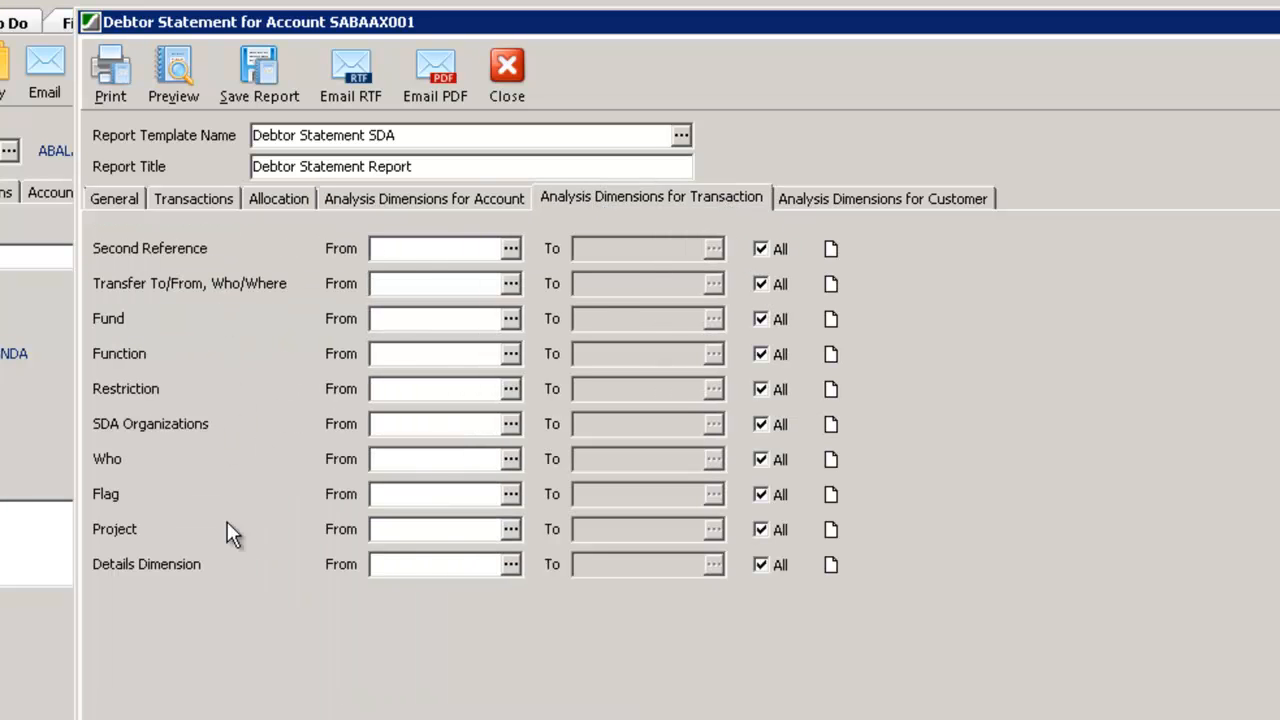
{"action": "left_click", "coordinate": [116, 194]}
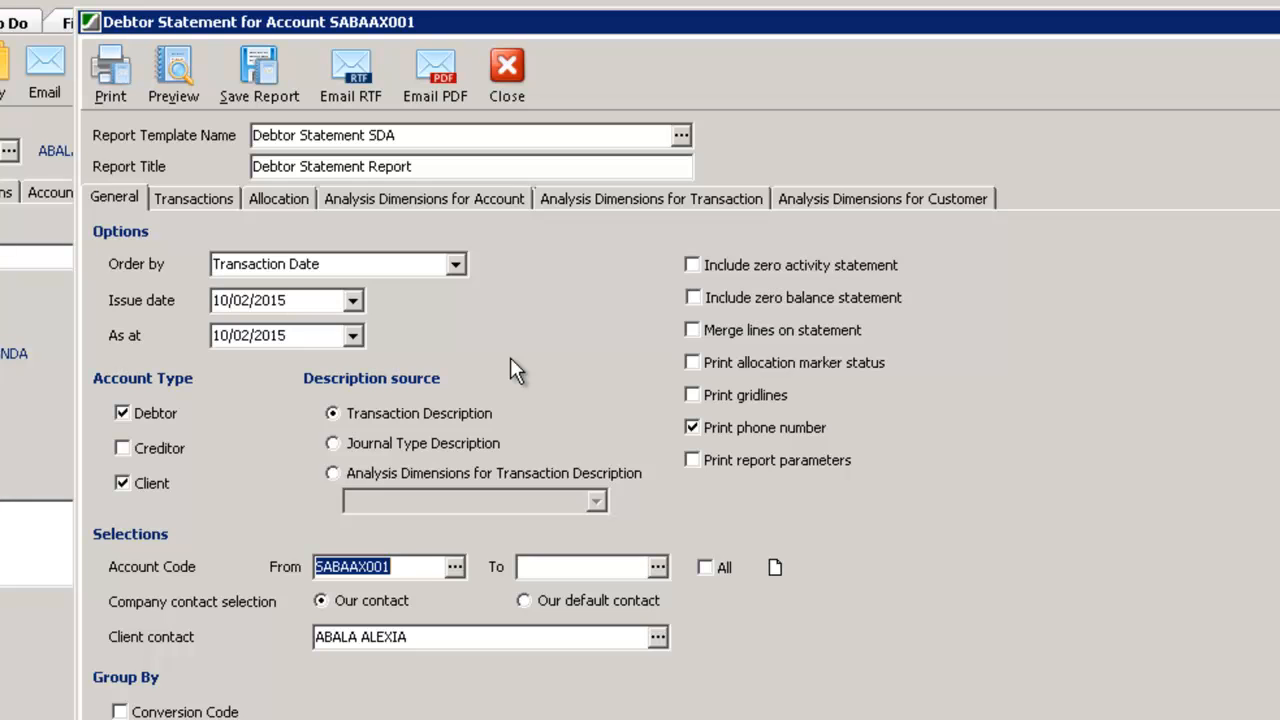
Preview the debtor statement, then close the preview and the statement window
{"action": "left_click", "coordinate": [175, 74]}
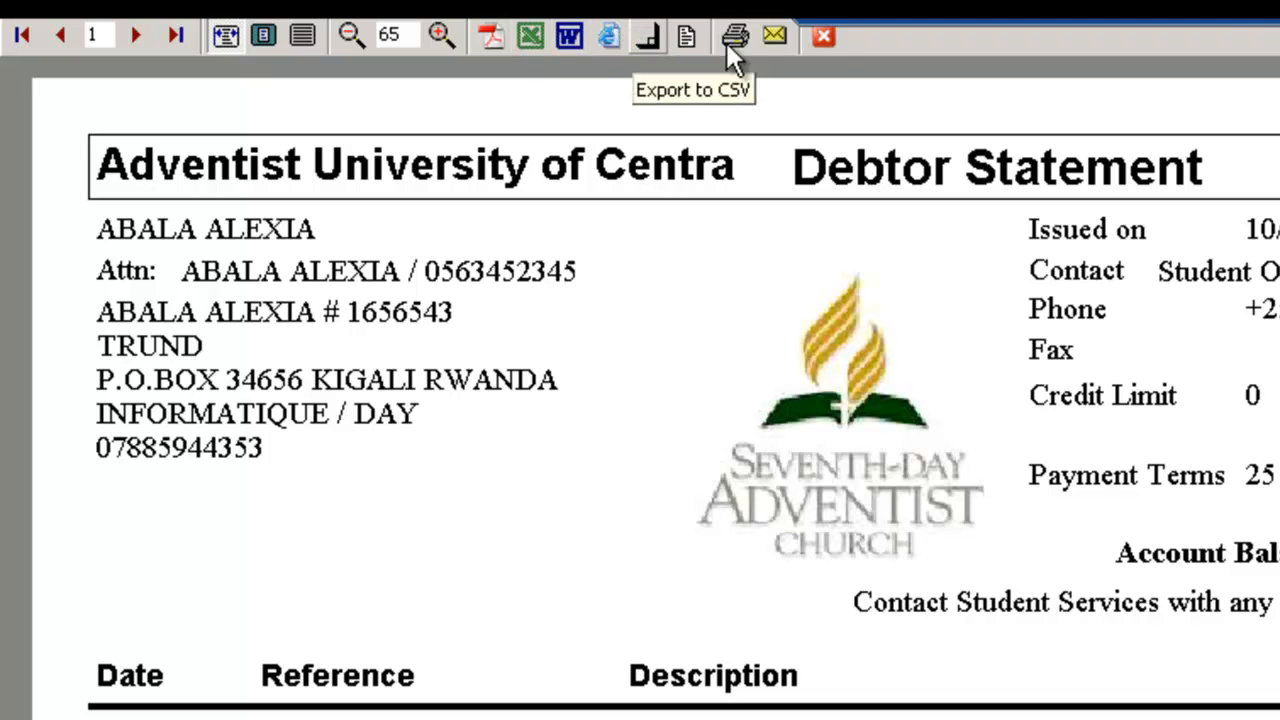
{"action": "left_click", "coordinate": [821, 36]}
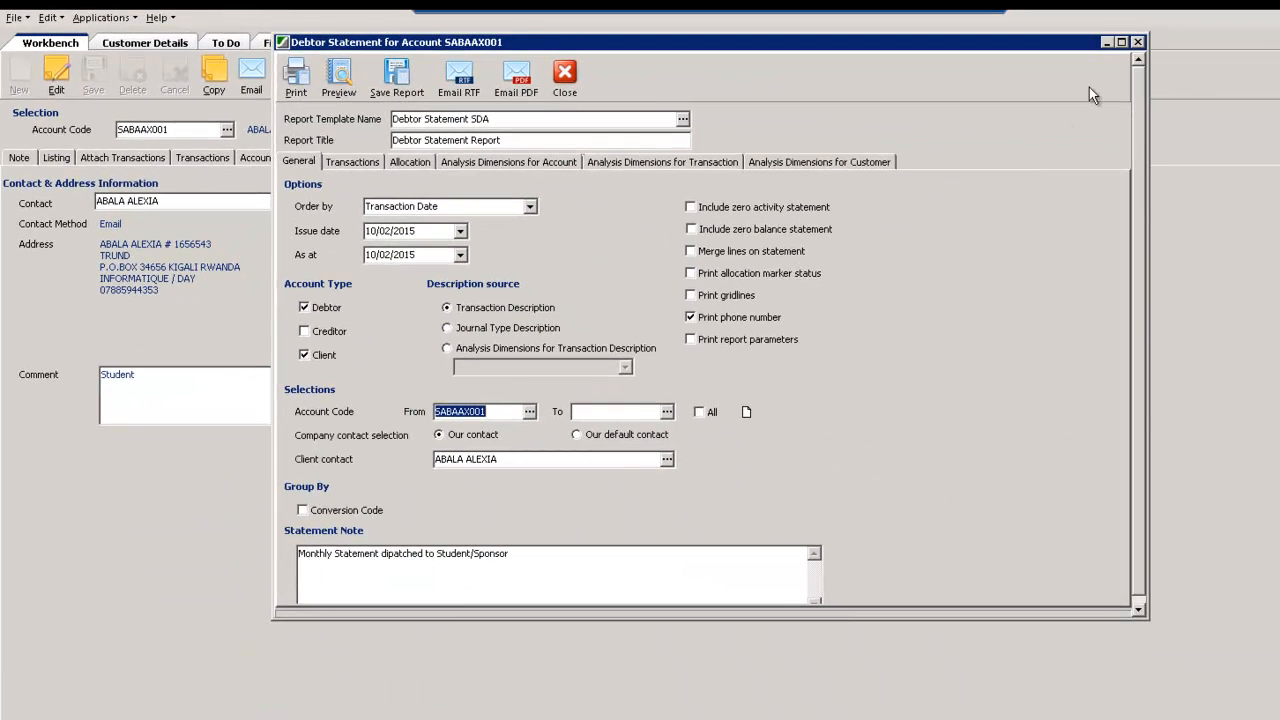
{"action": "left_click", "coordinate": [1137, 42]}
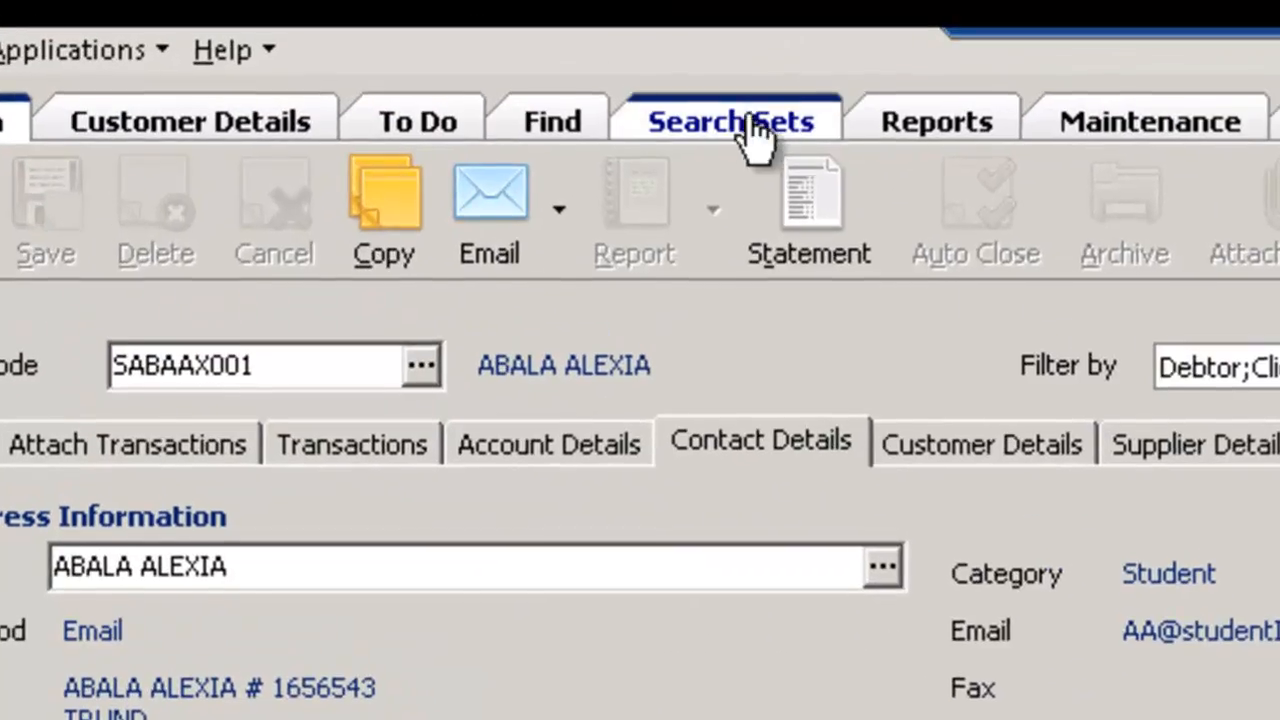
Open the list of search sets
{"action": "left_click", "coordinate": [668, 105]}
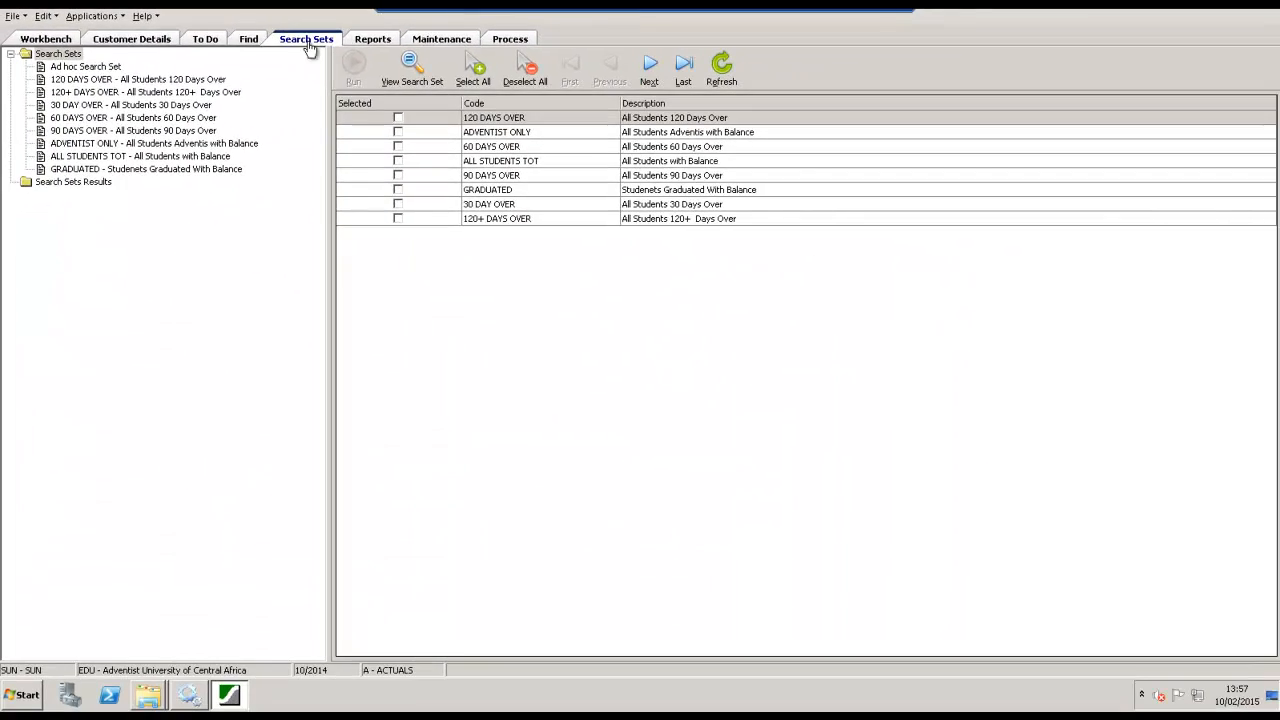
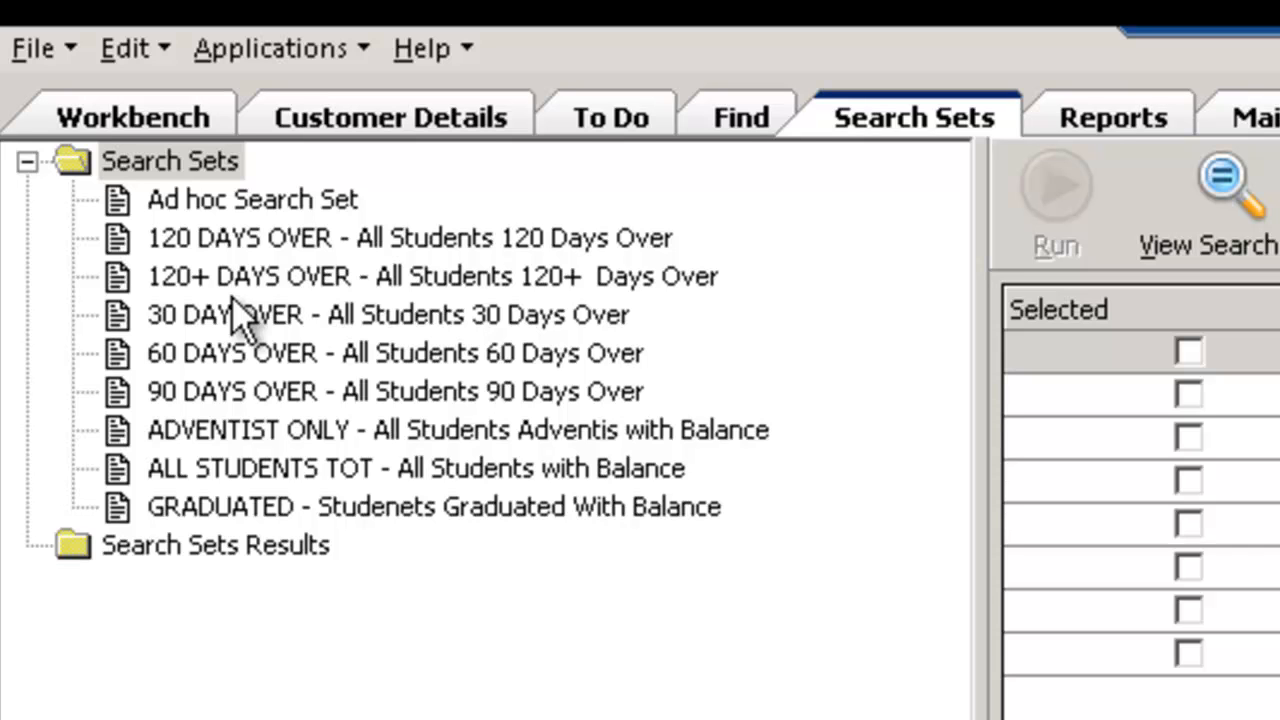
Run the 120 DAYS OVER search set and open its results from the unprocessed searches
{"action": "left_click", "coordinate": [228, 245]}
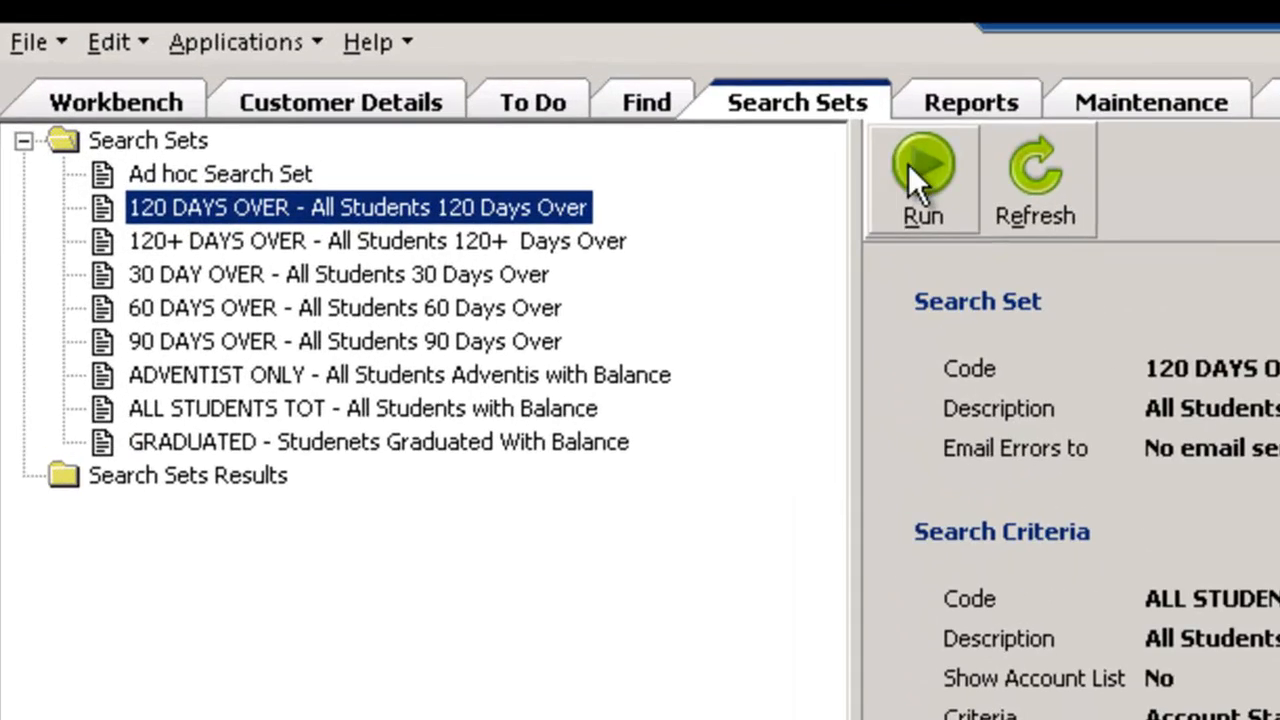
{"action": "left_click", "coordinate": [910, 163]}
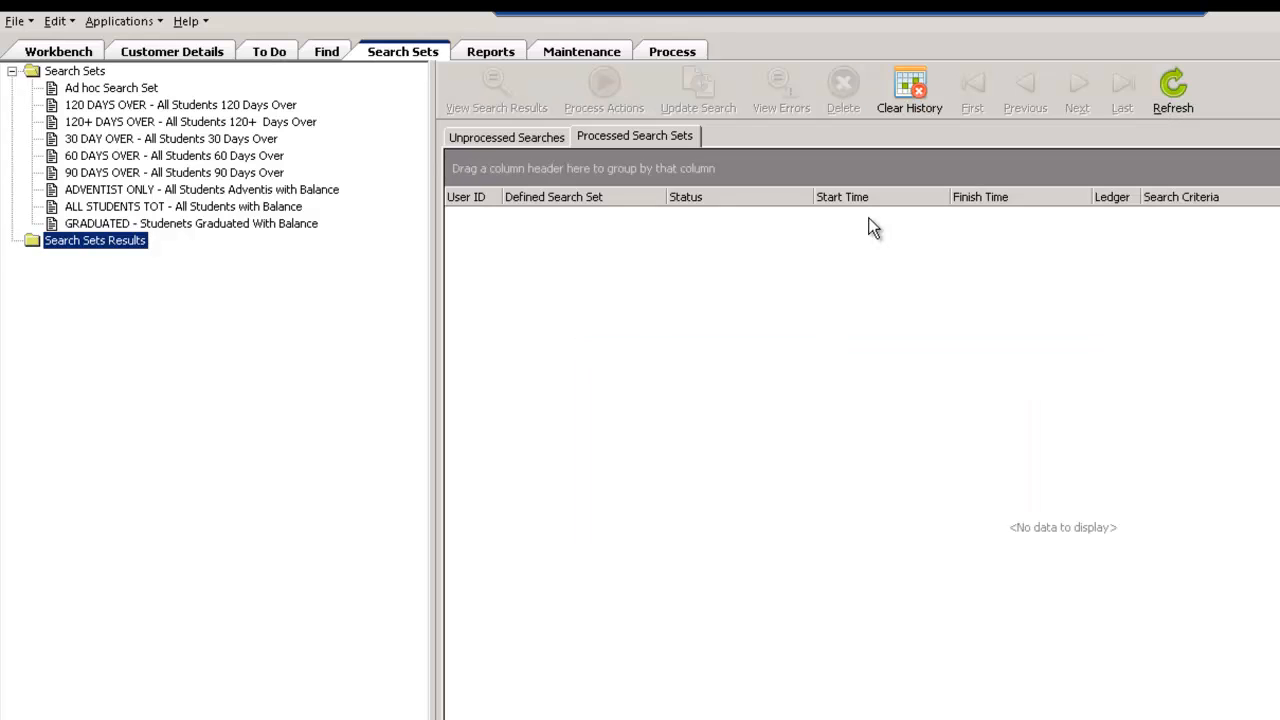
{"action": "left_click", "coordinate": [605, 137]}
{"action": "left_click", "coordinate": [502, 141]}
{"action": "left_click", "coordinate": [512, 102]}
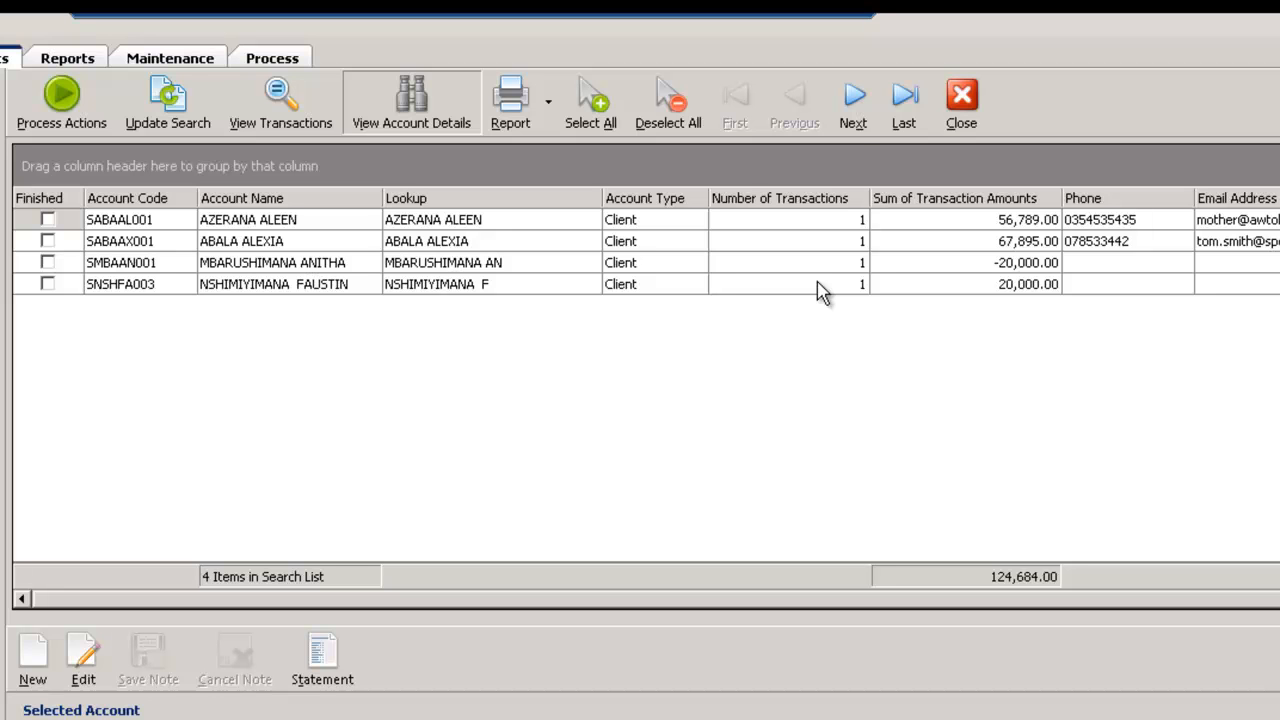
Review the account details of the students in the search results, then view the transactions of the first listed account
{"action": "left_click", "coordinate": [212, 247]}
{"action": "left_click", "coordinate": [130, 245]}
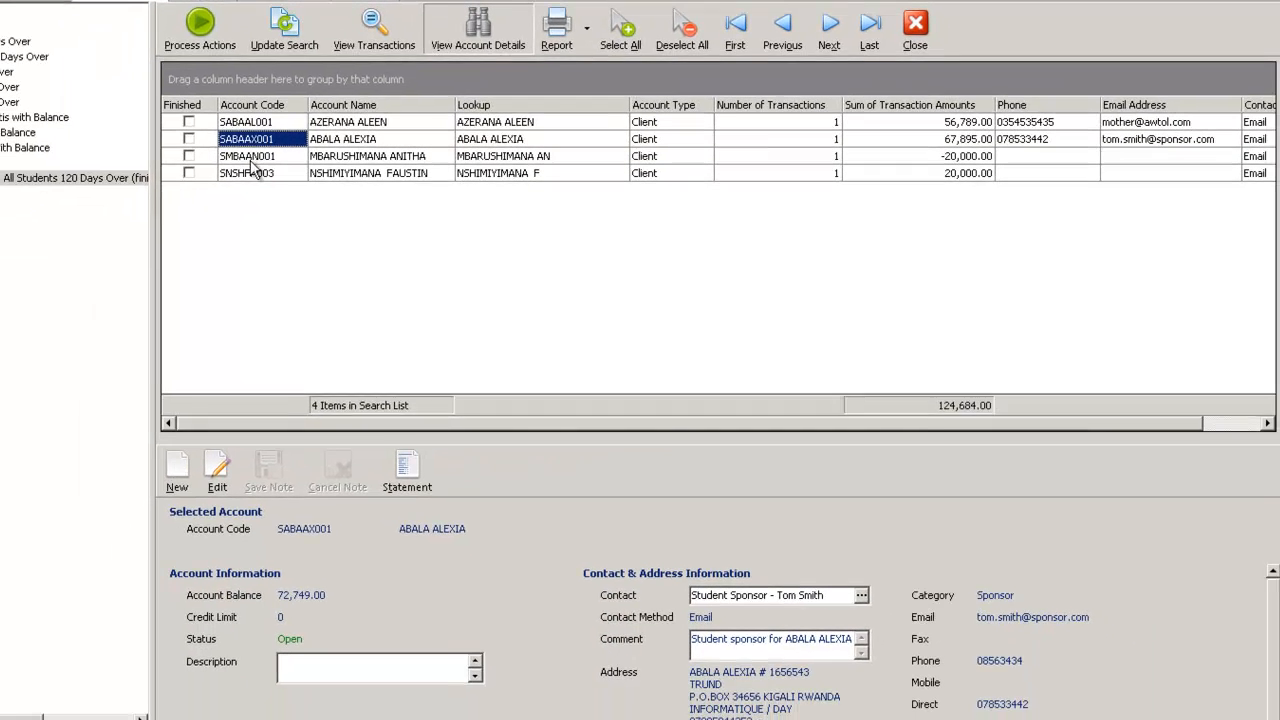
{"action": "left_click", "coordinate": [249, 156]}
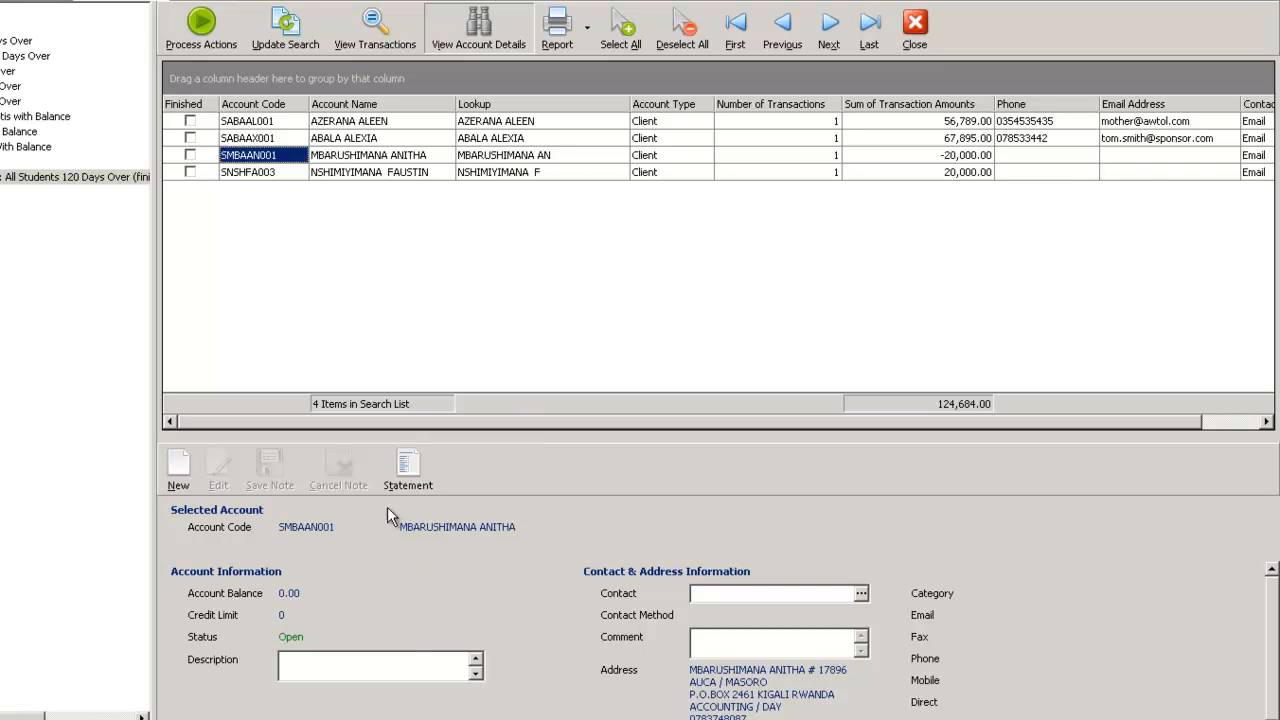
{"action": "left_click", "coordinate": [256, 140]}
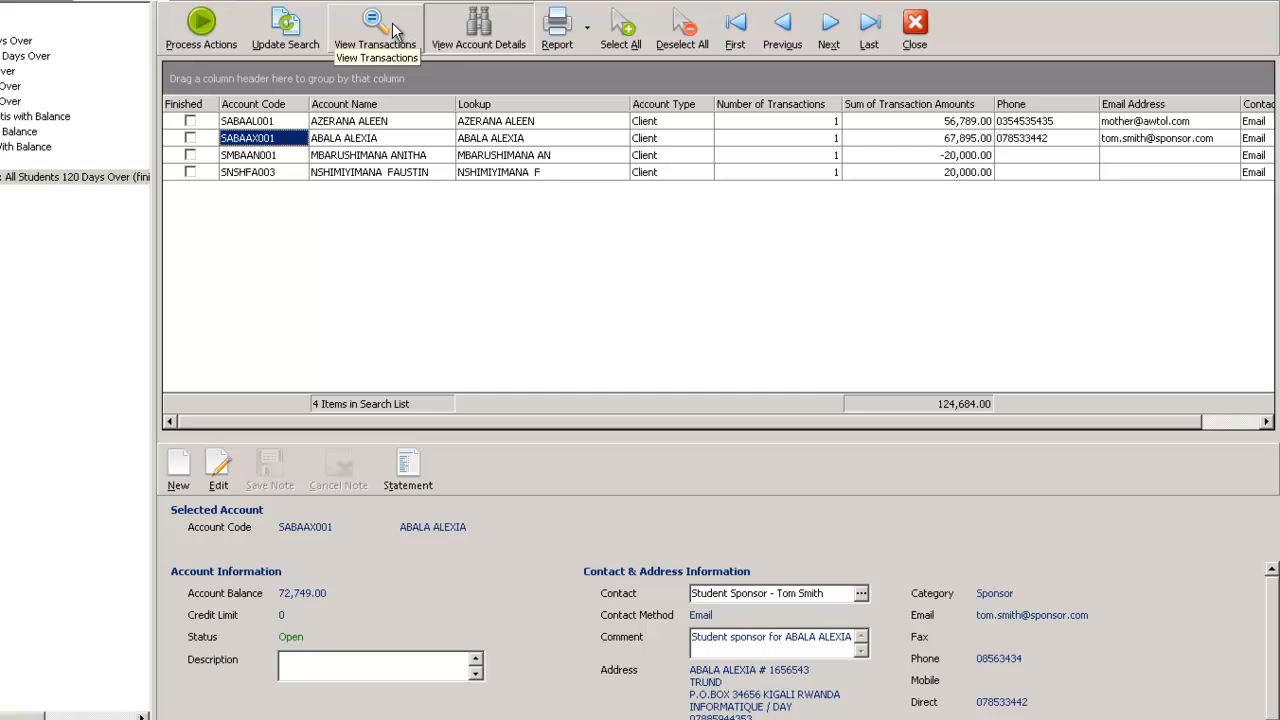
{"action": "left_click", "coordinate": [368, 123]}
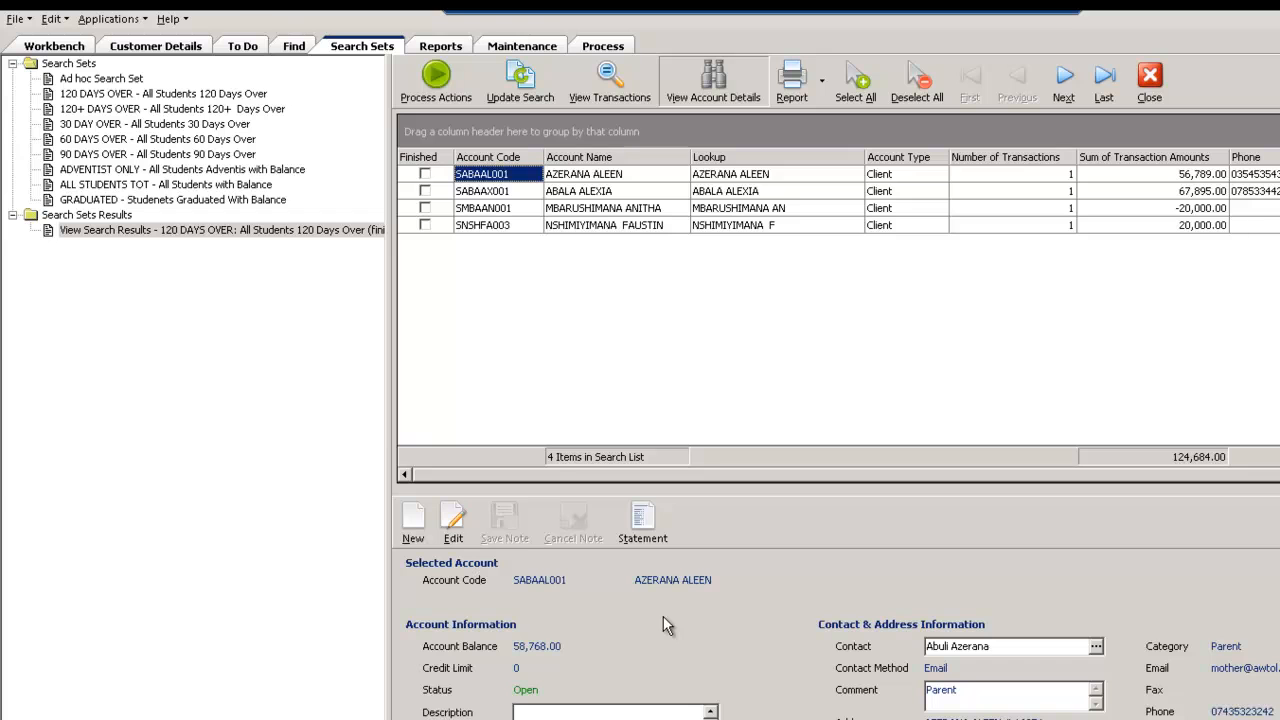
{"action": "left_click", "coordinate": [607, 88]}
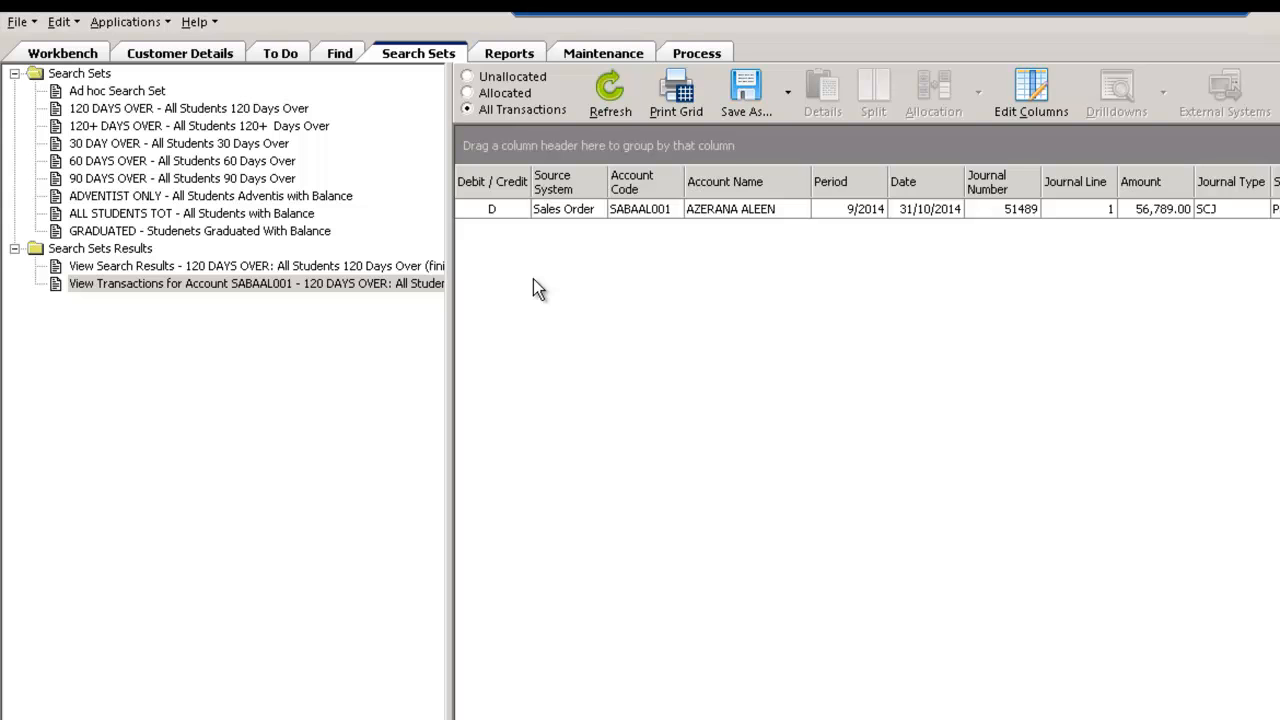
Check the to-do notes by user, then return to the 120 DAYS OVER search results
{"action": "left_click", "coordinate": [280, 54]}
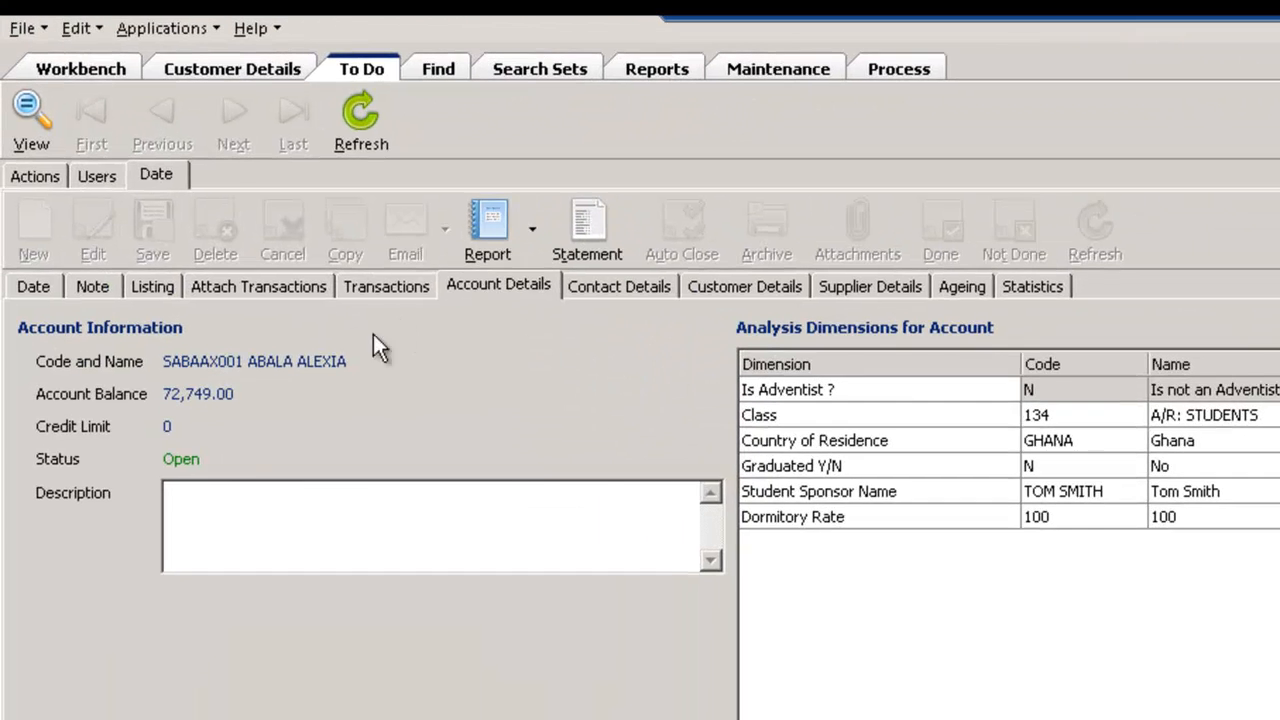
{"action": "left_click", "coordinate": [102, 180]}
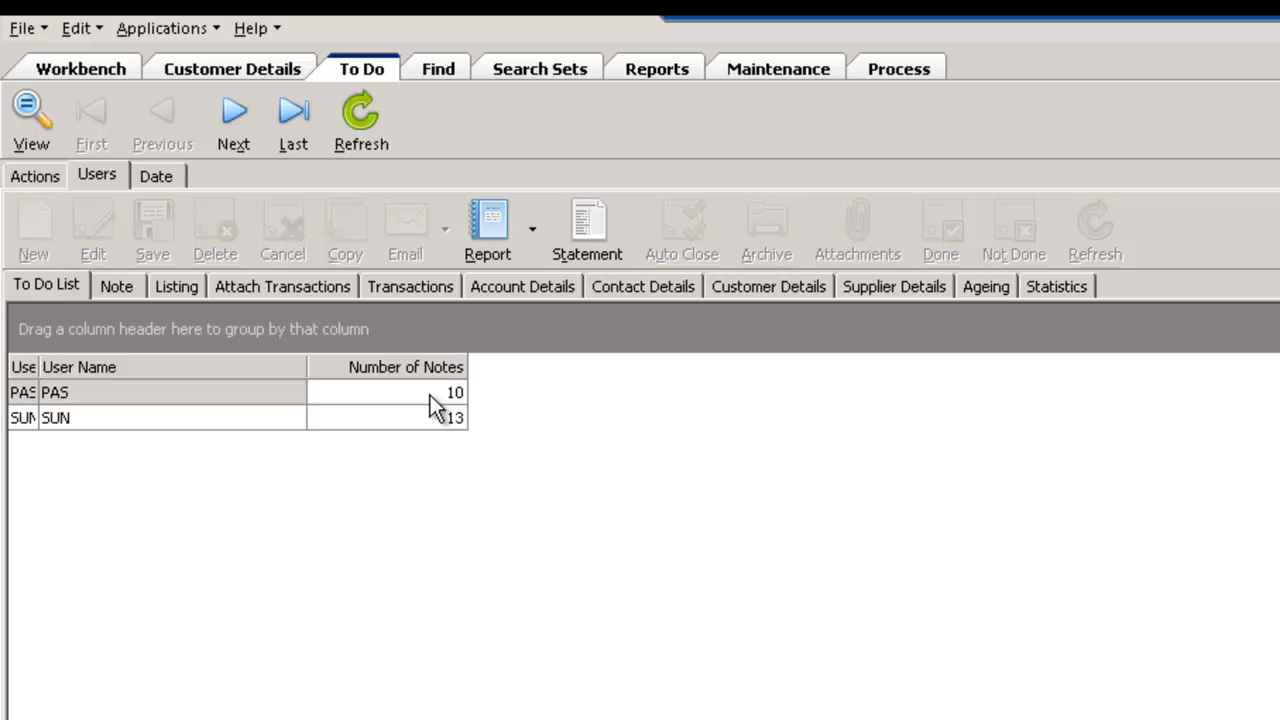
{"action": "left_click", "coordinate": [519, 67]}
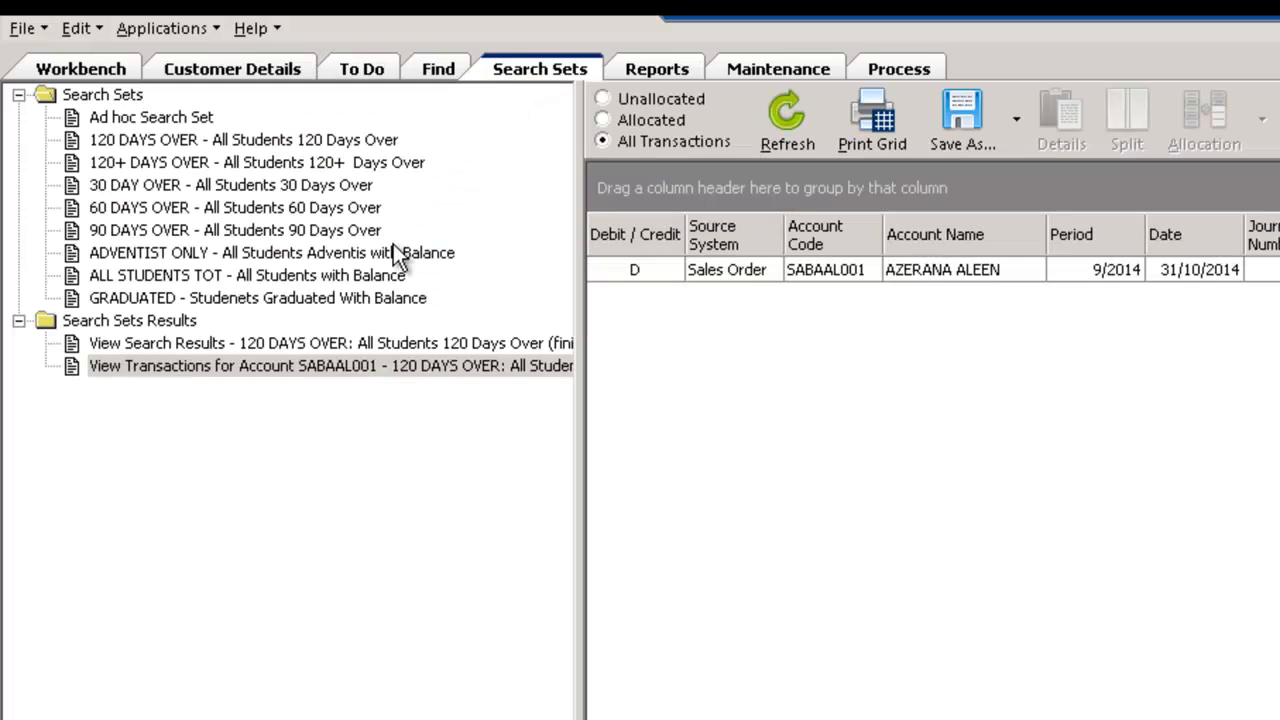
{"action": "left_click", "coordinate": [215, 343]}
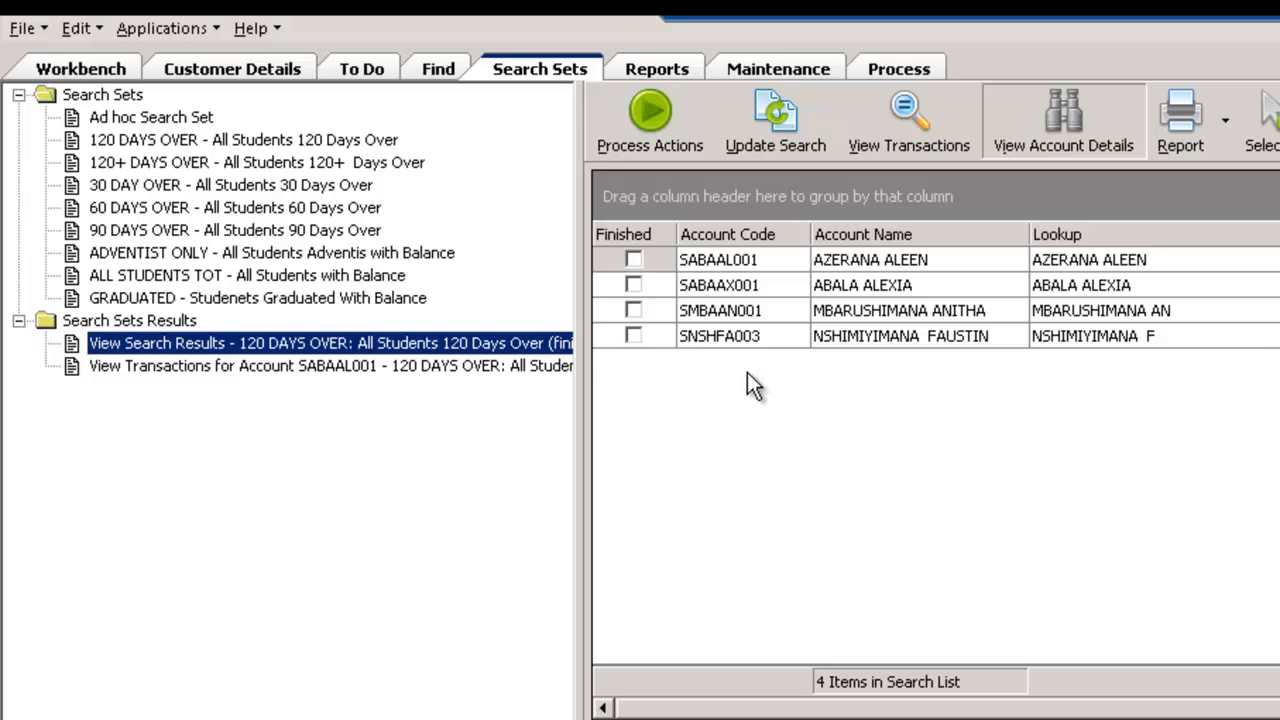
Run the ADVENTIST ONLY search set and open its results from the unprocessed searches
{"action": "left_click", "coordinate": [198, 254]}
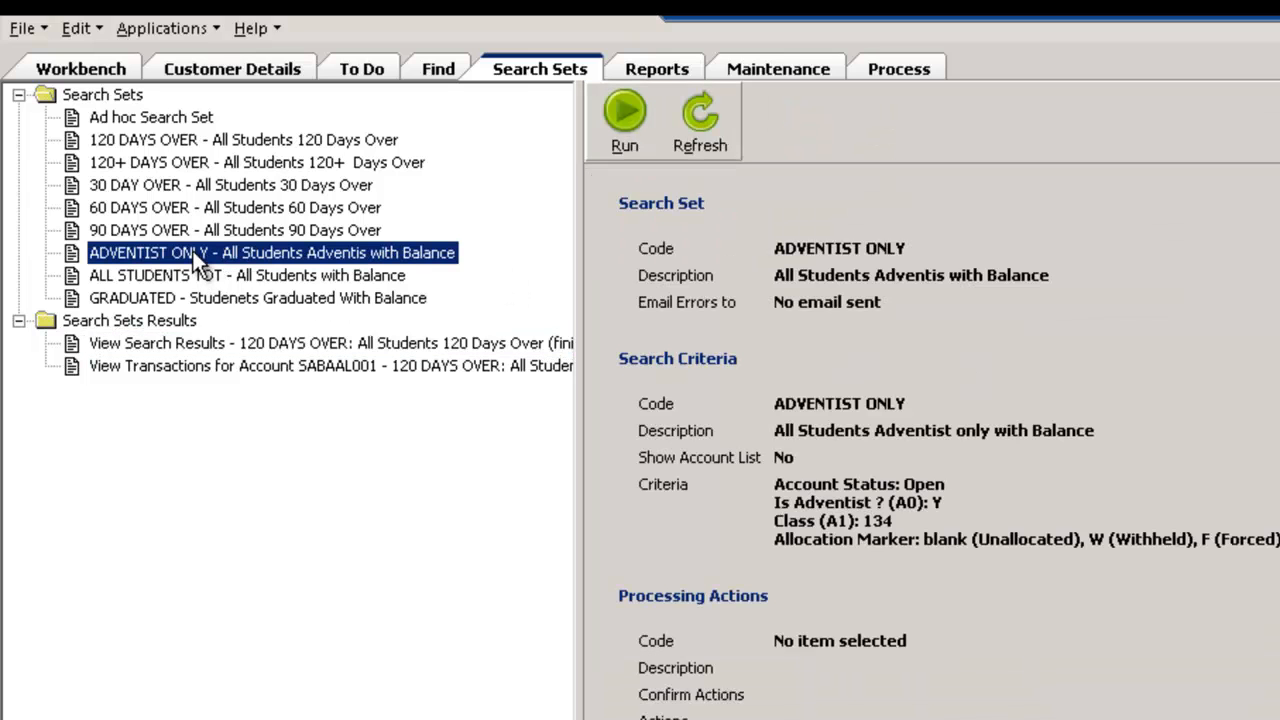
{"action": "left_click", "coordinate": [625, 112]}
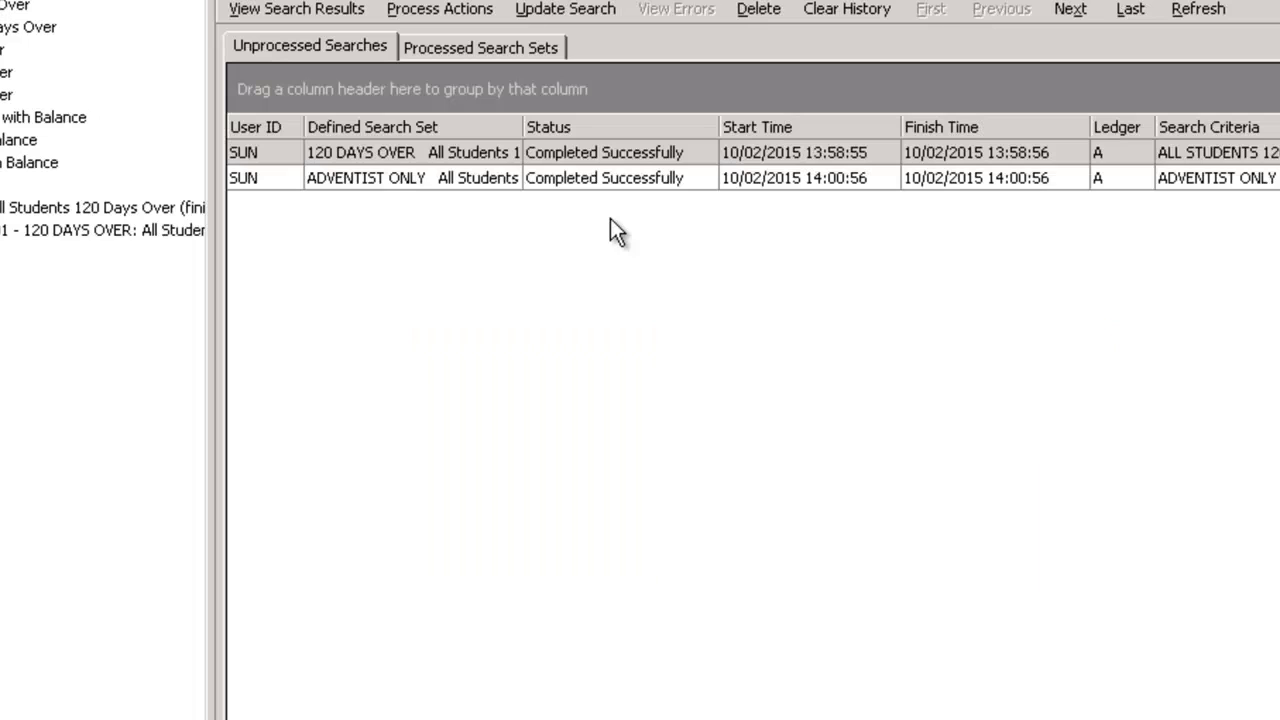
{"action": "left_click", "coordinate": [448, 179]}
{"action": "left_click", "coordinate": [296, 12]}
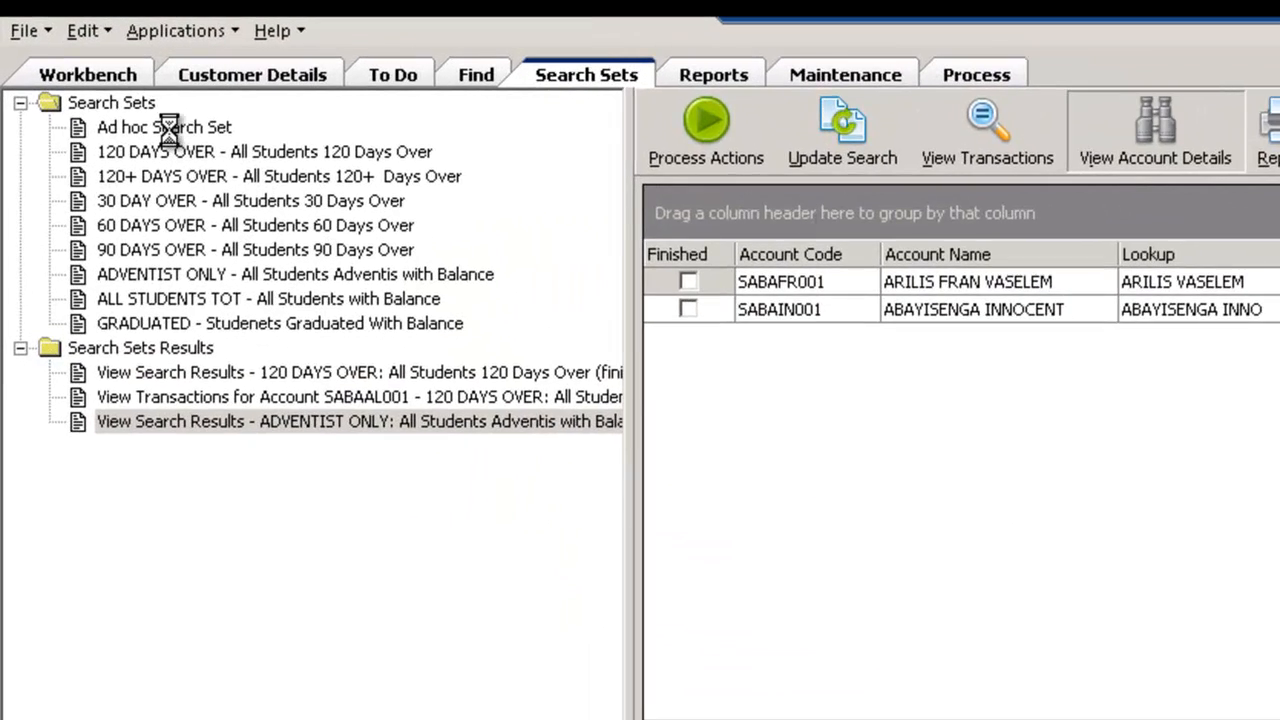
Open the ad hoc search set and look through the account code lookup without choosing a code
{"action": "left_click", "coordinate": [168, 127]}
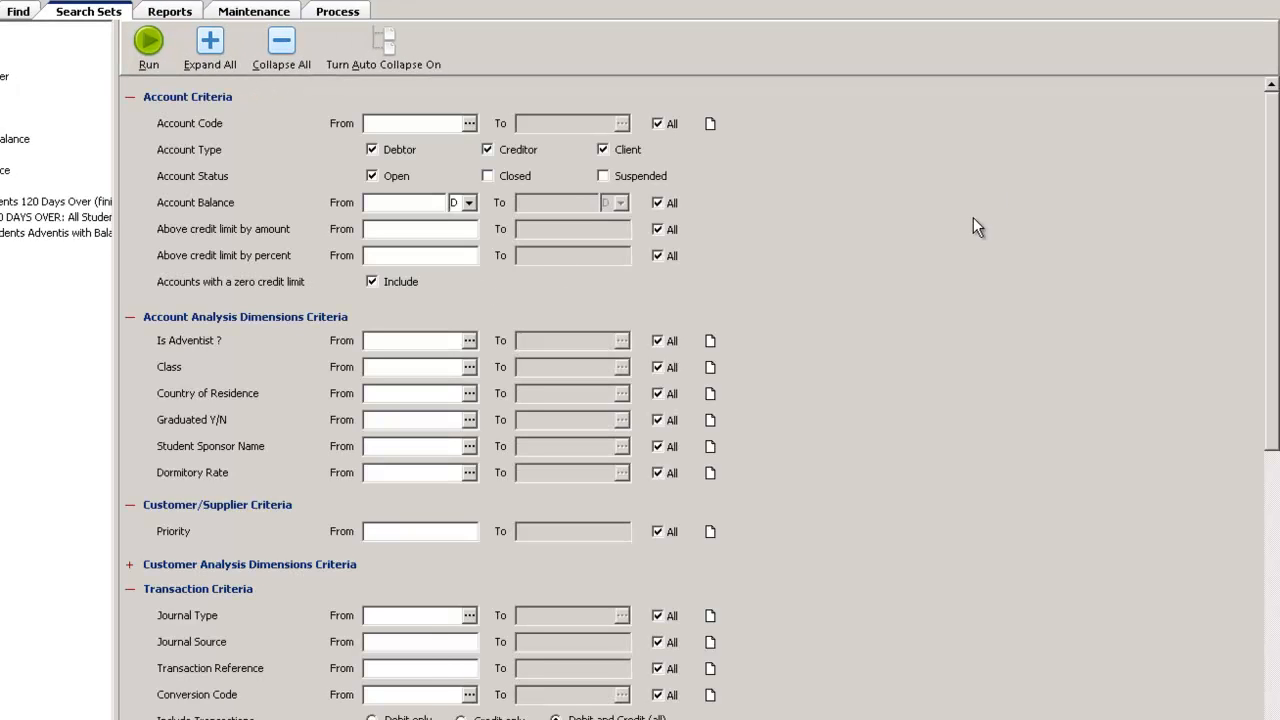
{"action": "left_click", "coordinate": [471, 125]}
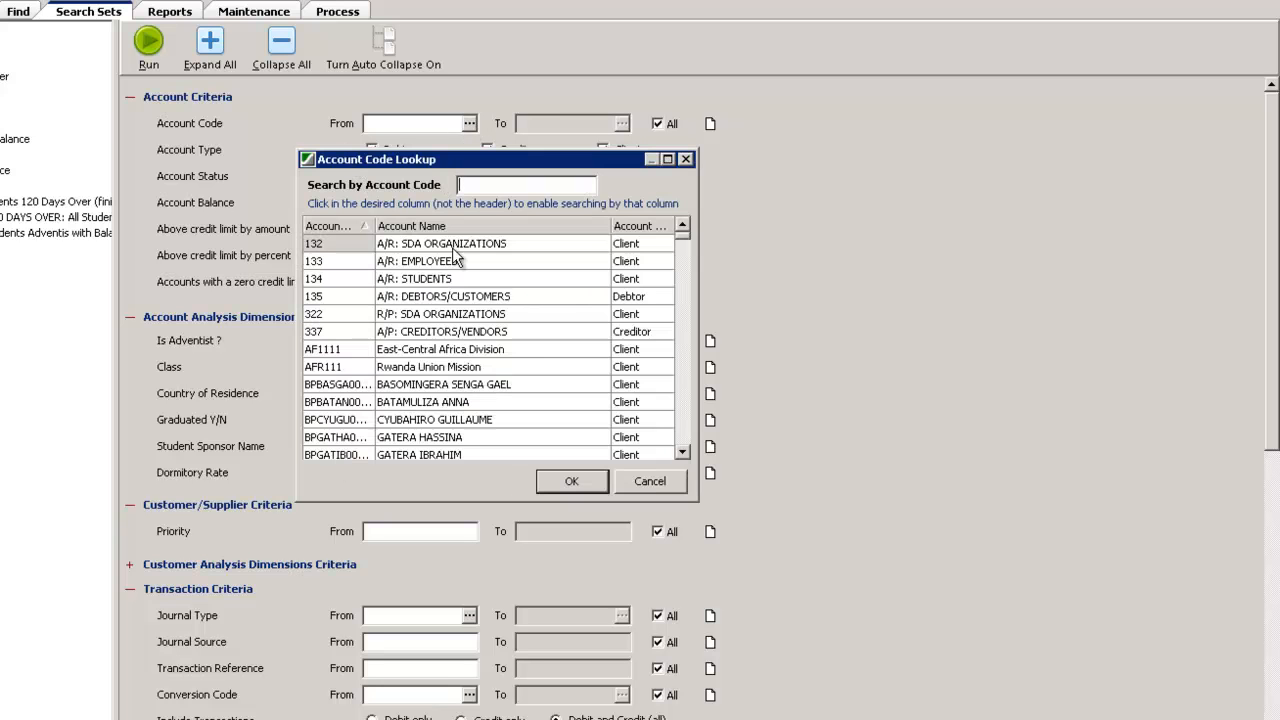
{"action": "left_click", "coordinate": [650, 482]}
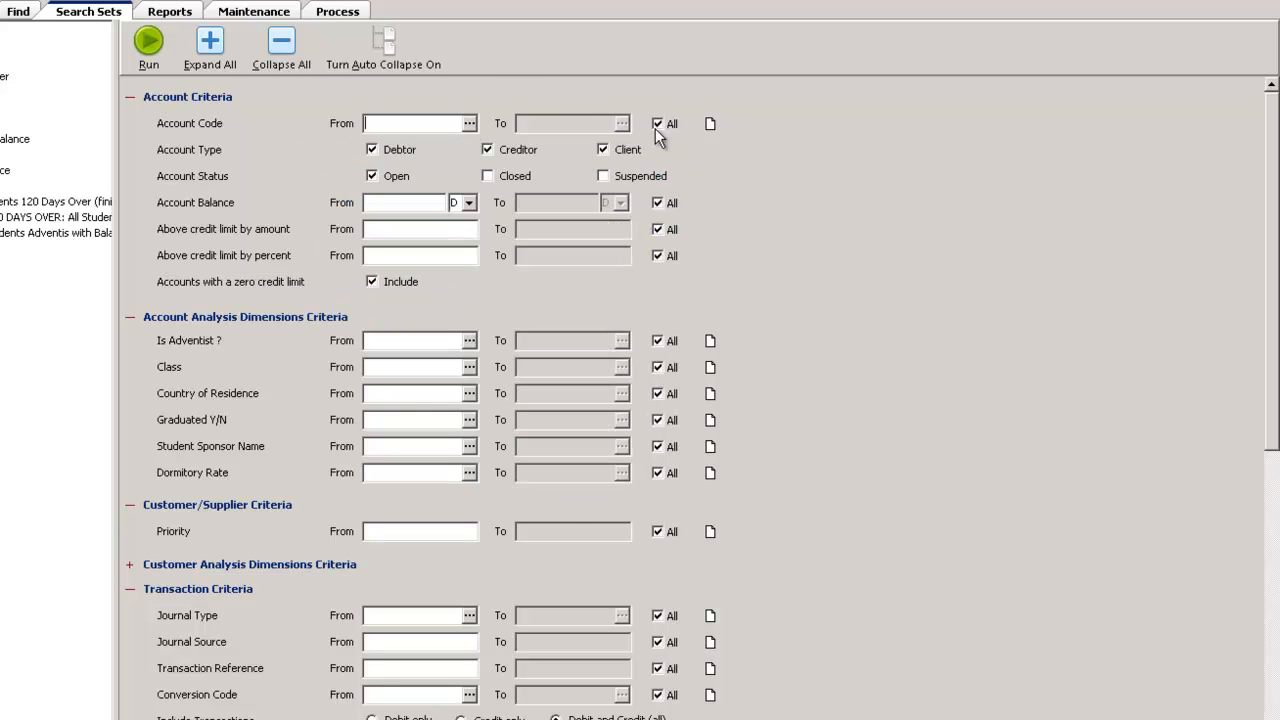
Examine the multiple-range entry for account codes and the credit limit criteria by amount and percent, leaving them all empty
{"action": "left_click", "coordinate": [710, 123]}
{"action": "left_click", "coordinate": [459, 364]}
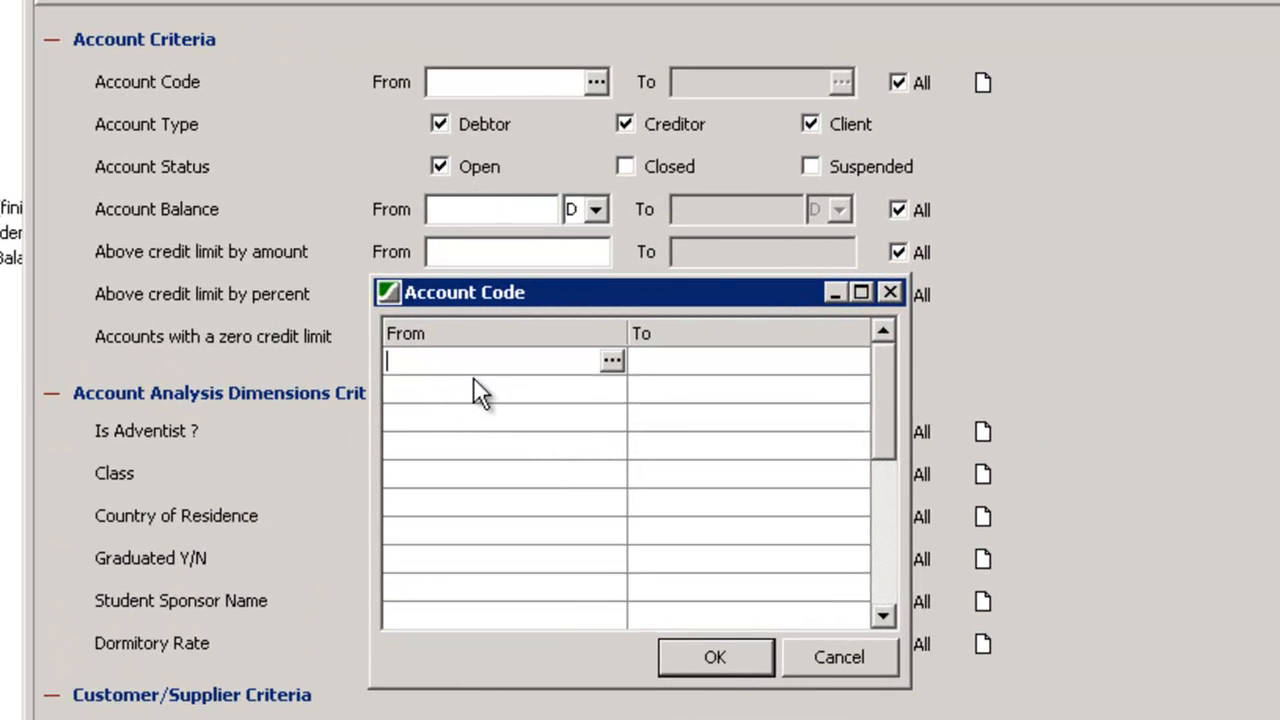
{"action": "left_click", "coordinate": [464, 392]}
{"action": "left_click", "coordinate": [443, 422]}
{"action": "left_click", "coordinate": [437, 450]}
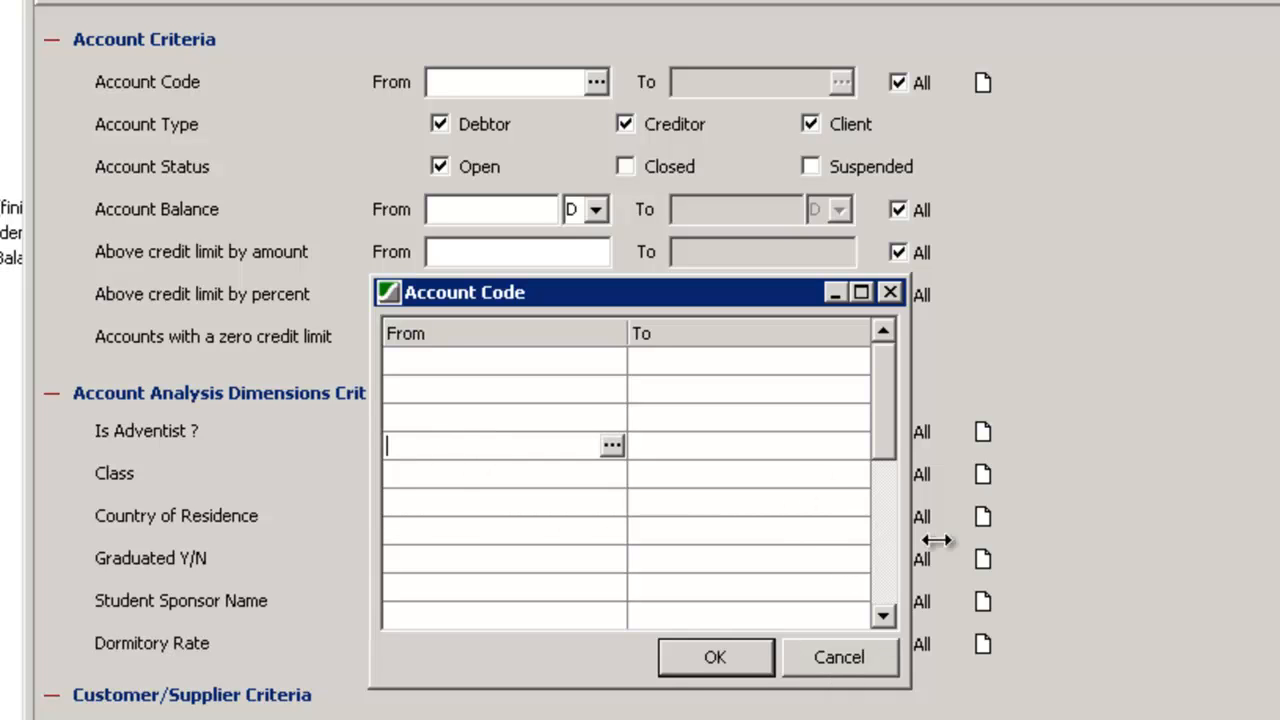
{"action": "left_click", "coordinate": [834, 656]}
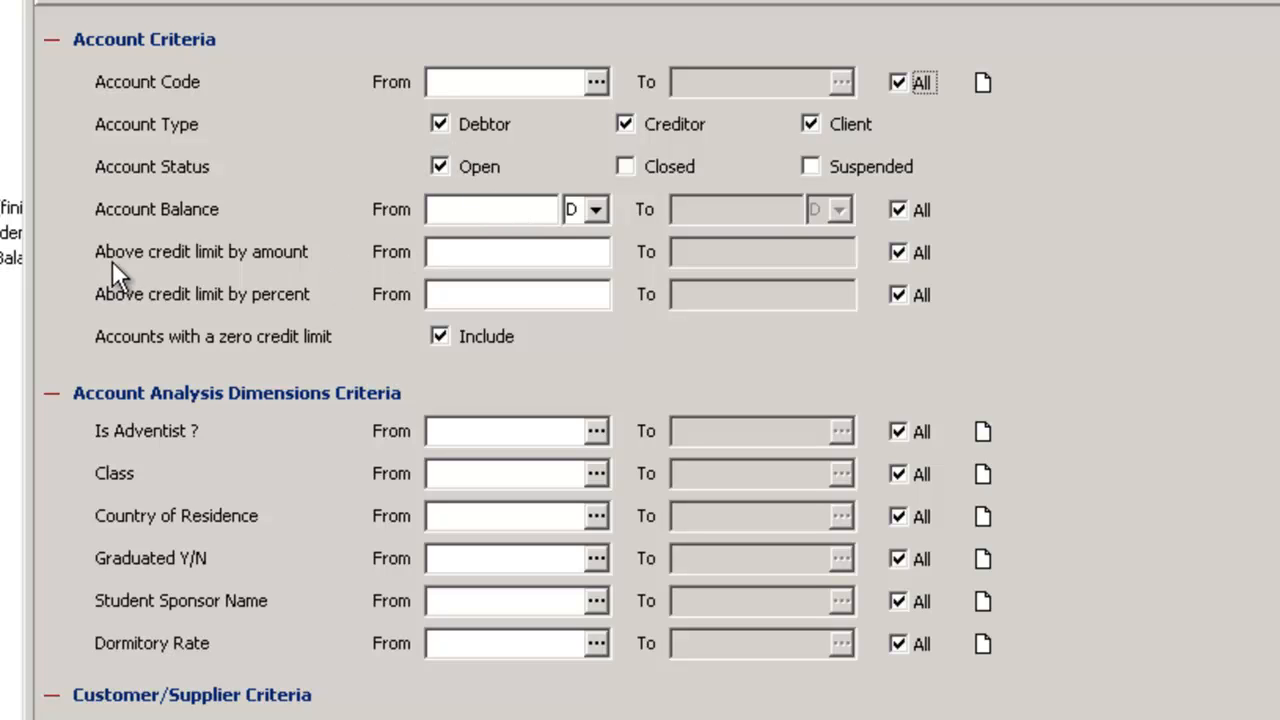
{"action": "left_click", "coordinate": [522, 254]}
{"action": "left_click", "coordinate": [533, 297]}
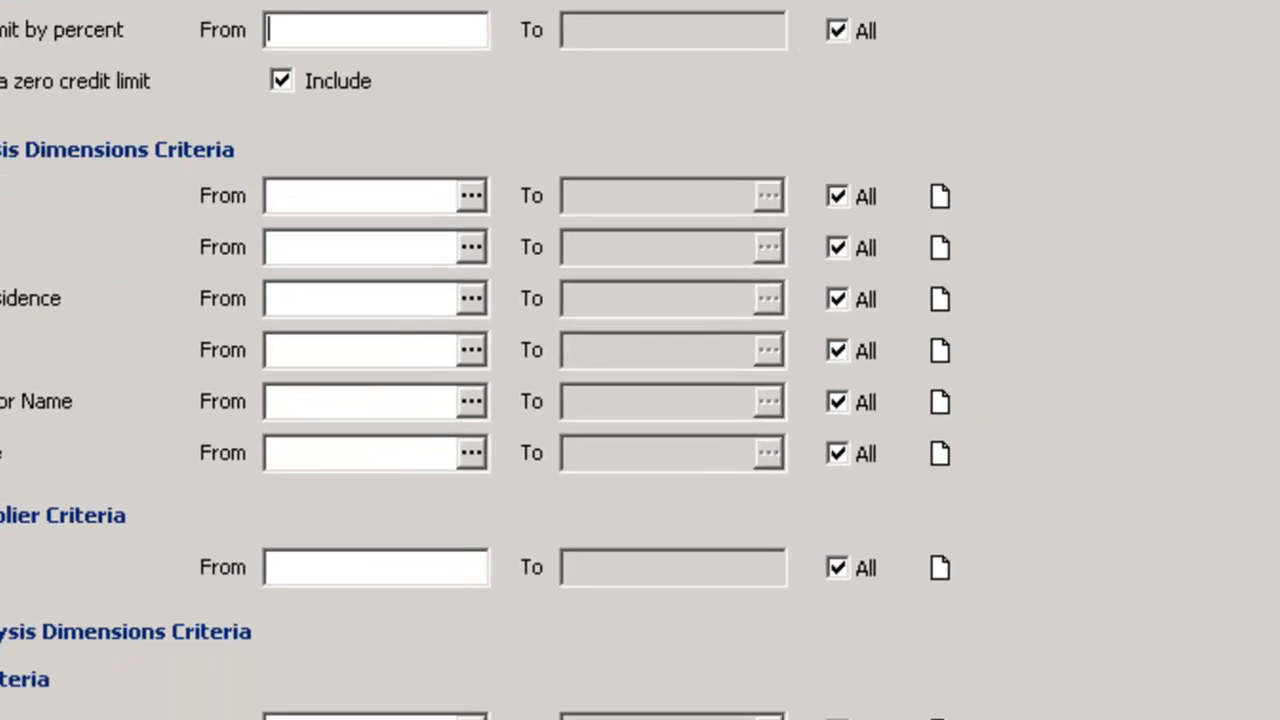
Set the Is Adventist criterion to Y from its lookup, then clear it
{"action": "left_click", "coordinate": [433, 130]}
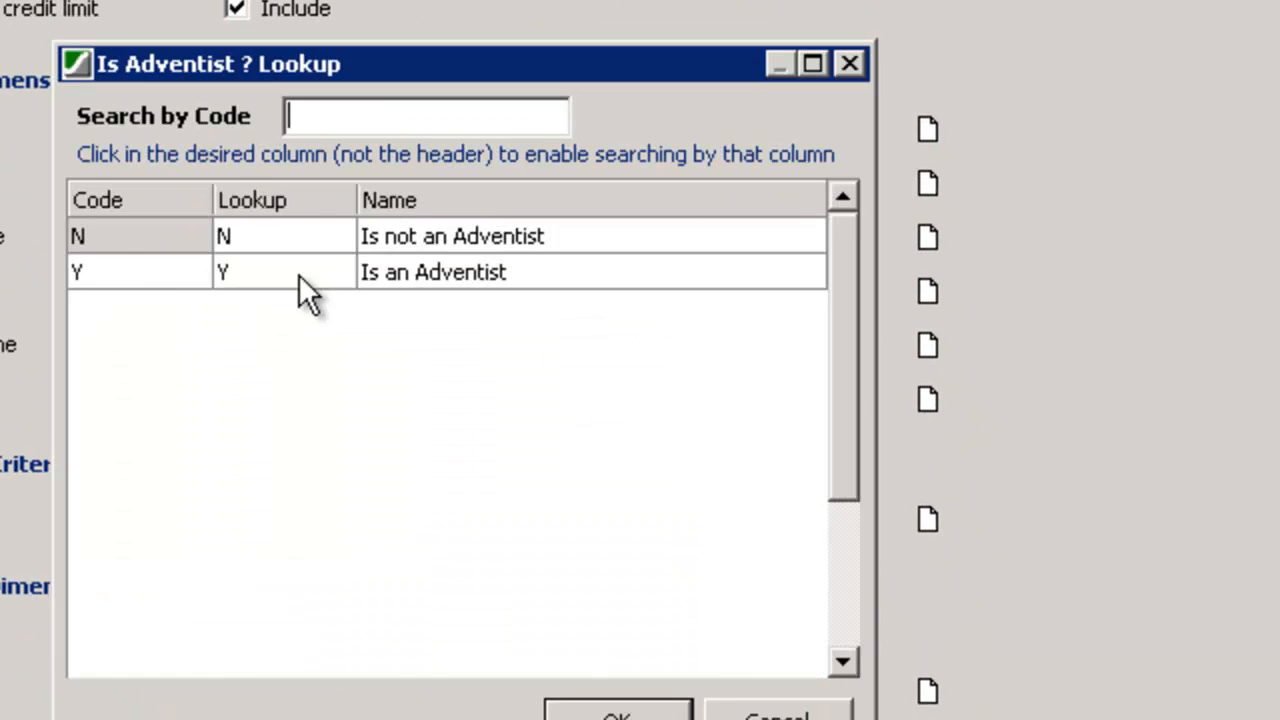
{"action": "double_click", "coordinate": [129, 268]}
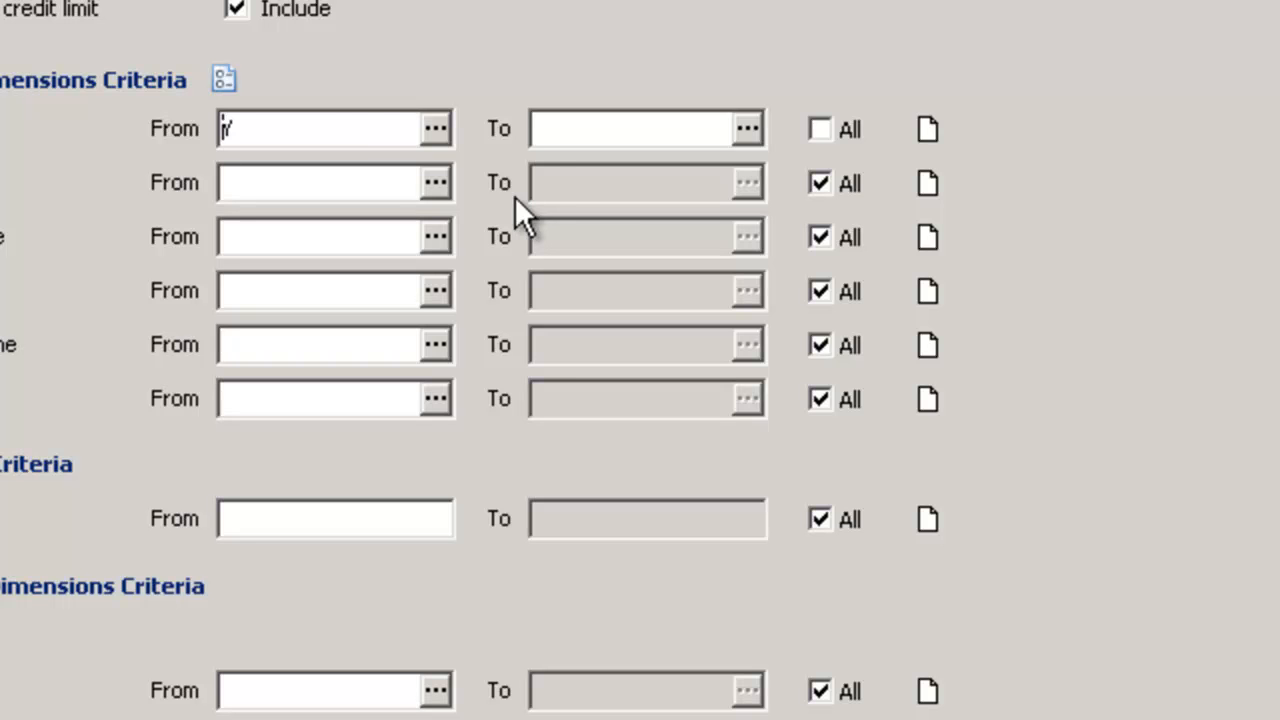
{"action": "left_click", "coordinate": [347, 134]}
{"action": "key", "text": "BackSpace"}
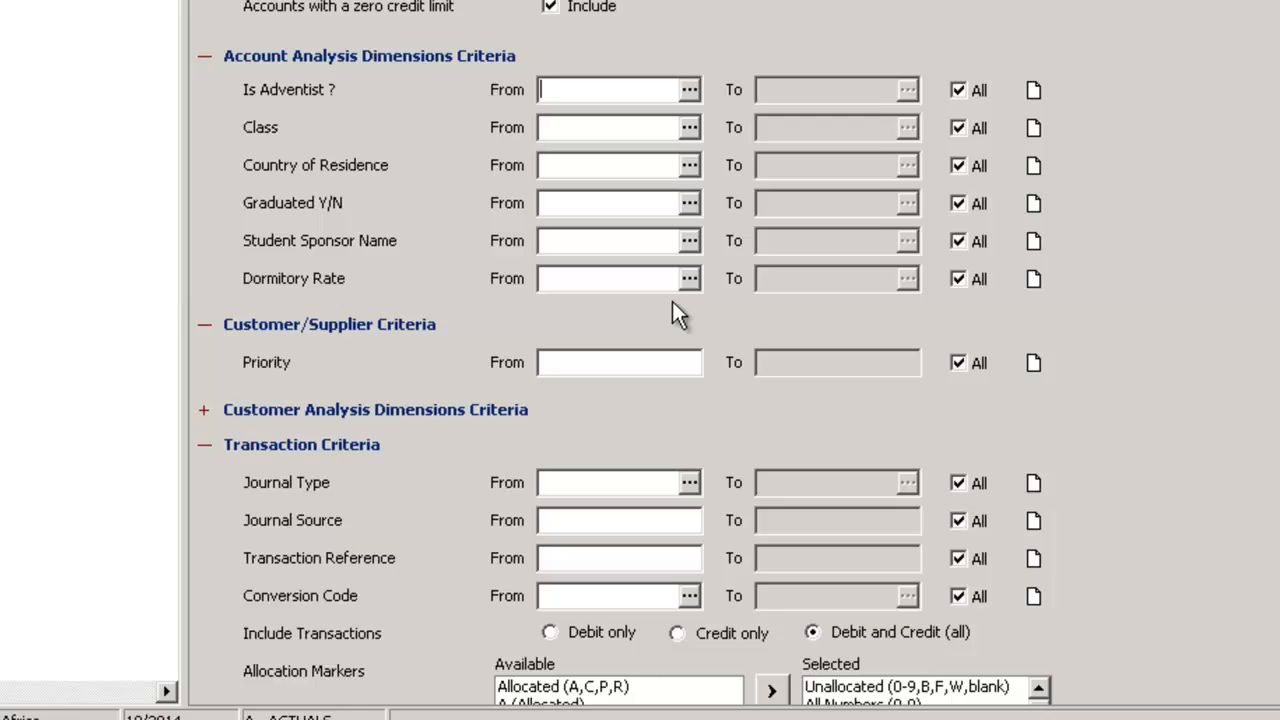
{"action": "left_click", "coordinate": [580, 363]}
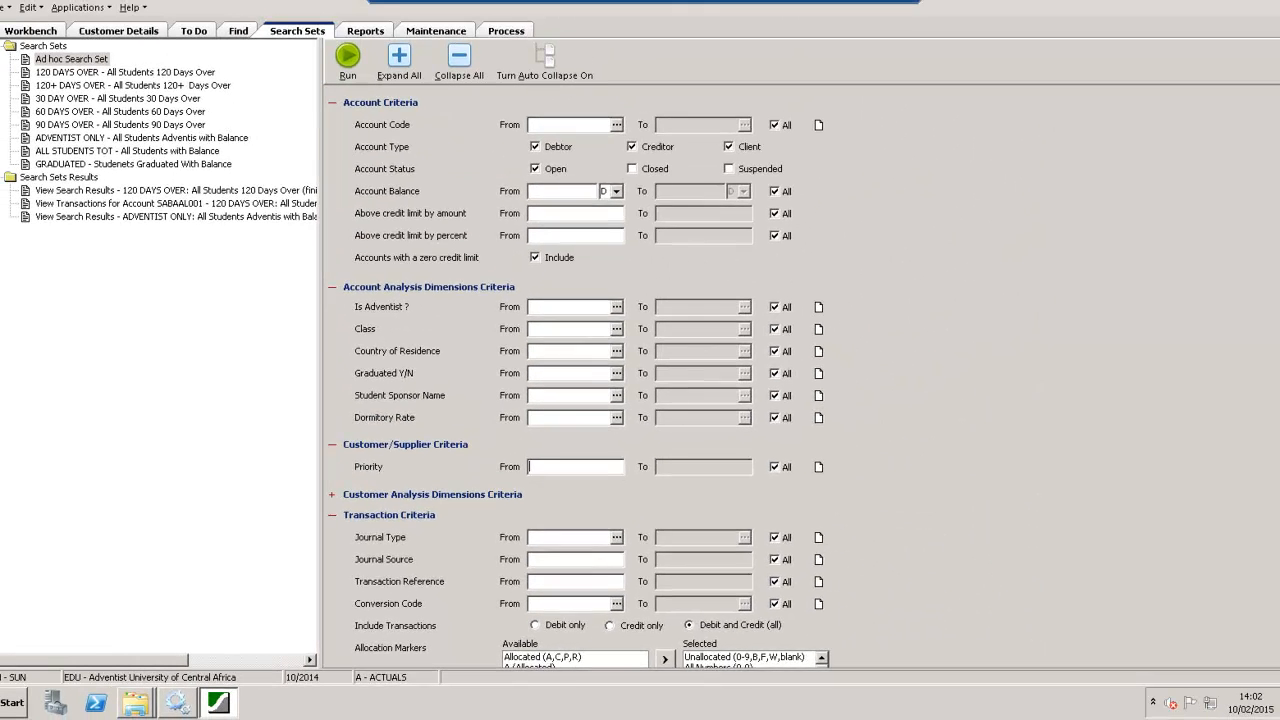
Review the transaction criteria, allocation markers and transaction analysis dimensions, including the Fund and Who lookups, without selecting any value
{"action": "scroll", "coordinate": [1222, 420], "scroll_direction": "down", "scroll_amount": 5}
{"action": "left_click", "coordinate": [541, 300]}
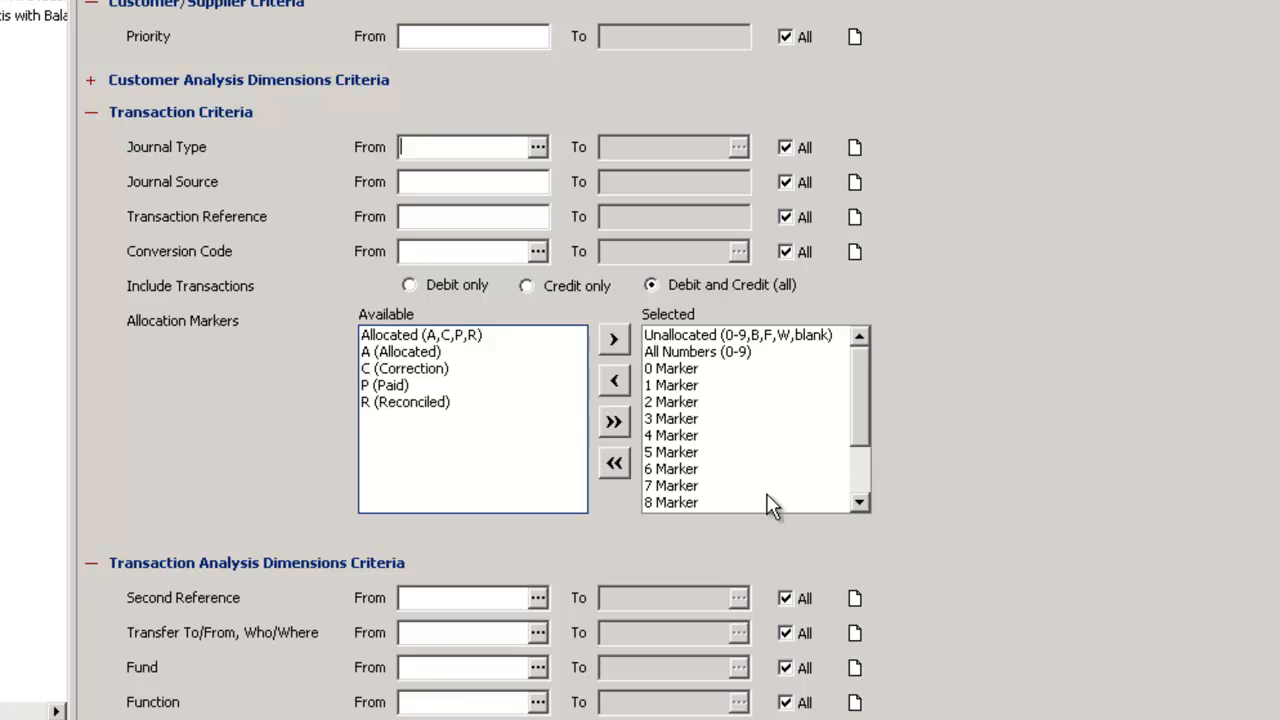
{"action": "scroll", "coordinate": [478, 360], "scroll_direction": "down", "scroll_amount": 3}
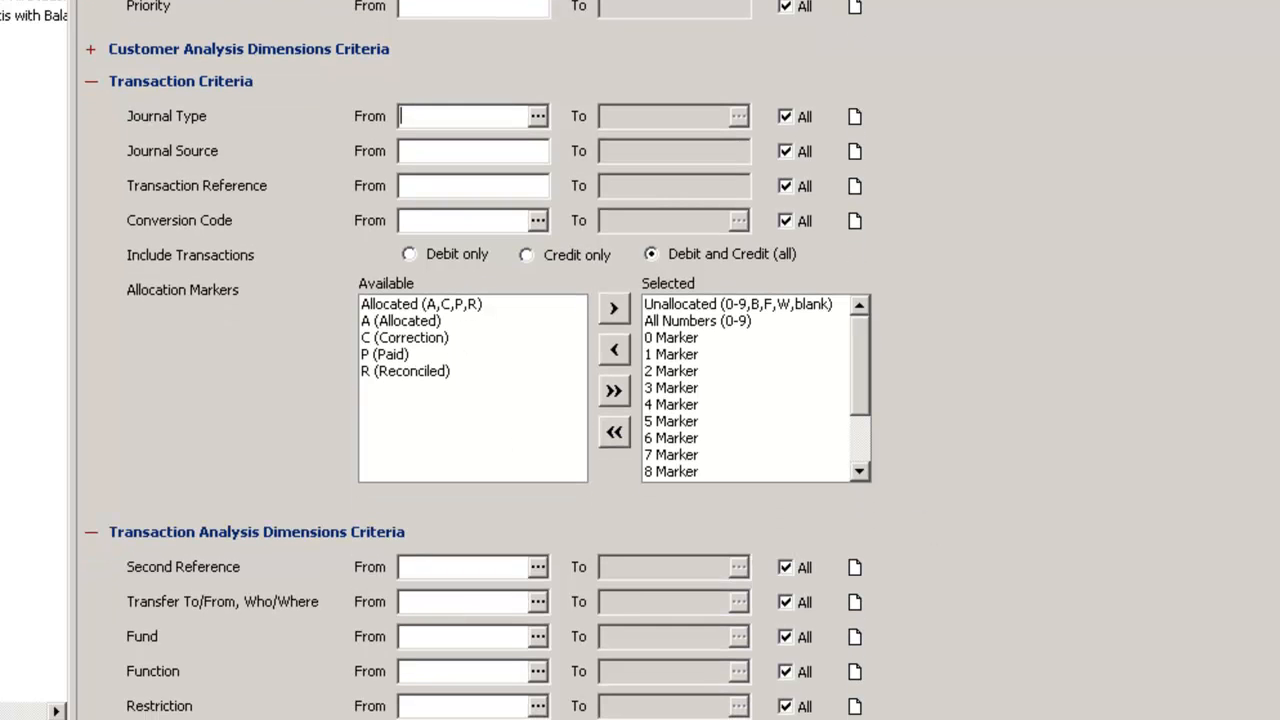
{"action": "scroll", "coordinate": [478, 360], "scroll_direction": "down", "scroll_amount": 4}
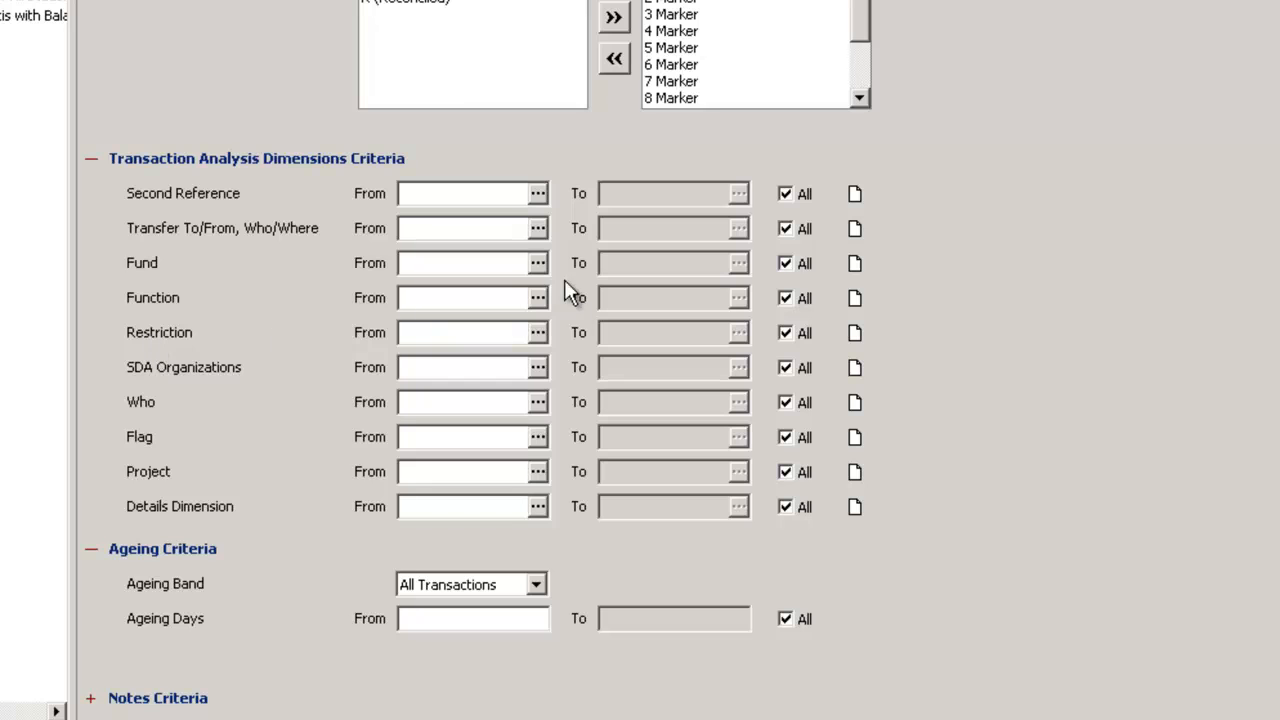
{"action": "left_click", "coordinate": [537, 264]}
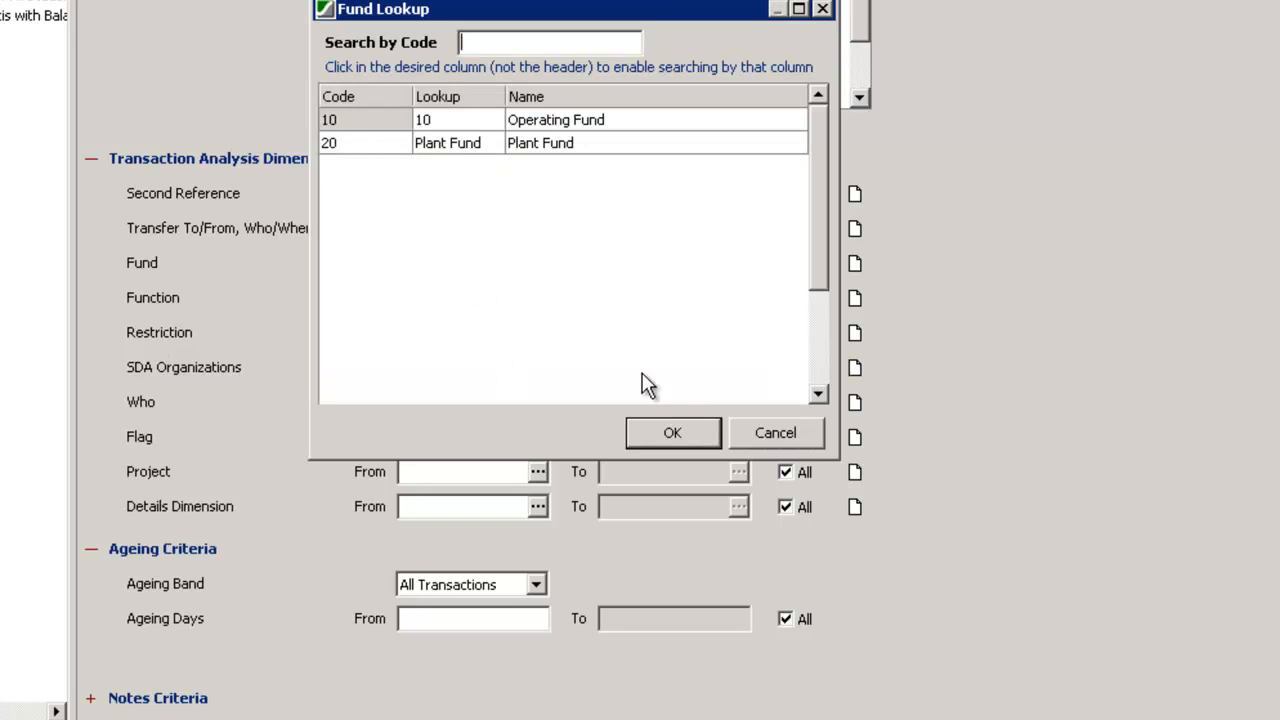
{"action": "left_click", "coordinate": [767, 434]}
{"action": "left_click", "coordinate": [537, 402]}
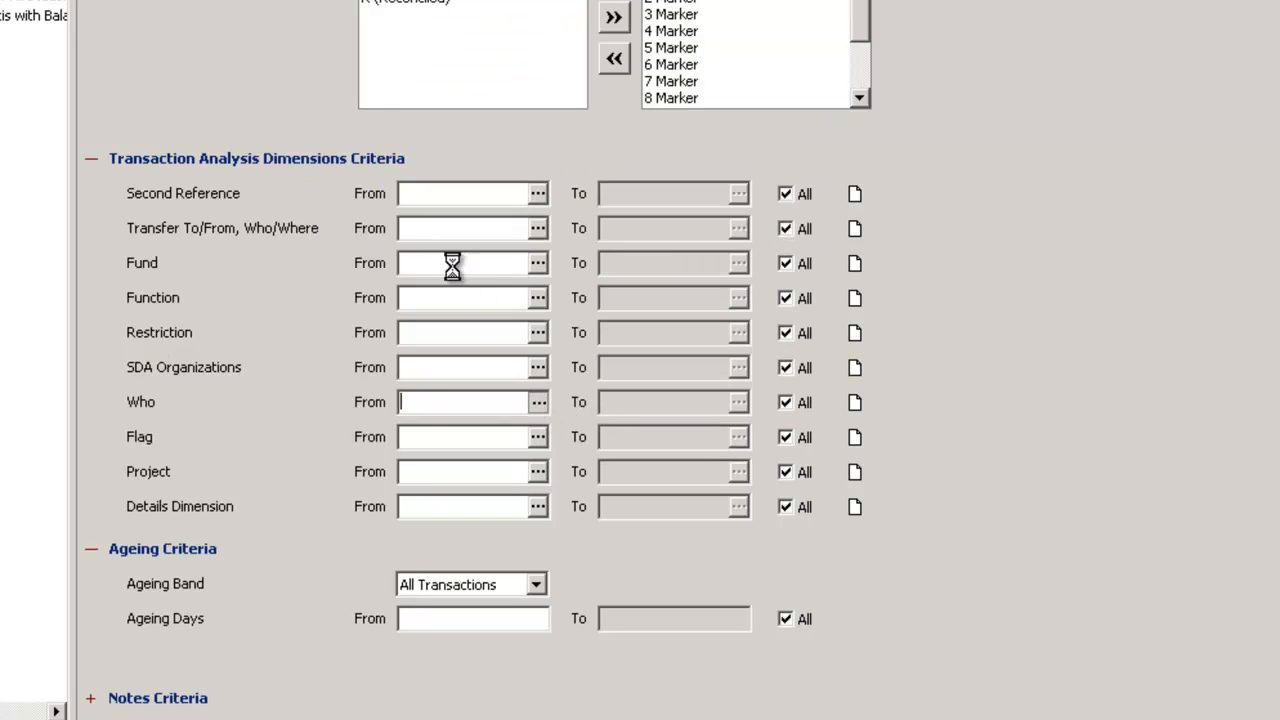
{"action": "left_click", "coordinate": [767, 434]}
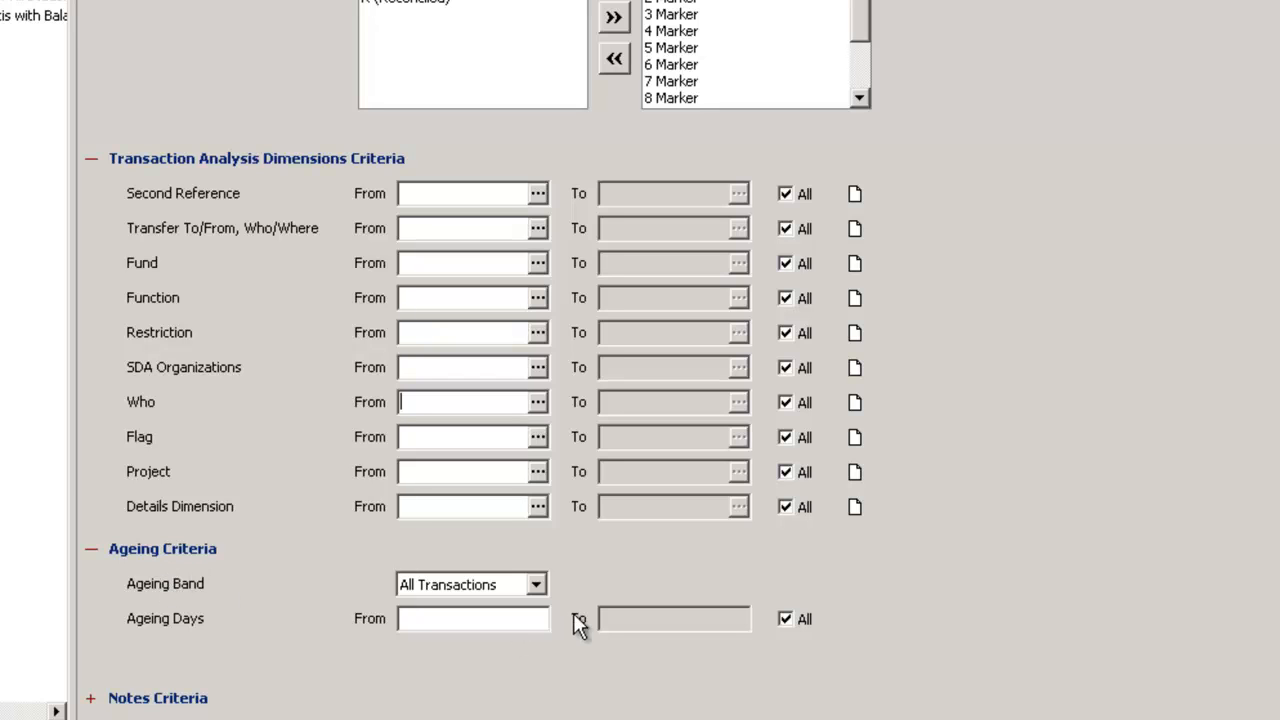
Look through the ageing band options and enter an ageing days range from -200 to 899
{"action": "left_click", "coordinate": [538, 585]}
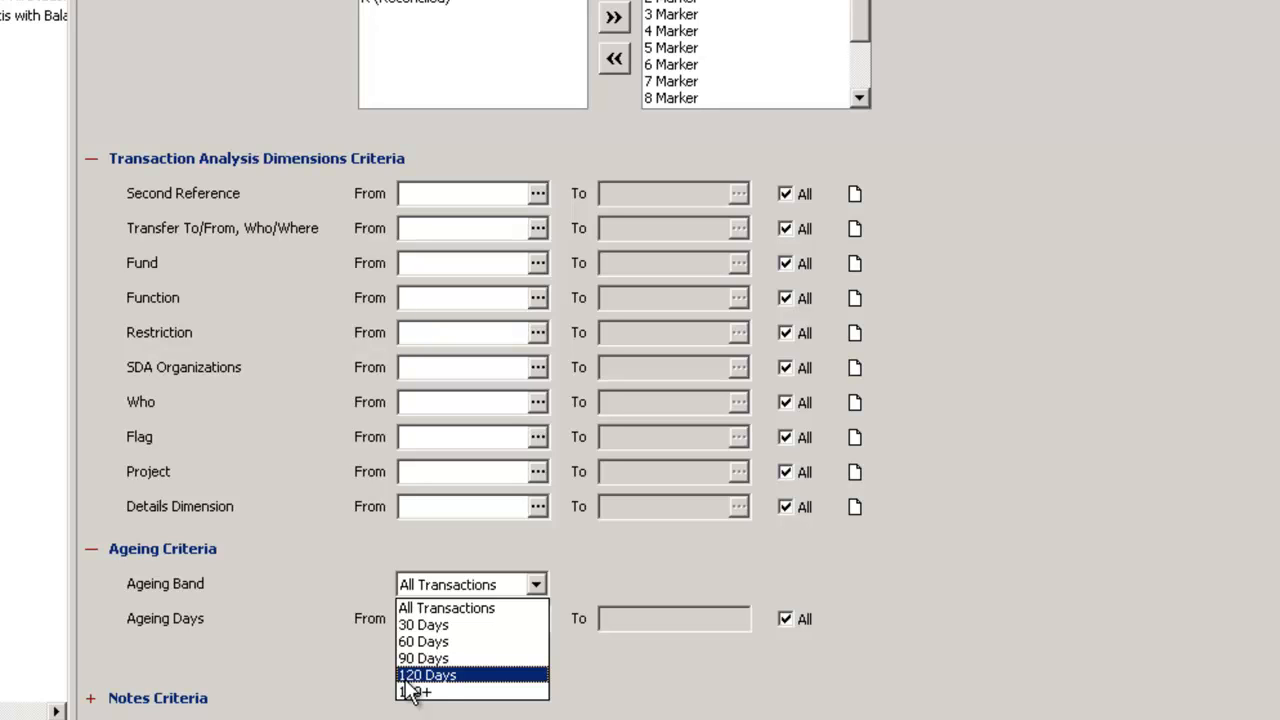
{"action": "left_click", "coordinate": [369, 668]}
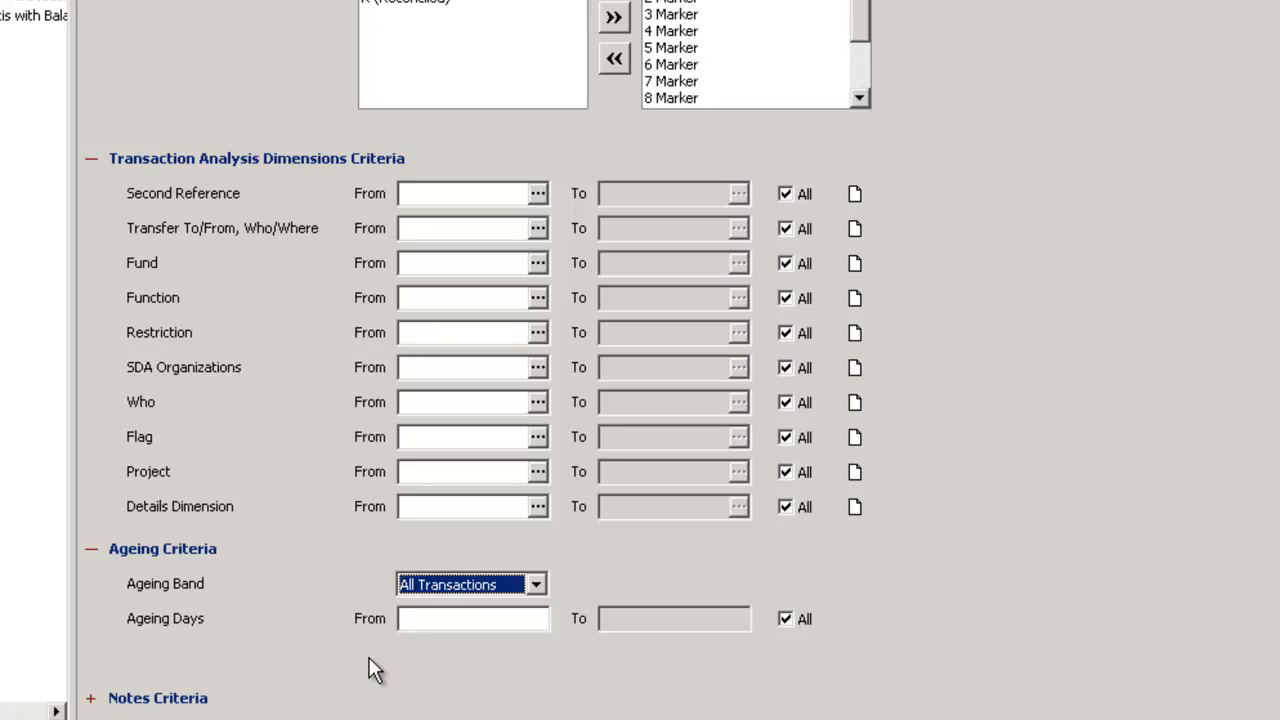
{"action": "left_click", "coordinate": [443, 618]}
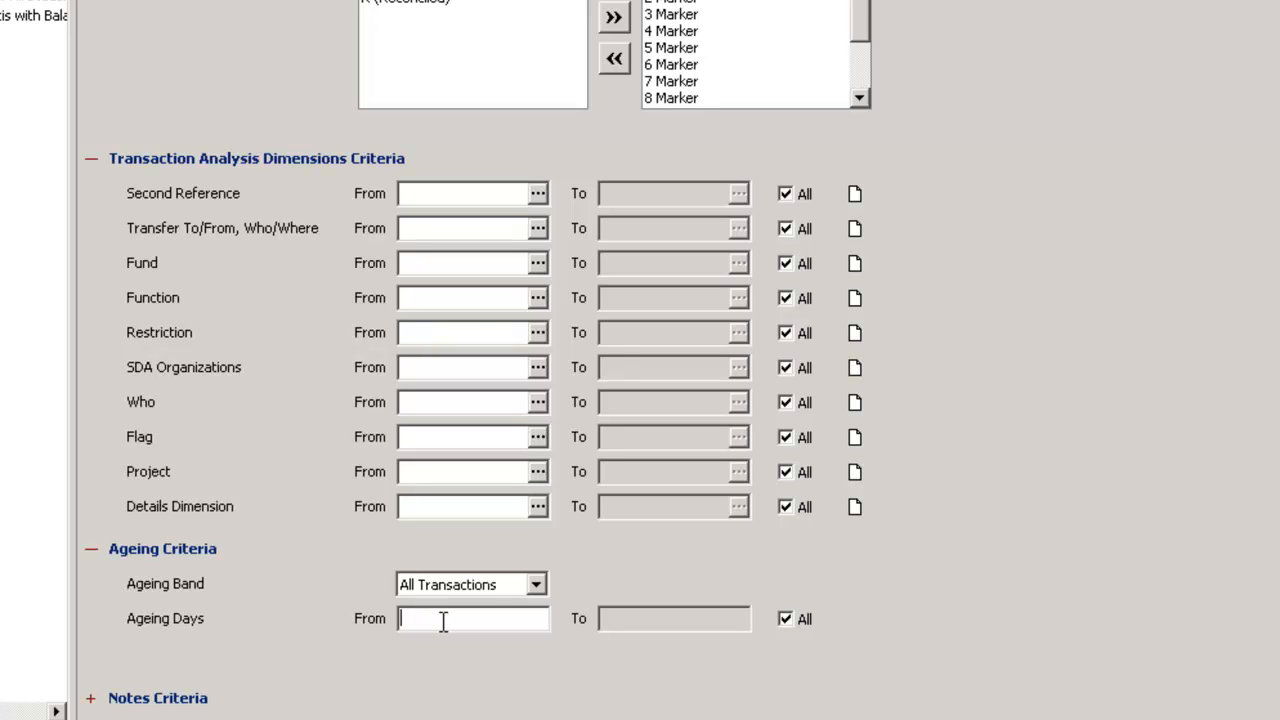
{"action": "type", "text": "-200"}
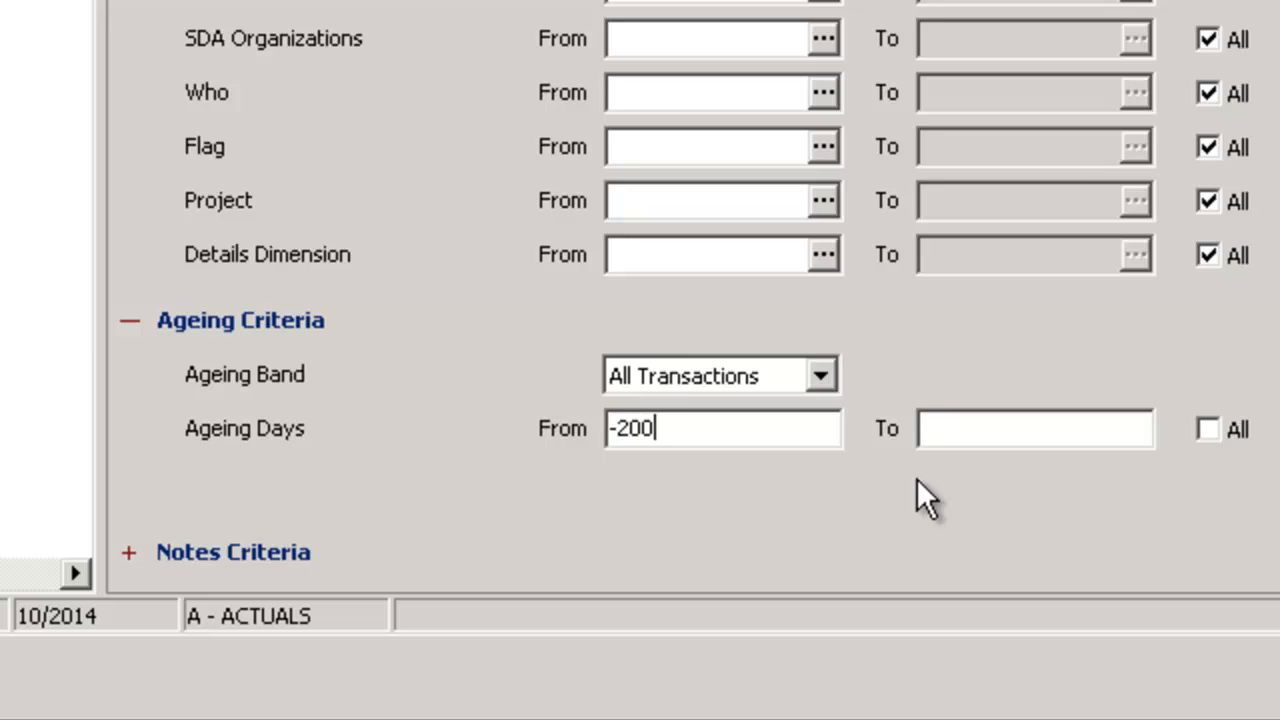
{"action": "left_click", "coordinate": [975, 426]}
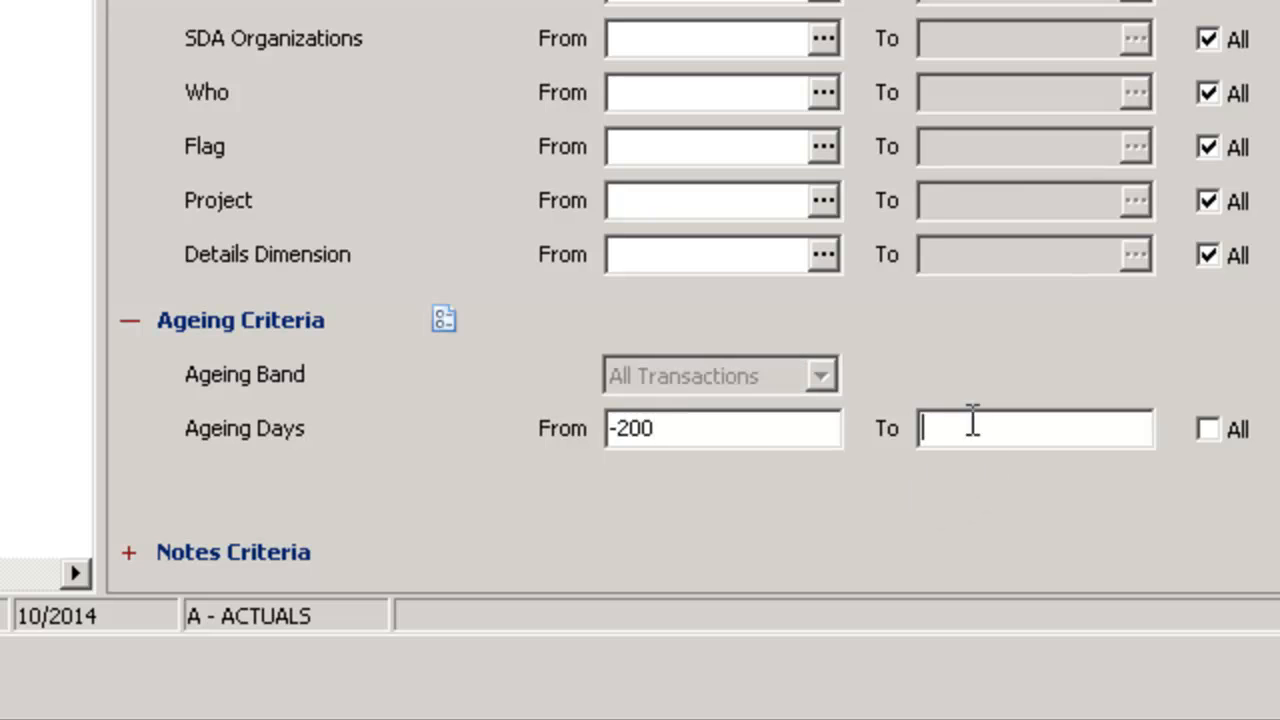
{"action": "type", "text": "899"}
Clear both ends of the ageing days range
{"action": "key", "text": "BackSpace"}
{"action": "key", "text": "BackSpace"}
{"action": "key", "text": "BackSpace"}
{"action": "left_click", "coordinate": [688, 428]}
{"action": "key", "text": "BackSpace"}
{"action": "key", "text": "BackSpace"}
{"action": "key", "text": "BackSpace"}
{"action": "key", "text": "BackSpace"}
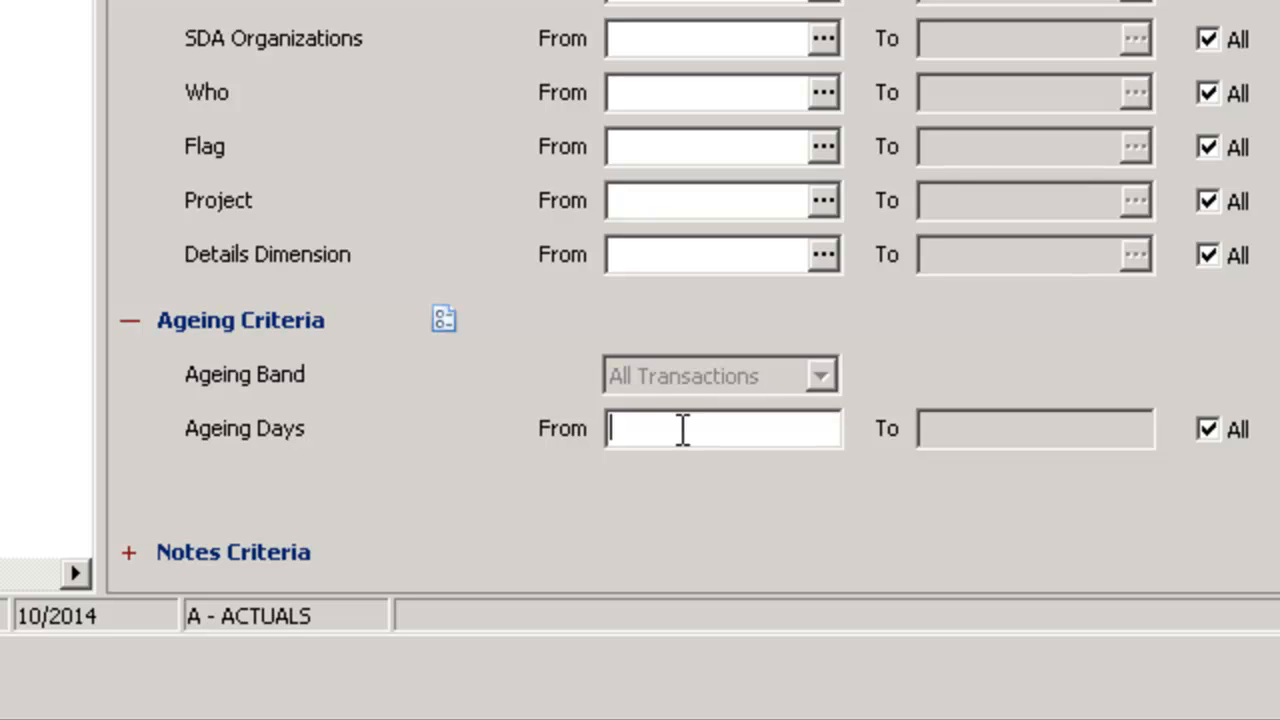
Restrict the notes criteria to transactions attached to a matching note, with the action code starting from CHECK PAYMENT
{"action": "left_click", "coordinate": [128, 552]}
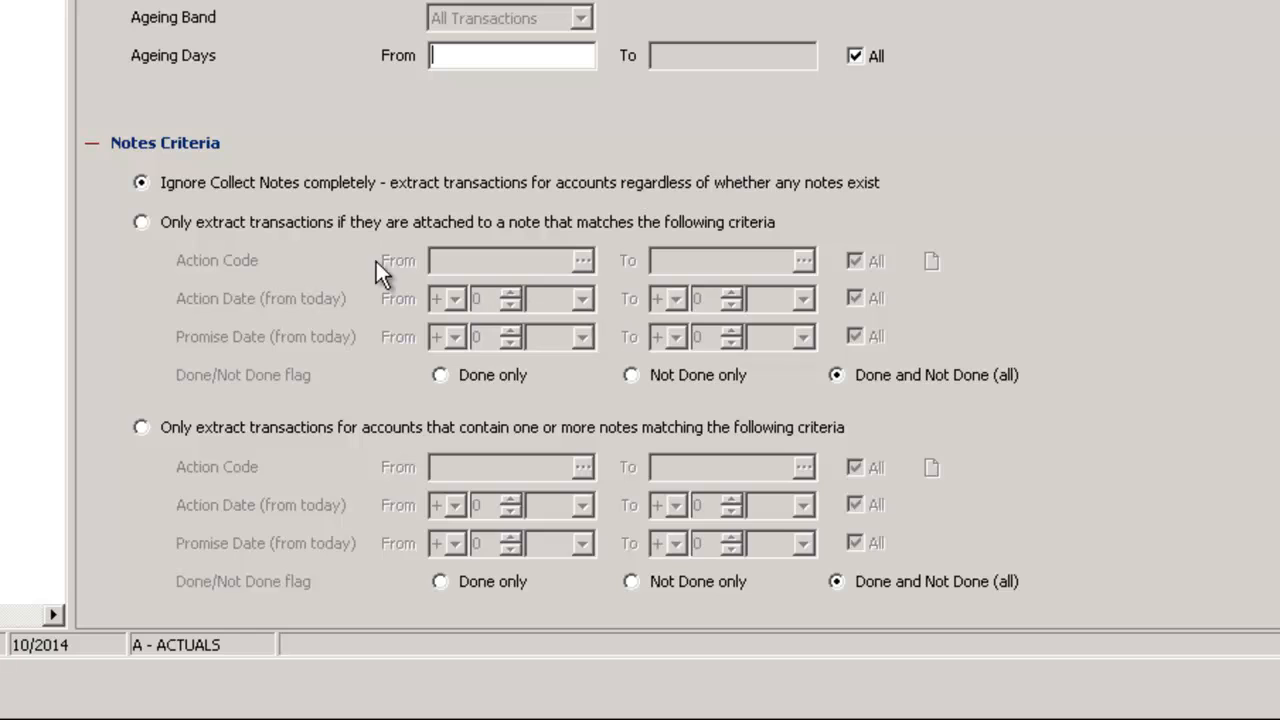
{"action": "left_click", "coordinate": [140, 222]}
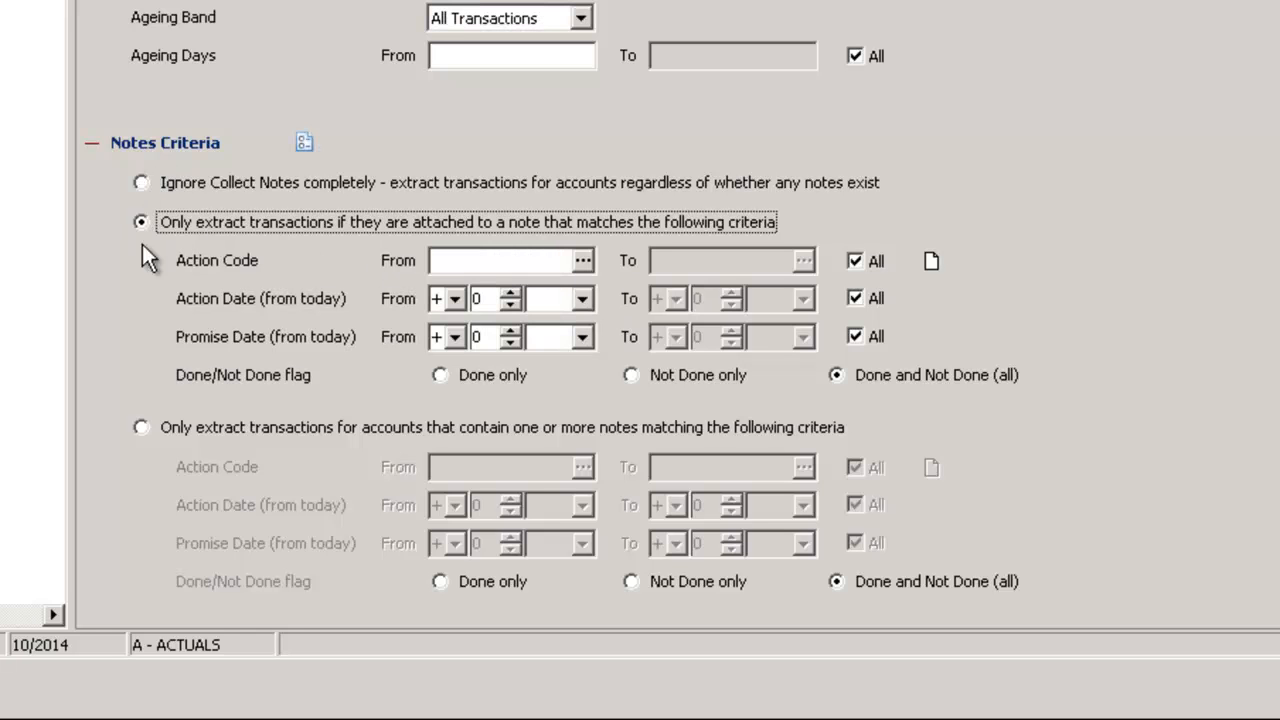
{"action": "left_click", "coordinate": [477, 262]}
{"action": "left_click", "coordinate": [583, 260]}
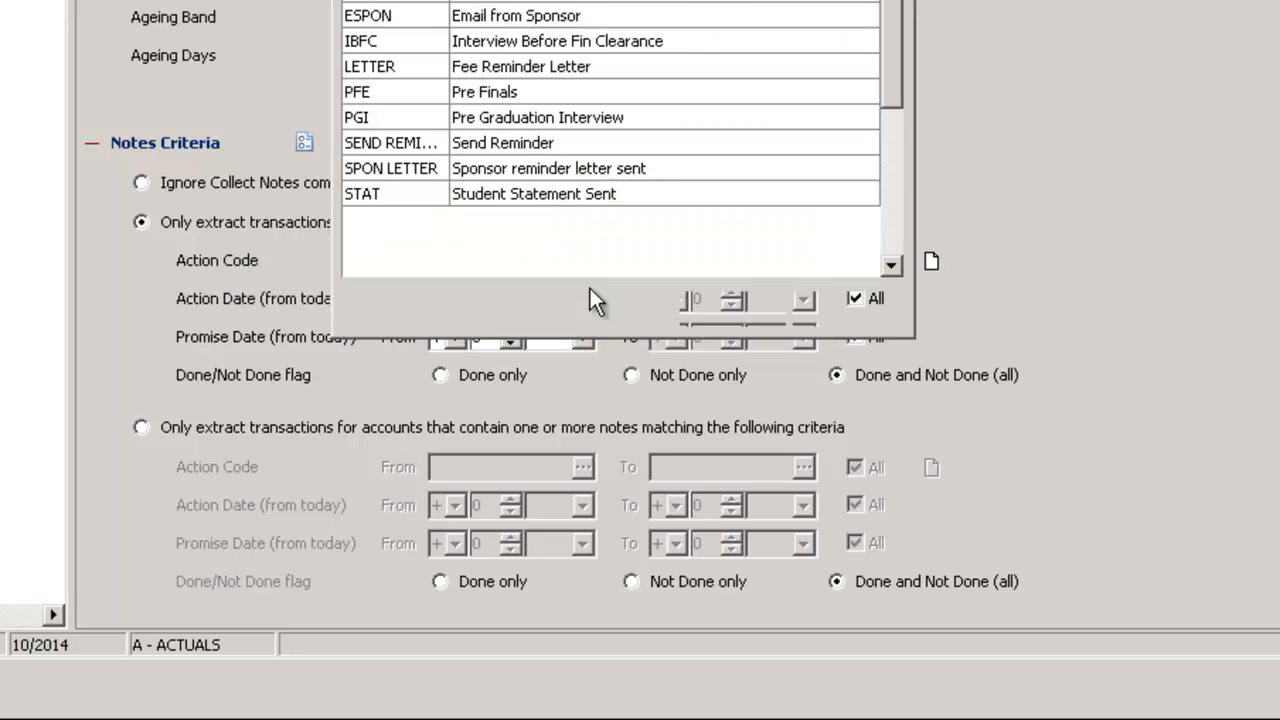
{"action": "double_click", "coordinate": [375, 0]}
{"action": "left_click", "coordinate": [694, 260]}
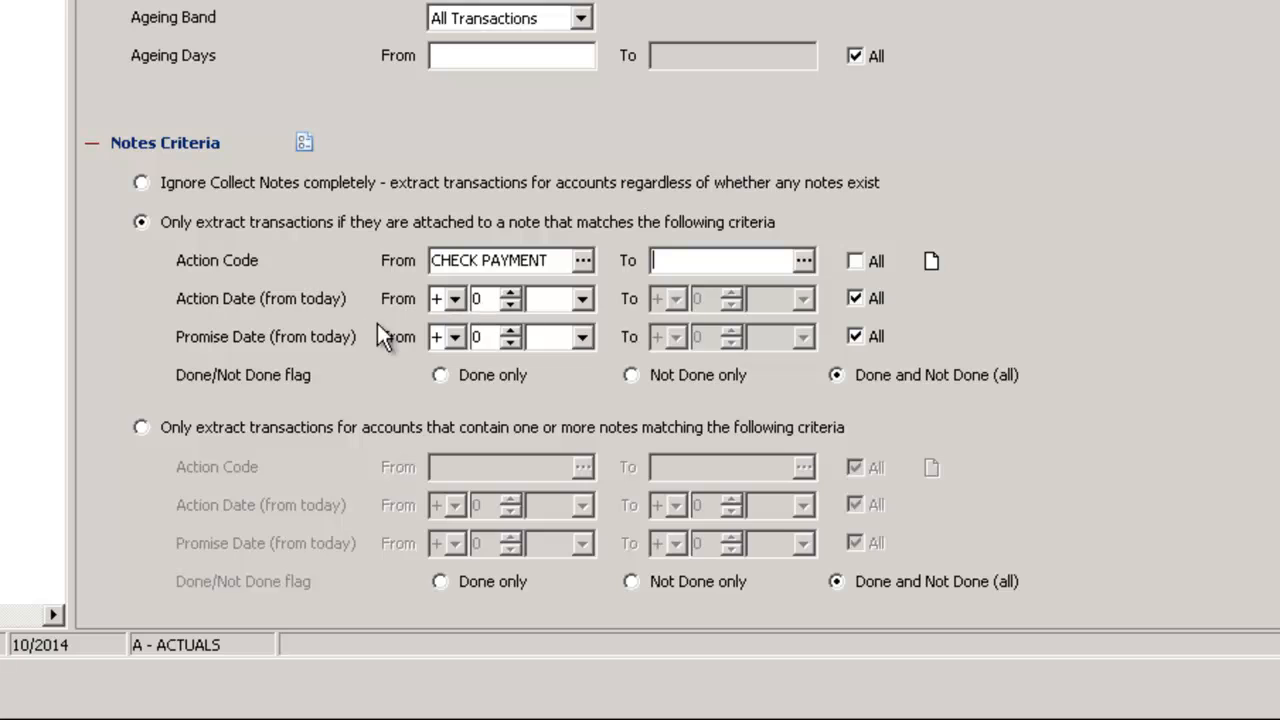
Start the note action date range at -6 Week and switch extraction to accounts containing one or more matching notes
{"action": "left_click", "coordinate": [484, 300]}
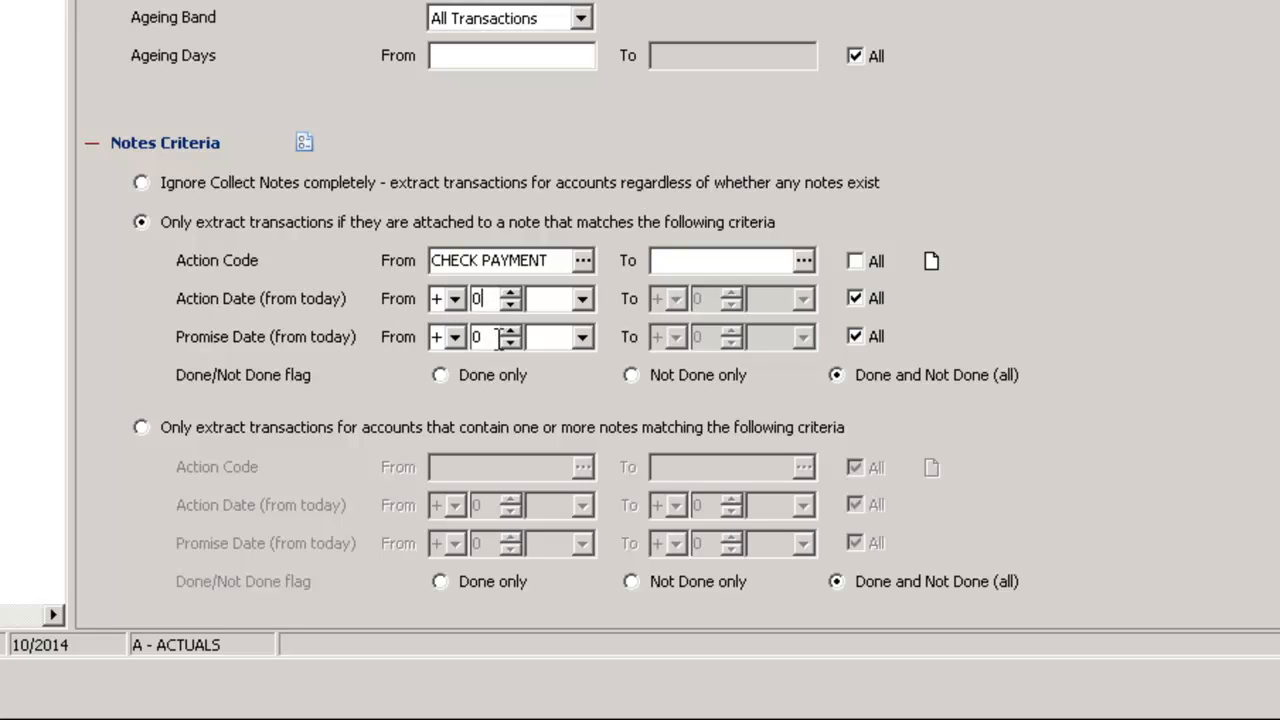
{"action": "left_click", "coordinate": [451, 301]}
{"action": "left_click", "coordinate": [448, 343]}
{"action": "left_click", "coordinate": [510, 294]}
{"action": "left_click", "coordinate": [510, 296]}
{"action": "left_click", "coordinate": [510, 296]}
{"action": "left_click", "coordinate": [510, 296]}
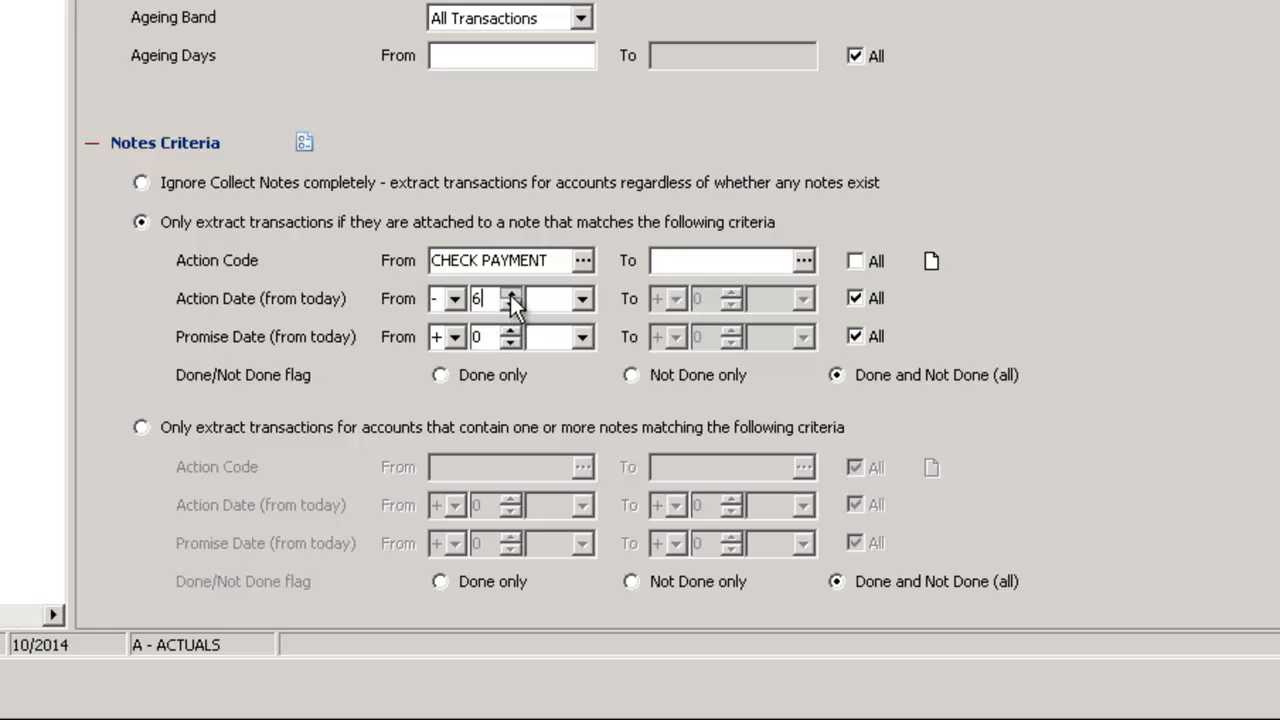
{"action": "left_click", "coordinate": [581, 299]}
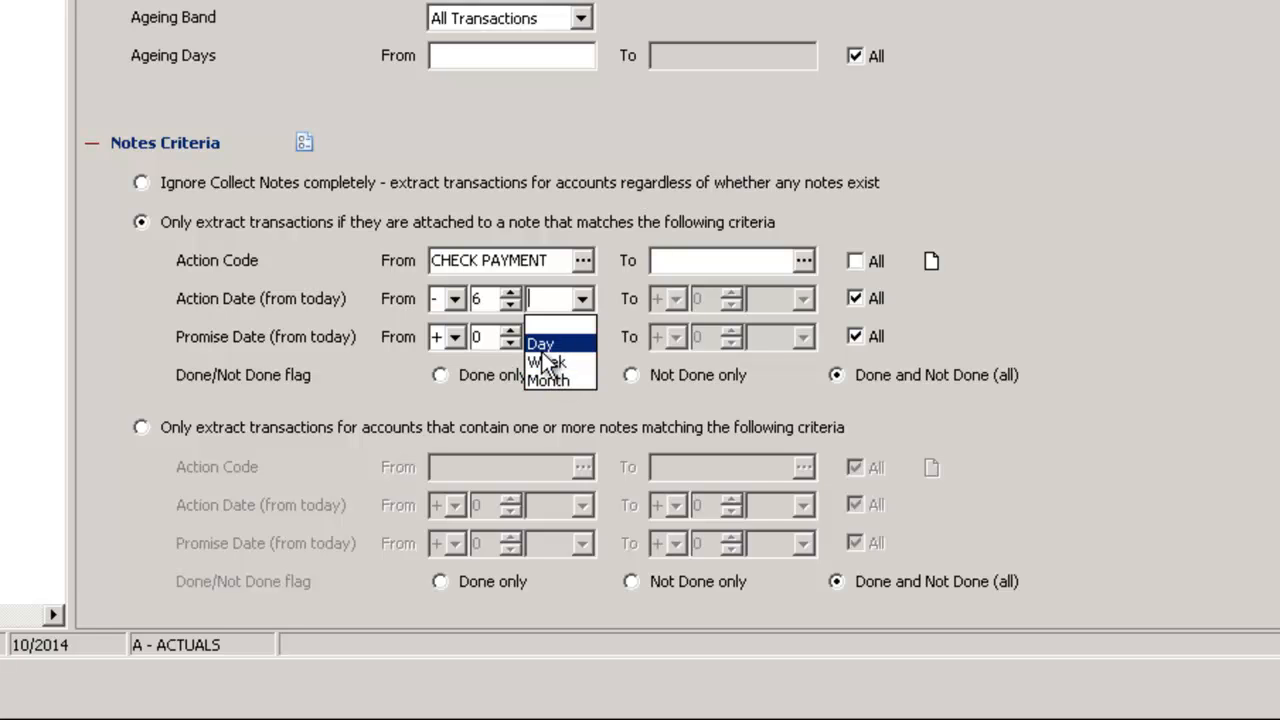
{"action": "left_click", "coordinate": [540, 343]}
{"action": "left_click", "coordinate": [482, 298]}
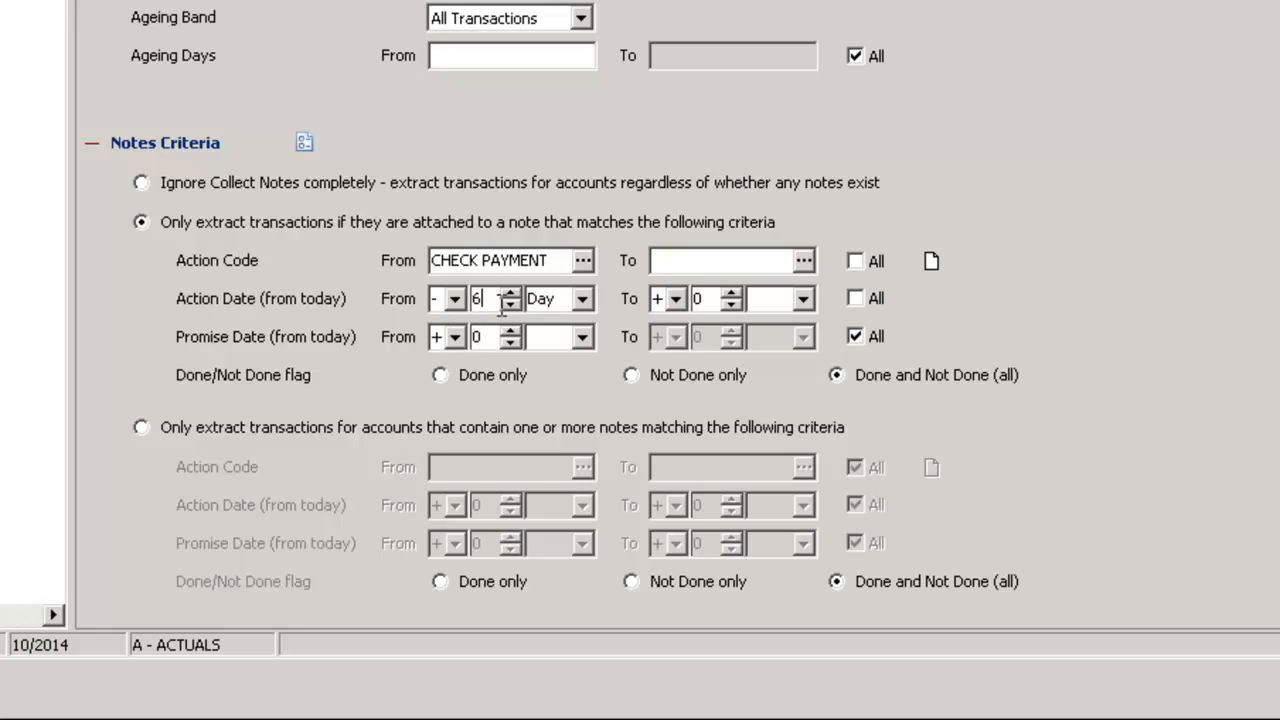
{"action": "left_click", "coordinate": [581, 298]}
{"action": "left_click", "coordinate": [560, 360]}
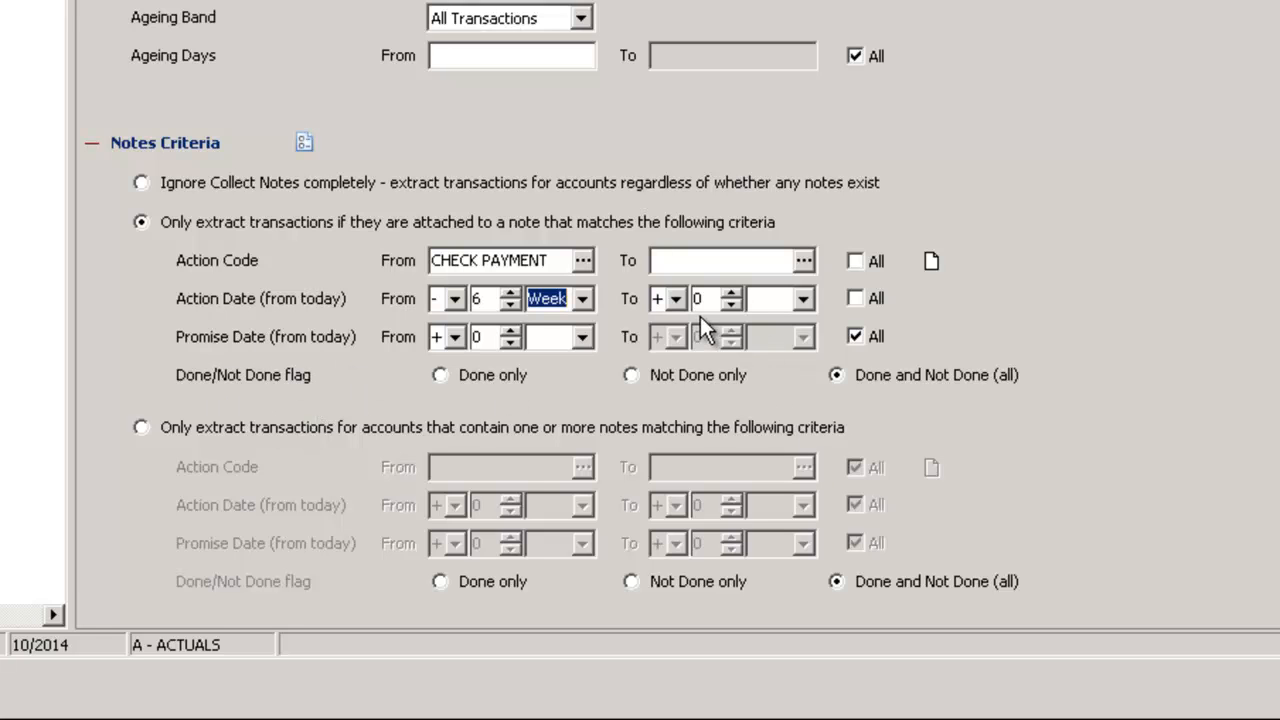
{"action": "left_click", "coordinate": [141, 428]}
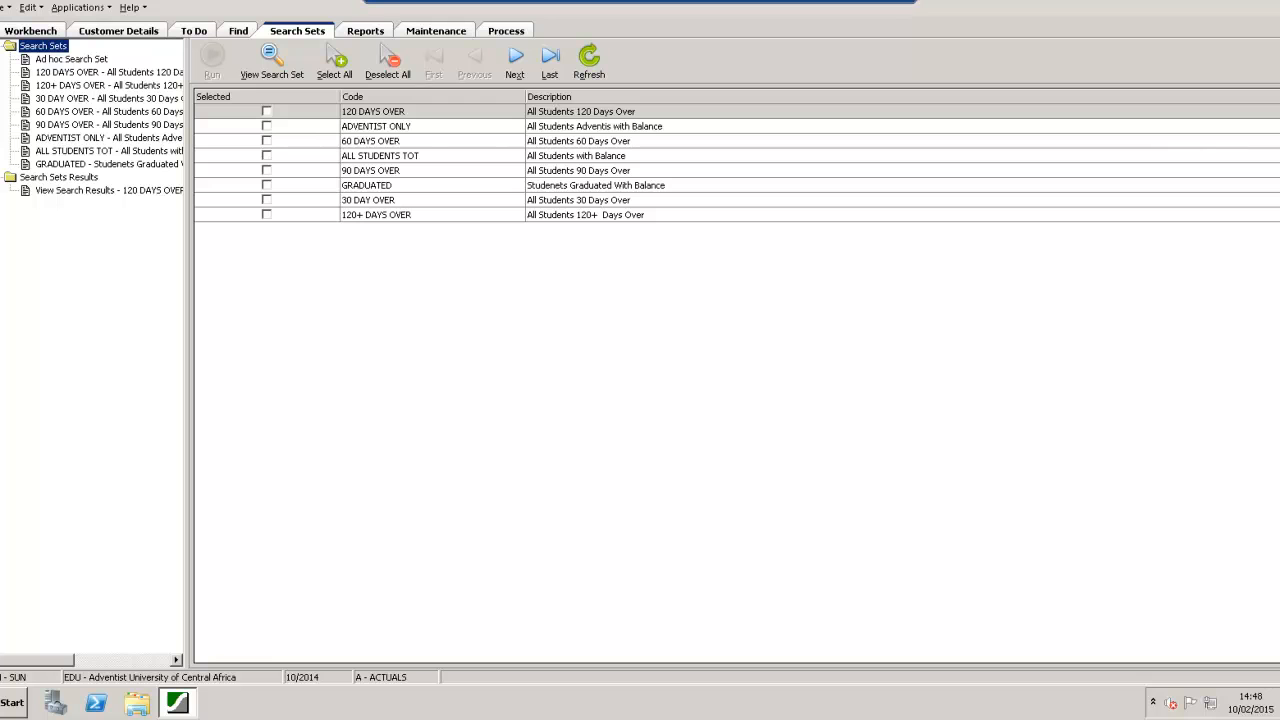
Run the ADVENTIST ONLY search set and open the search results for 120 DAYS OVER
{"action": "left_click", "coordinate": [62, 138]}
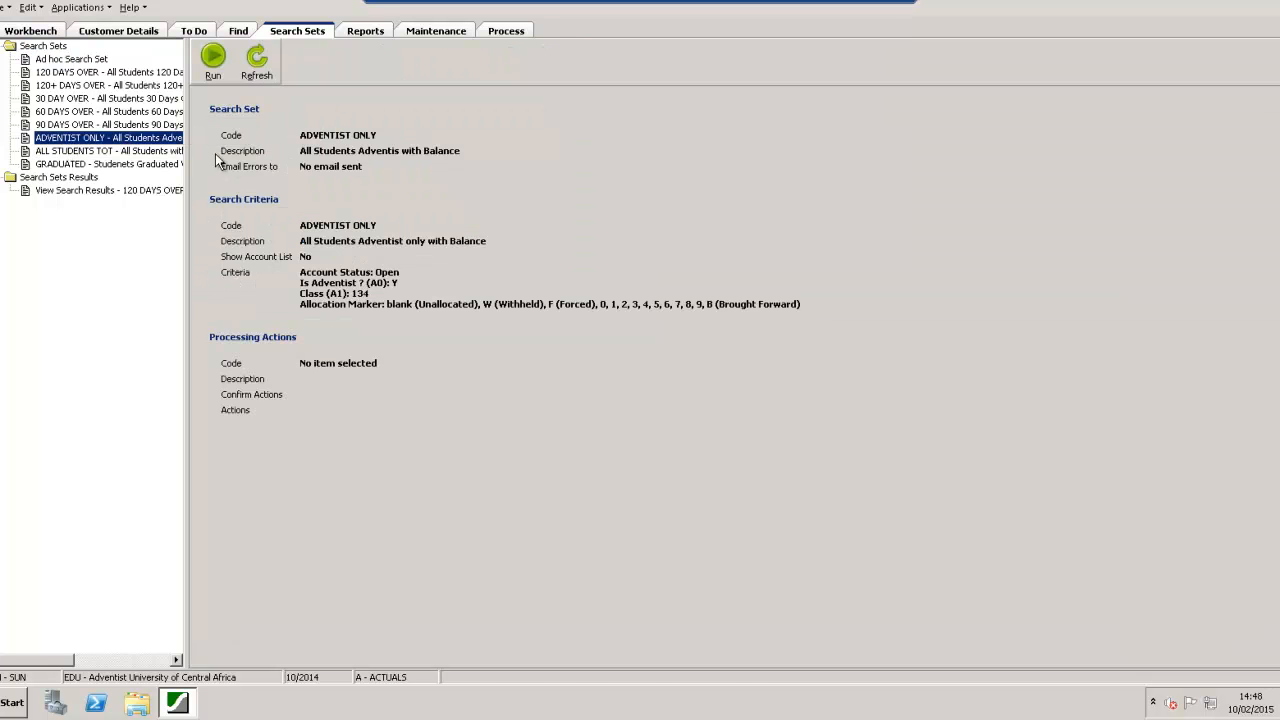
{"action": "left_click", "coordinate": [209, 78]}
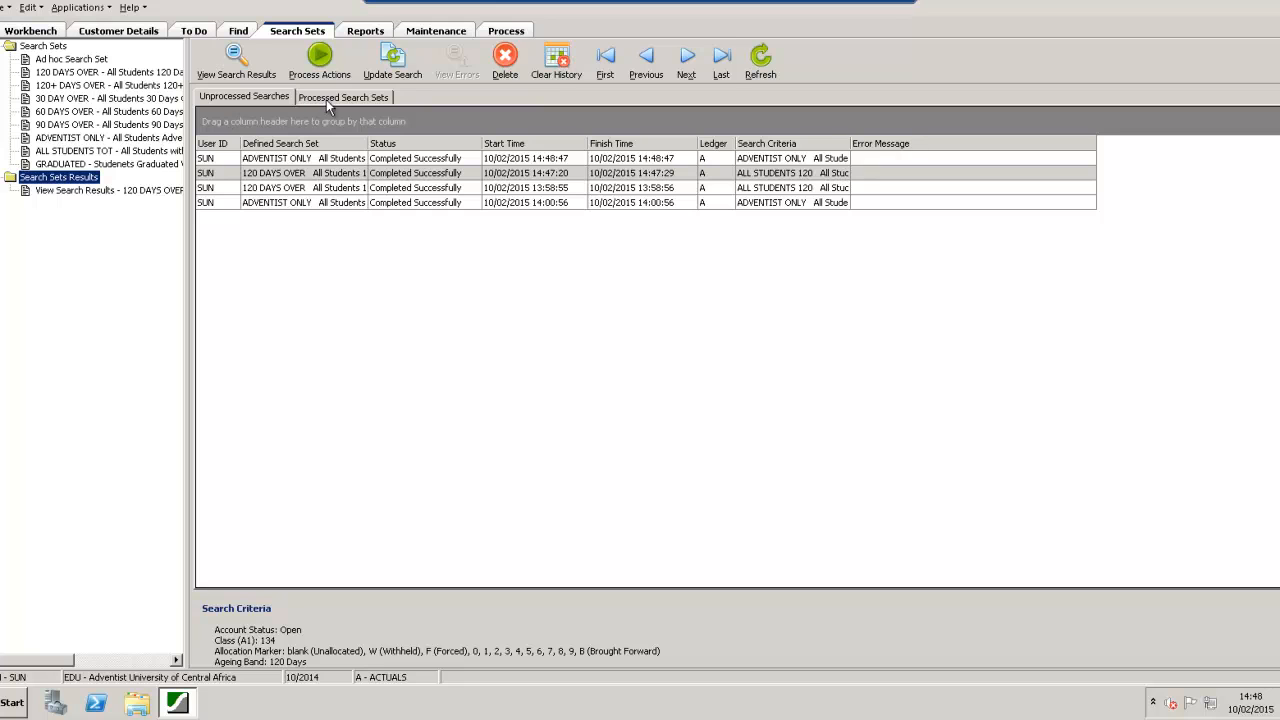
{"action": "left_click", "coordinate": [235, 68]}
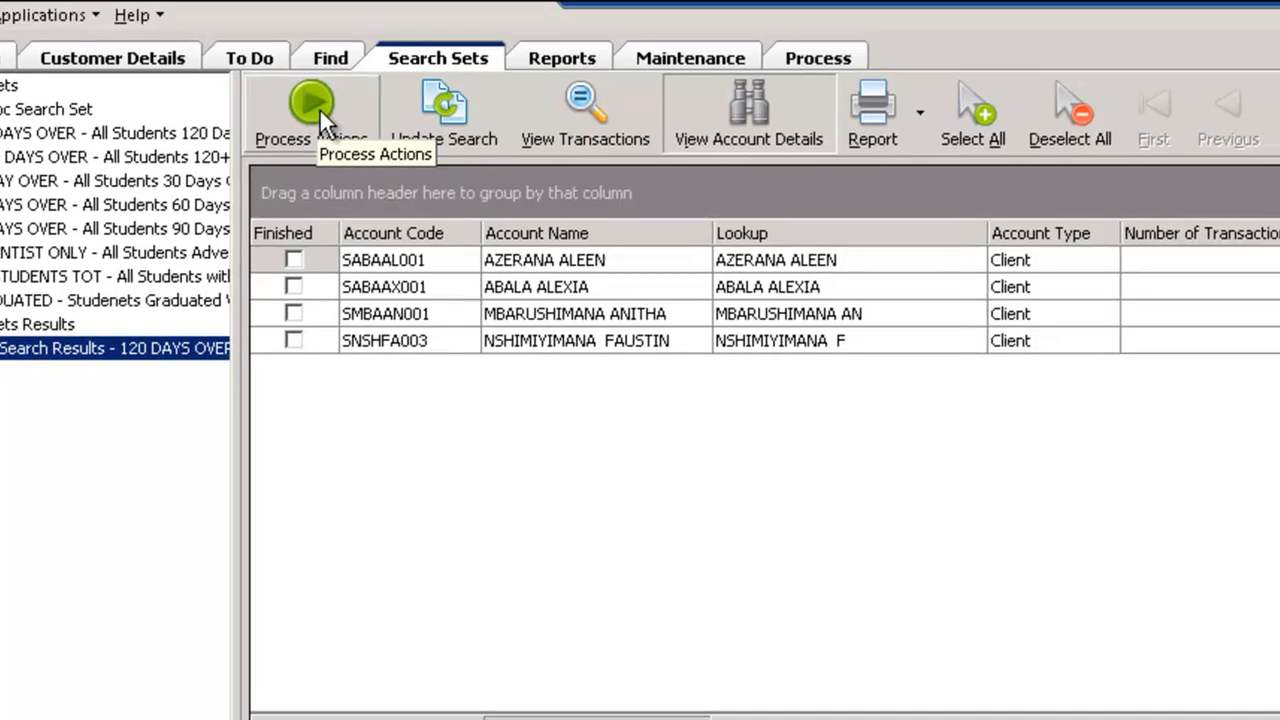
Process the 120 DAYS OVER search results with the STATEMENT processing action
{"action": "left_click", "coordinate": [335, 122]}
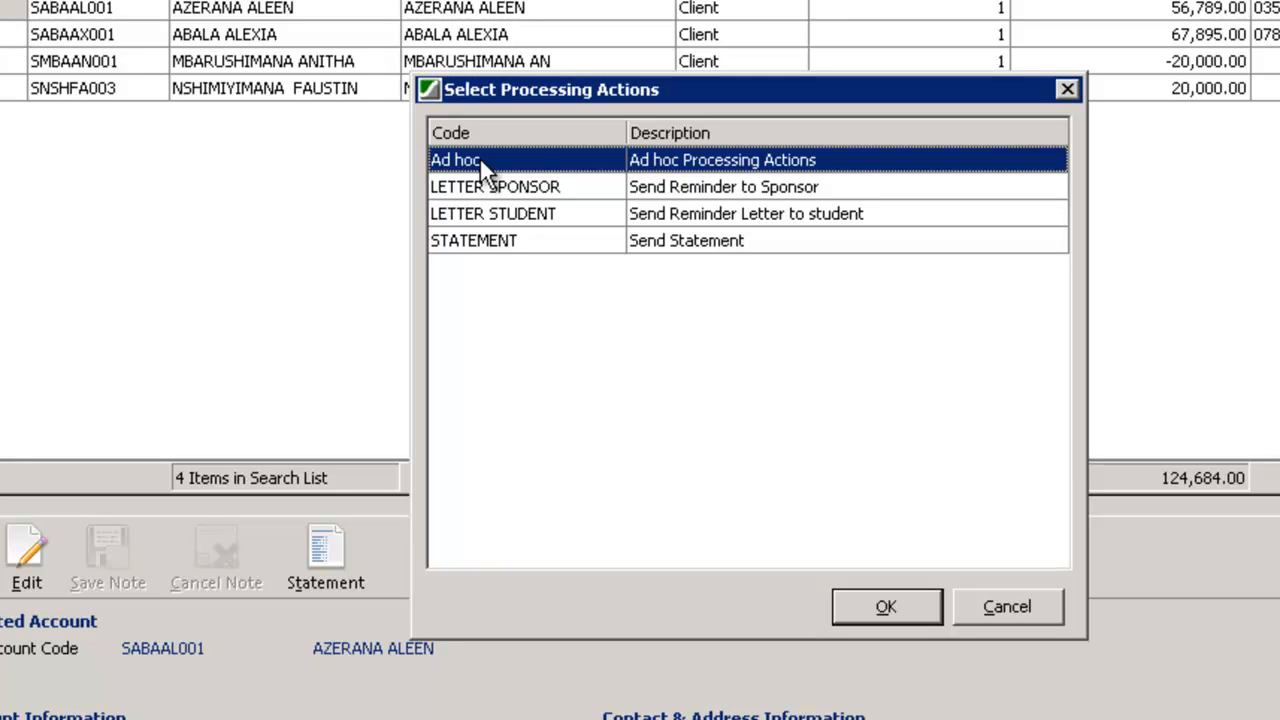
{"action": "left_click", "coordinate": [478, 248]}
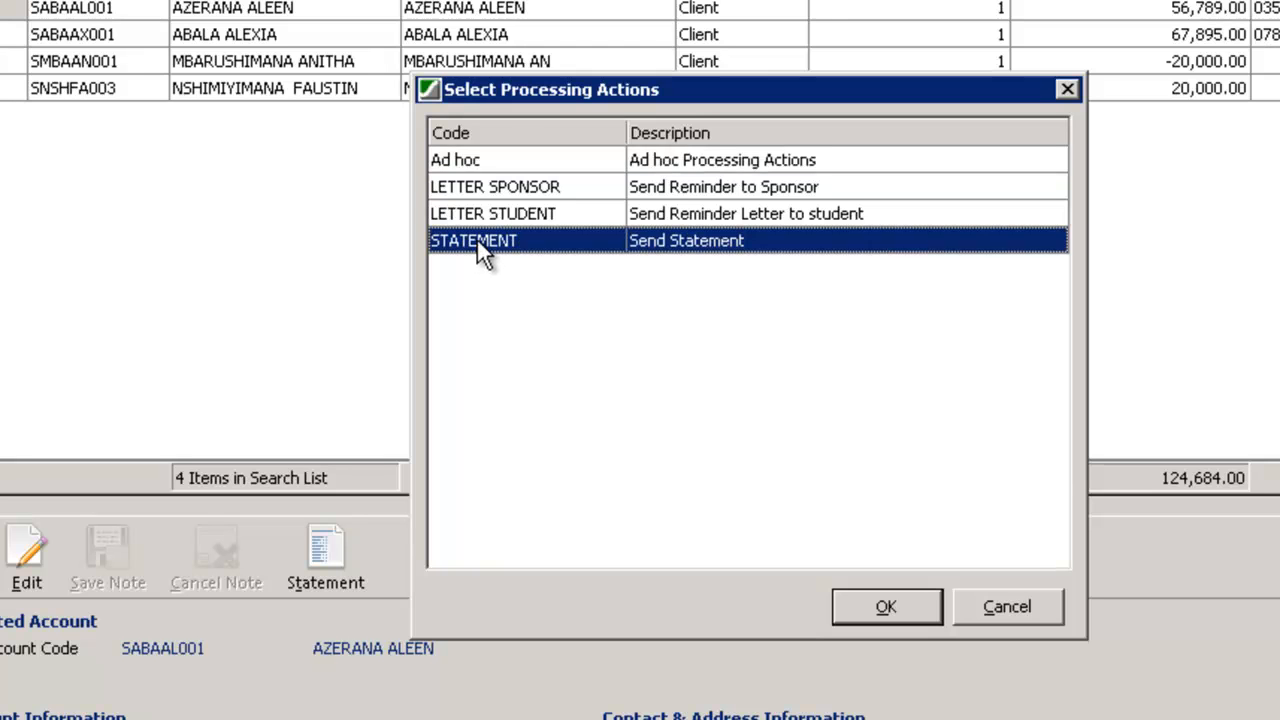
{"action": "left_click", "coordinate": [886, 610]}
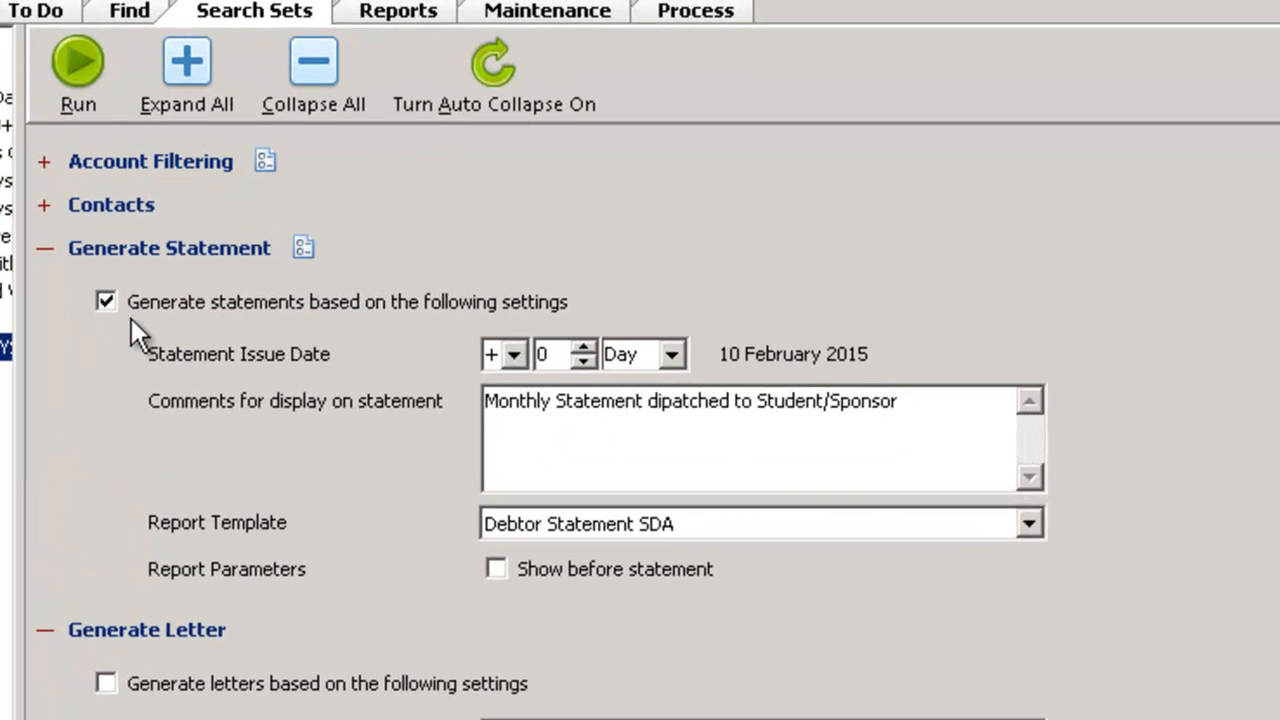
Examine the statement issue date offset, its unit options and the statement comment, keeping the date at +0 Day
{"action": "left_click", "coordinate": [660, 440]}
{"action": "left_click", "coordinate": [584, 346]}
{"action": "left_click", "coordinate": [583, 362]}
{"action": "left_click", "coordinate": [583, 346]}
{"action": "left_click", "coordinate": [583, 362]}
{"action": "left_click", "coordinate": [672, 354]}
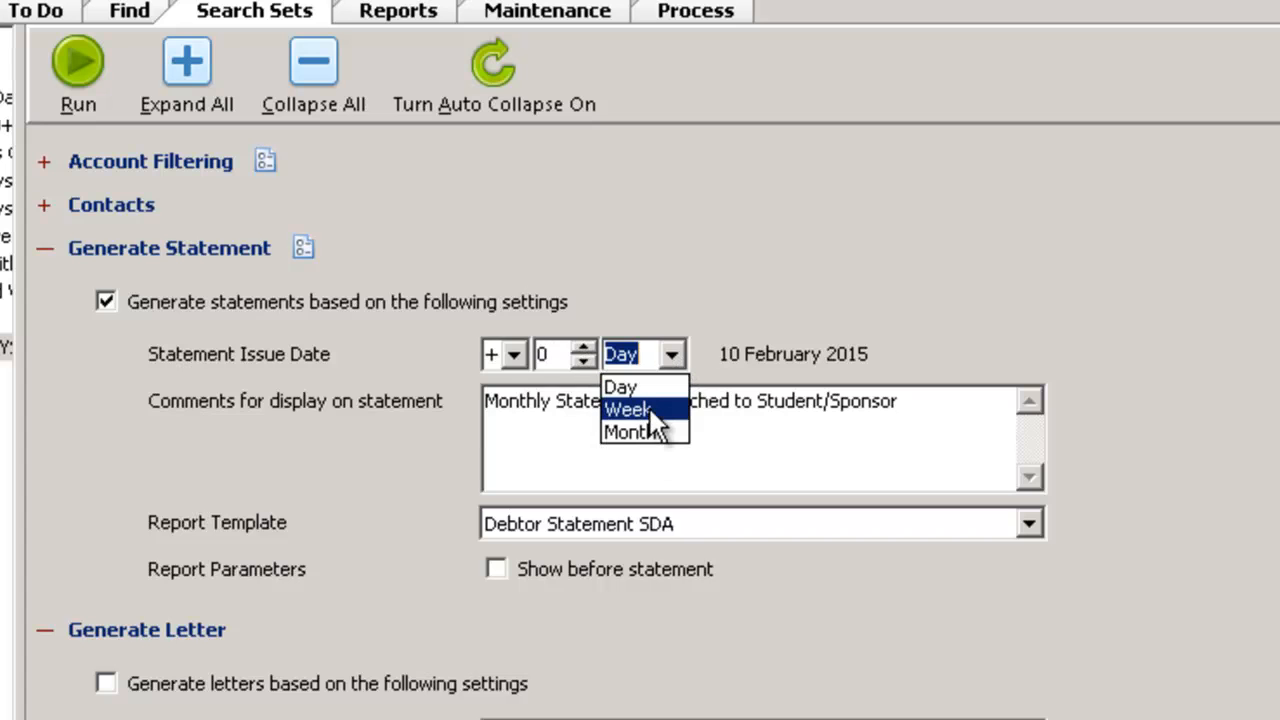
{"action": "left_click", "coordinate": [953, 292]}
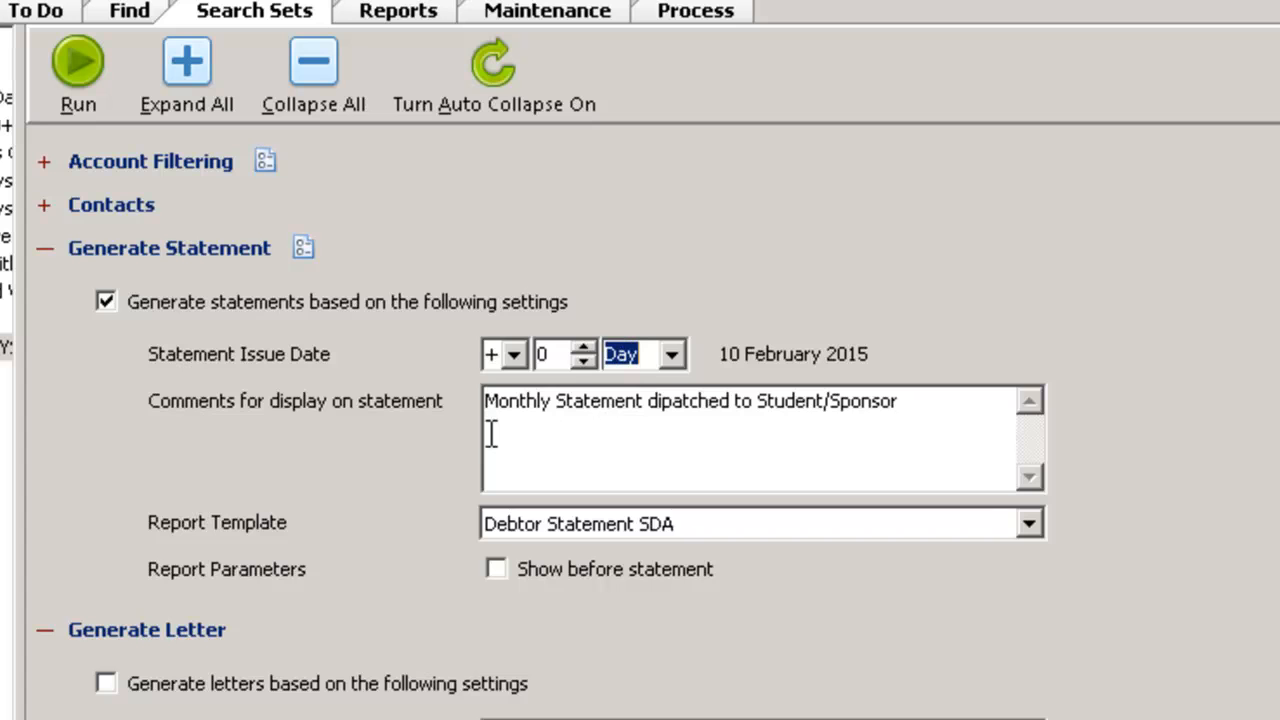
{"action": "left_click_drag", "start_coordinate": [914, 408], "coordinate": [474, 423]}
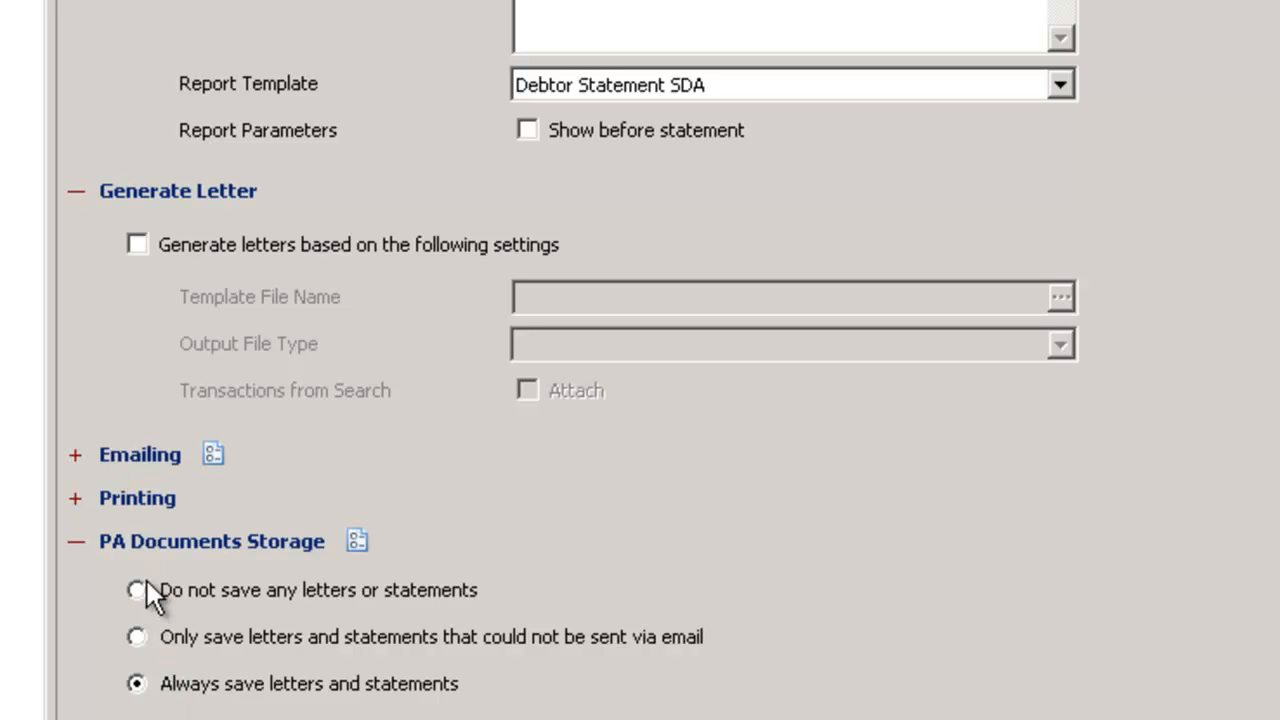
Expand the emailing settings and review the CC and BCC lists, the subject and the body text
{"action": "left_click", "coordinate": [75, 456]}
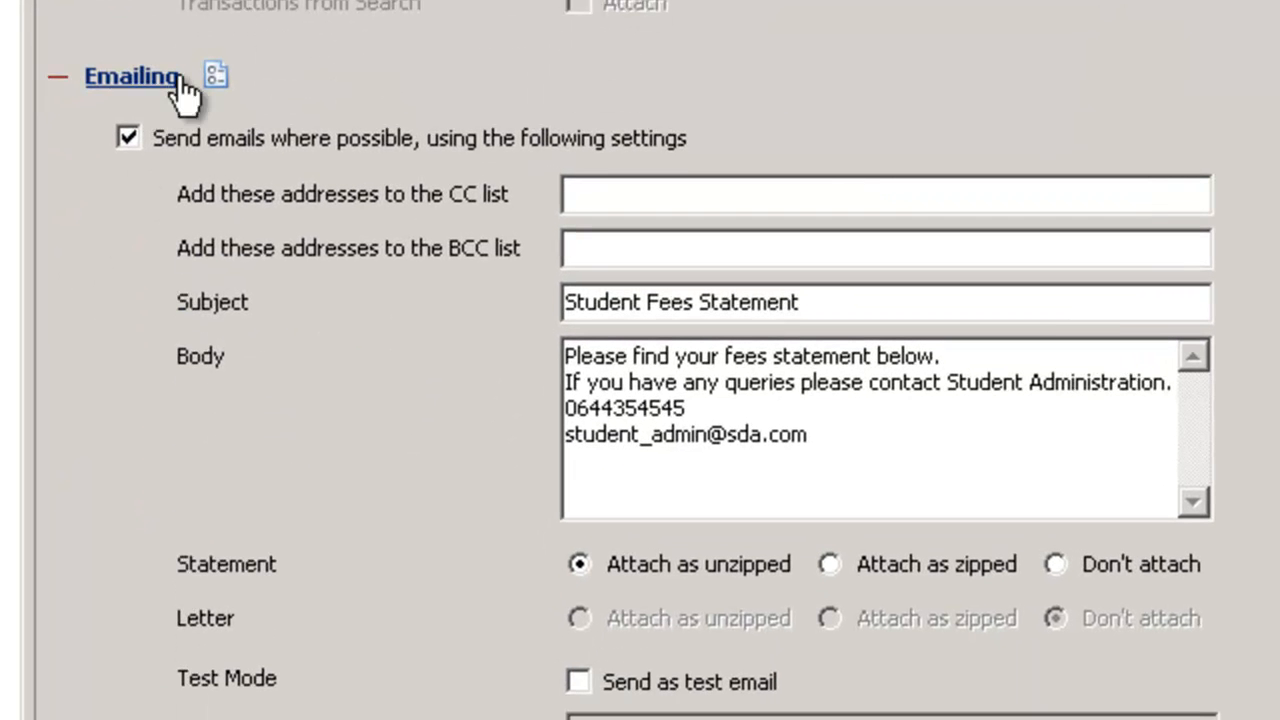
{"action": "left_click_drag", "start_coordinate": [851, 437], "coordinate": [526, 320]}
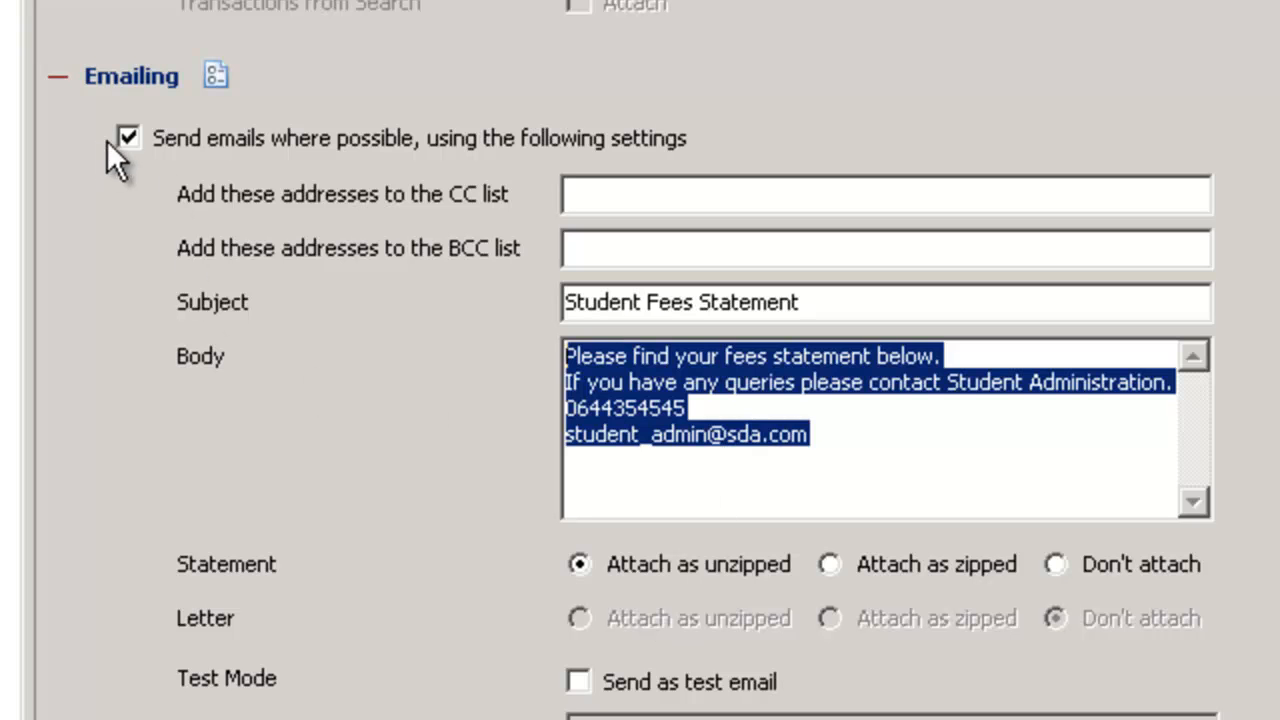
{"action": "left_click", "coordinate": [614, 194]}
{"action": "left_click", "coordinate": [596, 248]}
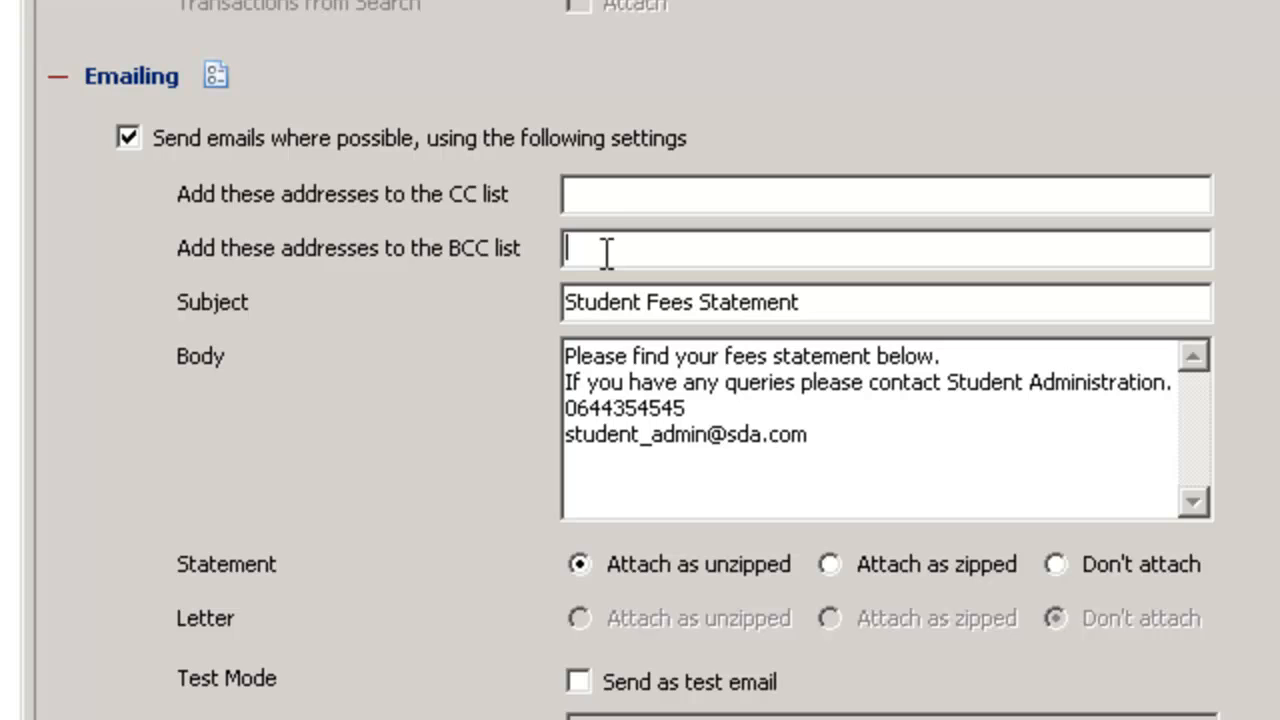
{"action": "left_click_drag", "start_coordinate": [831, 299], "coordinate": [113, 316]}
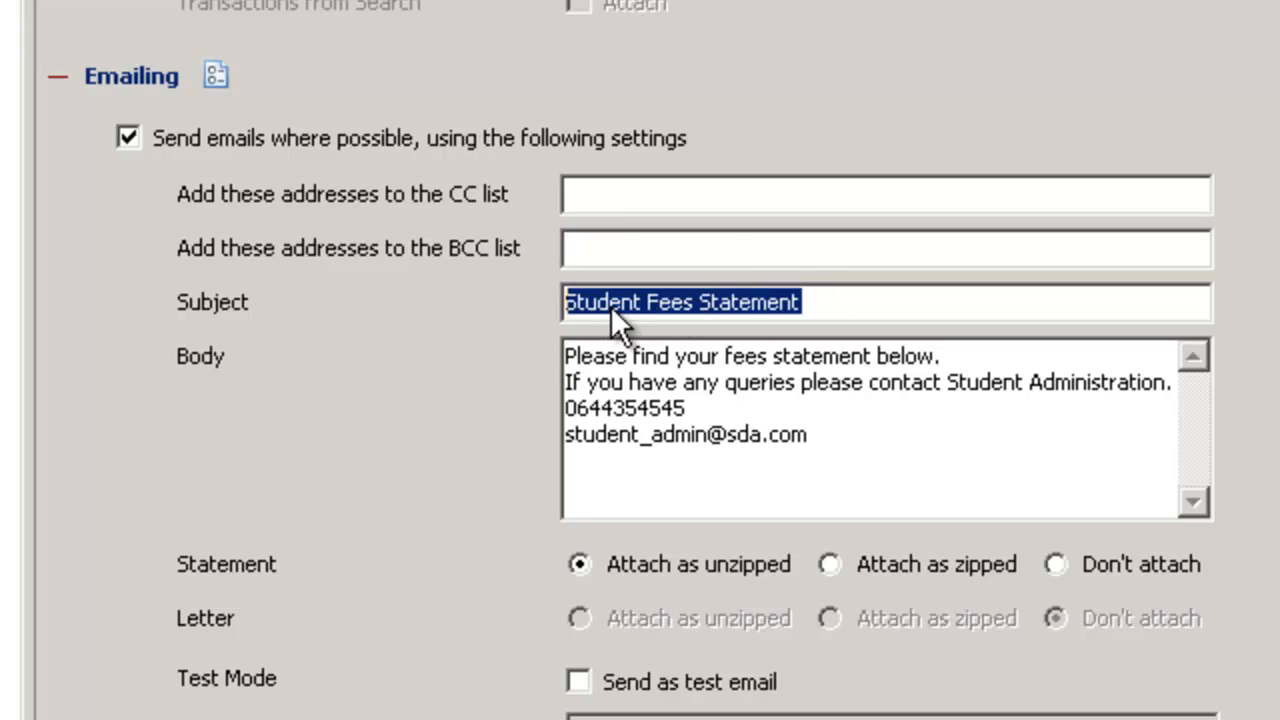
{"action": "left_click_drag", "start_coordinate": [846, 437], "coordinate": [510, 352]}
{"action": "left_click_drag", "start_coordinate": [852, 300], "coordinate": [567, 300]}
{"action": "left_click_drag", "start_coordinate": [835, 434], "coordinate": [527, 332]}
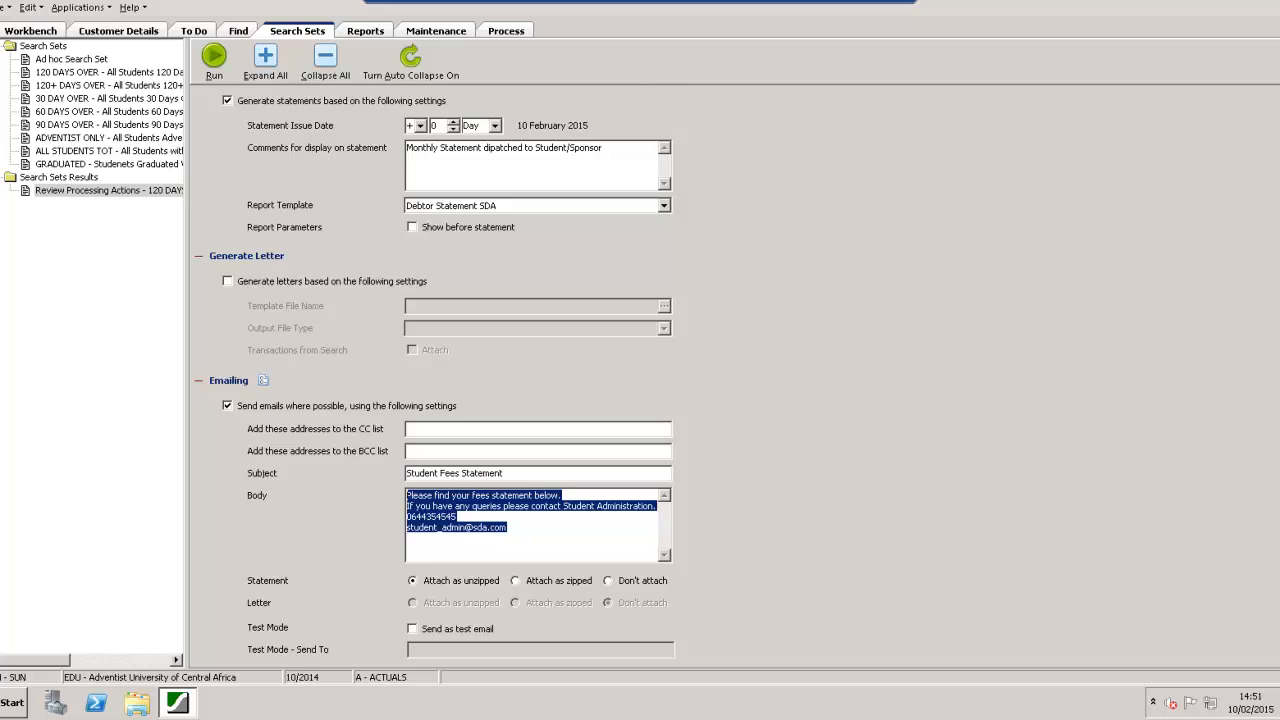
Set printing to only print letters and statements that could not be sent via email
{"action": "scroll", "coordinate": [1177, 500], "scroll_direction": "down", "scroll_amount": 3}
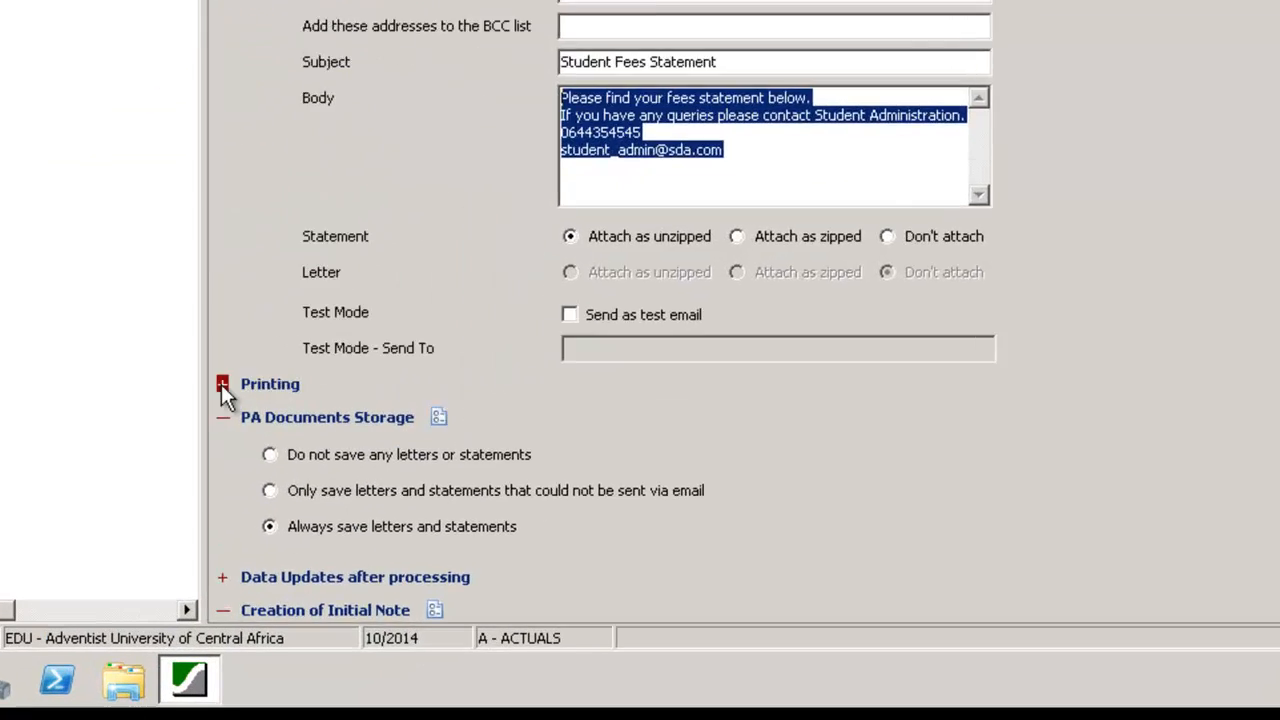
{"action": "left_click", "coordinate": [222, 384]}
{"action": "left_click", "coordinate": [274, 376]}
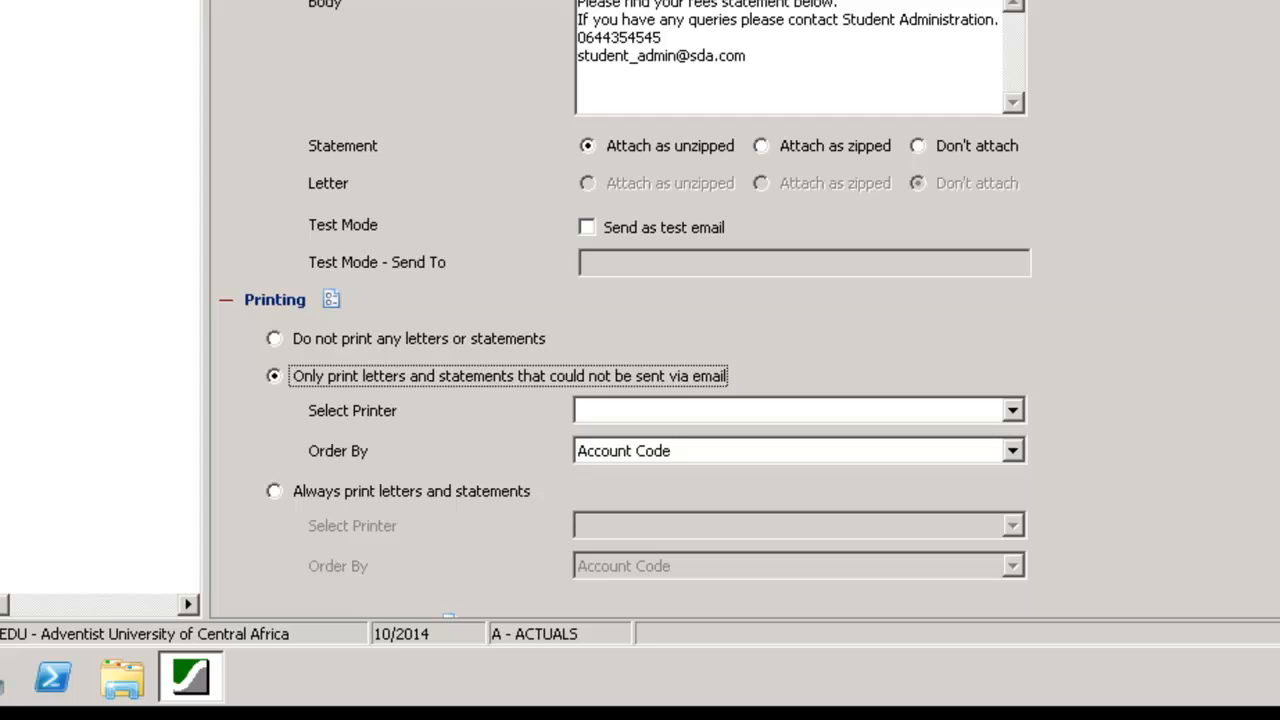
Configure the initial note with action code STAT, attach the transactions from the search and mark its status as Done
{"action": "scroll", "coordinate": [745, 310], "scroll_direction": "down", "scroll_amount": 7}
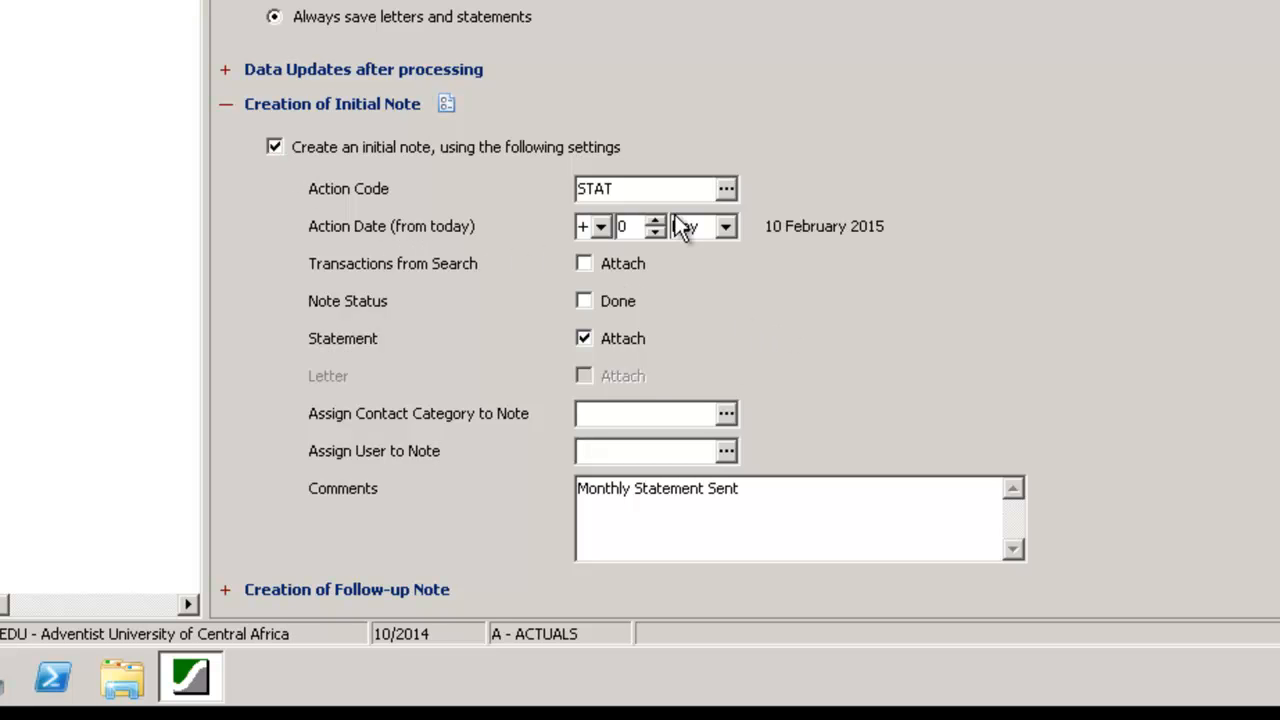
{"action": "left_click", "coordinate": [726, 188]}
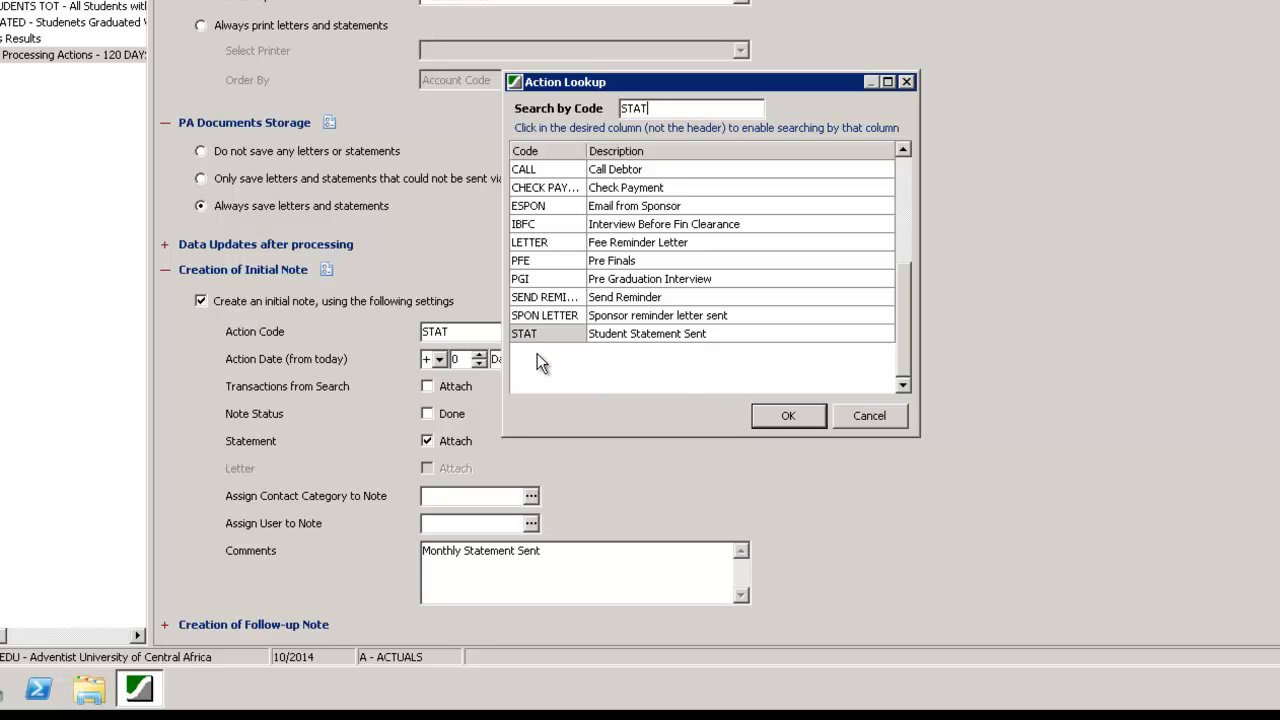
{"action": "left_click", "coordinate": [789, 416]}
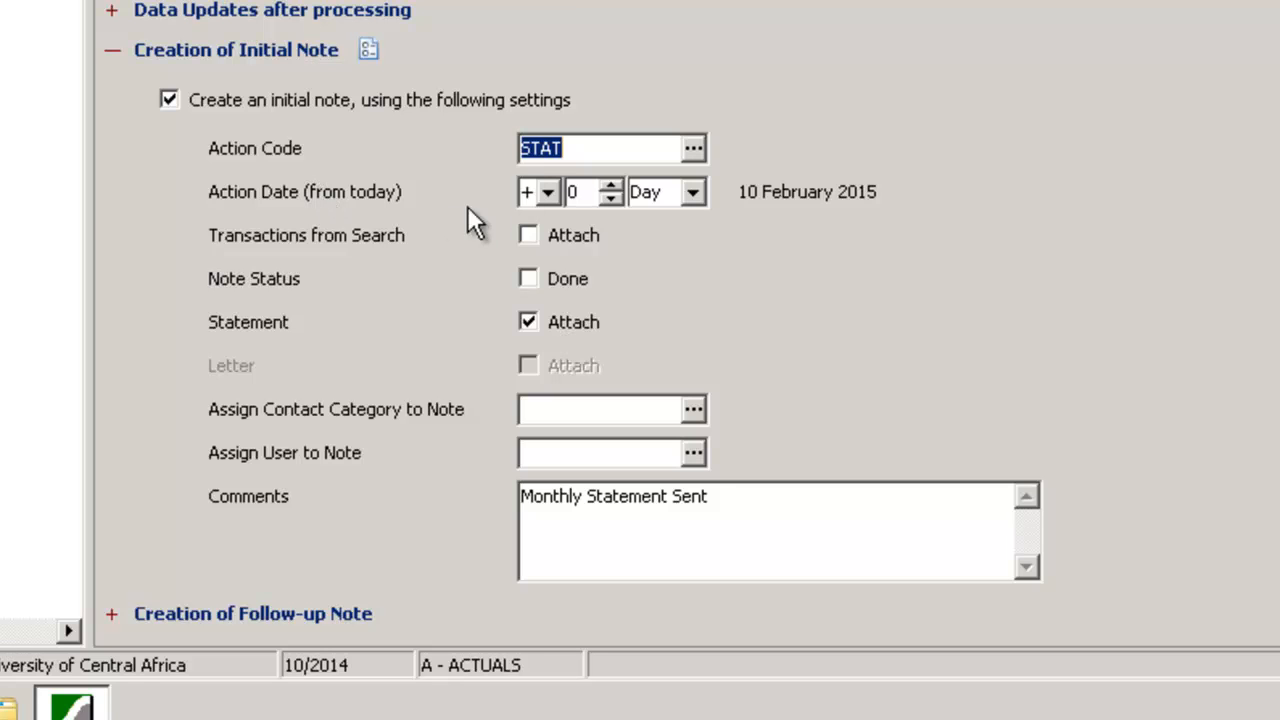
{"action": "left_click", "coordinate": [527, 234]}
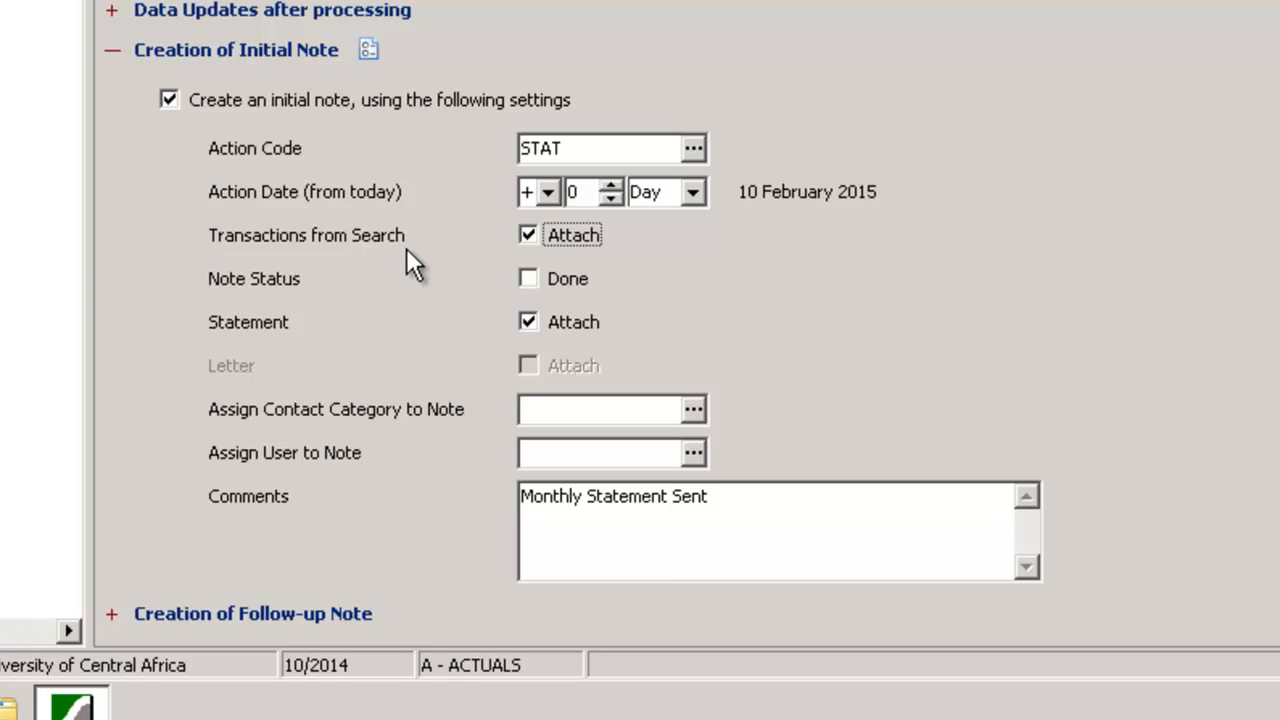
{"action": "left_click", "coordinate": [527, 280]}
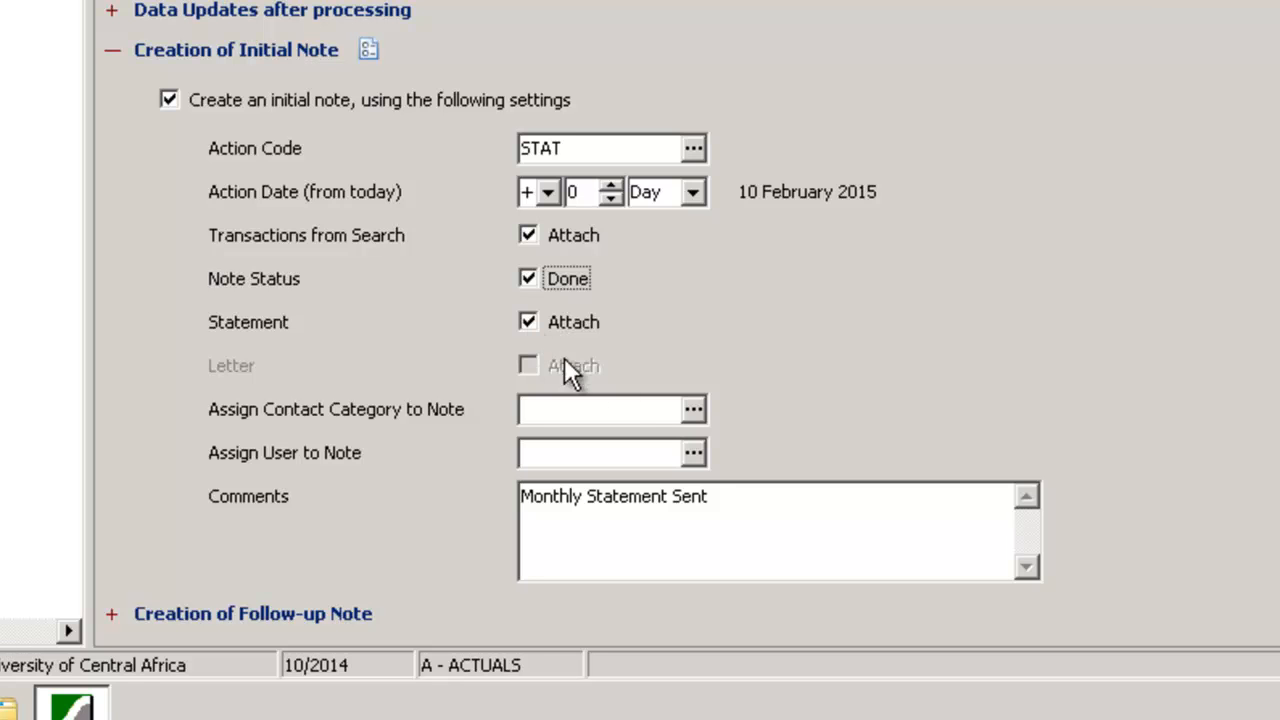
Assign user SUN and contact category STUDENT to the initial note
{"action": "left_click", "coordinate": [625, 459]}
{"action": "left_click", "coordinate": [698, 465]}
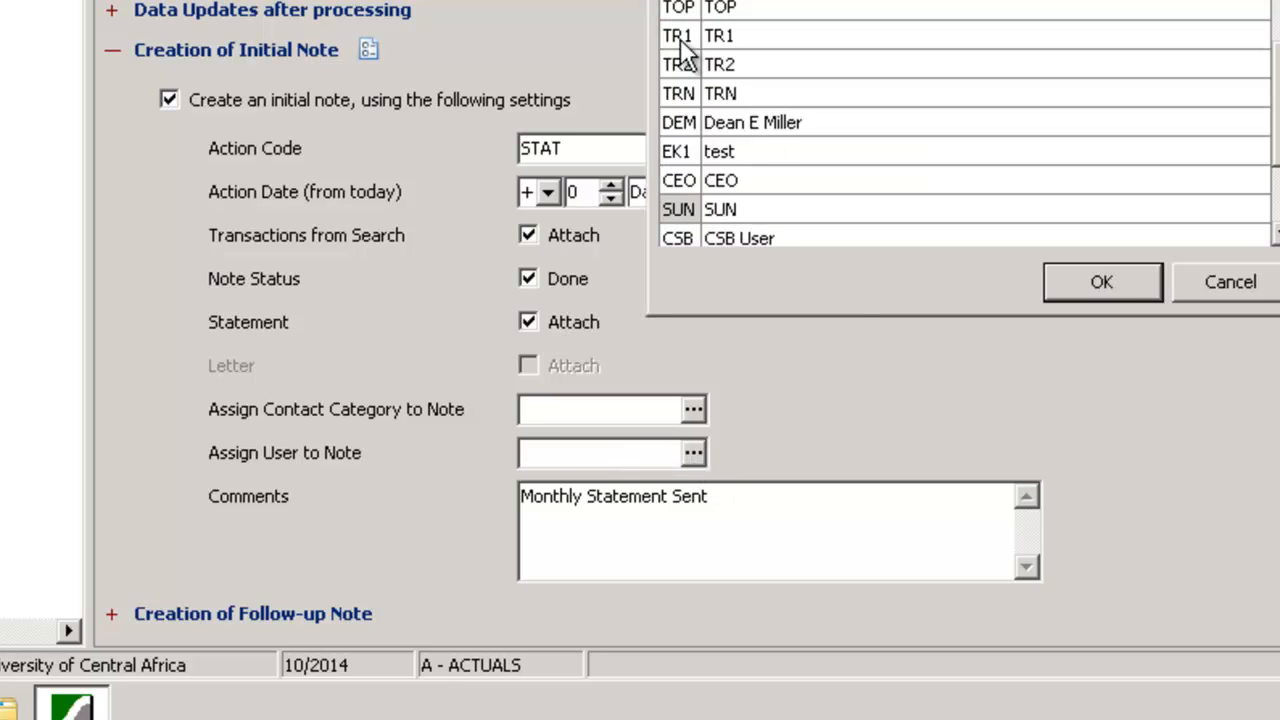
{"action": "double_click", "coordinate": [683, 209]}
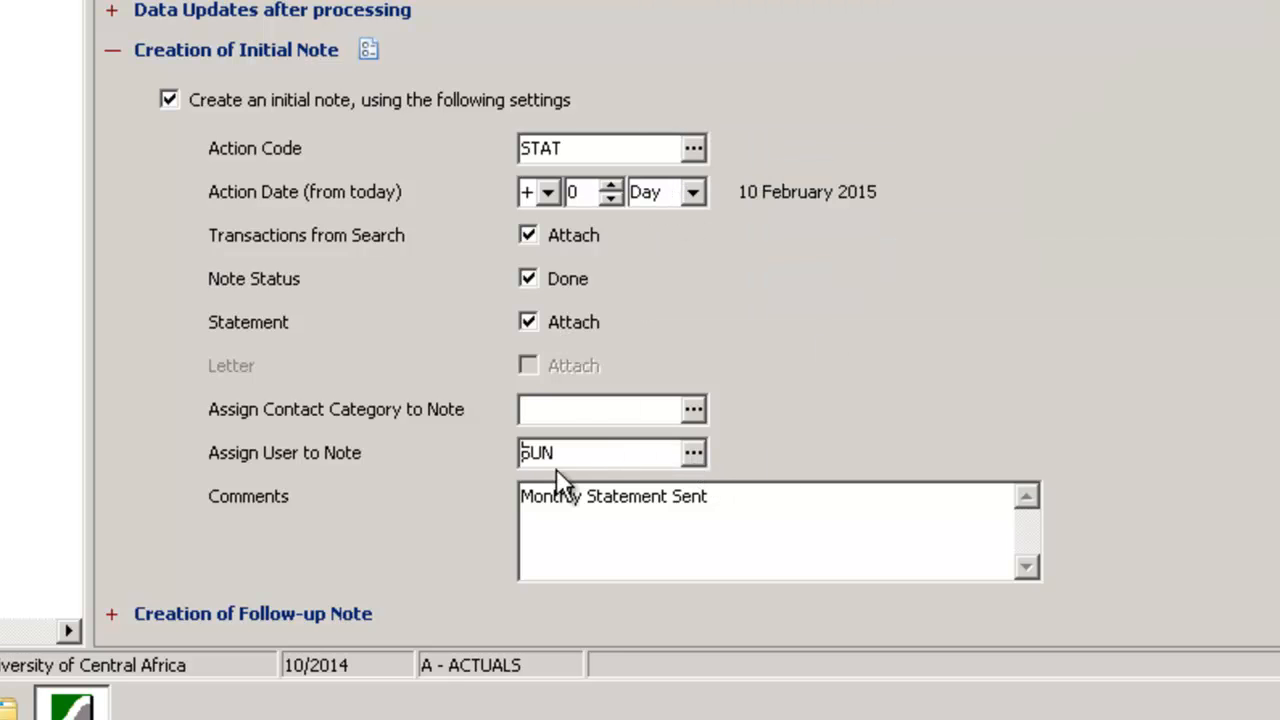
{"action": "left_click", "coordinate": [693, 409]}
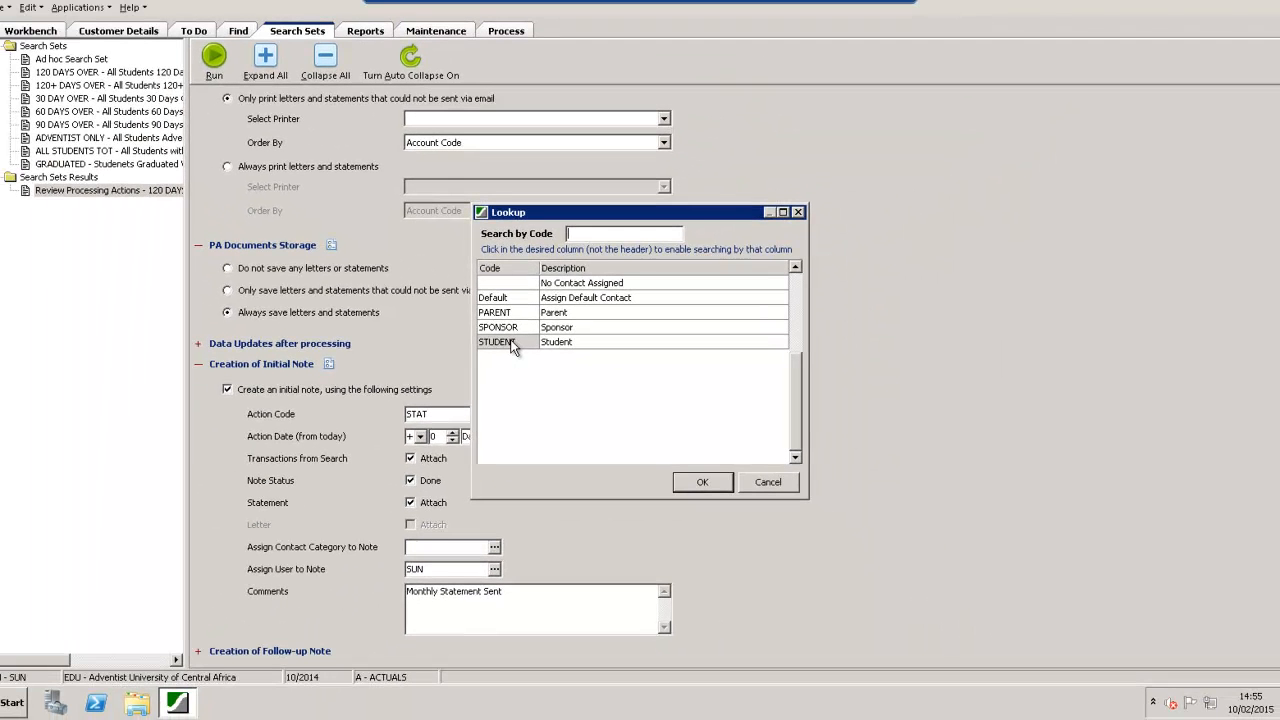
{"action": "left_click", "coordinate": [484, 314]}
{"action": "double_click", "coordinate": [513, 345]}
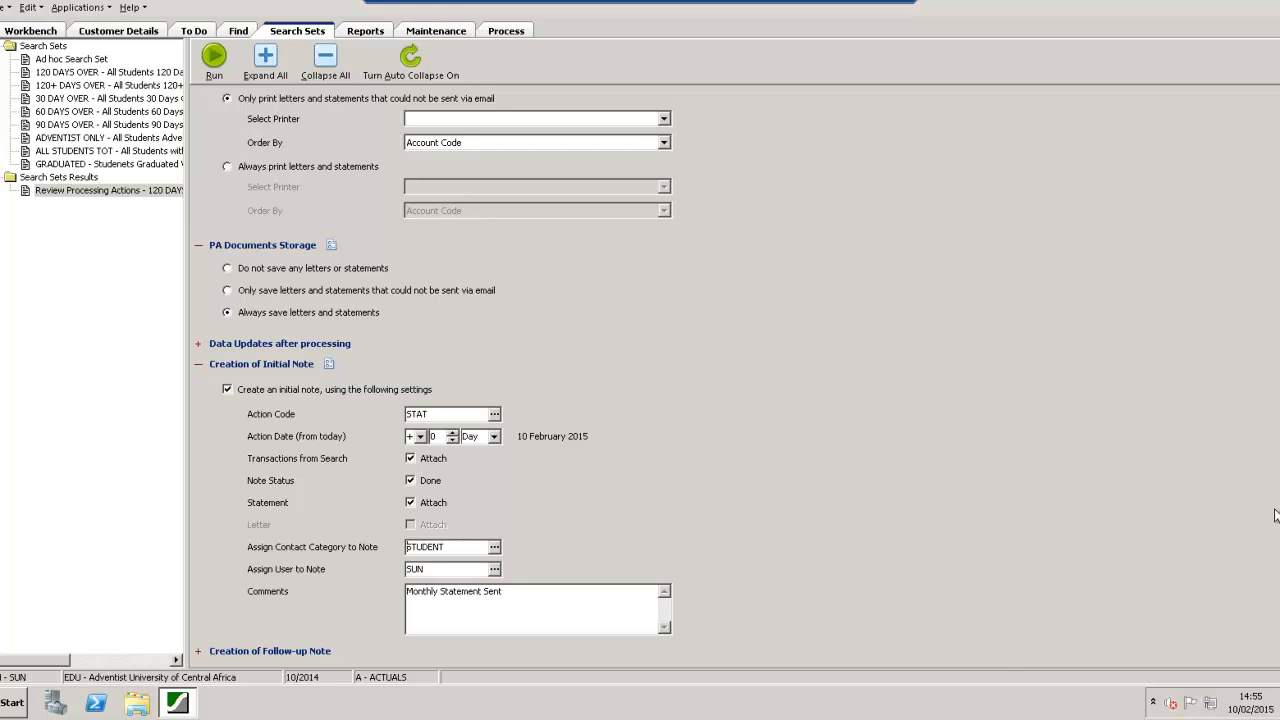
Enable a follow-up note with action code CALL, an action date of +2 Day from today and the statement attached
{"action": "left_click", "coordinate": [197, 651]}
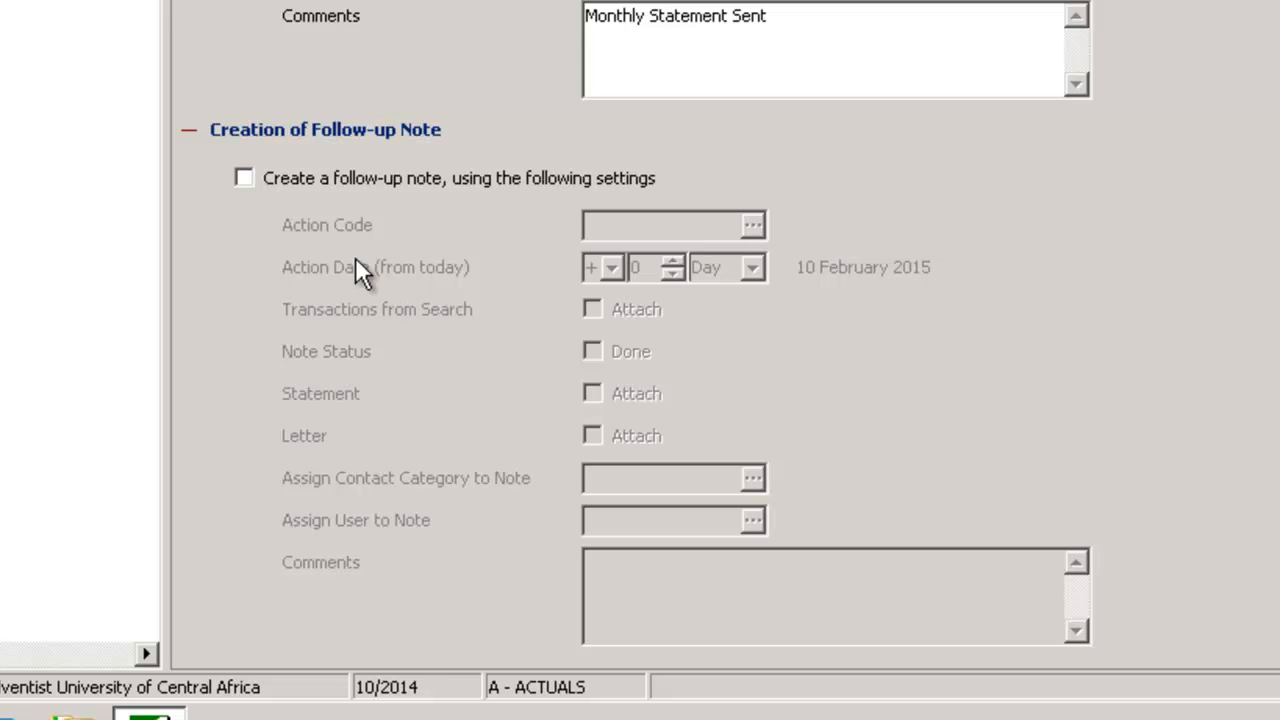
{"action": "left_click", "coordinate": [242, 179]}
{"action": "left_click", "coordinate": [755, 224]}
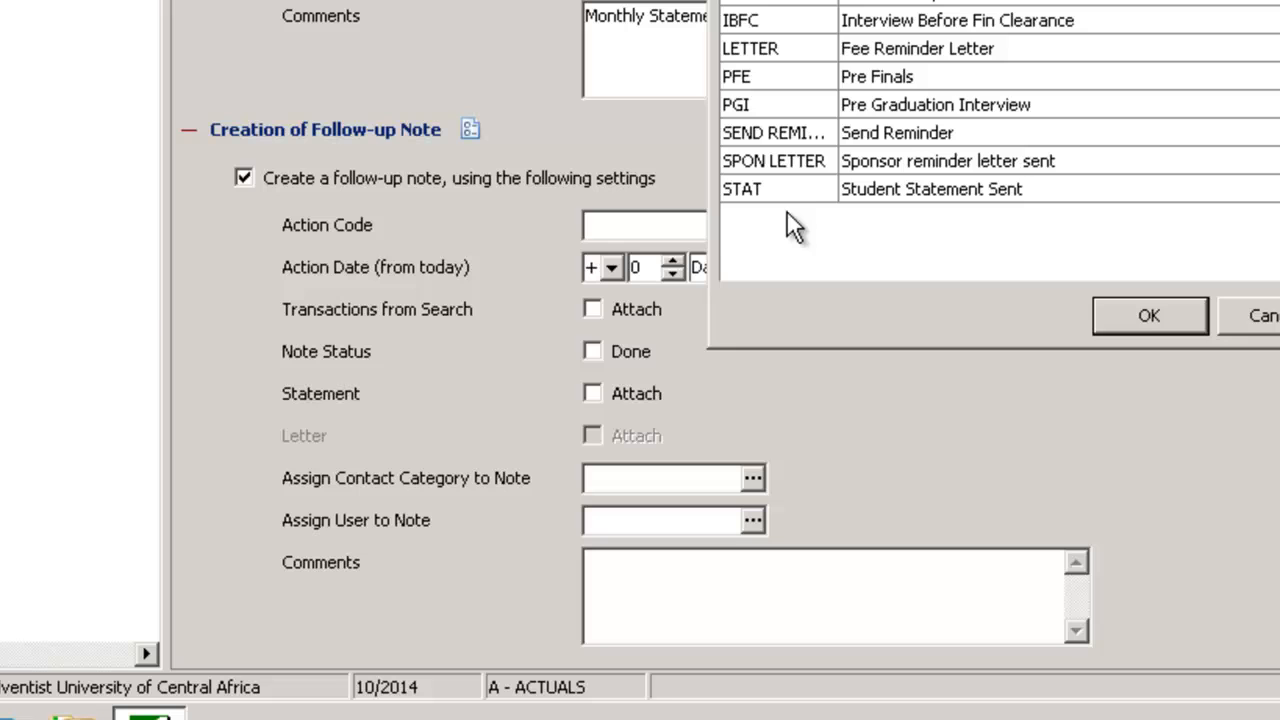
{"action": "double_click", "coordinate": [770, 1]}
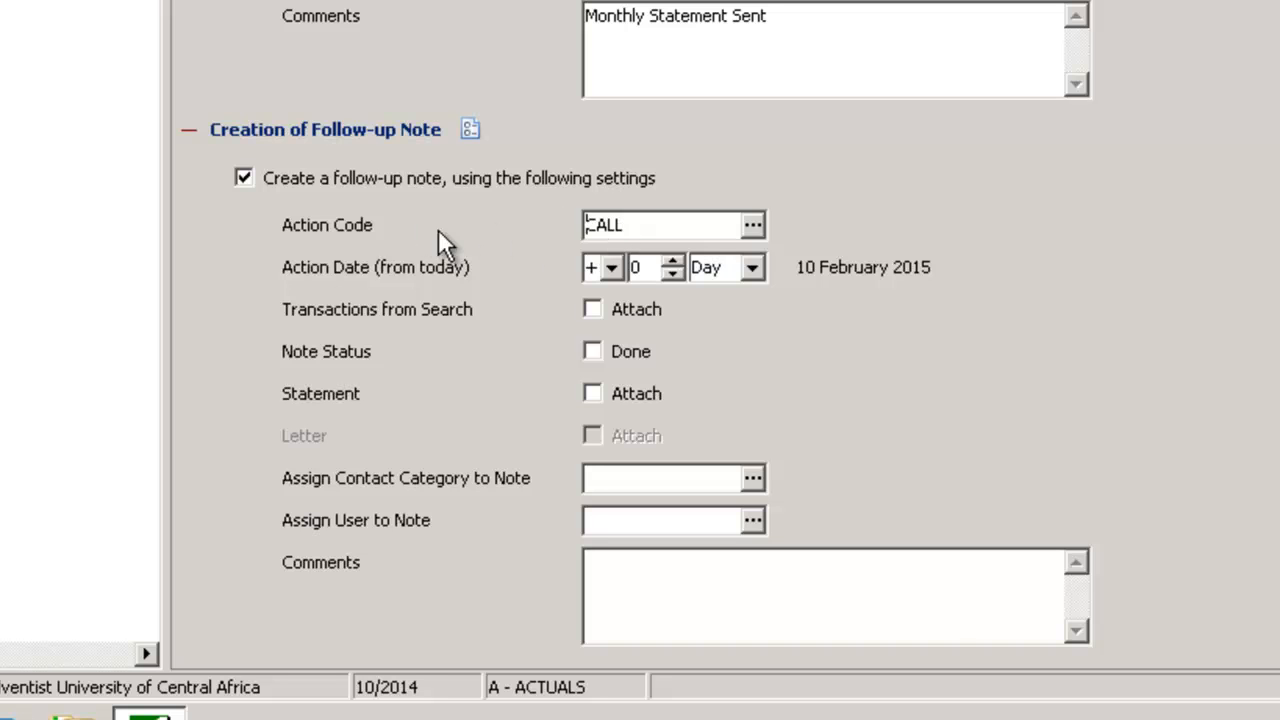
{"action": "left_click", "coordinate": [671, 260]}
{"action": "left_click", "coordinate": [671, 260]}
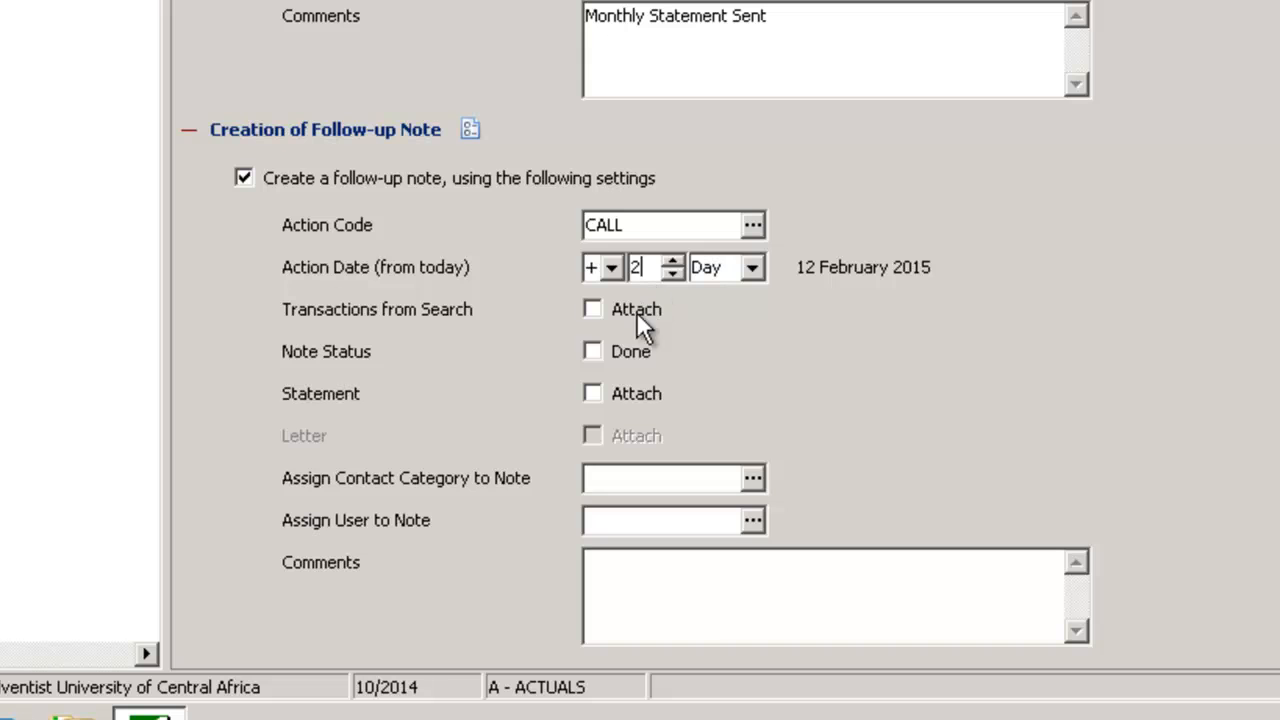
{"action": "left_click", "coordinate": [592, 395]}
Assign user SUN and contact category STUDENT to the follow-up note
{"action": "left_click", "coordinate": [752, 520]}
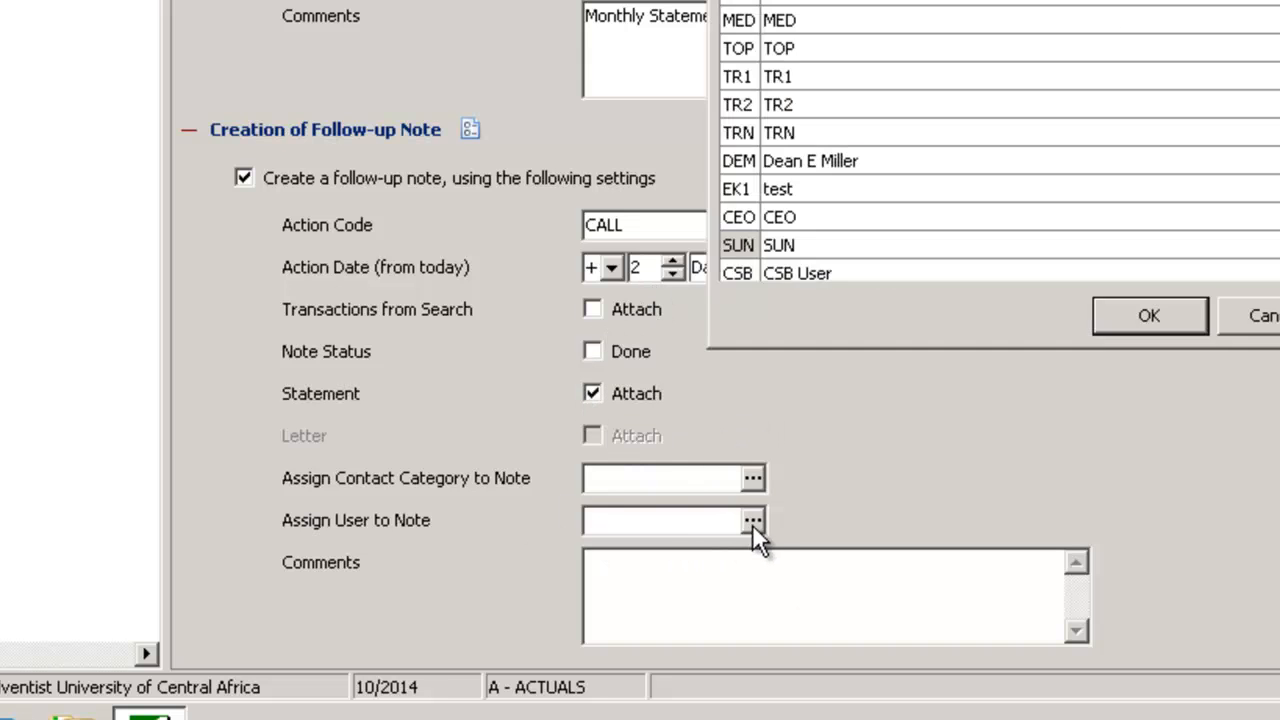
{"action": "double_click", "coordinate": [738, 245]}
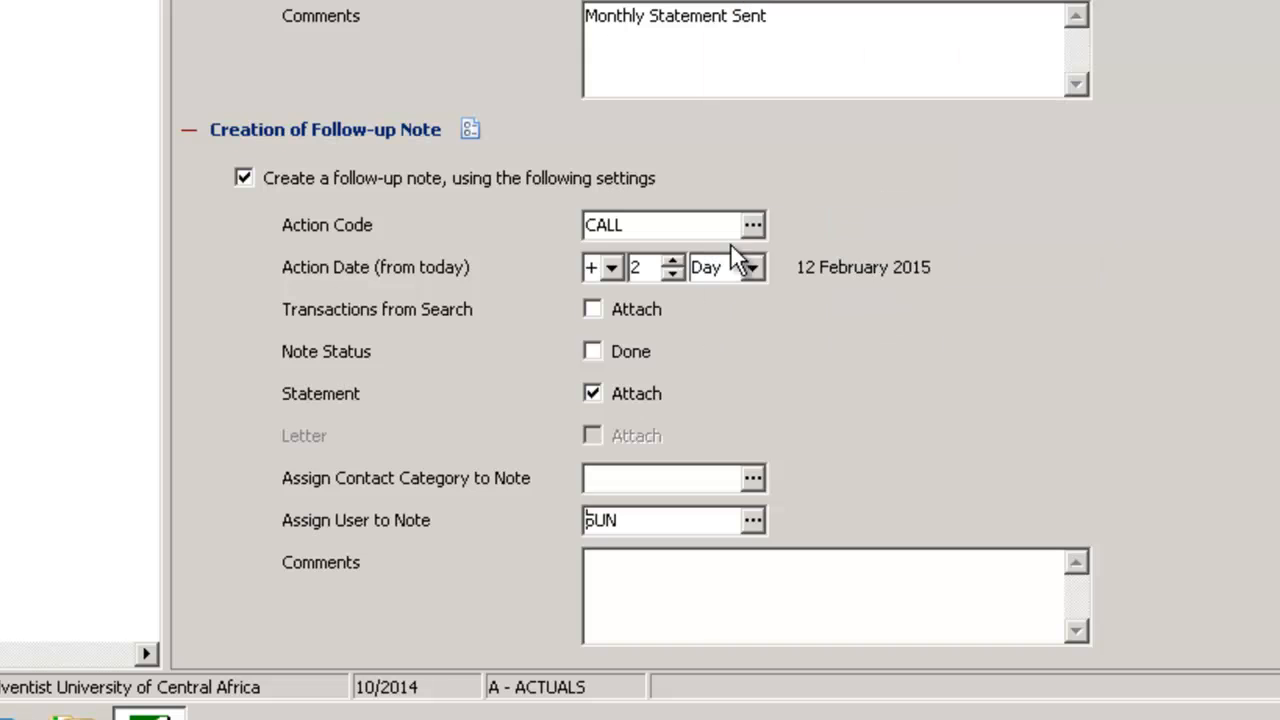
{"action": "left_click", "coordinate": [755, 478]}
{"action": "double_click", "coordinate": [771, 46]}
Enter the follow-up comment "Follow up on statement sent 2 days prior", run the processing actions and dismiss the progress window
{"action": "left_click", "coordinate": [714, 580]}
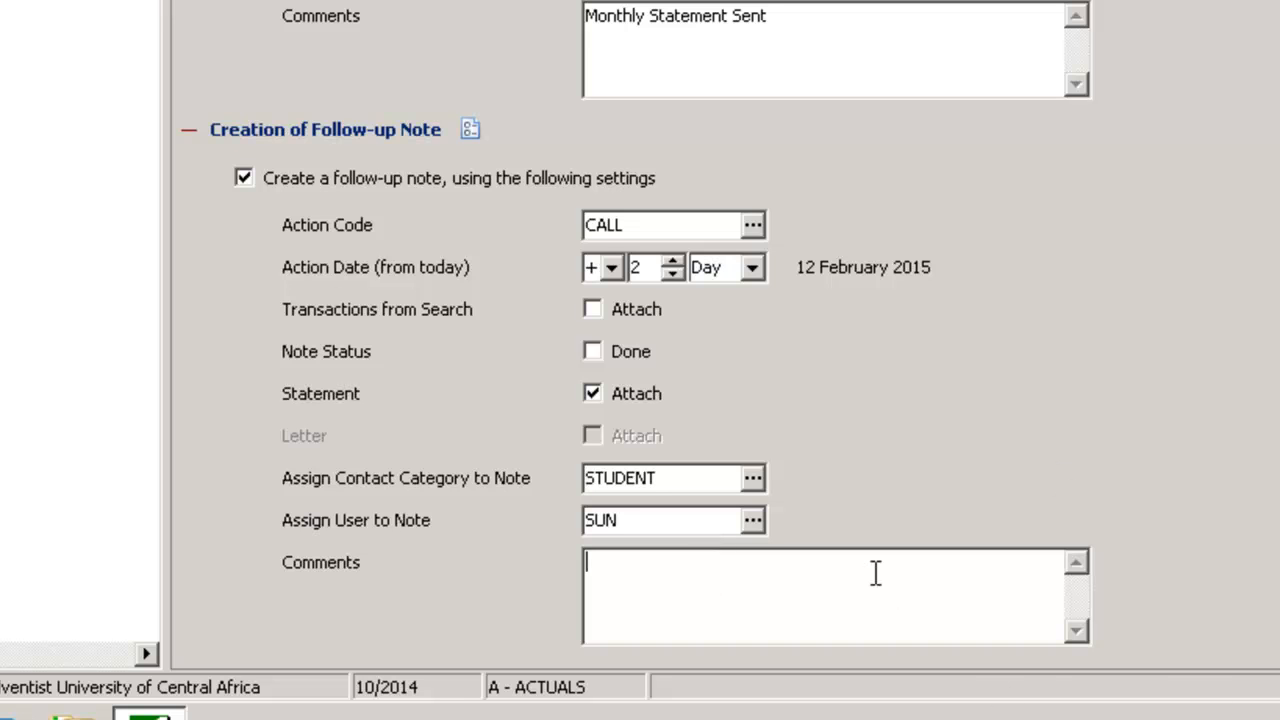
{"action": "type", "text": "Follow up on statement"}
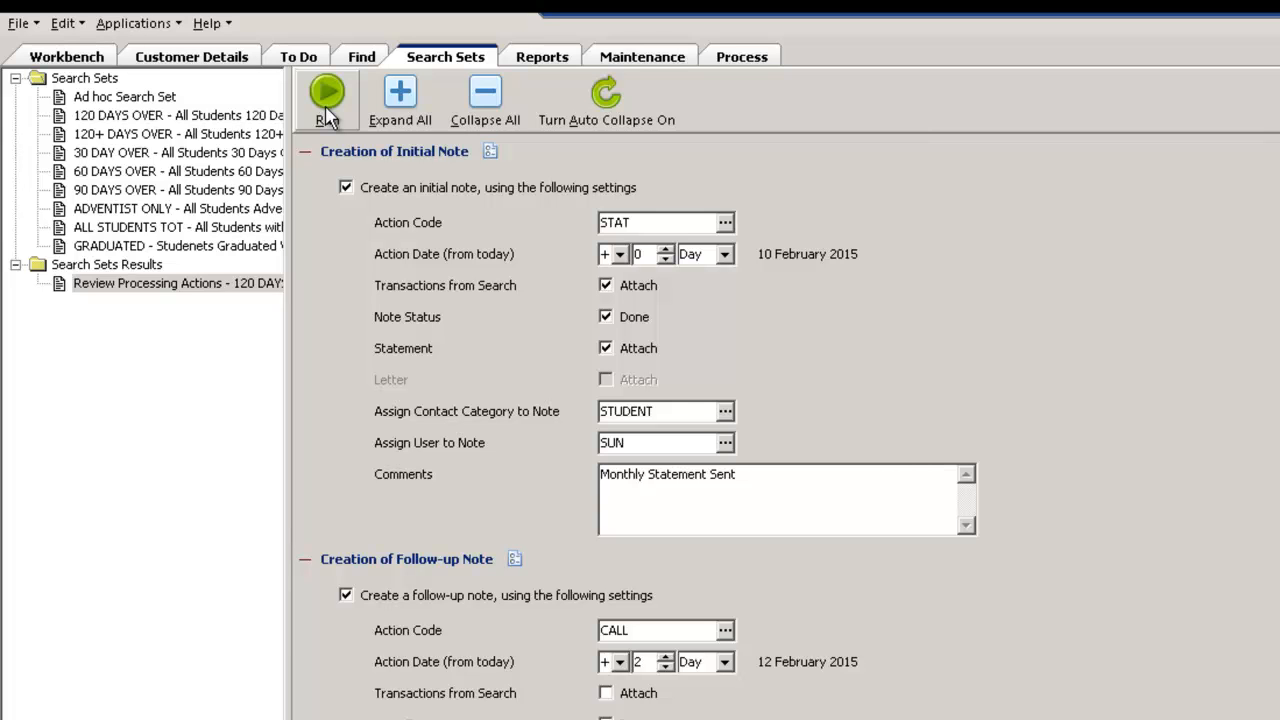
{"action": "left_click", "coordinate": [327, 117]}
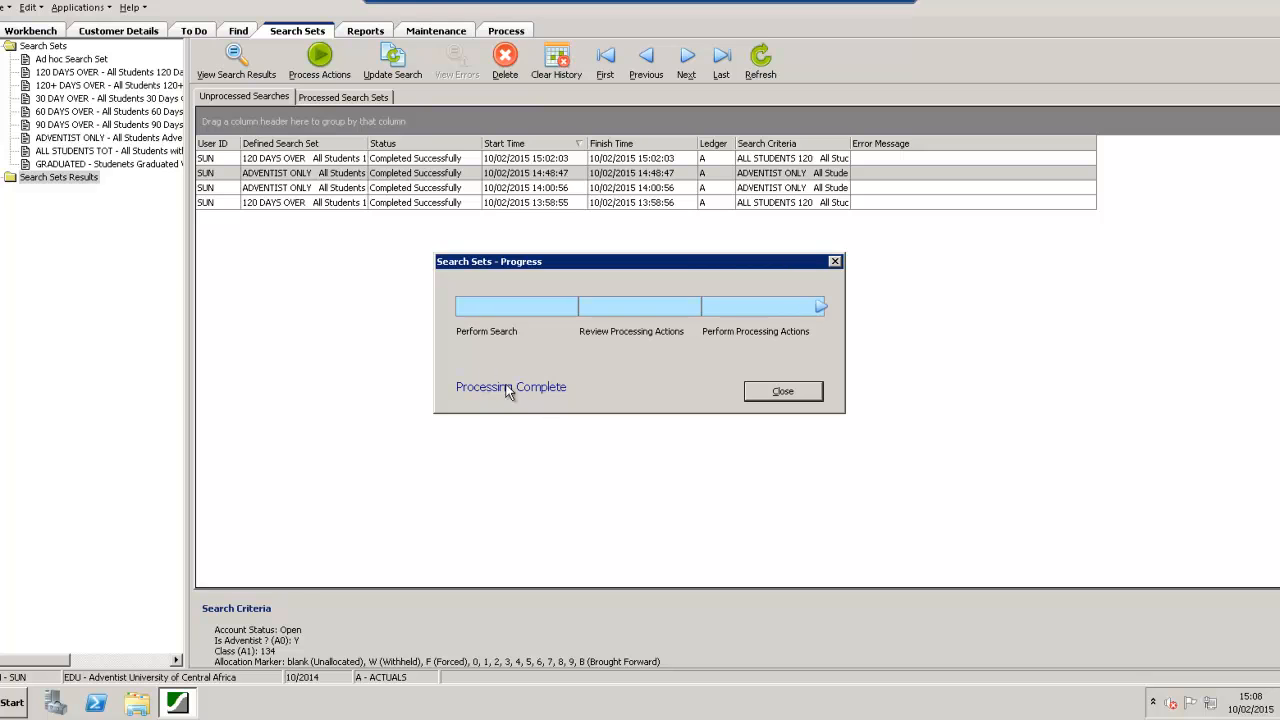
{"action": "left_click", "coordinate": [778, 393]}
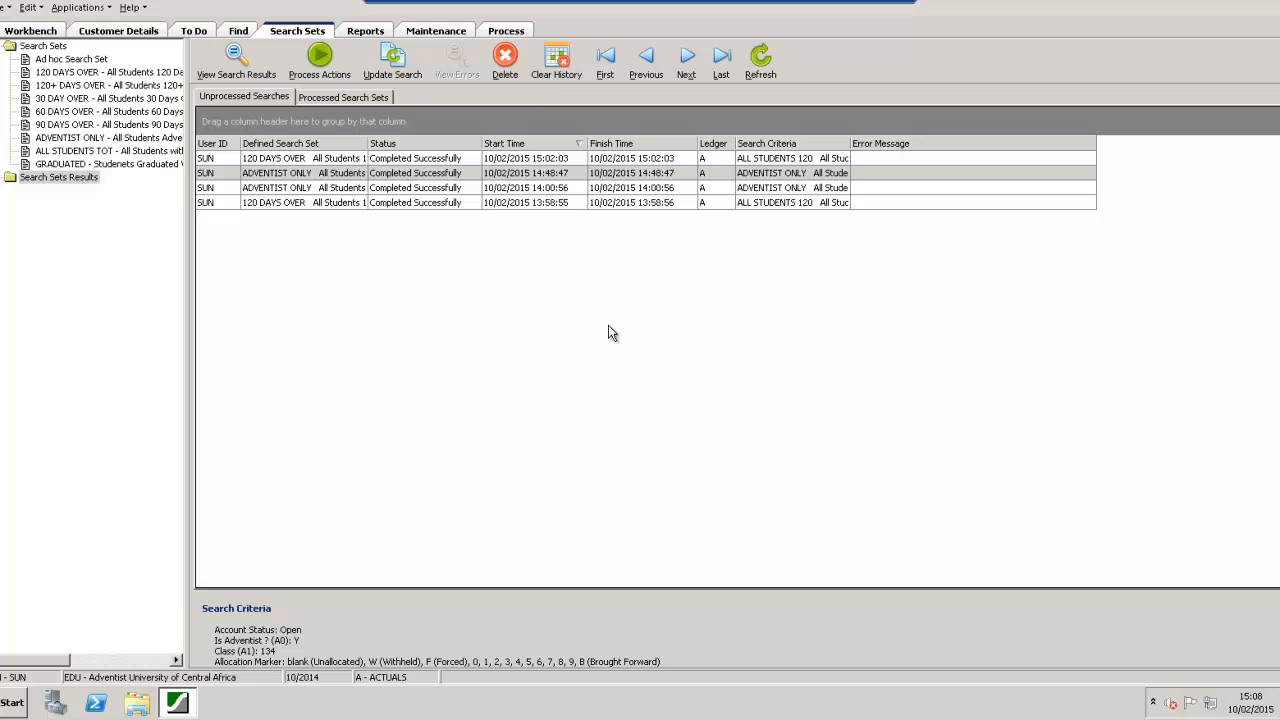
Look up account codes starting with S and open the first individual student account in the Workbench
{"action": "left_click", "coordinate": [52, 31]}
{"action": "left_click", "coordinate": [195, 113]}
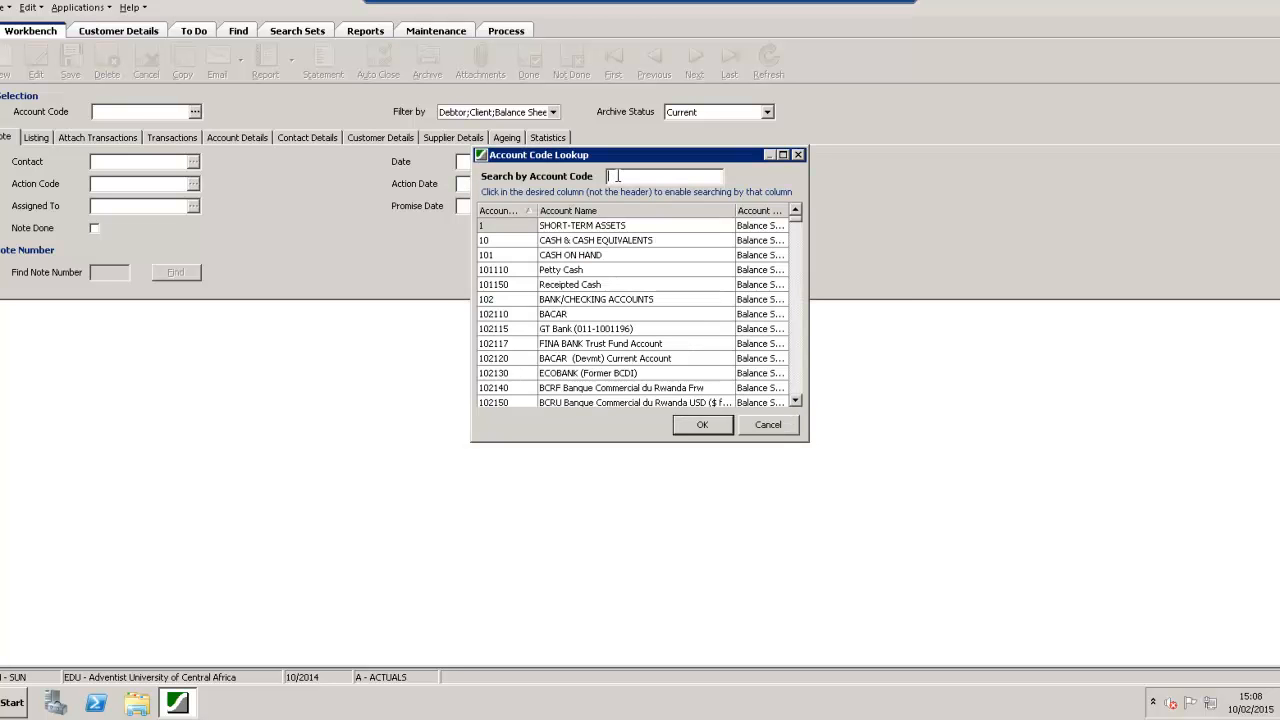
{"action": "type", "text": "S"}
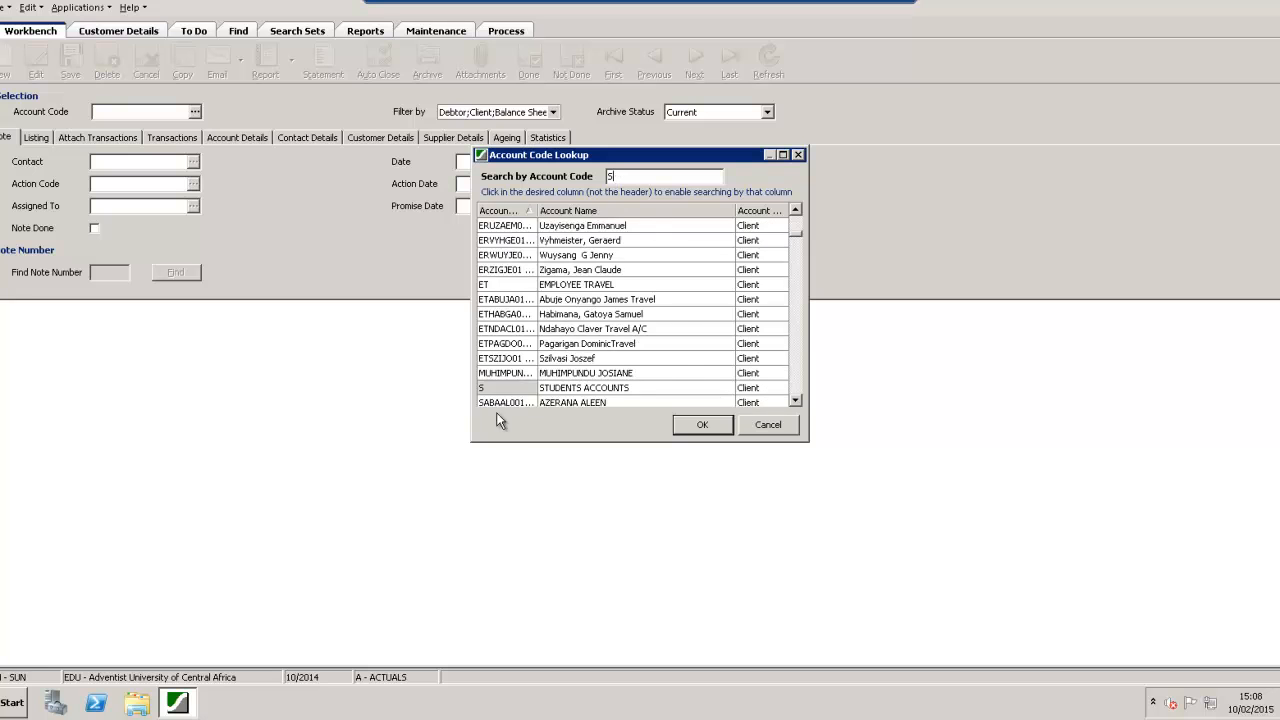
{"action": "left_click", "coordinate": [514, 404]}
{"action": "double_click", "coordinate": [562, 392]}
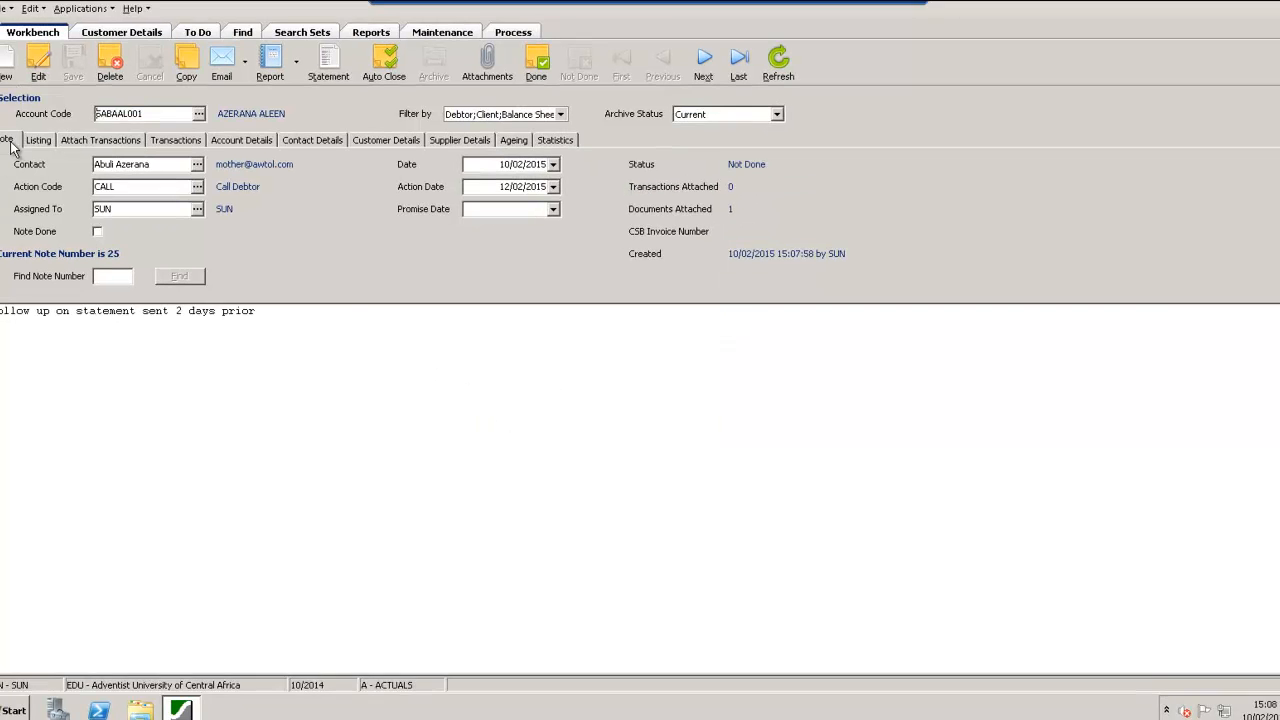
Review the account's note listing, checking the new STAT statement note and the CALL follow-up note
{"action": "left_click", "coordinate": [55, 158]}
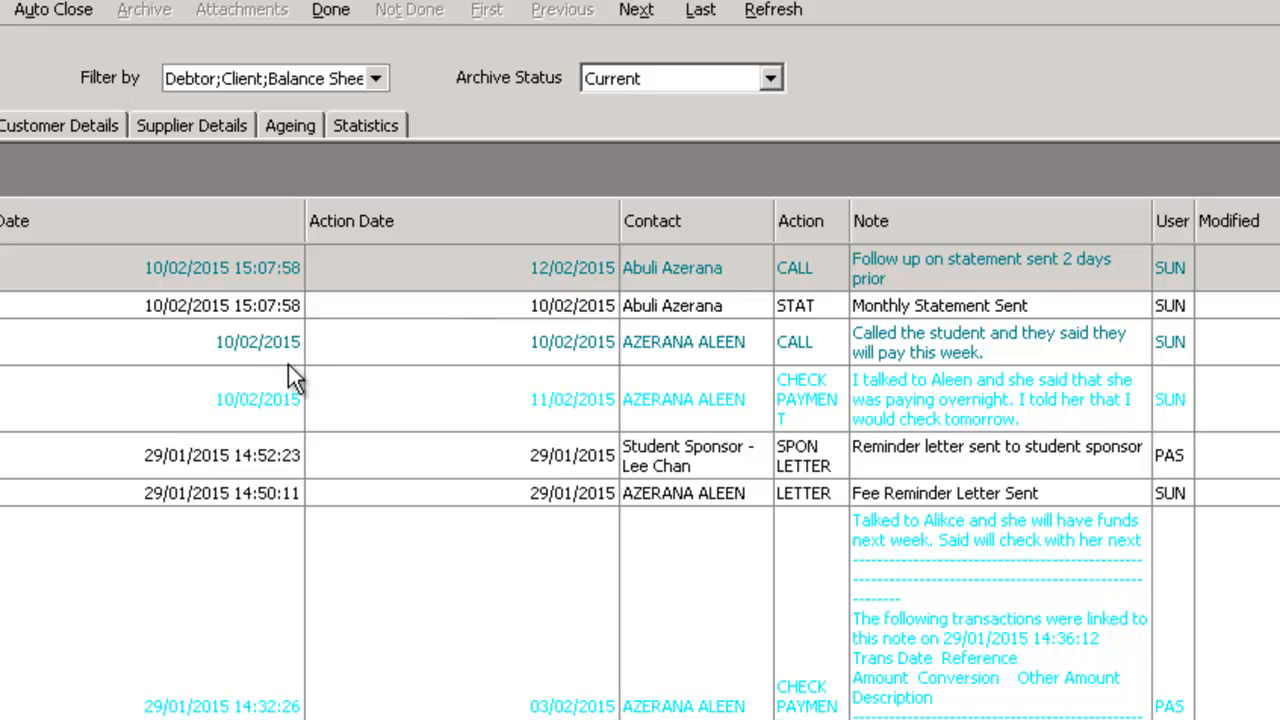
{"action": "left_click", "coordinate": [250, 305]}
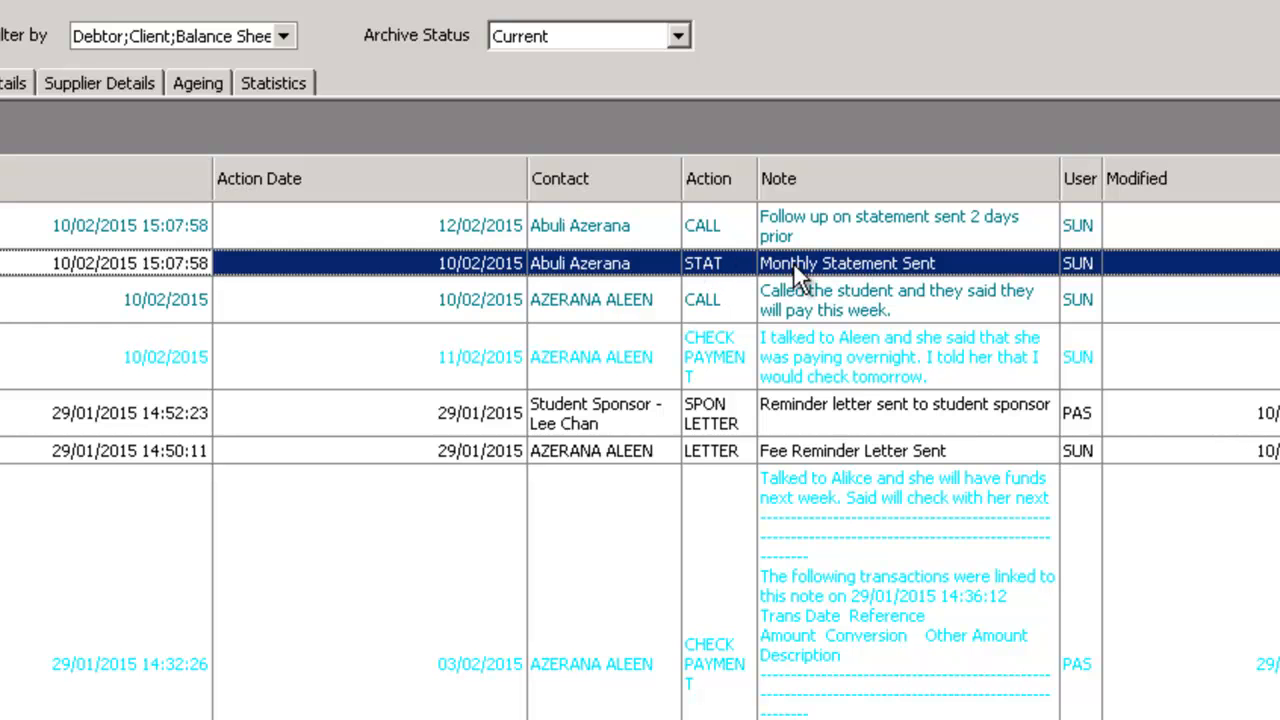
{"action": "left_click", "coordinate": [718, 220]}
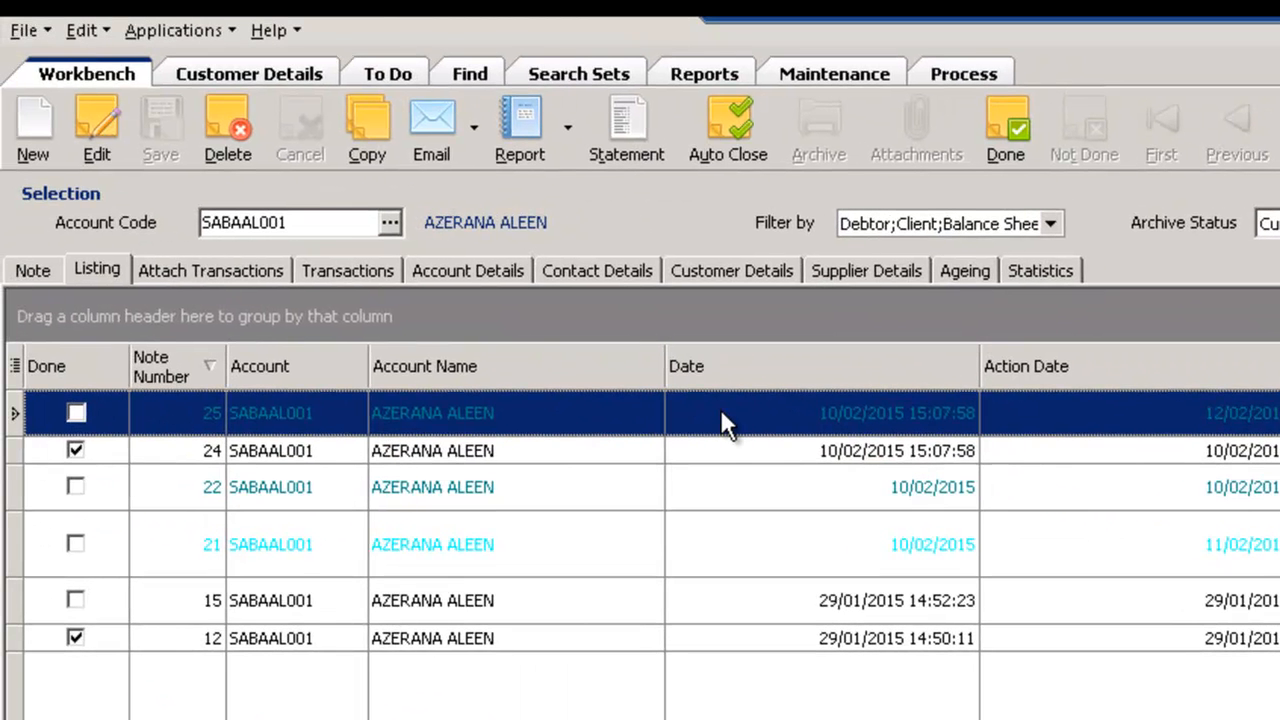
Show the full details of the "Monthly Statement Sent" note from the listing
{"action": "left_click", "coordinate": [741, 452]}
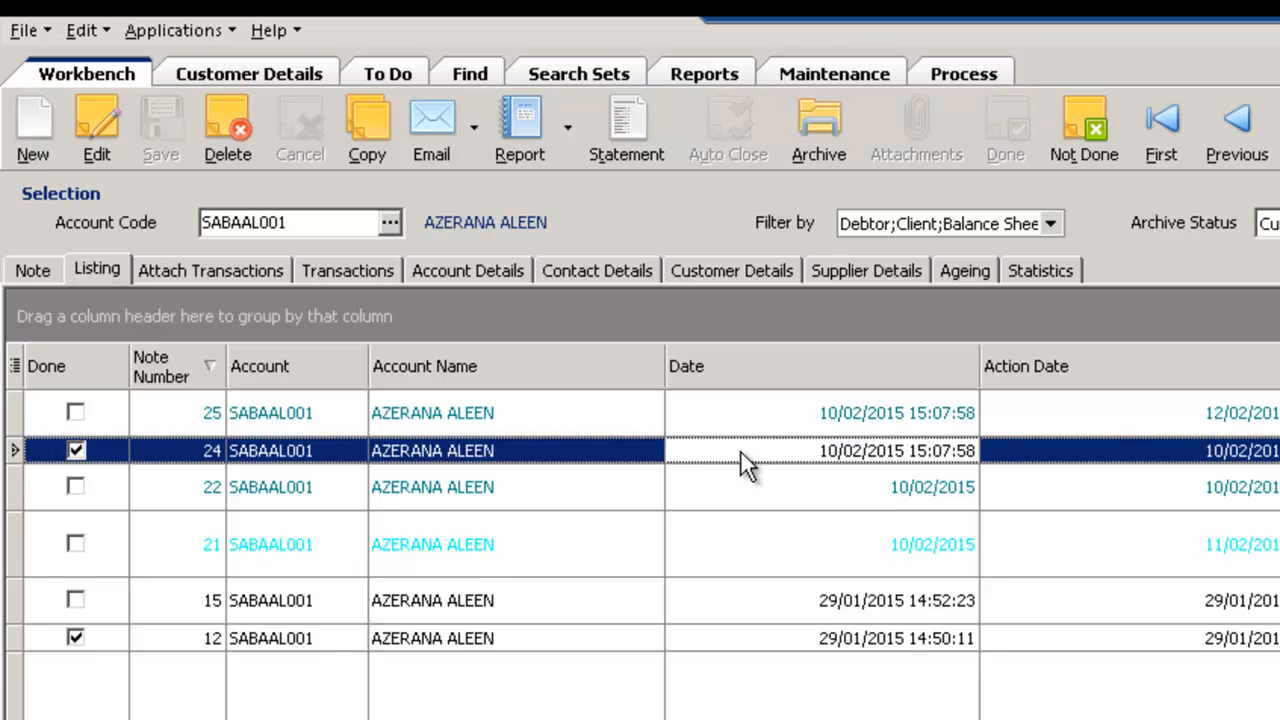
{"action": "right_click", "coordinate": [741, 452]}
{"action": "mouse_move", "coordinate": [800, 471]}
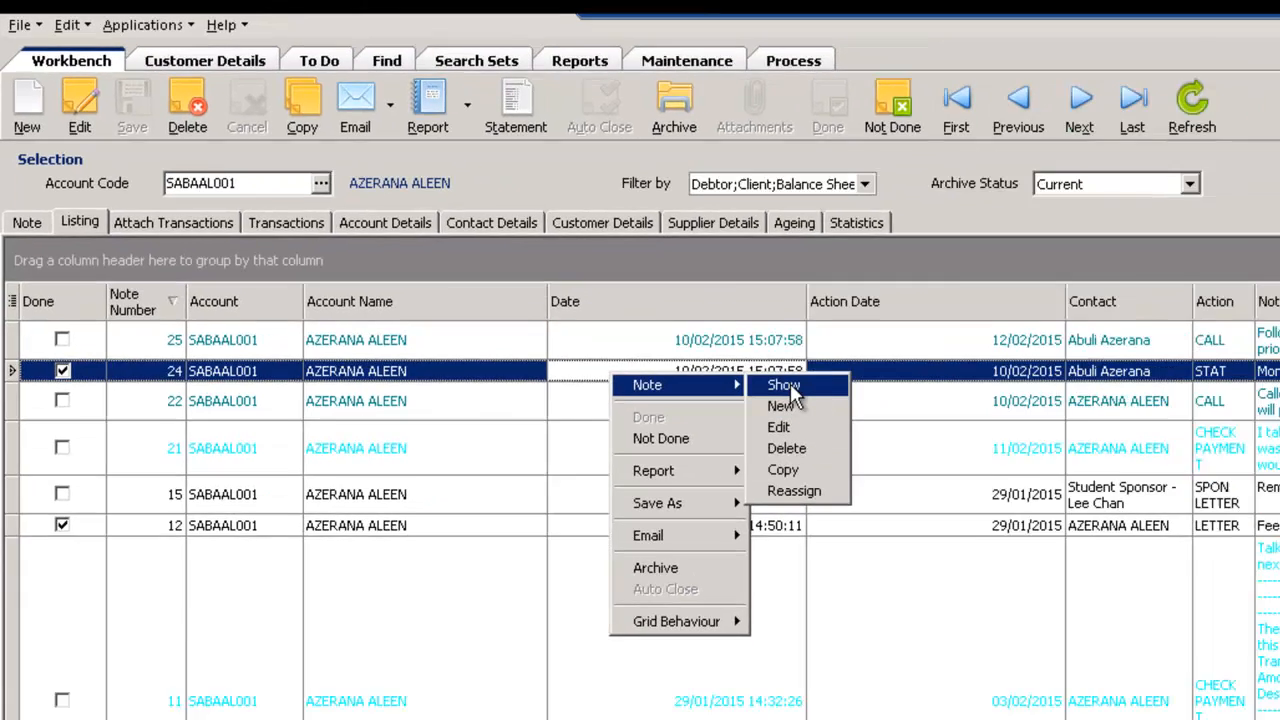
{"action": "left_click", "coordinate": [786, 385]}
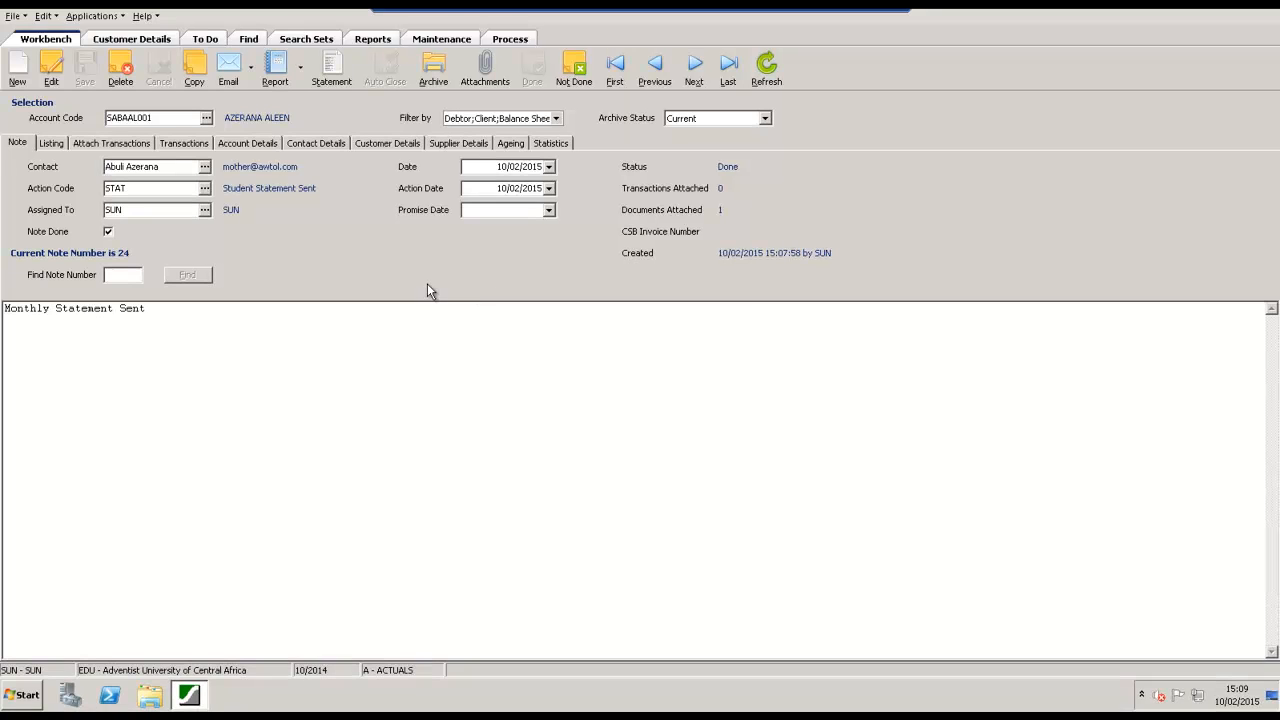
Display the statement note's attachments, view the attached Statement.pdf and close the document
{"action": "left_click", "coordinate": [484, 70]}
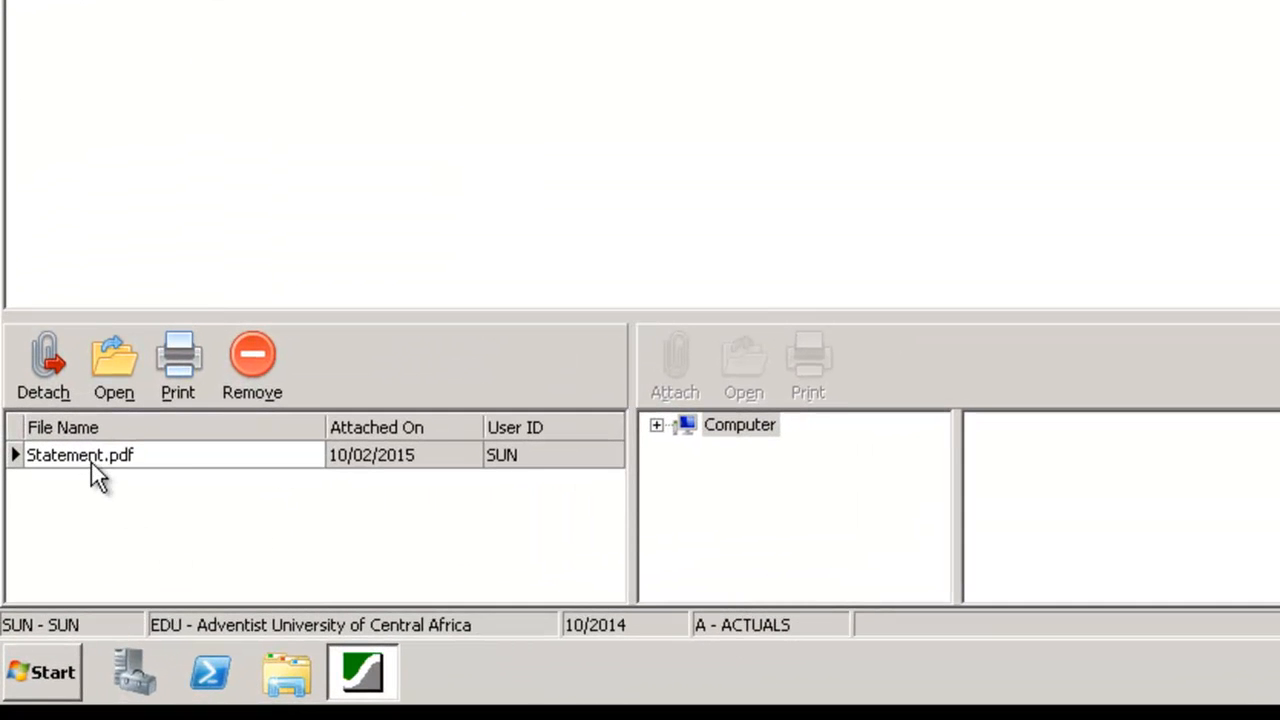
{"action": "left_click", "coordinate": [47, 581]}
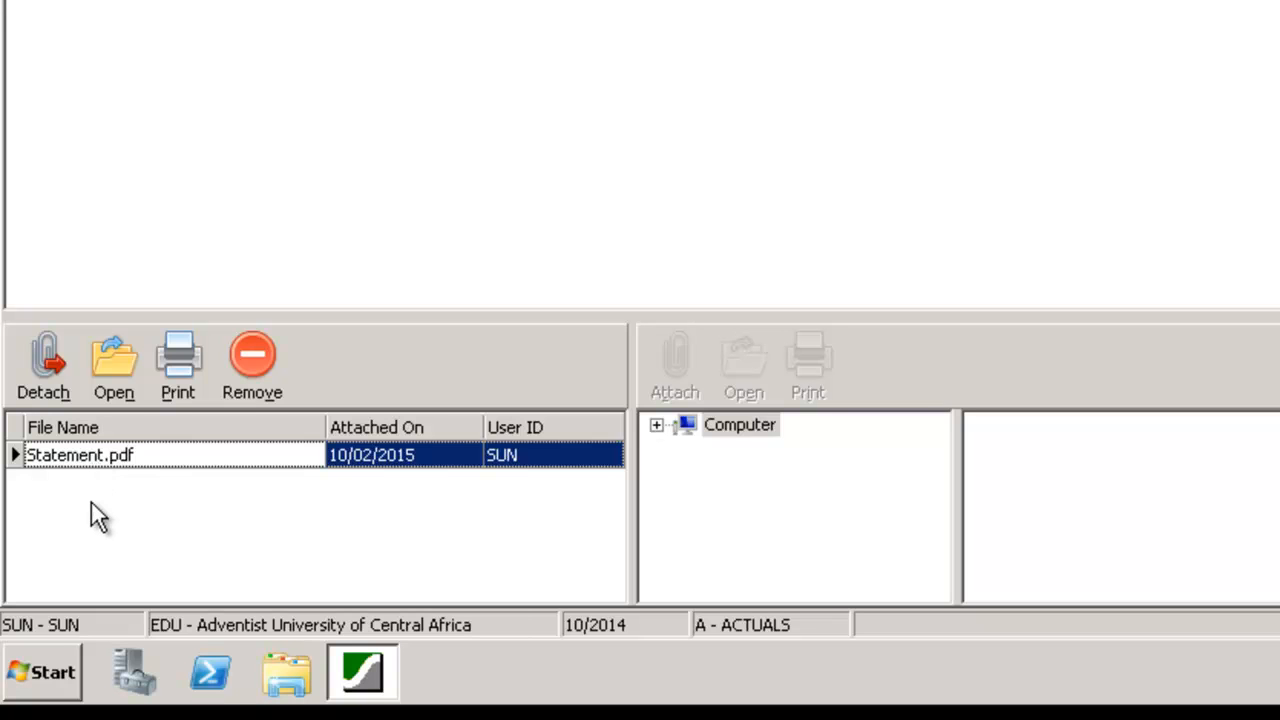
{"action": "left_click", "coordinate": [120, 366]}
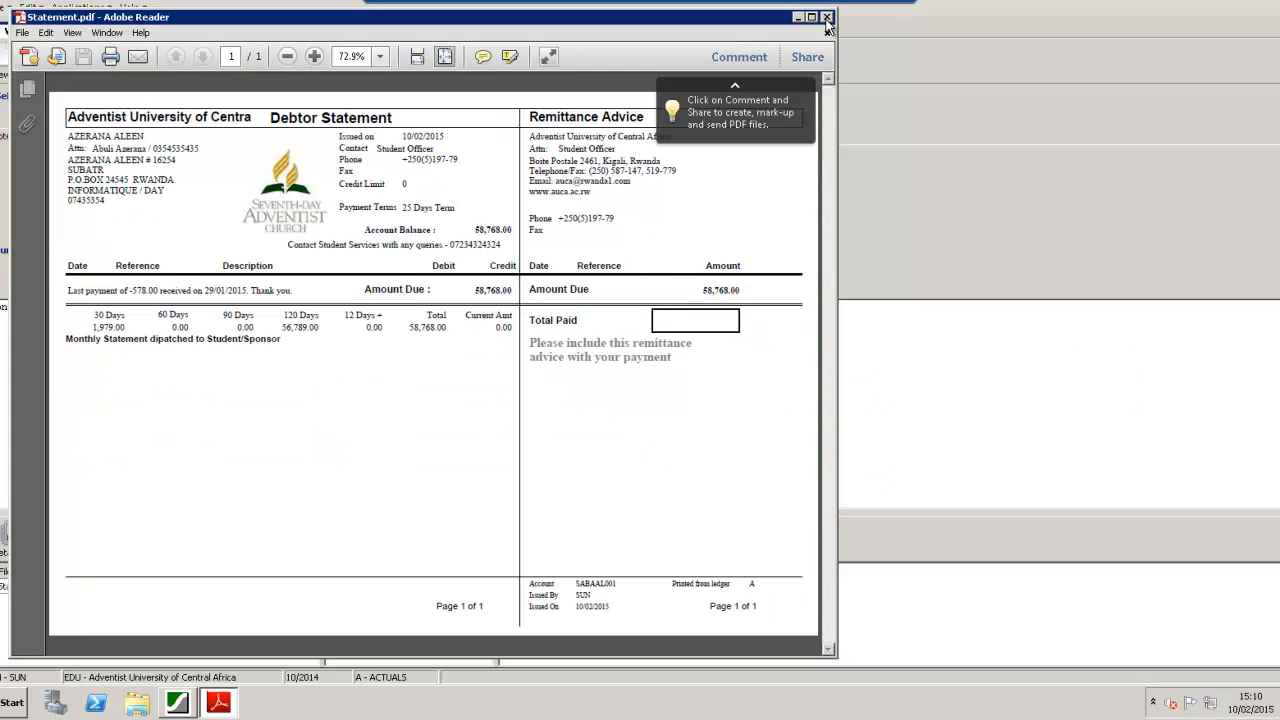
{"action": "left_click", "coordinate": [827, 19]}
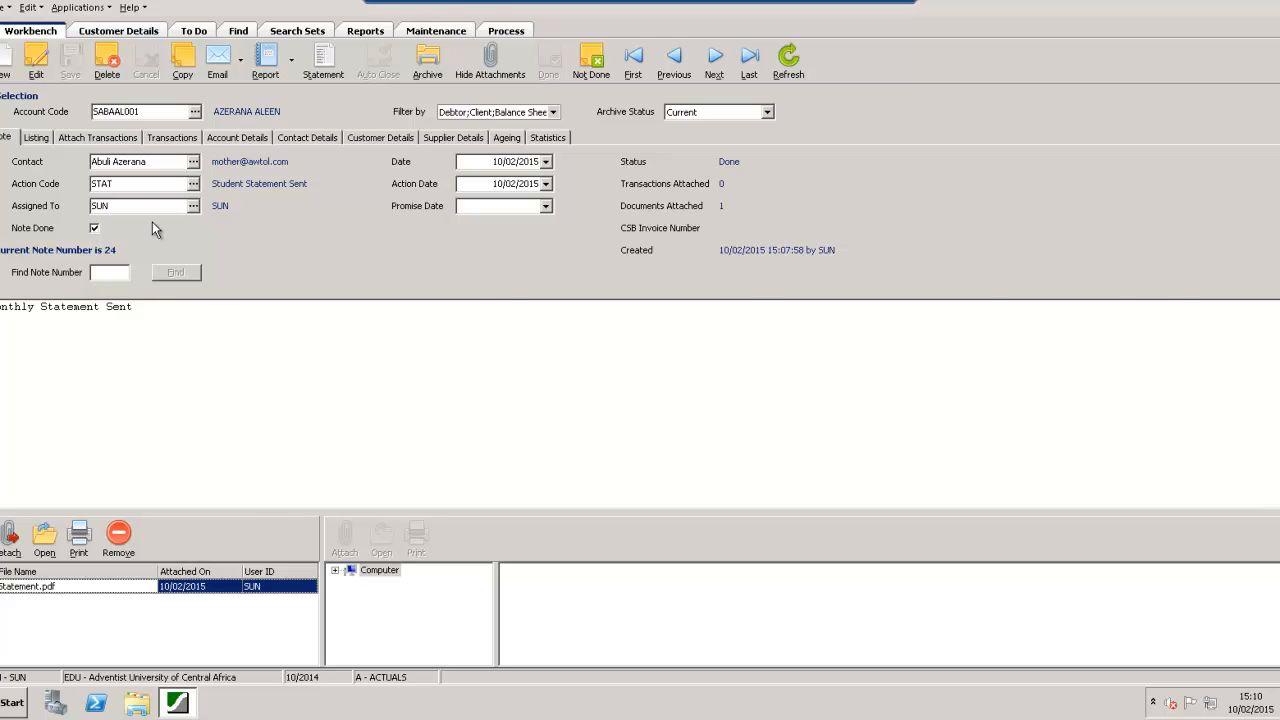
Return to the note listing and show the CALL follow-up note's details
{"action": "left_click", "coordinate": [51, 135]}
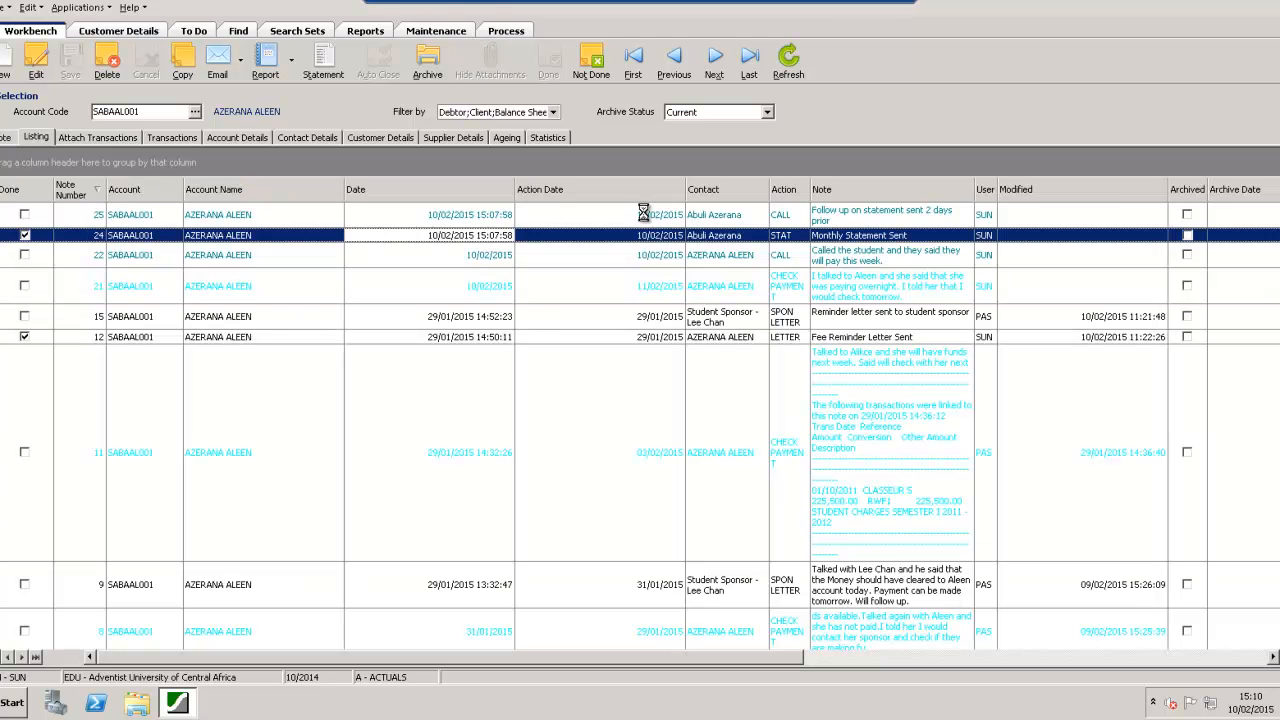
{"action": "left_click", "coordinate": [645, 218]}
{"action": "right_click", "coordinate": [638, 214]}
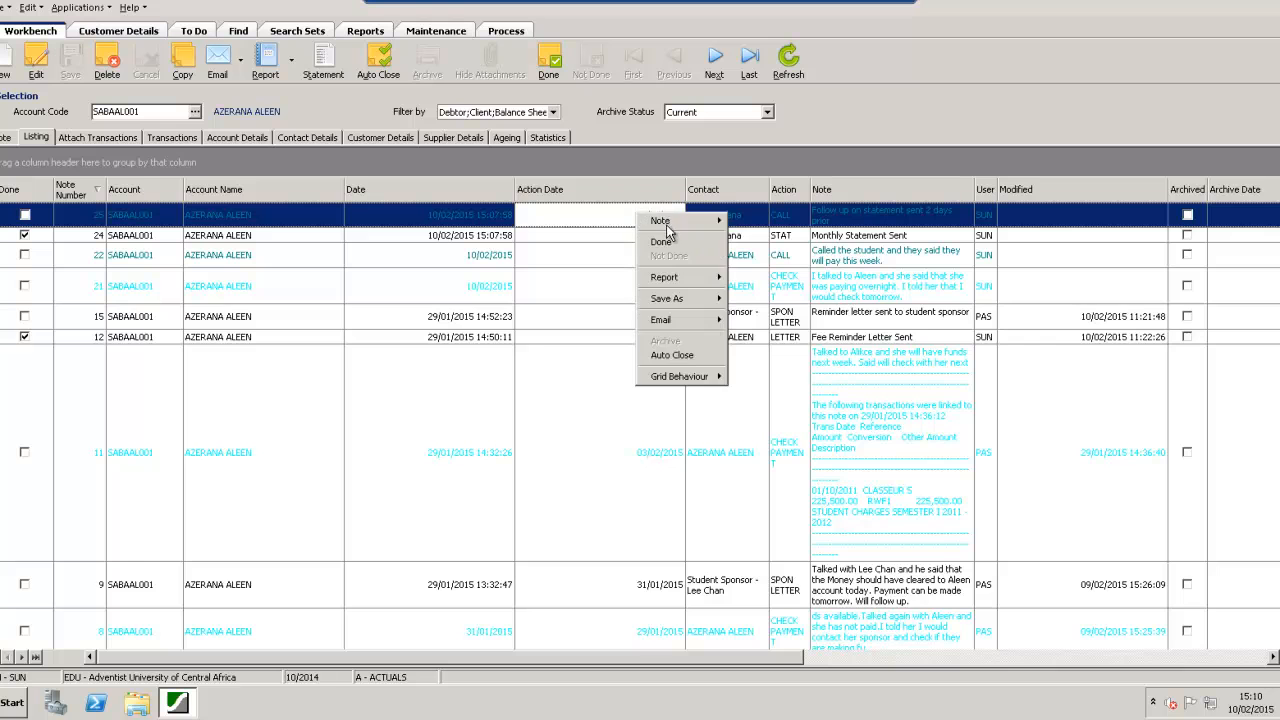
{"action": "left_click", "coordinate": [750, 220]}
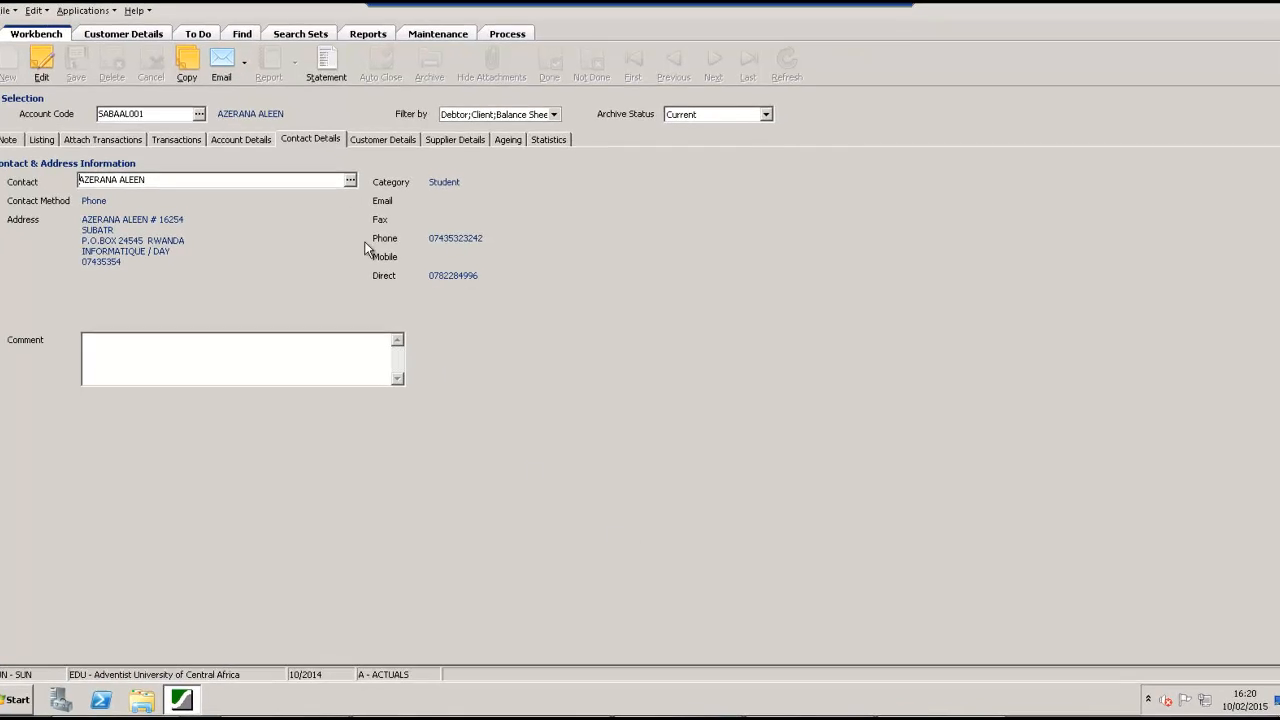
Run the 30 DAY OVER search set for all students 30 days over
{"action": "left_click", "coordinate": [293, 31]}
{"action": "left_click", "coordinate": [68, 98]}
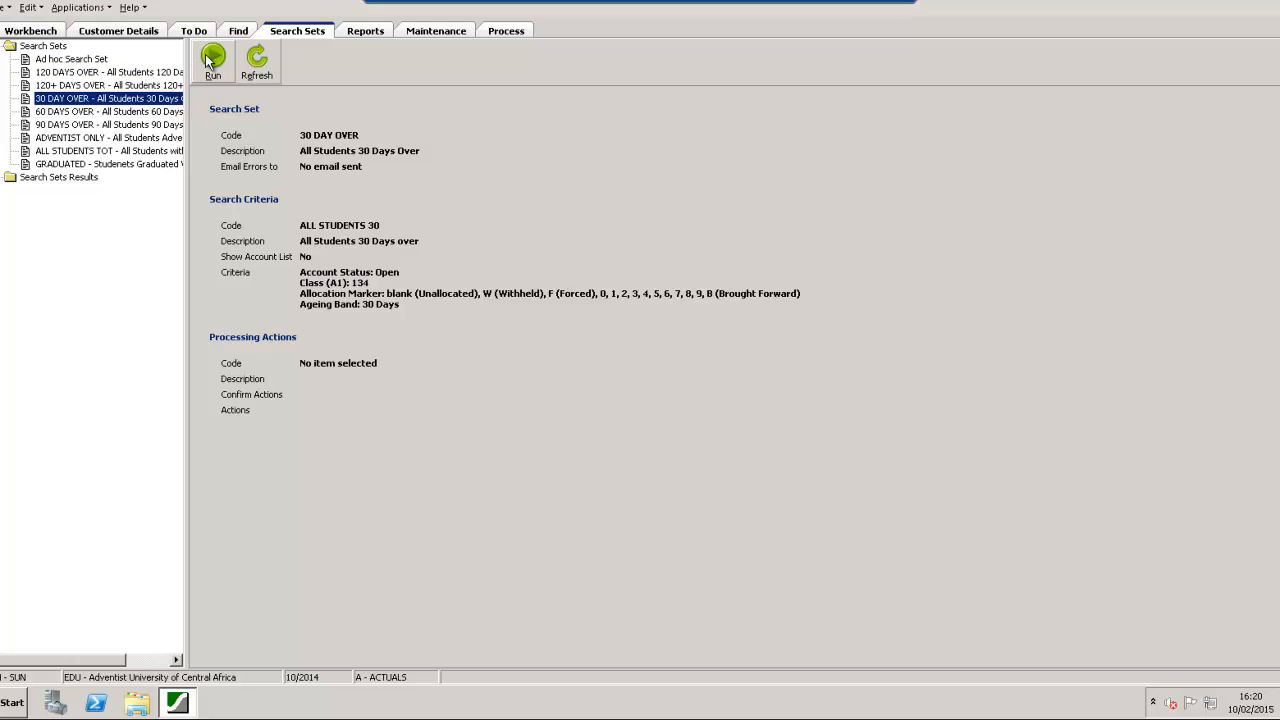
{"action": "left_click", "coordinate": [213, 57]}
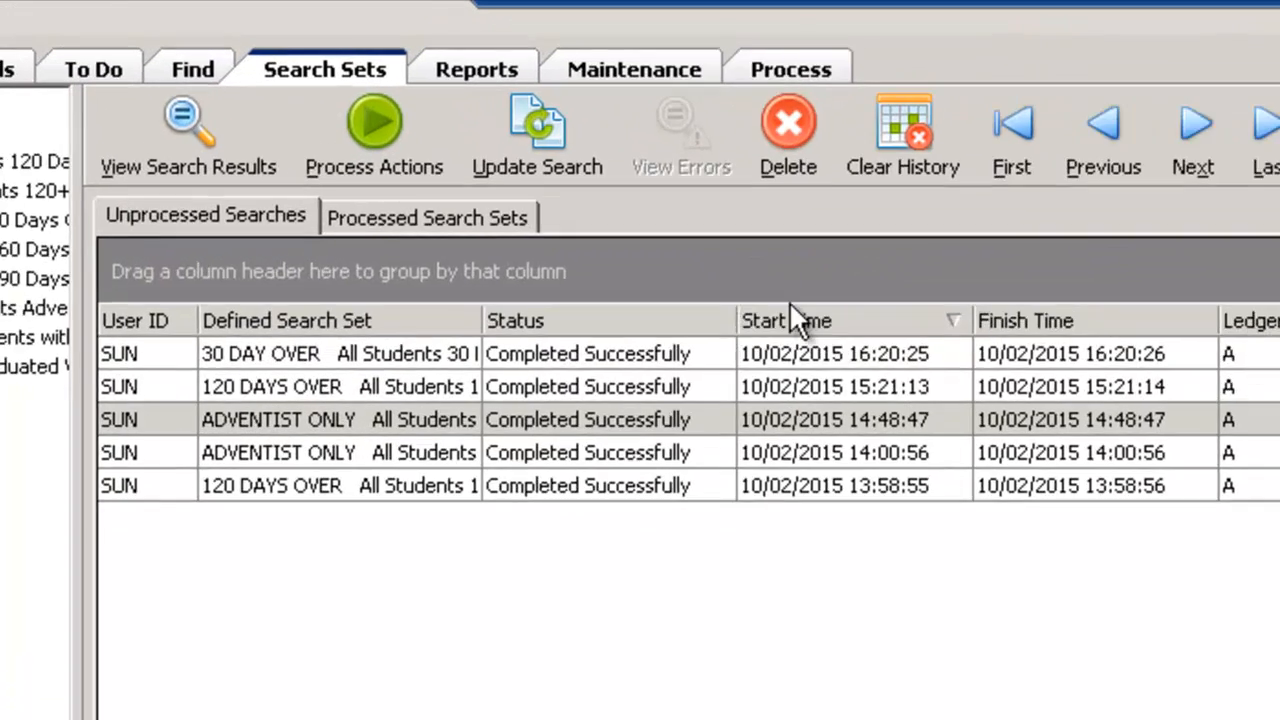
{"action": "left_click", "coordinate": [508, 143]}
{"action": "left_click", "coordinate": [881, 340]}
View the results of the 30 DAY OVER search and mark the second listed account as finished
{"action": "left_click", "coordinate": [643, 385]}
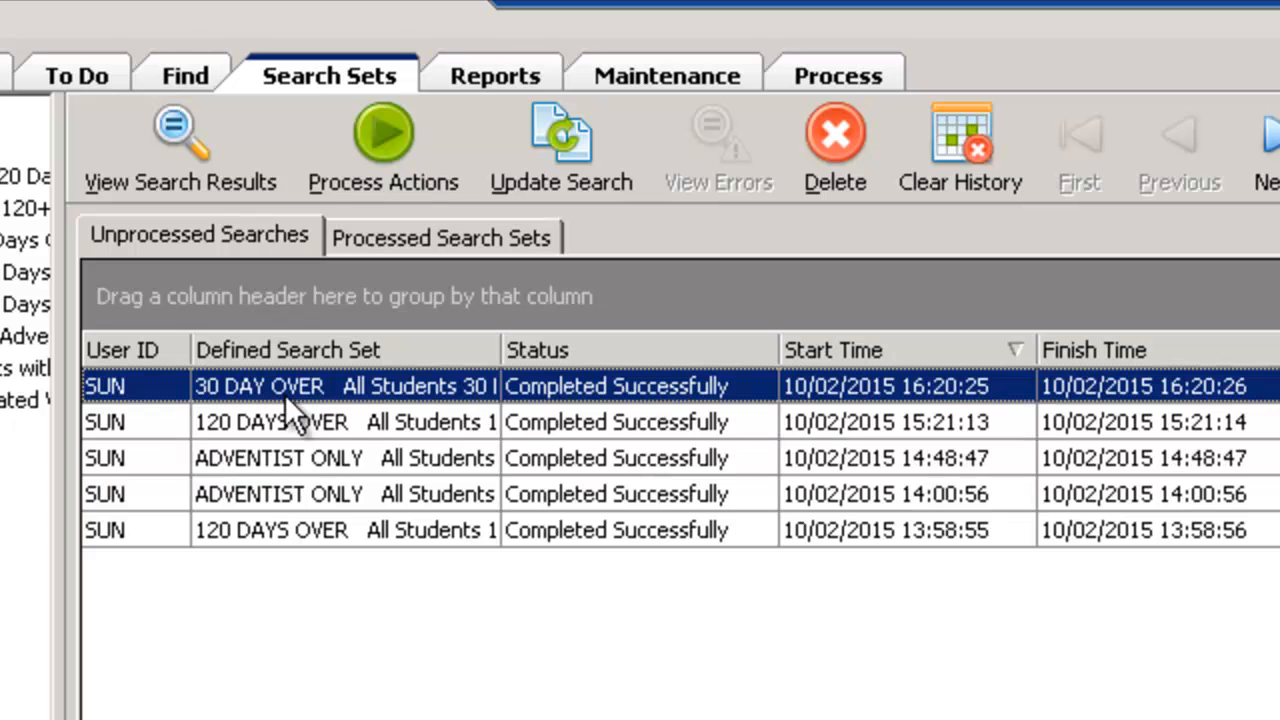
{"action": "left_click", "coordinate": [177, 135]}
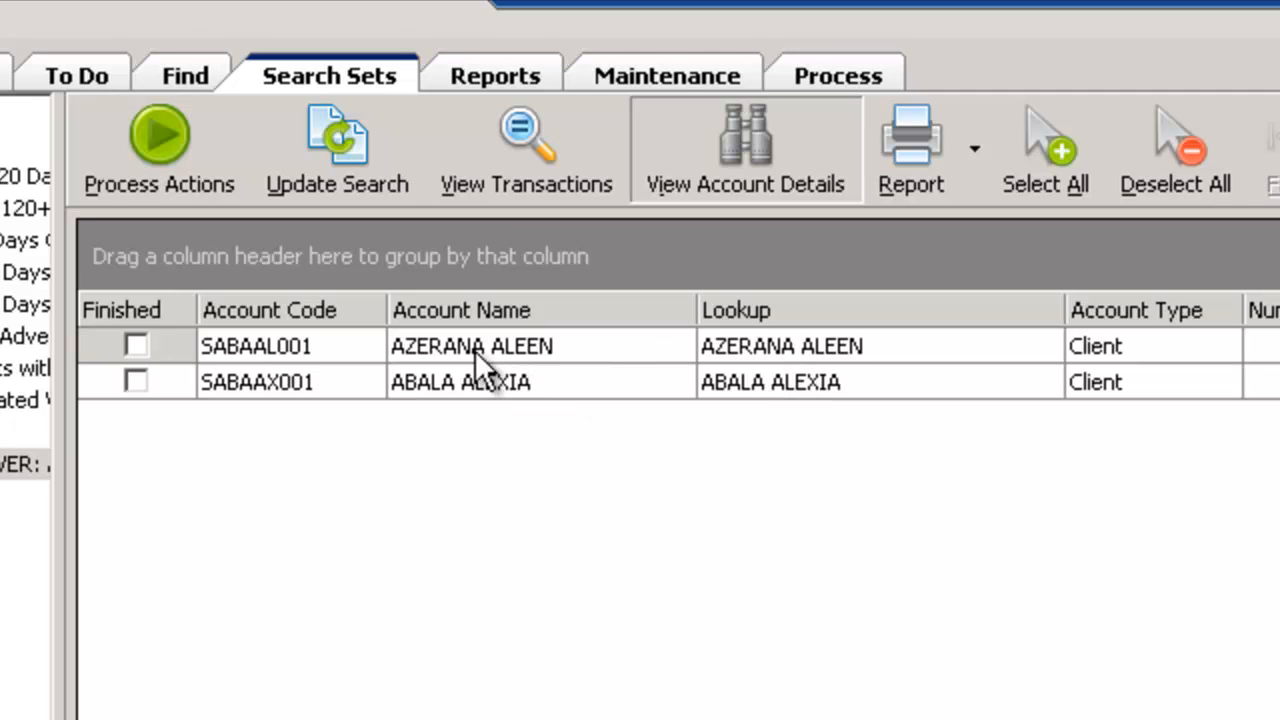
{"action": "left_click", "coordinate": [137, 381]}
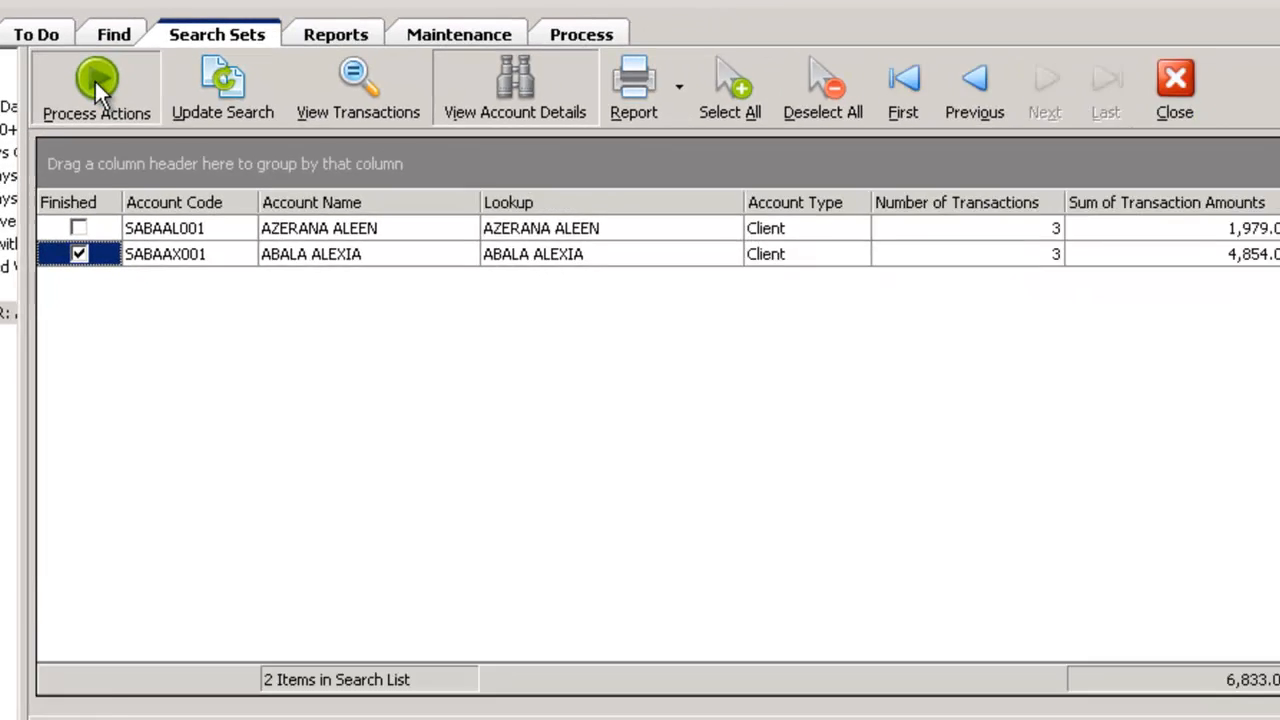
Choose the LETTER STUDENT processing action for the 30 DAY OVER results and look through its letter settings
{"action": "left_click", "coordinate": [159, 150]}
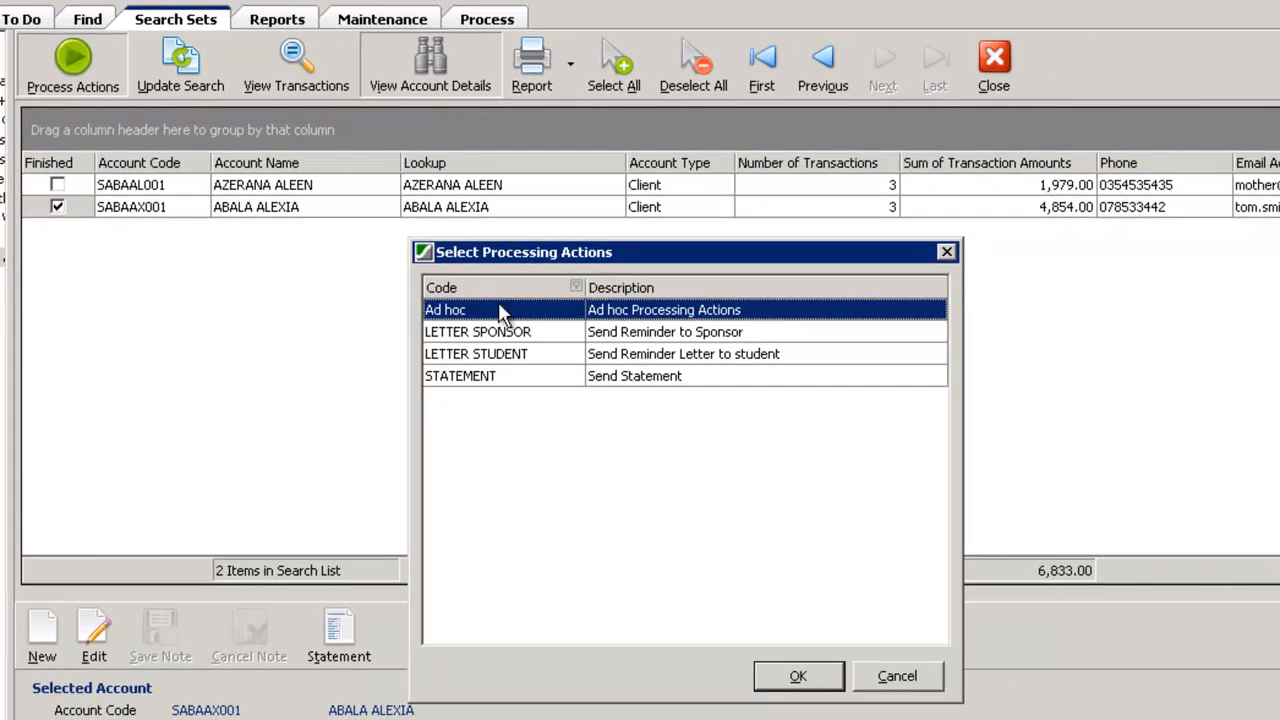
{"action": "left_click", "coordinate": [490, 362]}
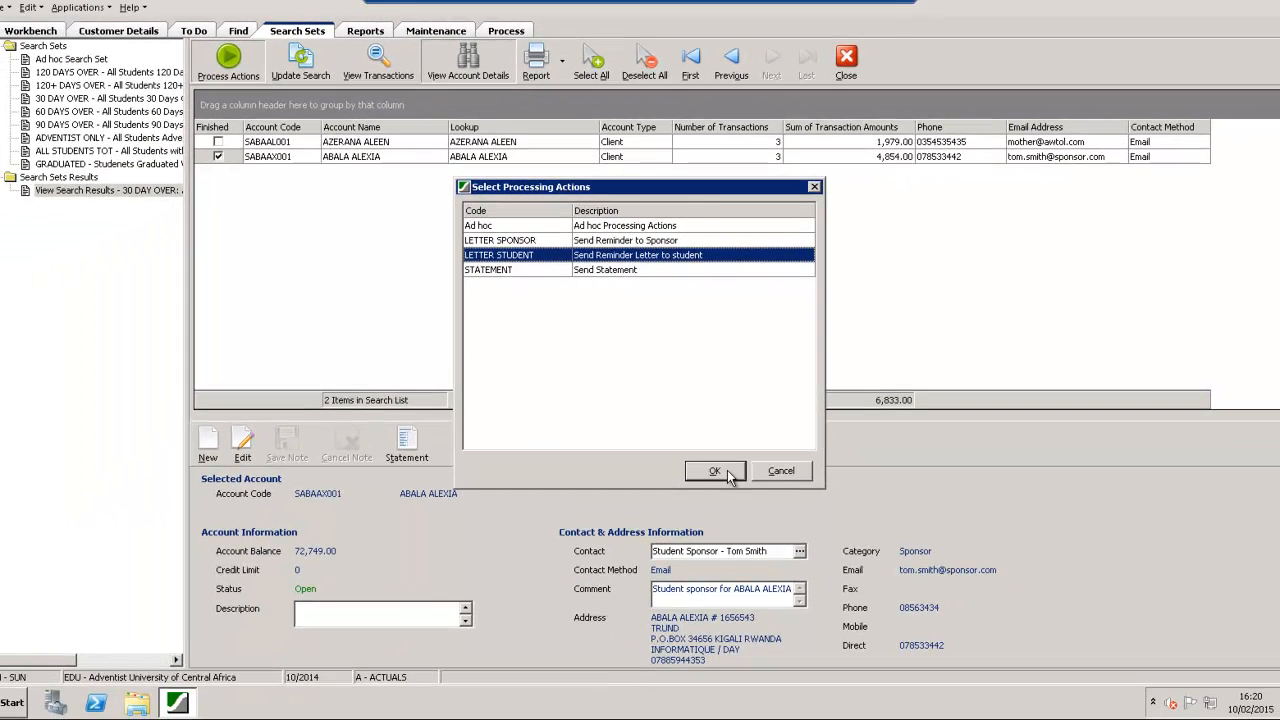
{"action": "left_click", "coordinate": [728, 473]}
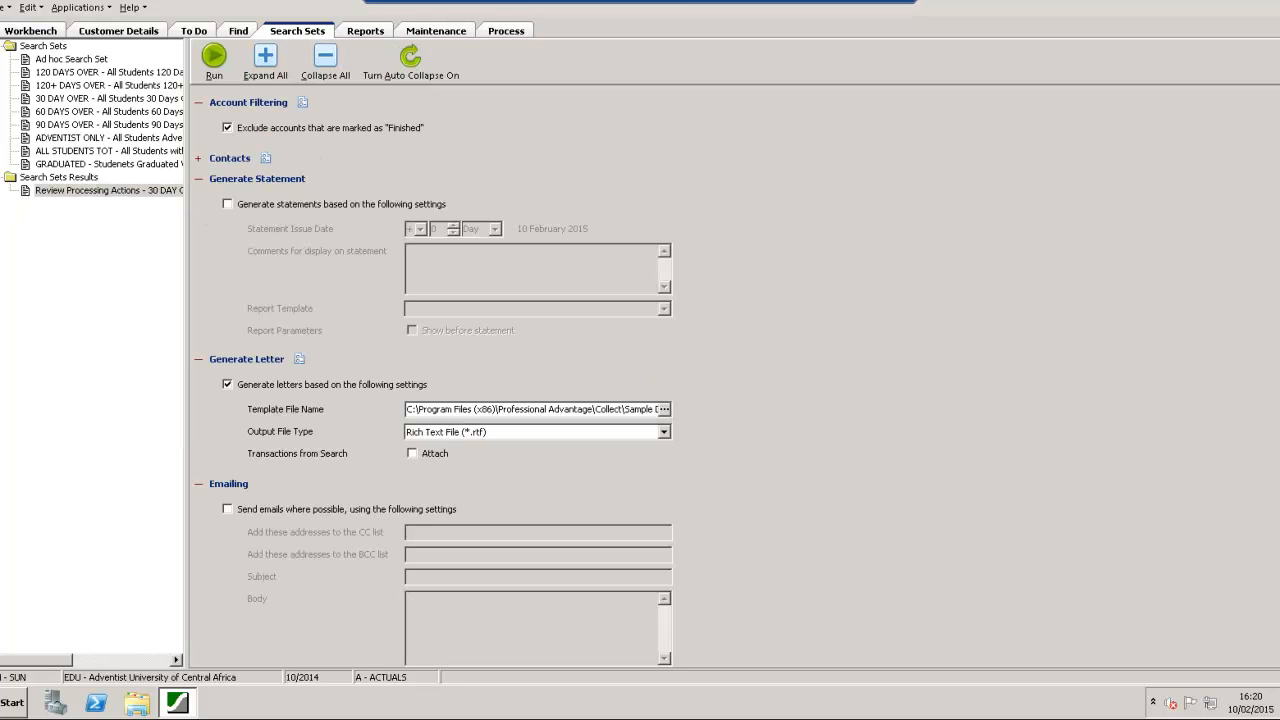
{"action": "scroll", "coordinate": [735, 380], "scroll_direction": "down", "scroll_amount": 2}
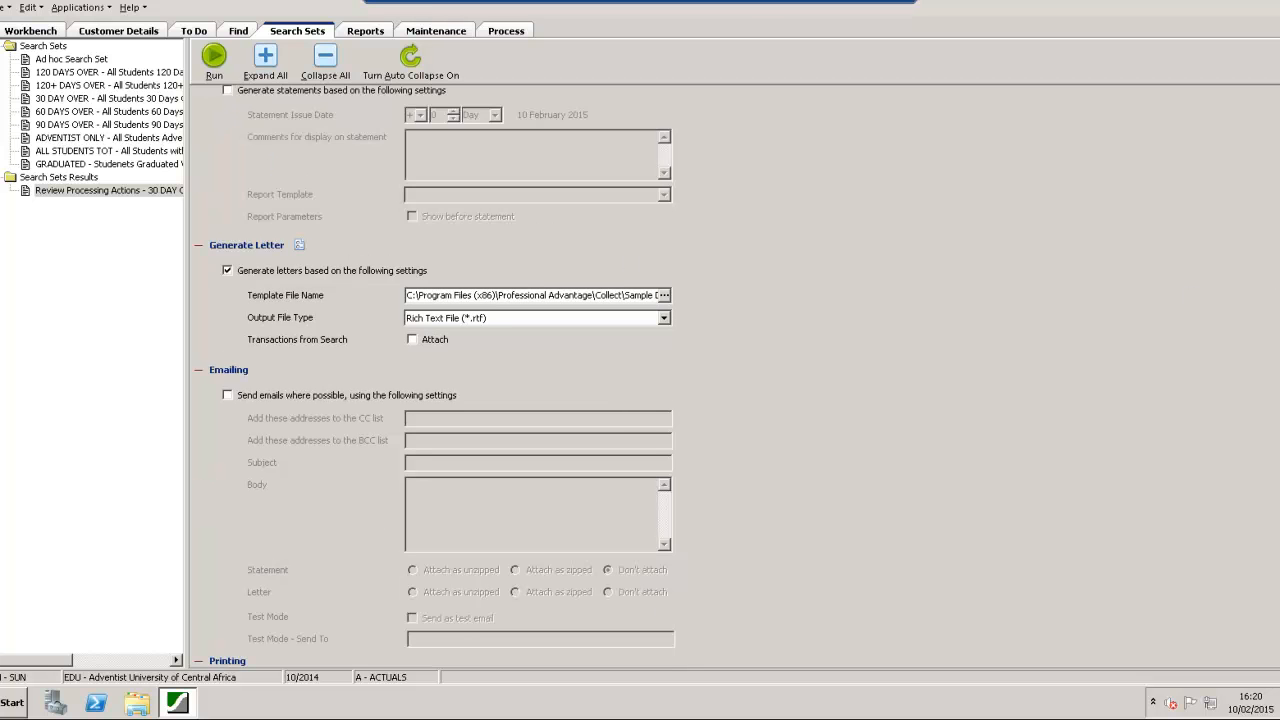
{"action": "scroll", "coordinate": [735, 380], "scroll_direction": "up", "scroll_amount": 2}
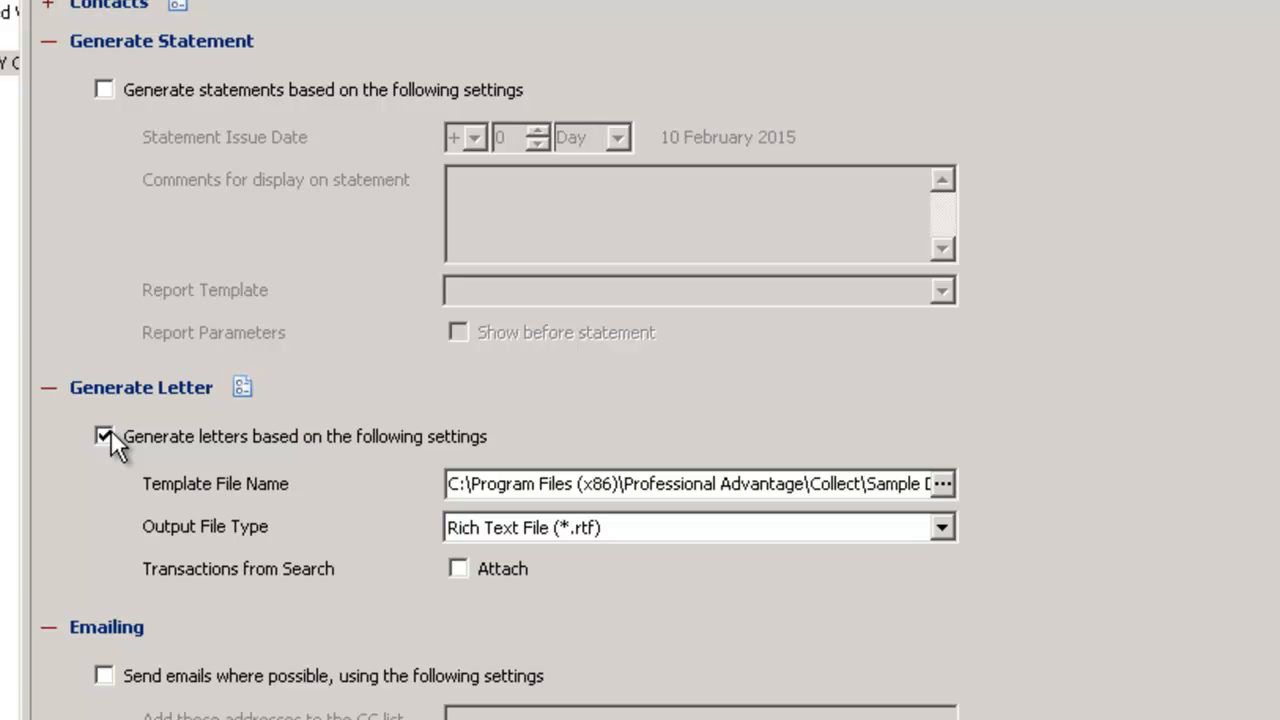
Browse for the letter template file and open the PA-30-days document from the Sample Docs folder in Word
{"action": "left_click", "coordinate": [545, 484]}
{"action": "left_click", "coordinate": [943, 483]}
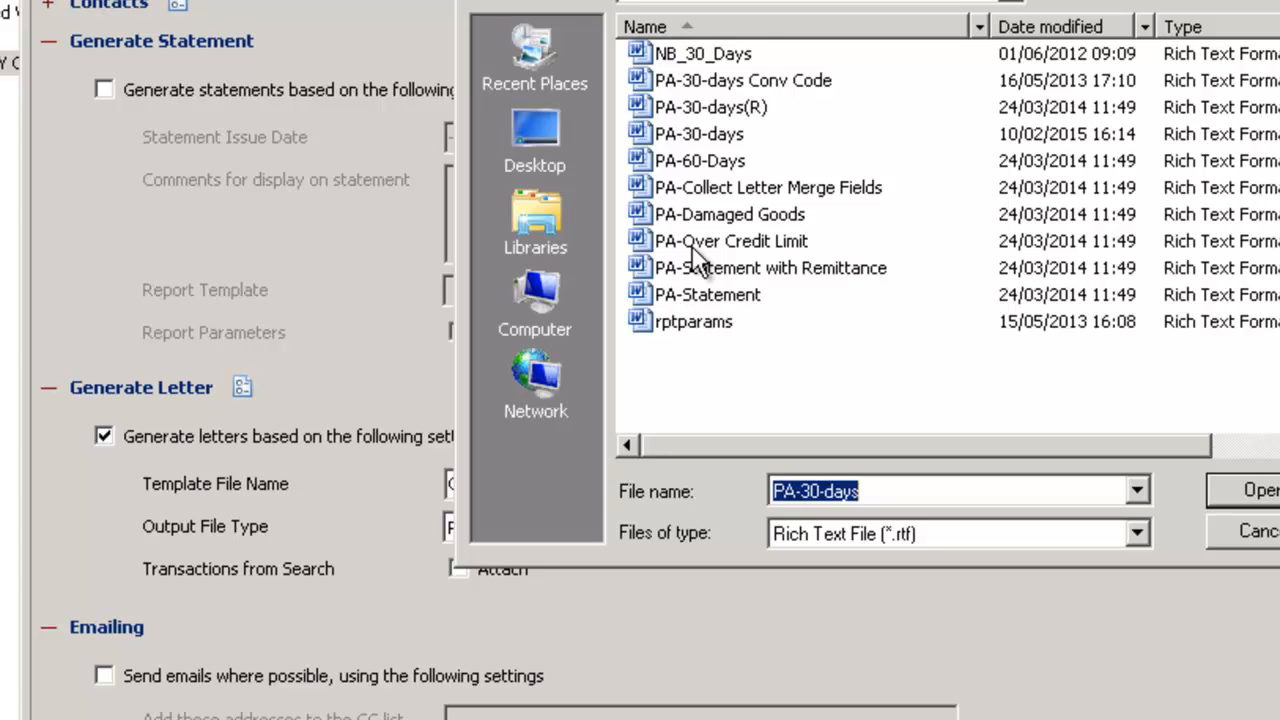
{"action": "left_click", "coordinate": [688, 140]}
{"action": "left_click", "coordinate": [688, 140]}
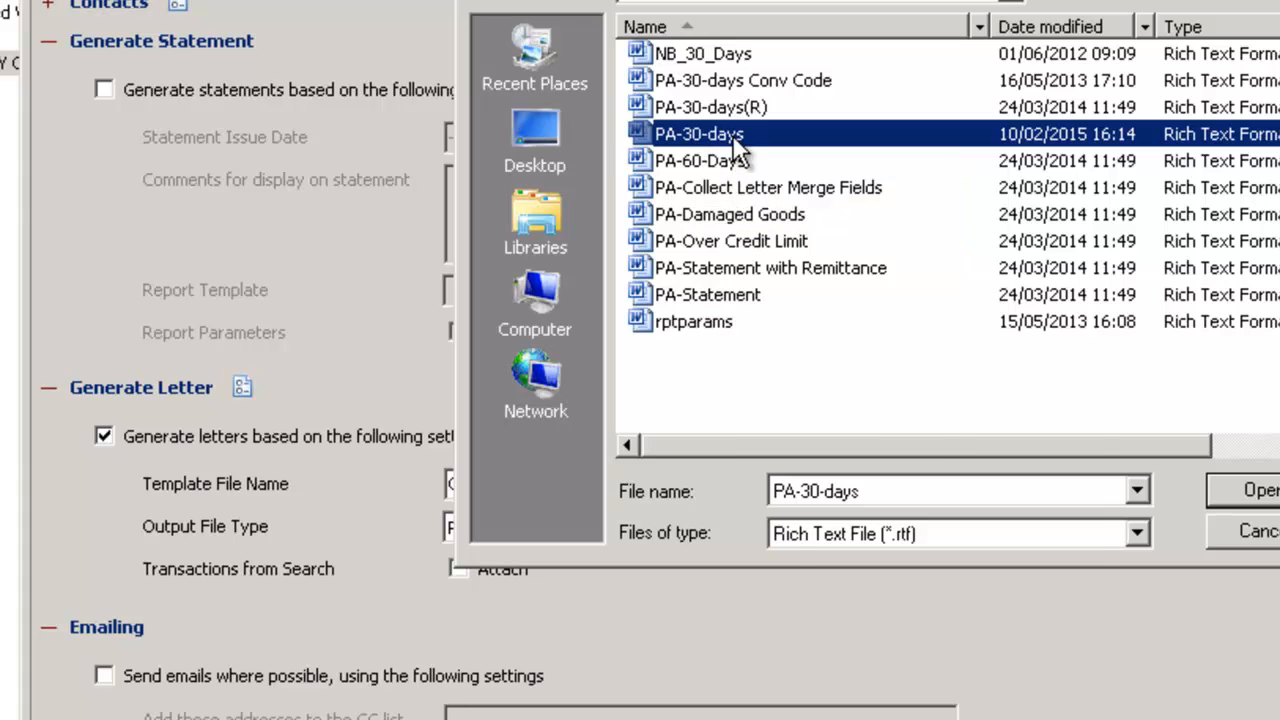
{"action": "right_click", "coordinate": [745, 138]}
{"action": "left_click", "coordinate": [761, 230]}
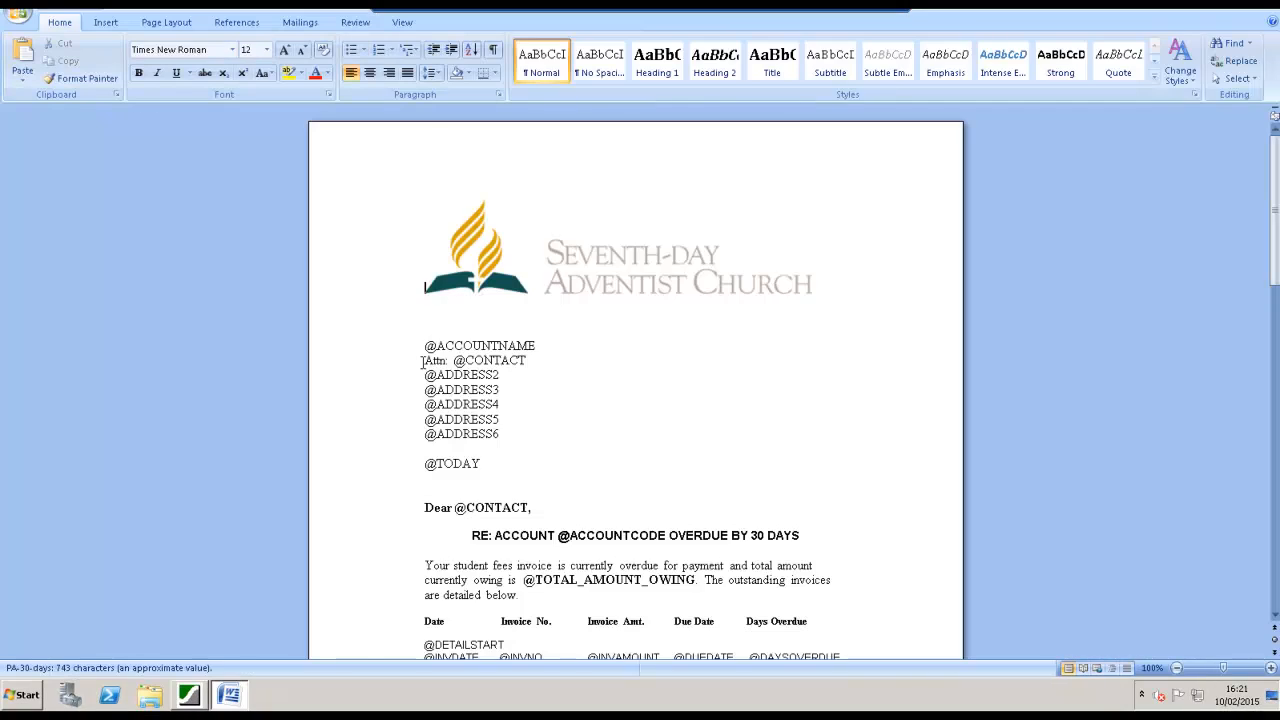
Examine the letter template's layout and merge fields, then close the document and the template file browser
{"action": "left_click_drag", "start_coordinate": [1275, 252], "coordinate": [1275, 296]}
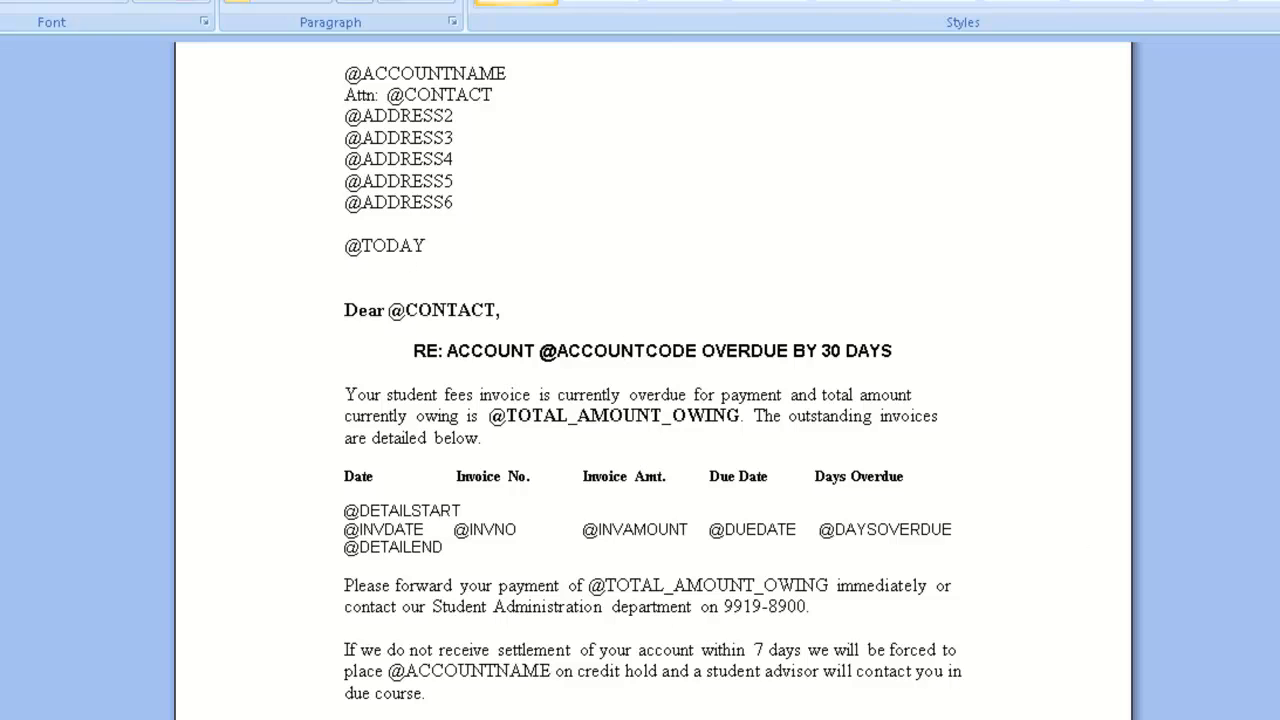
{"action": "scroll", "coordinate": [653, 380], "scroll_direction": "up", "scroll_amount": 5}
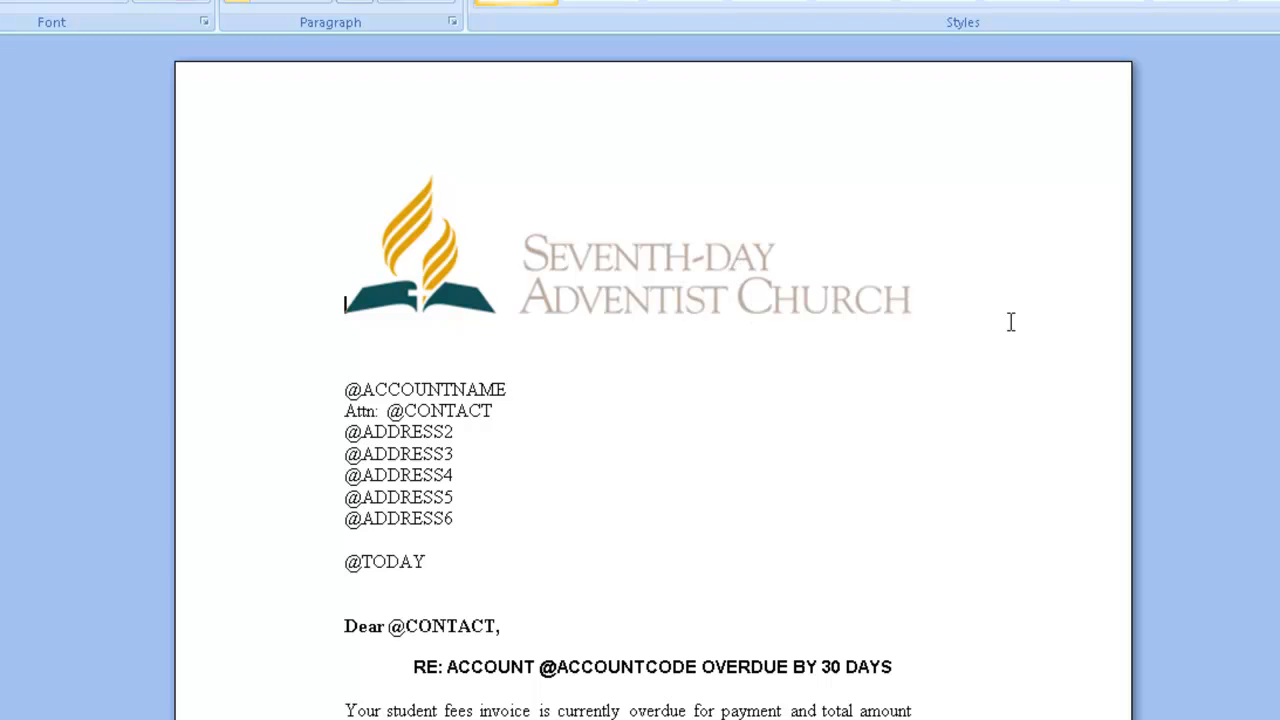
{"action": "scroll", "coordinate": [940, 510], "scroll_direction": "down", "scroll_amount": 6}
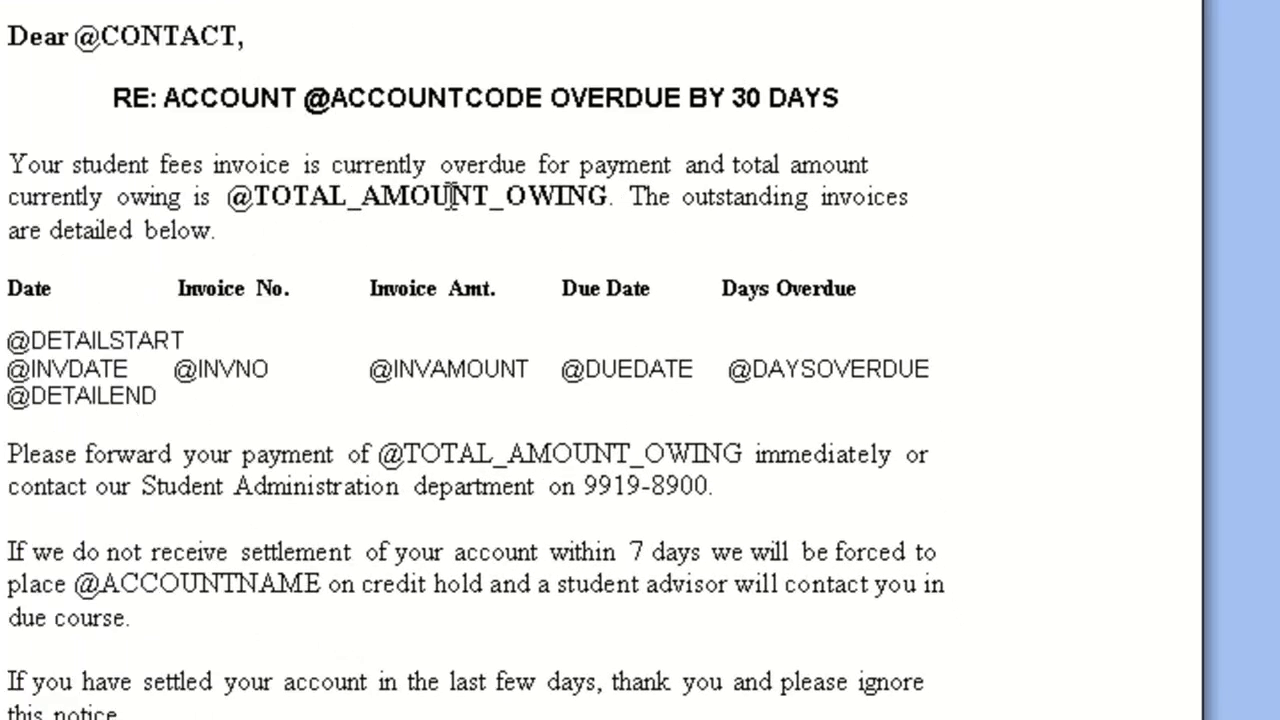
{"action": "left_click_drag", "start_coordinate": [133, 130], "coordinate": [501, 128]}
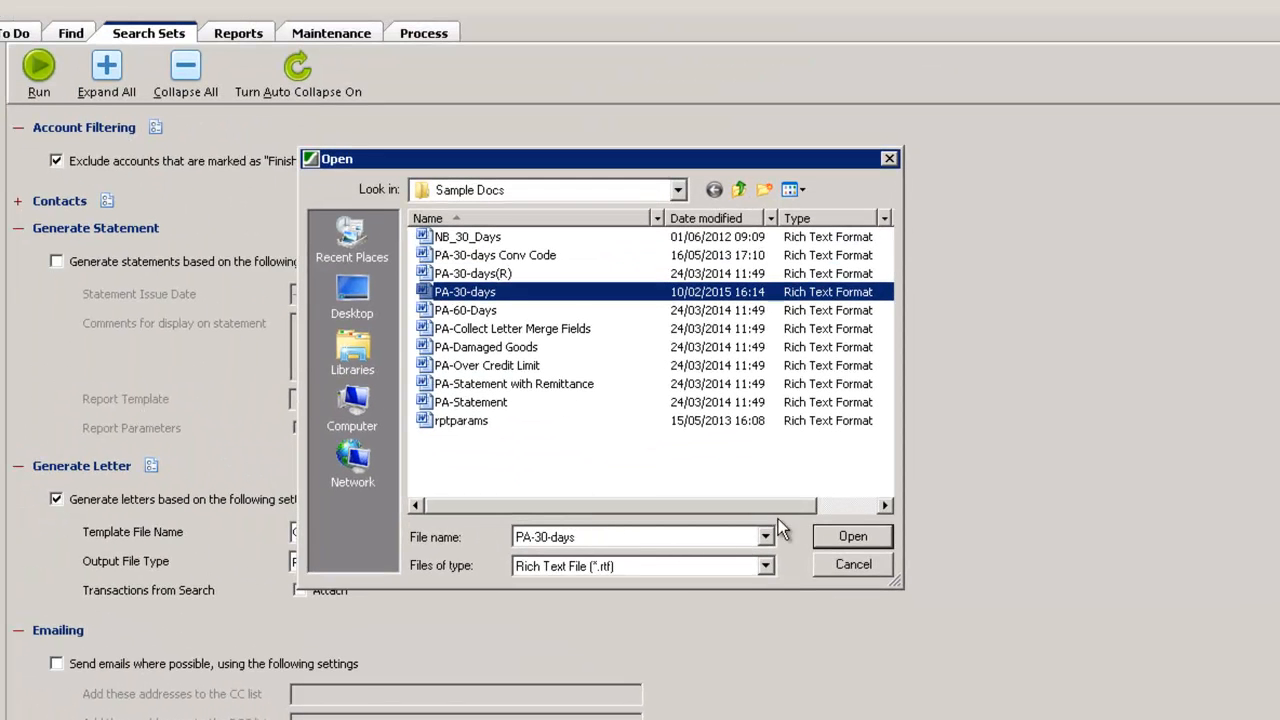
{"action": "left_click", "coordinate": [828, 538]}
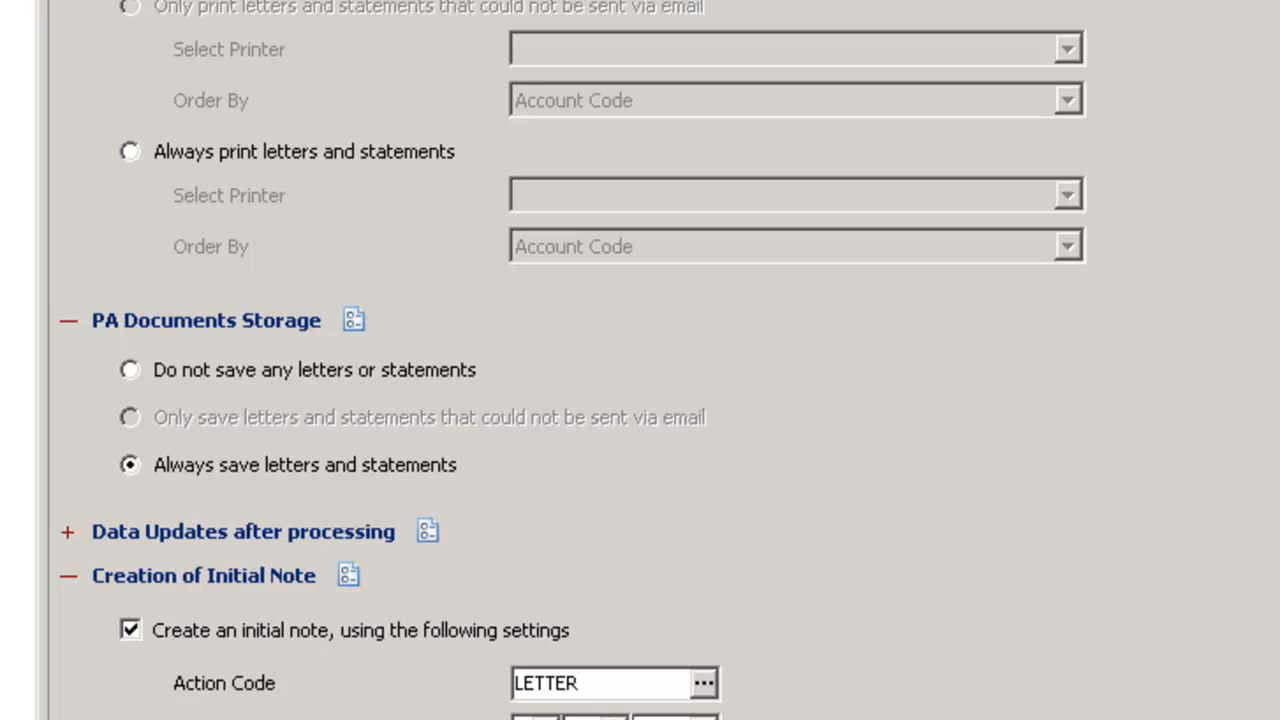
Review the document storage and initial note settings, run the LETTER STUDENT processing actions and close the progress window
{"action": "scroll", "coordinate": [603, 580], "scroll_direction": "down", "scroll_amount": 4}
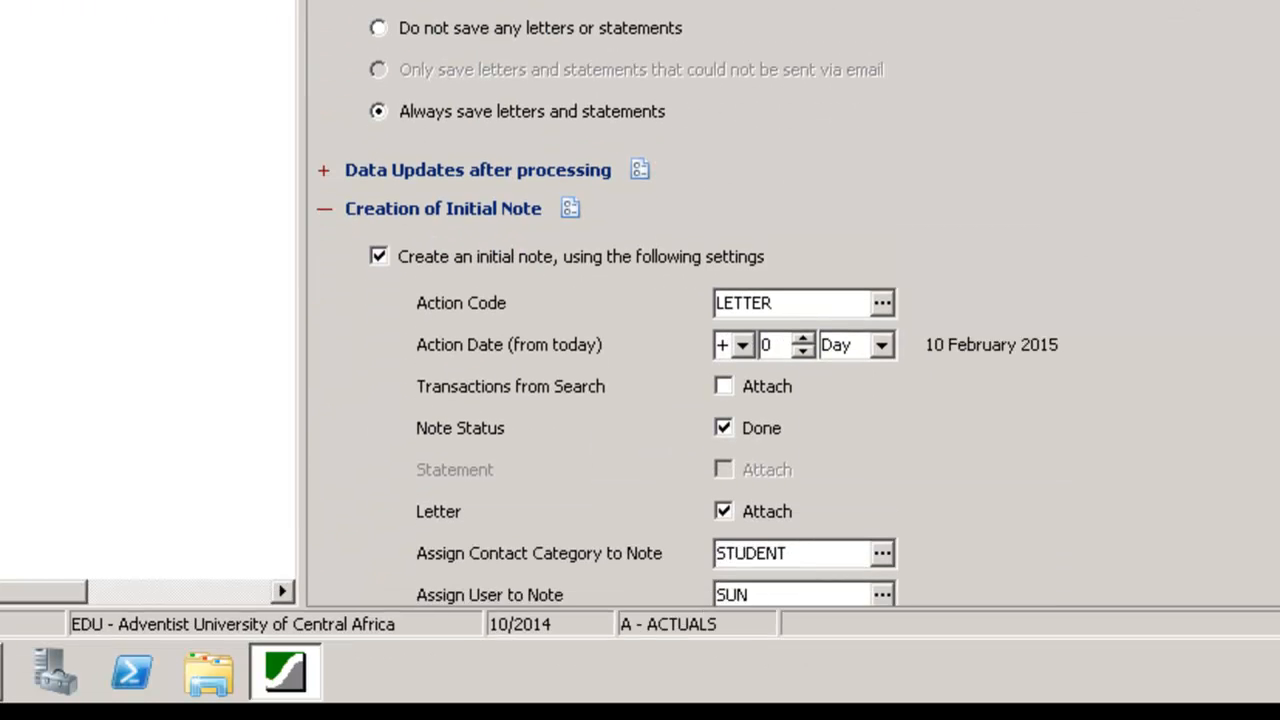
{"action": "scroll", "coordinate": [1011, 224], "scroll_direction": "down", "scroll_amount": 3}
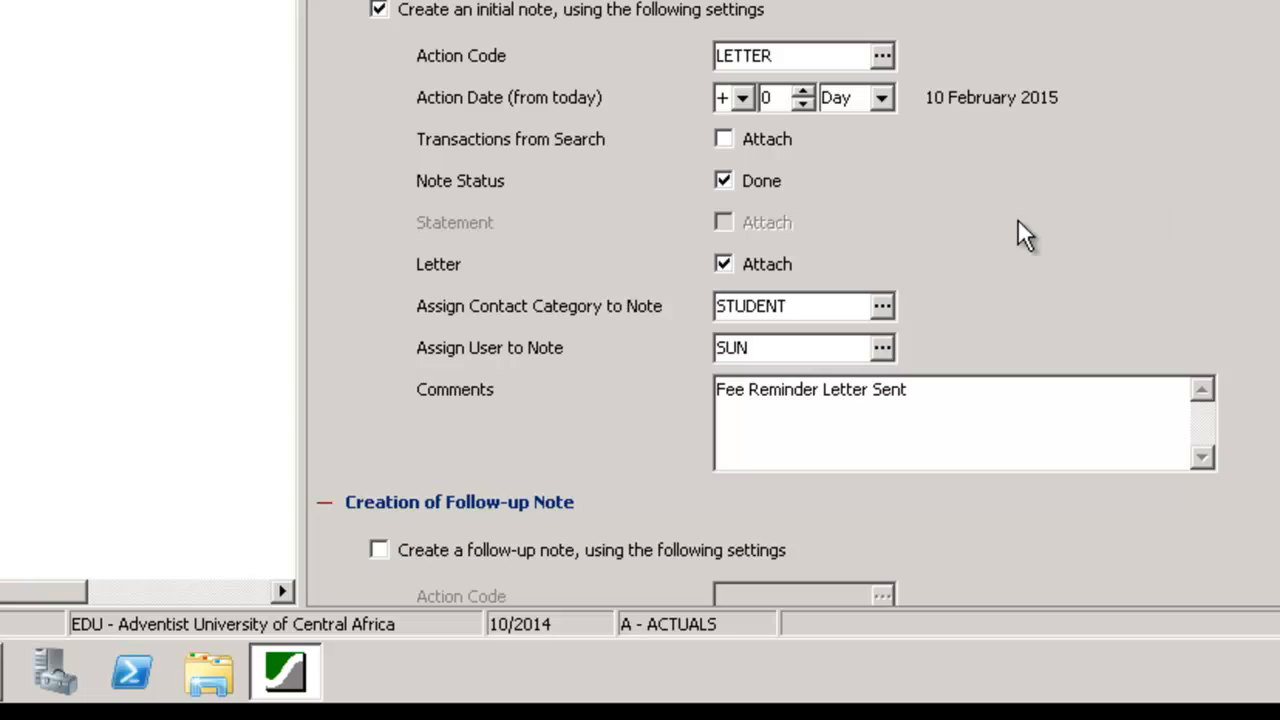
{"action": "left_click", "coordinate": [798, 307]}
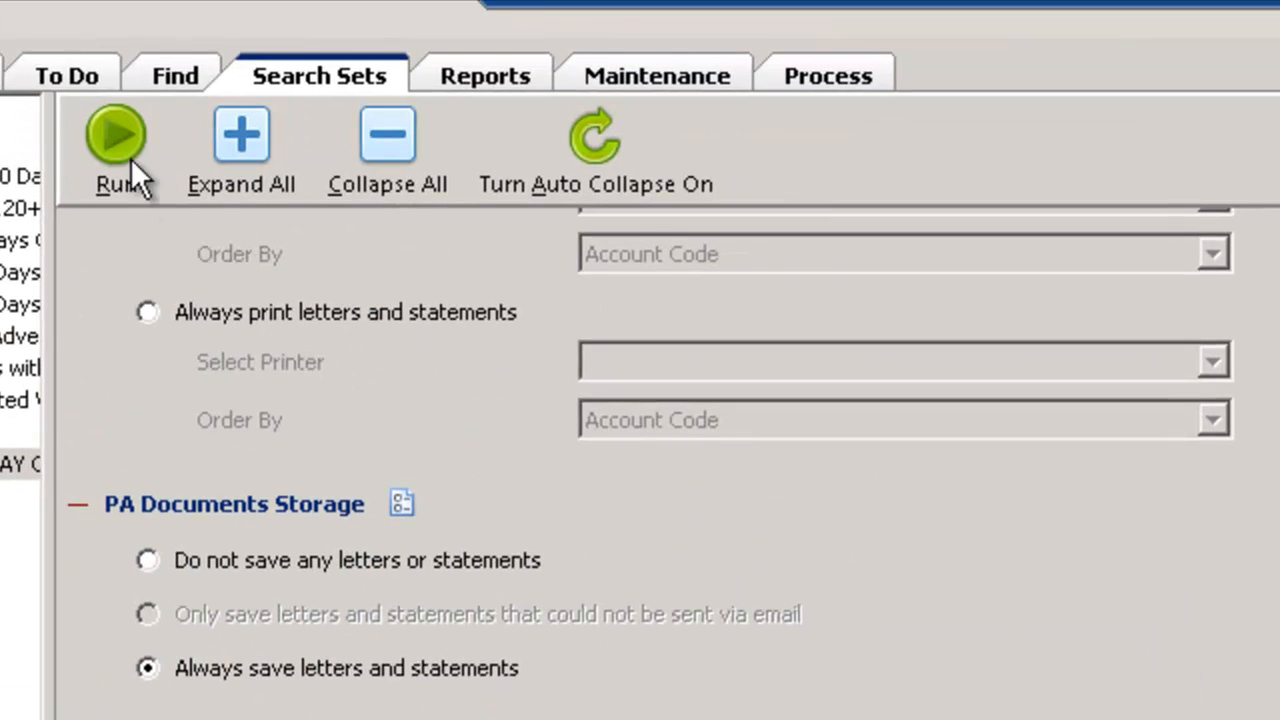
{"action": "left_click", "coordinate": [131, 196]}
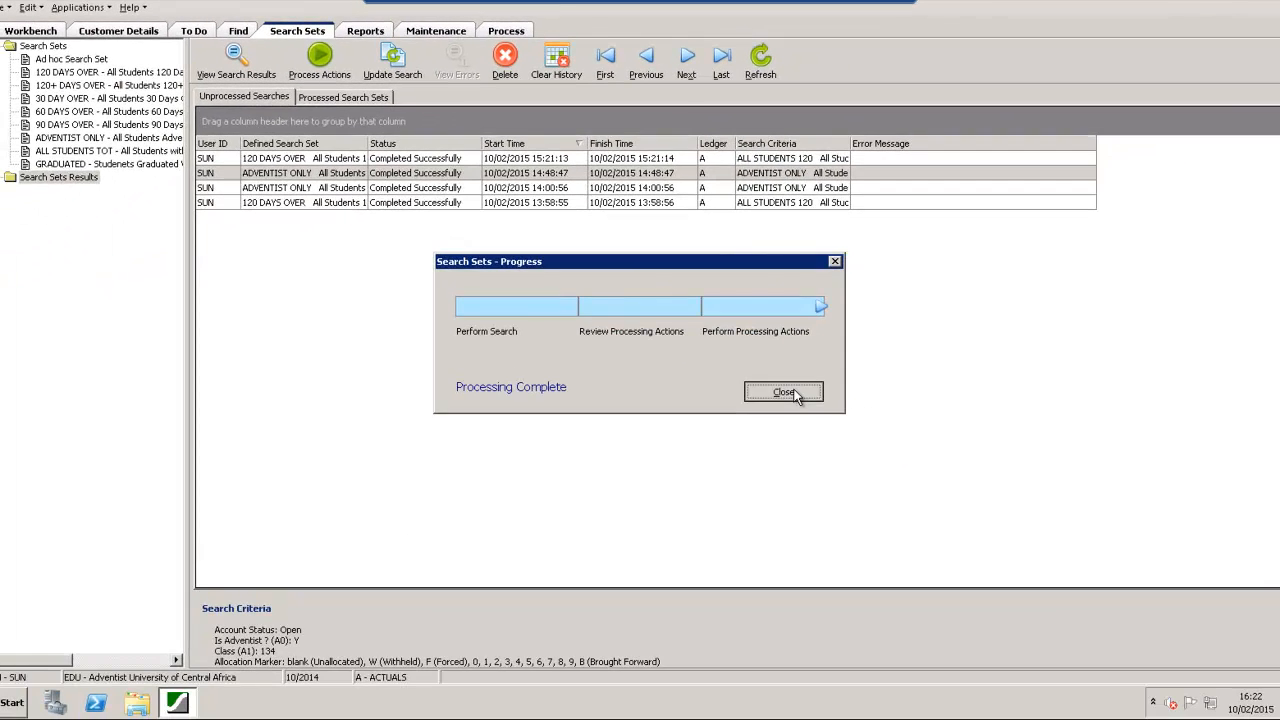
{"action": "left_click", "coordinate": [865, 548]}
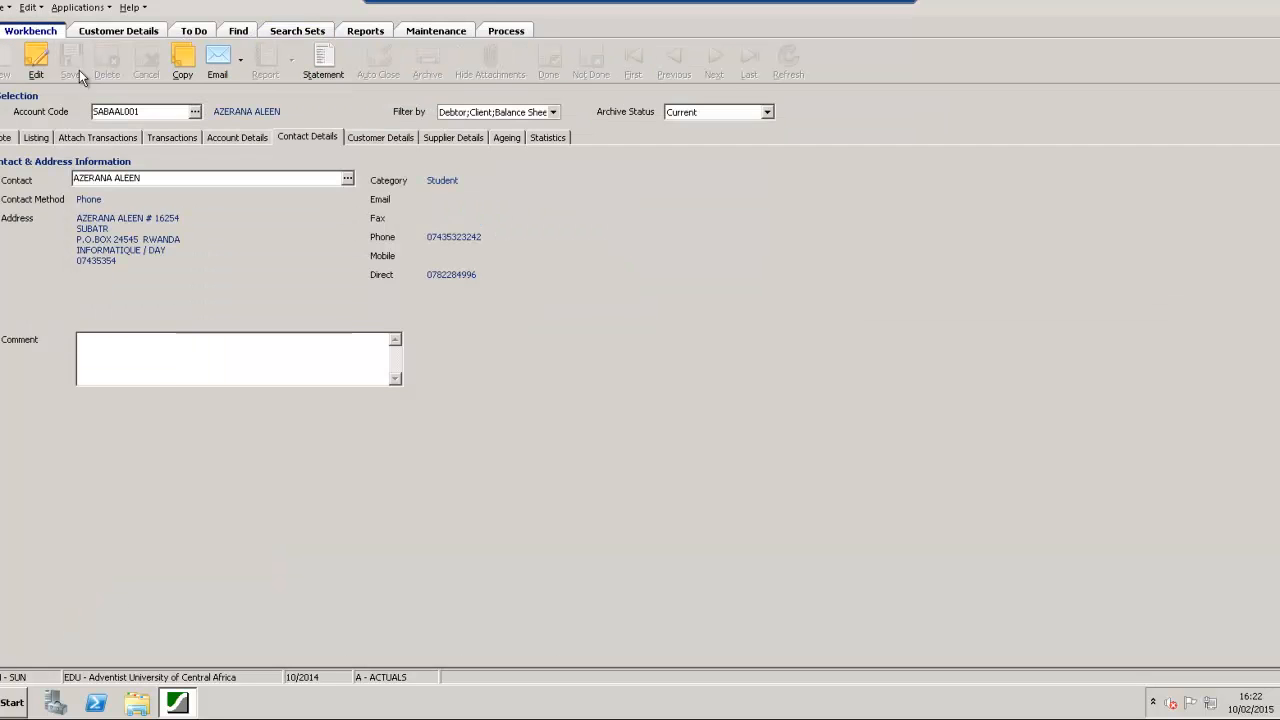
Select the first student's account in the Workbench and highlight the newest Fee Reminder Letter Sent note in its listing
{"action": "left_click", "coordinate": [195, 111]}
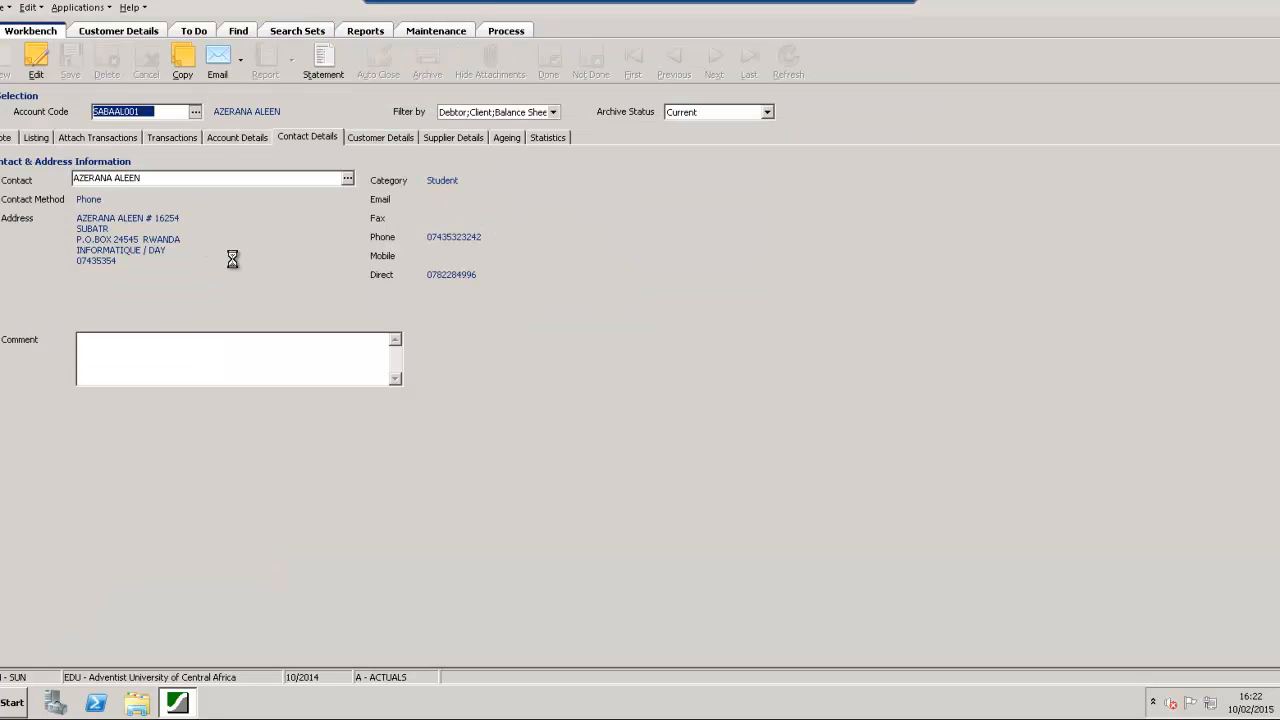
{"action": "double_click", "coordinate": [505, 387]}
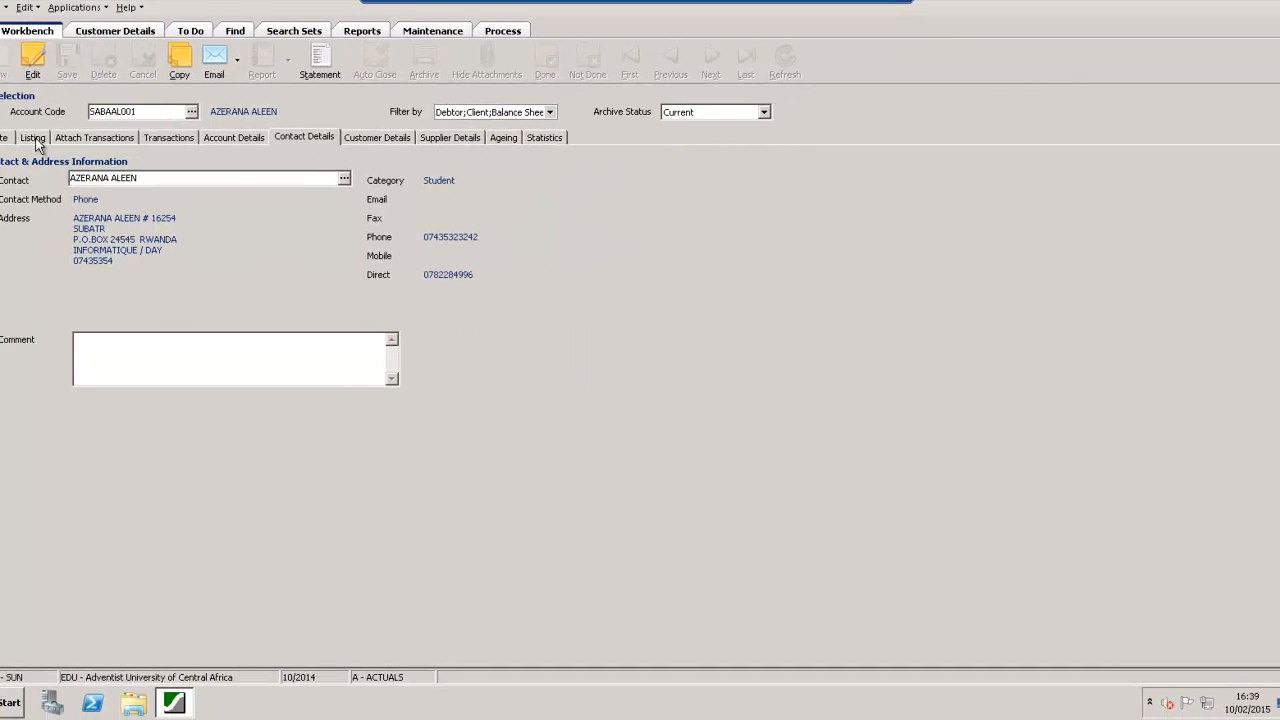
{"action": "left_click", "coordinate": [34, 138]}
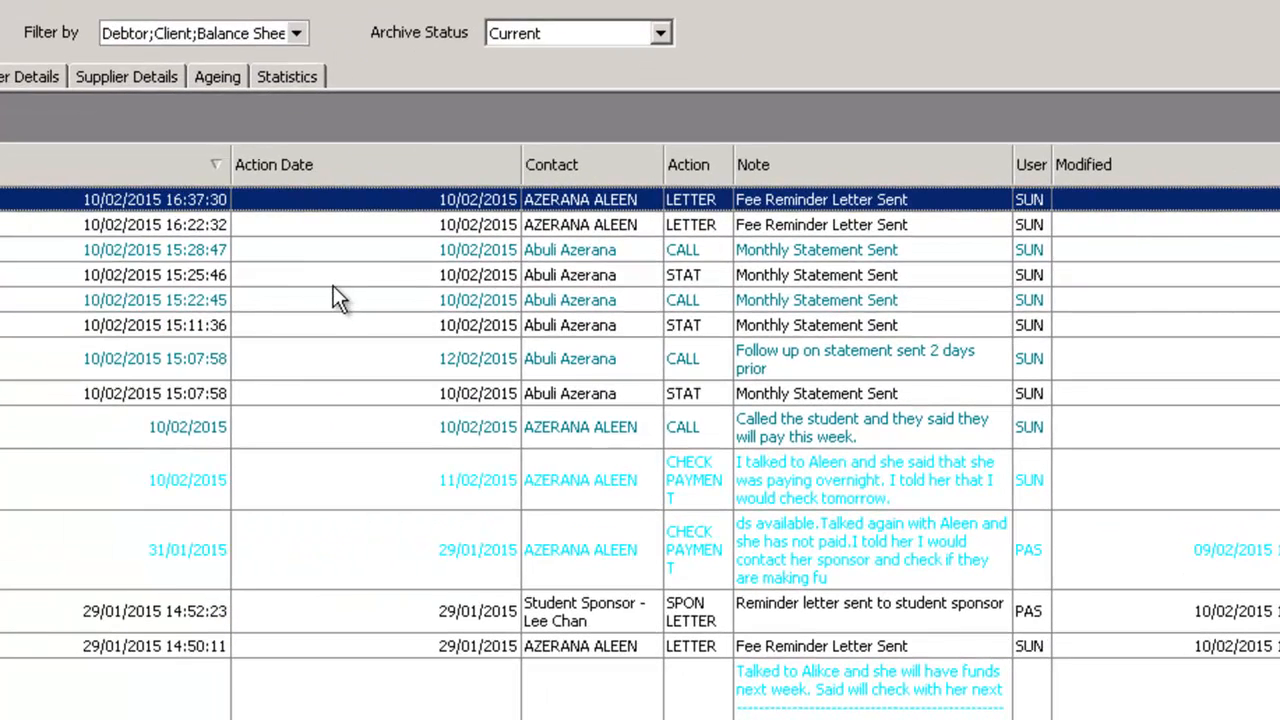
{"action": "left_click", "coordinate": [340, 280]}
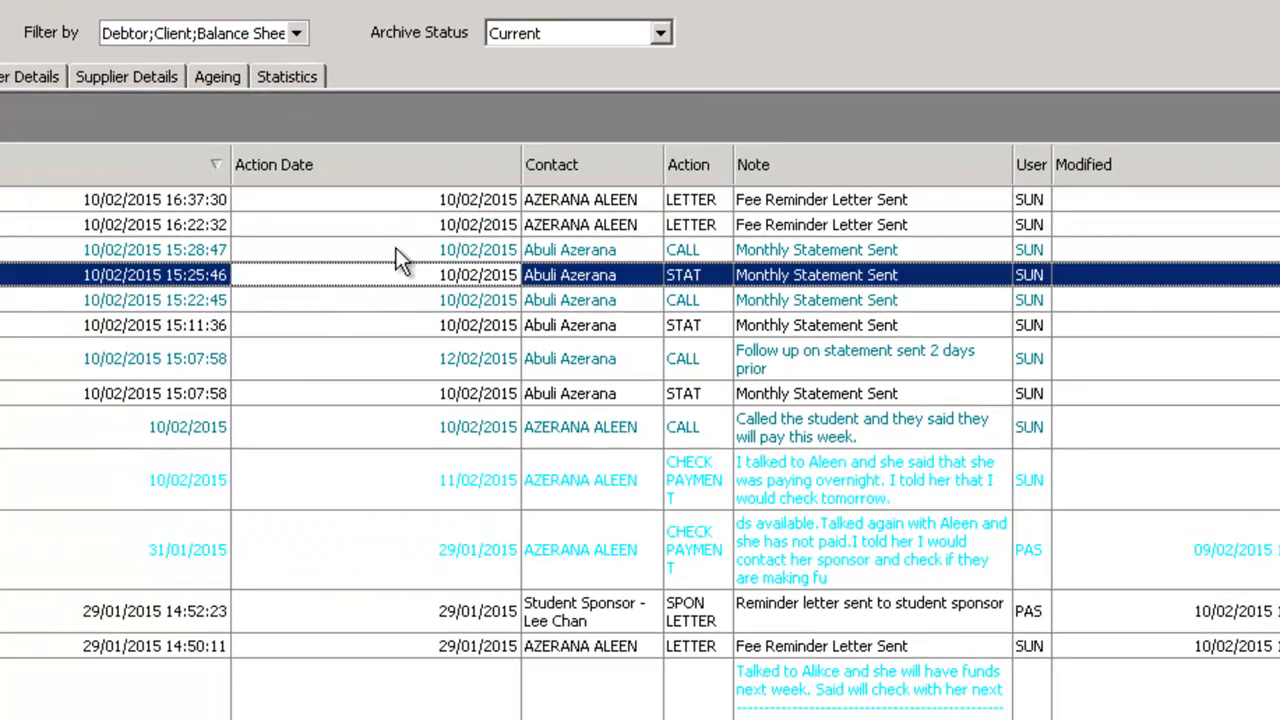
{"action": "left_click", "coordinate": [380, 198]}
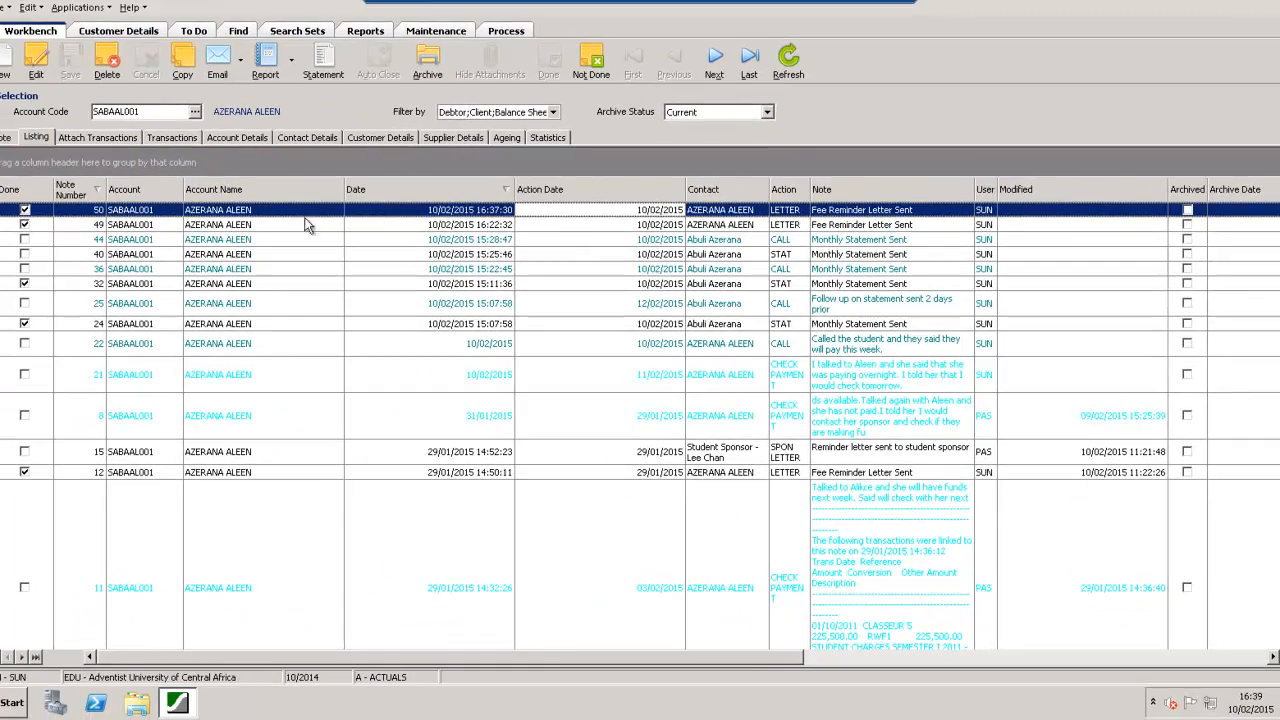
Show the newest LETTER note's details and read through its attached Letter.rtf, checking the address block and overdue text
{"action": "double_click", "coordinate": [324, 212]}
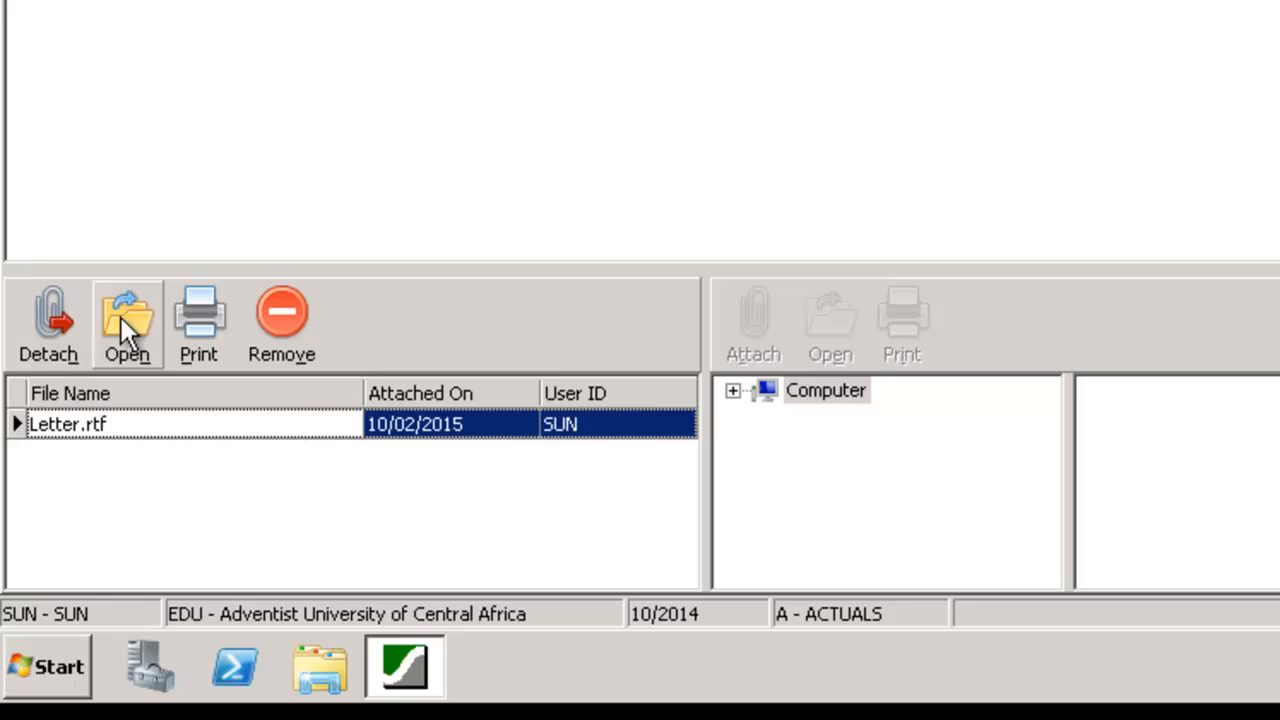
{"action": "left_click", "coordinate": [121, 317]}
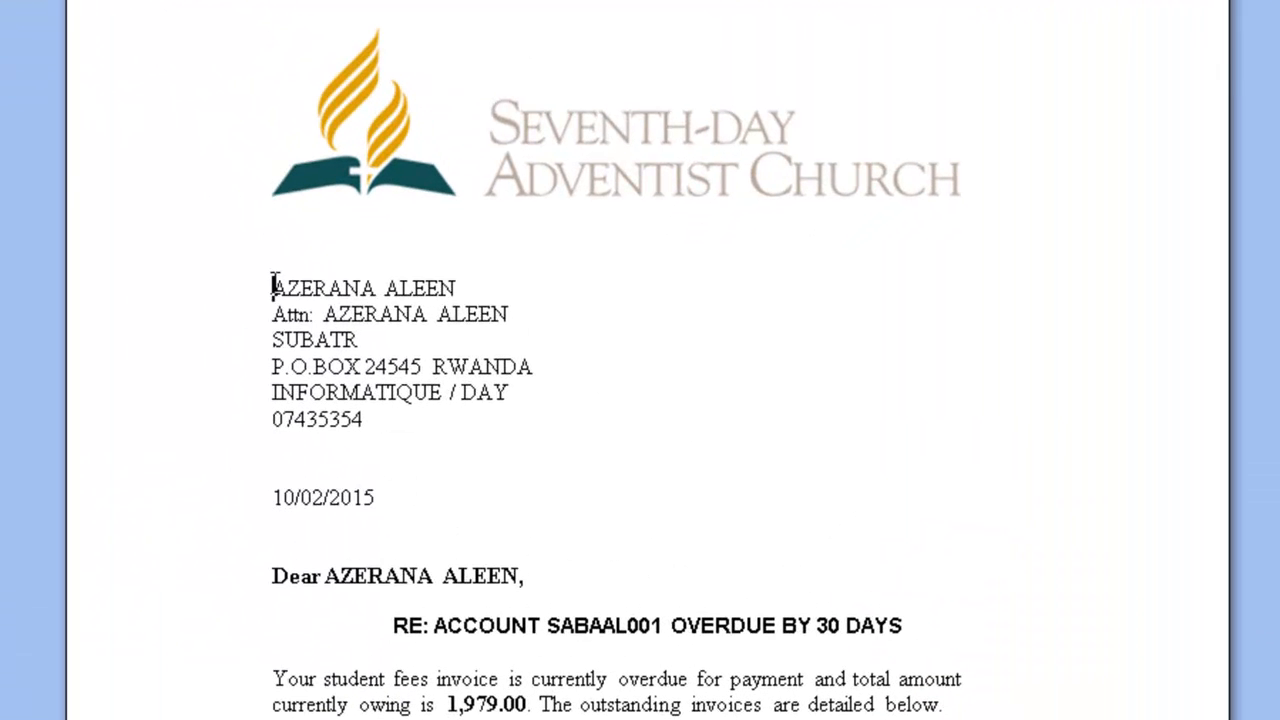
{"action": "left_click_drag", "start_coordinate": [426, 344], "coordinate": [438, 432]}
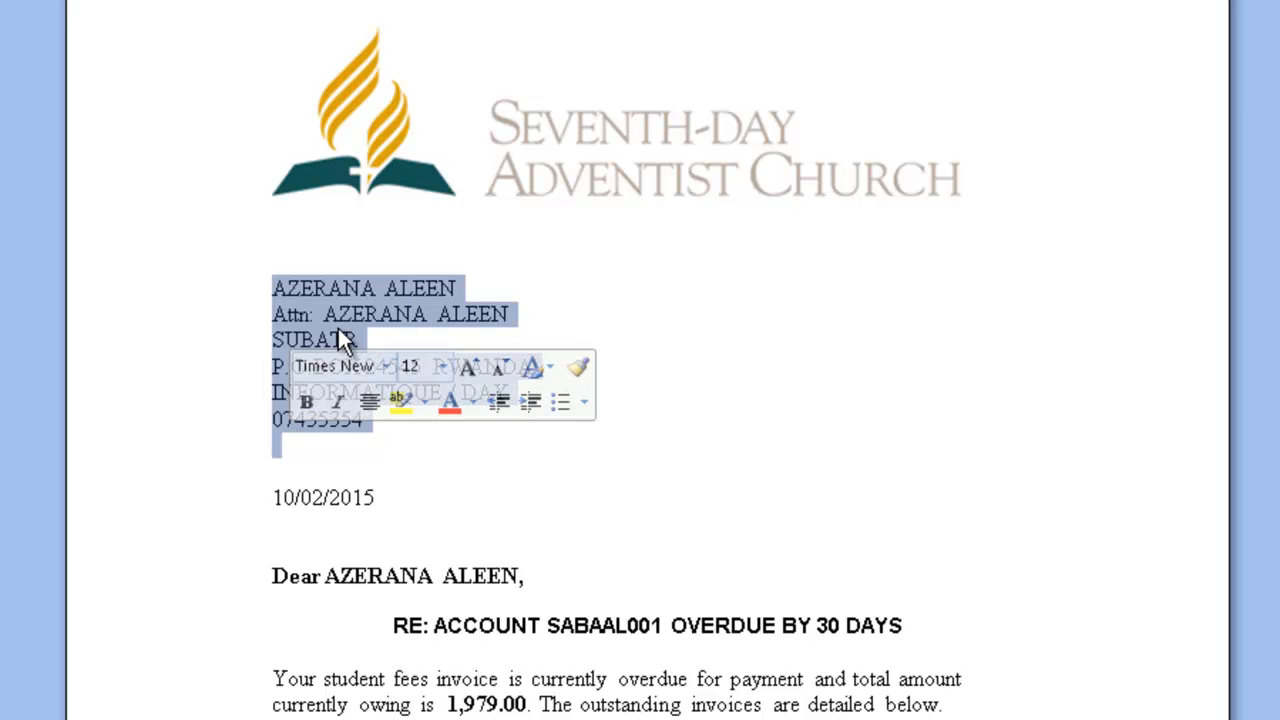
{"action": "left_click", "coordinate": [865, 446]}
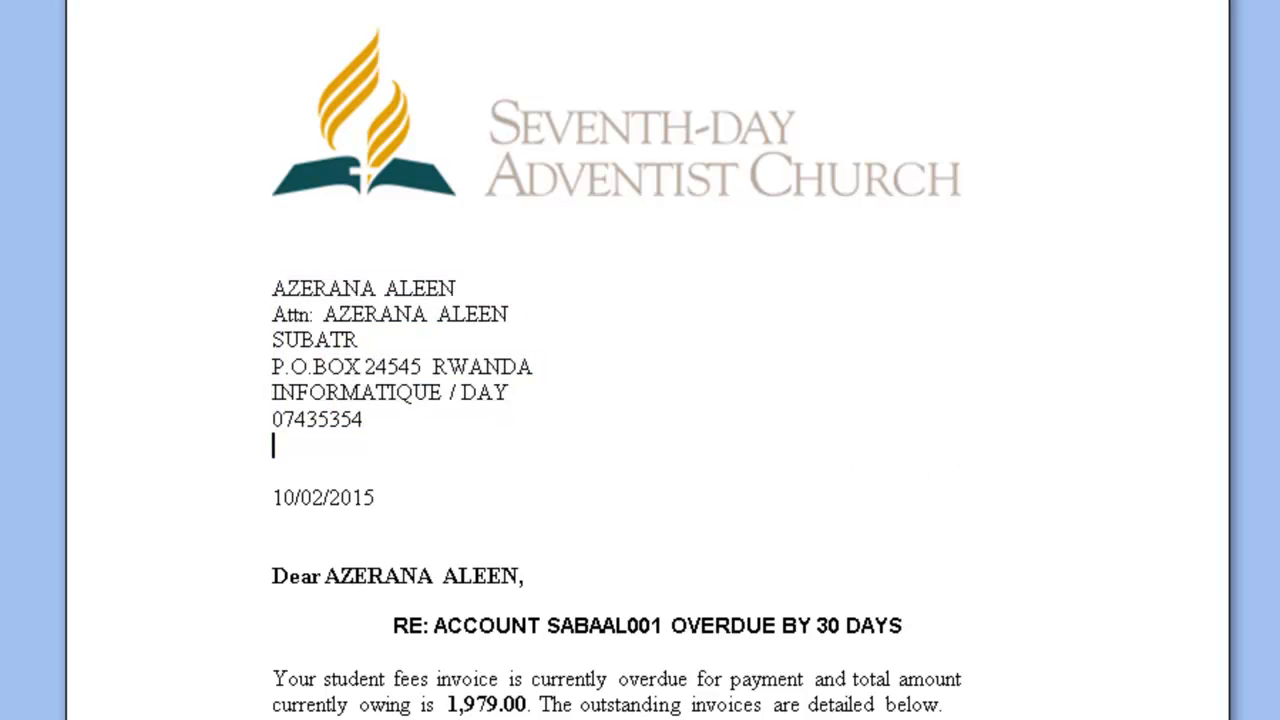
{"action": "scroll", "coordinate": [640, 360], "scroll_direction": "down", "scroll_amount": 8}
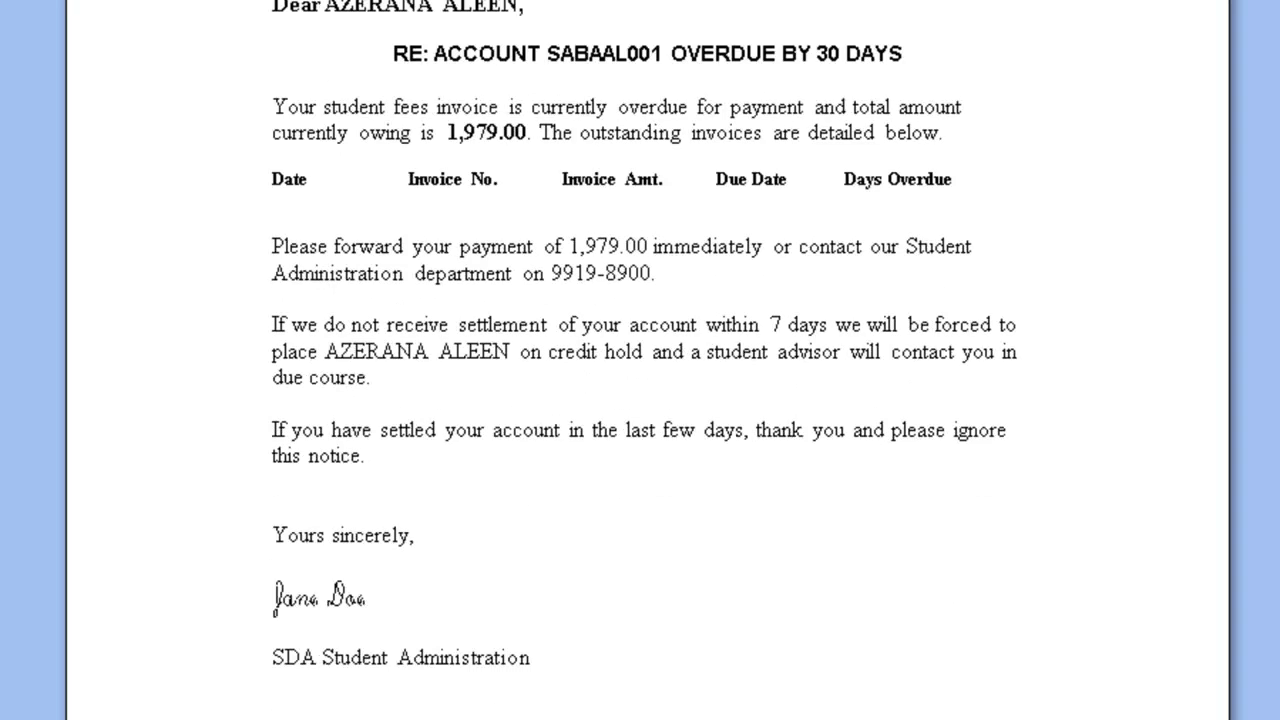
{"action": "scroll", "coordinate": [640, 360], "scroll_direction": "up", "scroll_amount": 7}
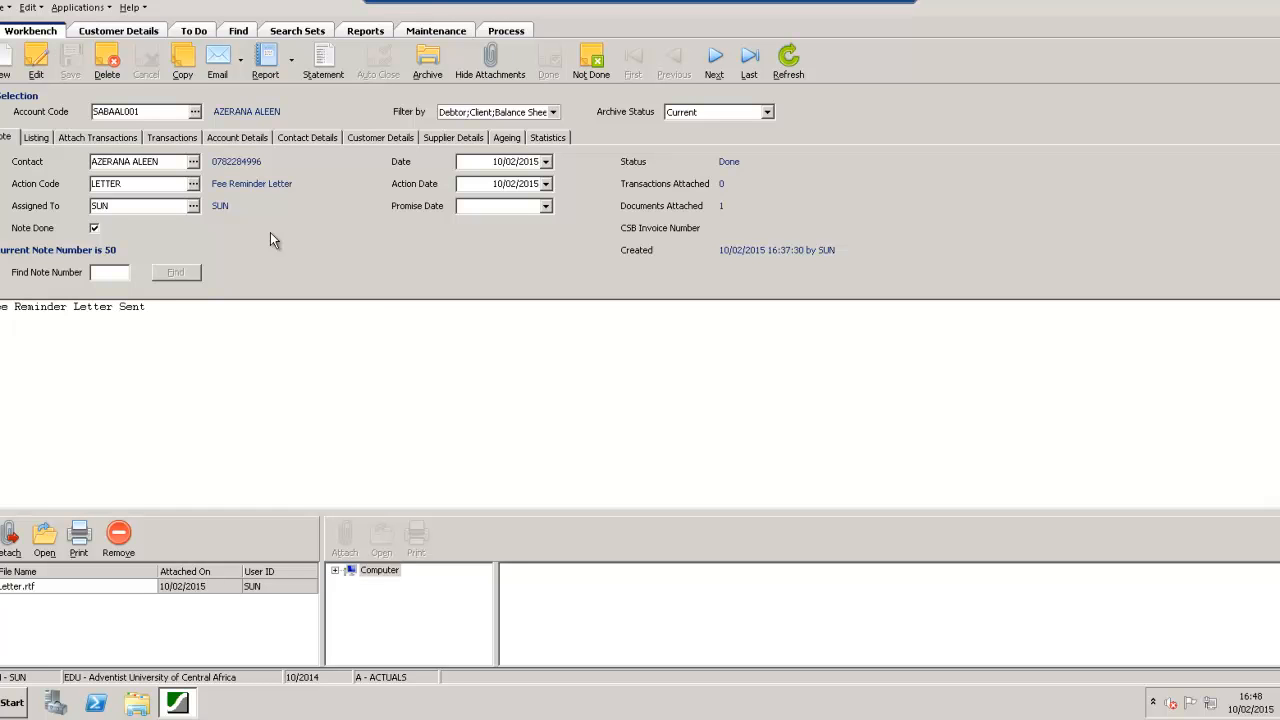
Return to the 30 DAY OVER processing actions in Search Sets, run them again and close the progress window
{"action": "left_click", "coordinate": [300, 33]}
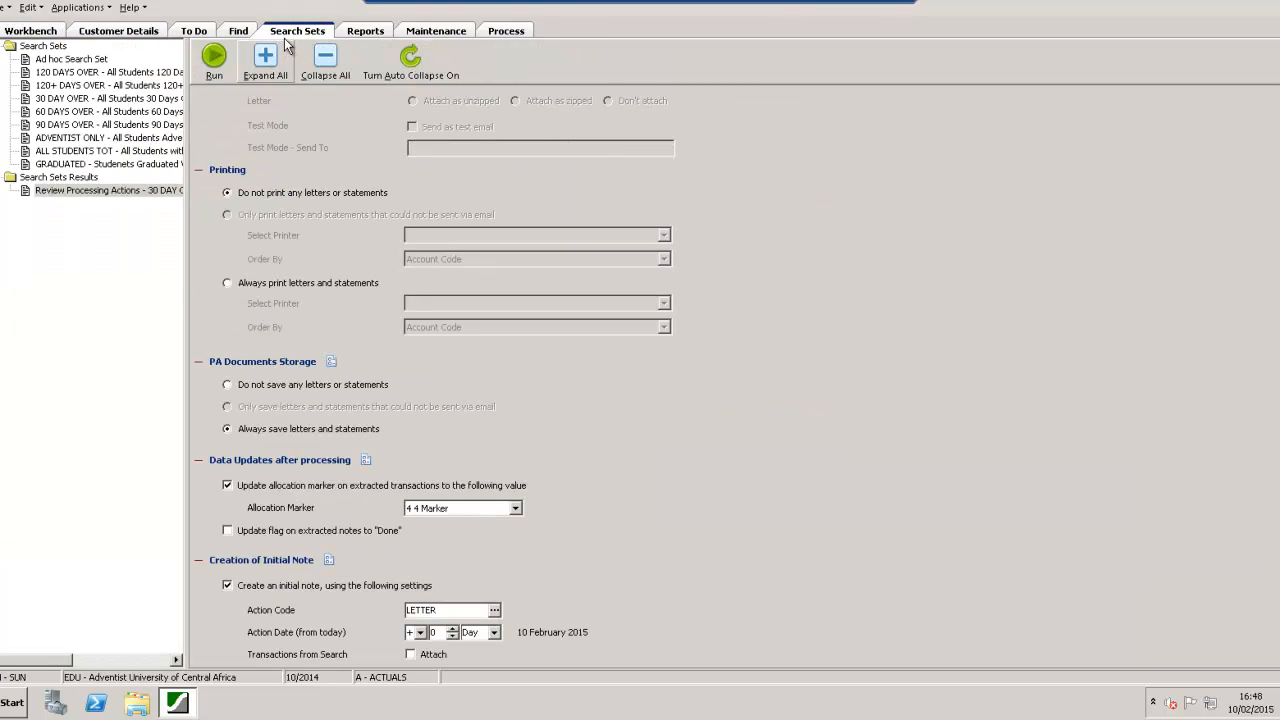
{"action": "left_click", "coordinate": [215, 62]}
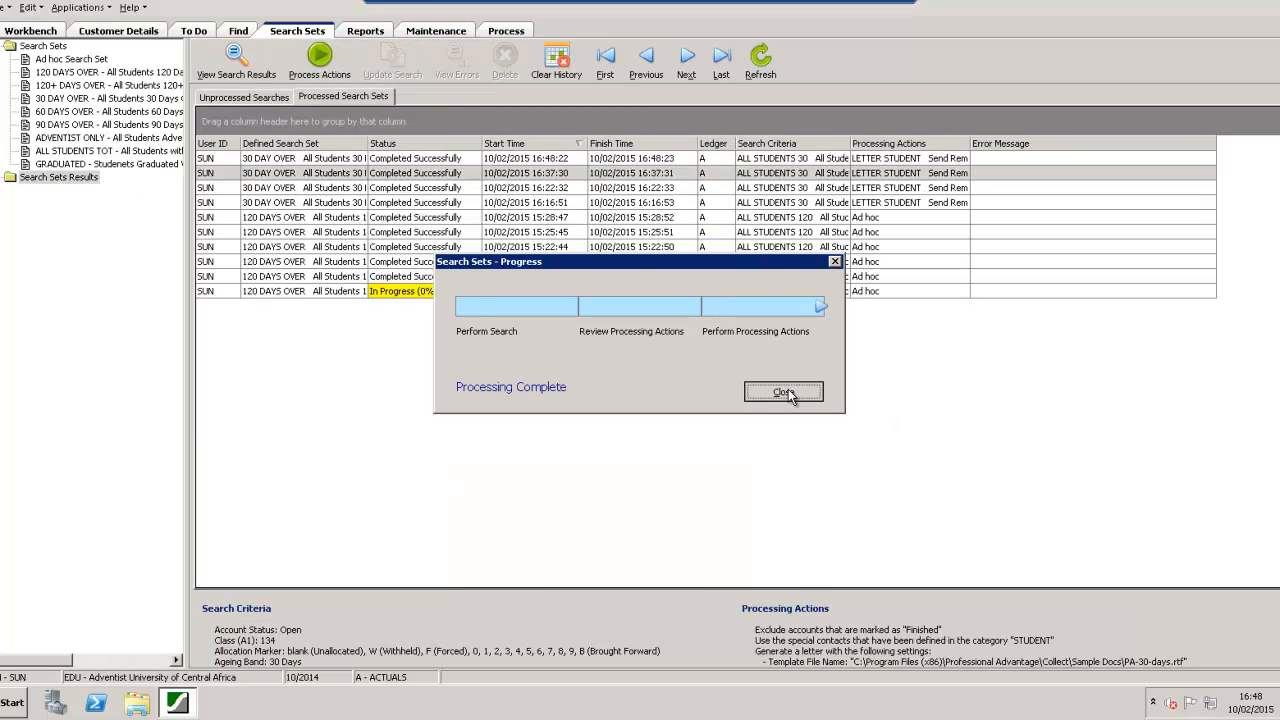
{"action": "left_click", "coordinate": [783, 392]}
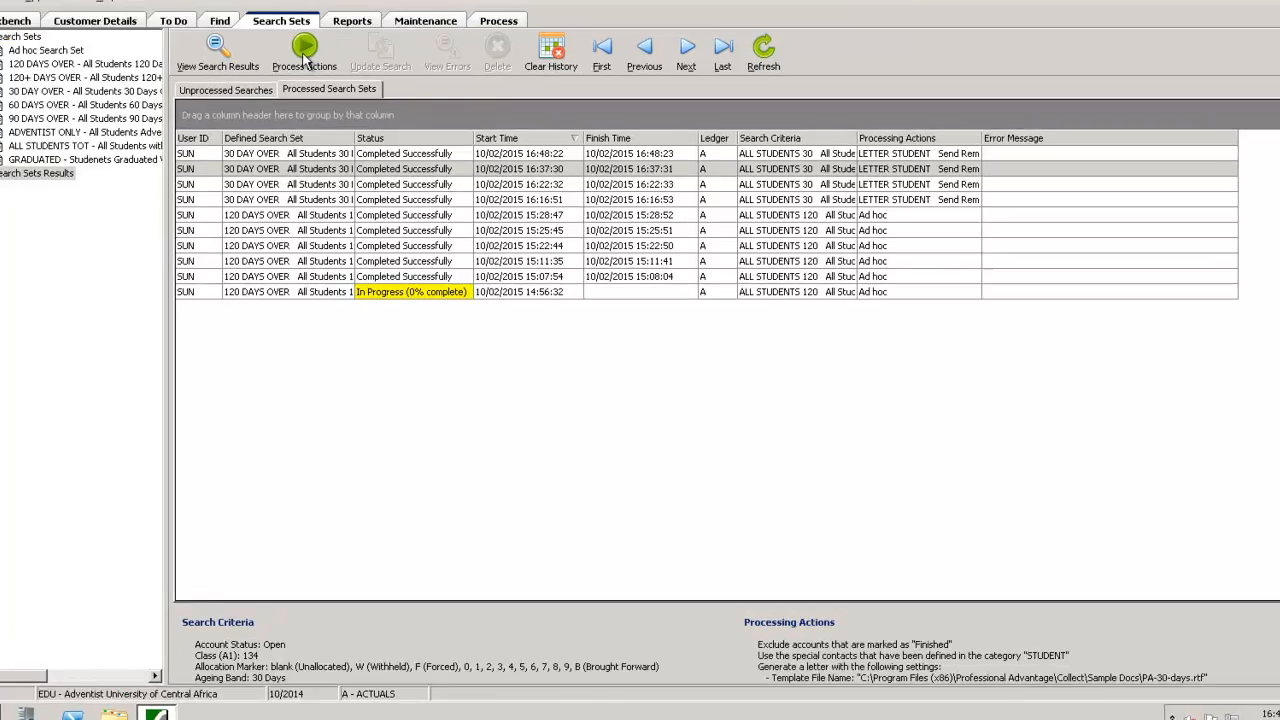
Open the LETTER STUDENT processing actions for the selected 30 DAY OVER search
{"action": "left_click", "coordinate": [319, 62]}
{"action": "left_click", "coordinate": [370, 243]}
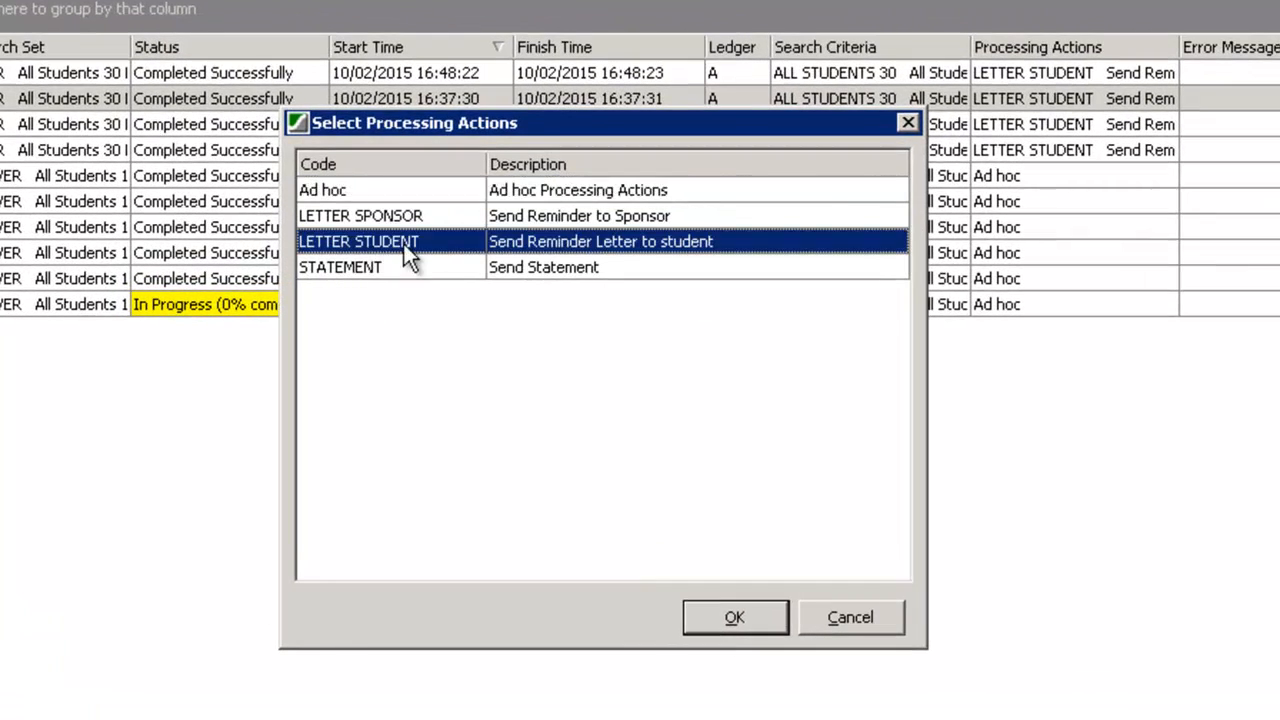
{"action": "left_click", "coordinate": [728, 617]}
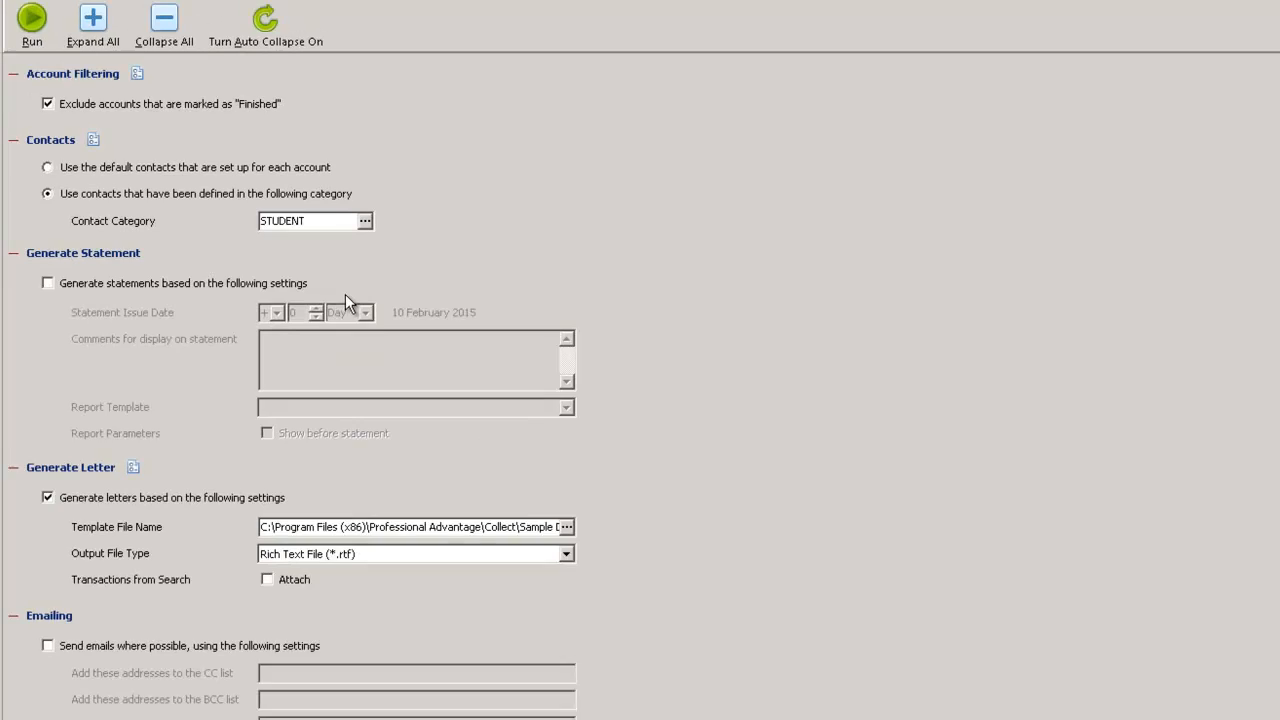
Keep the allocation marker update on extracted transactions enabled and choose 4 4 Marker as its value
{"action": "left_click_drag", "start_coordinate": [1272, 282], "coordinate": [1266, 364]}
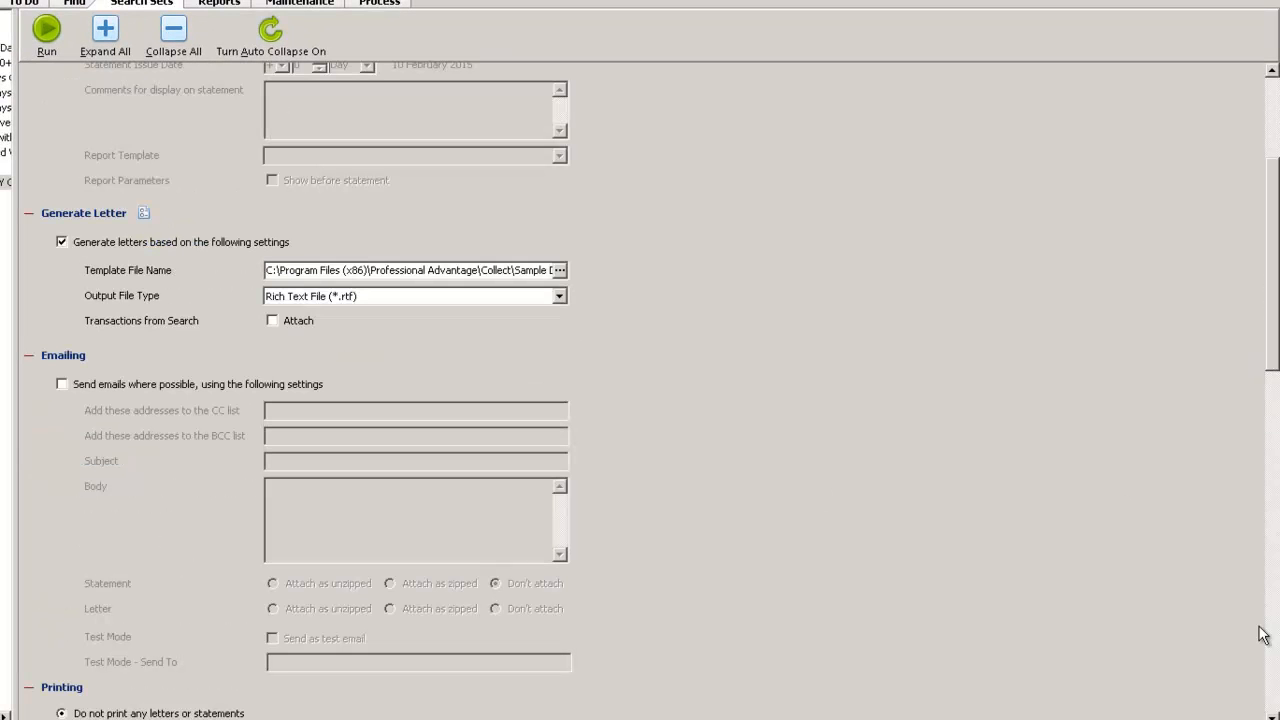
{"action": "left_click", "coordinate": [1272, 715]}
{"action": "left_click", "coordinate": [1272, 716]}
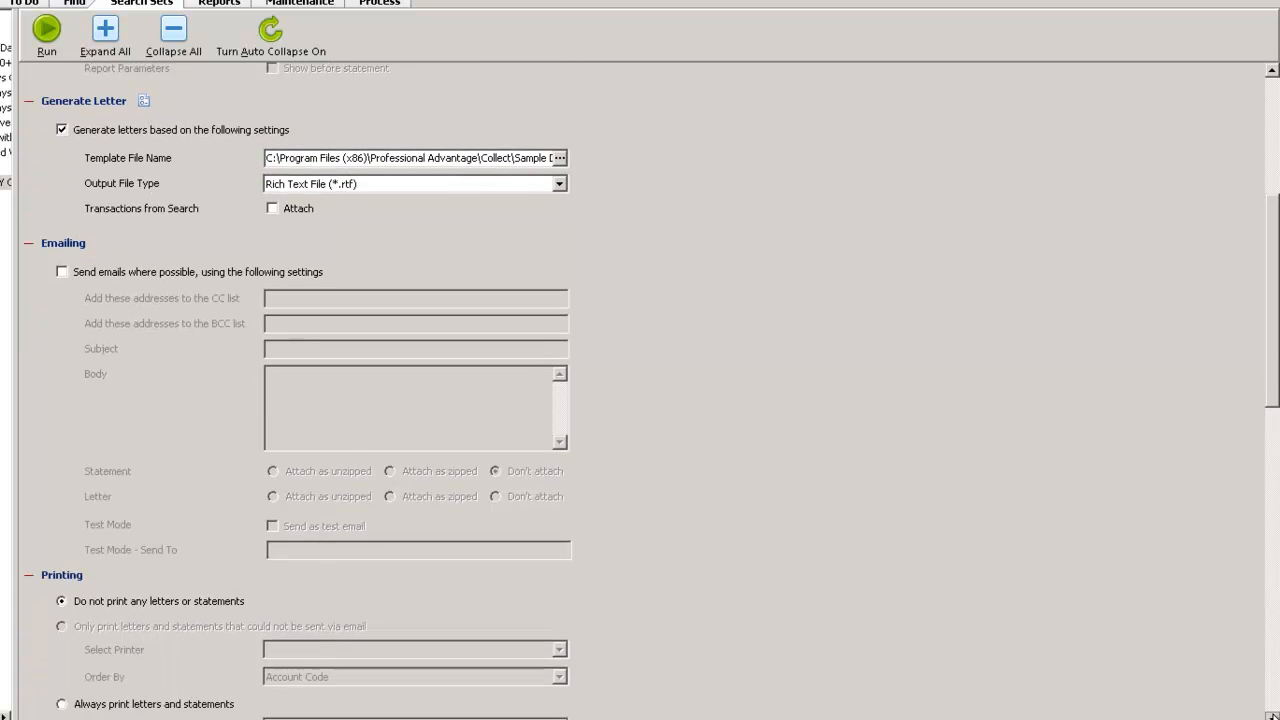
{"action": "left_click", "coordinate": [1272, 716]}
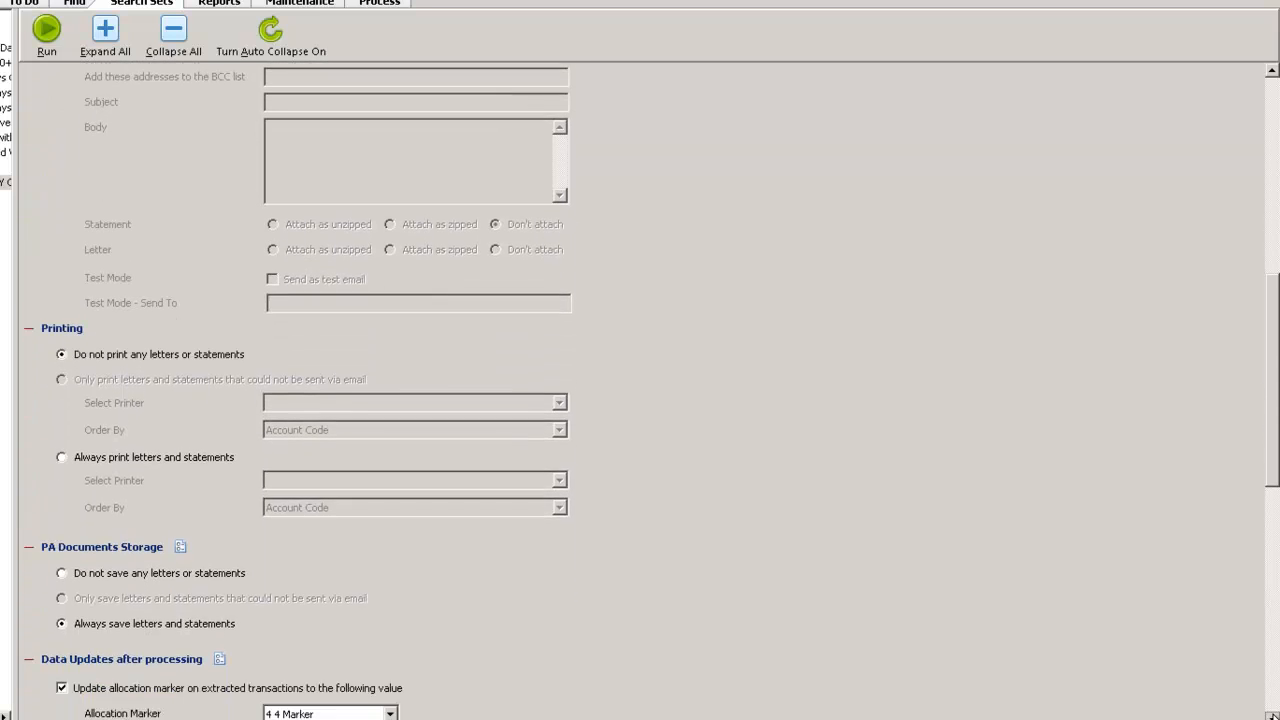
{"action": "left_click", "coordinate": [1272, 716]}
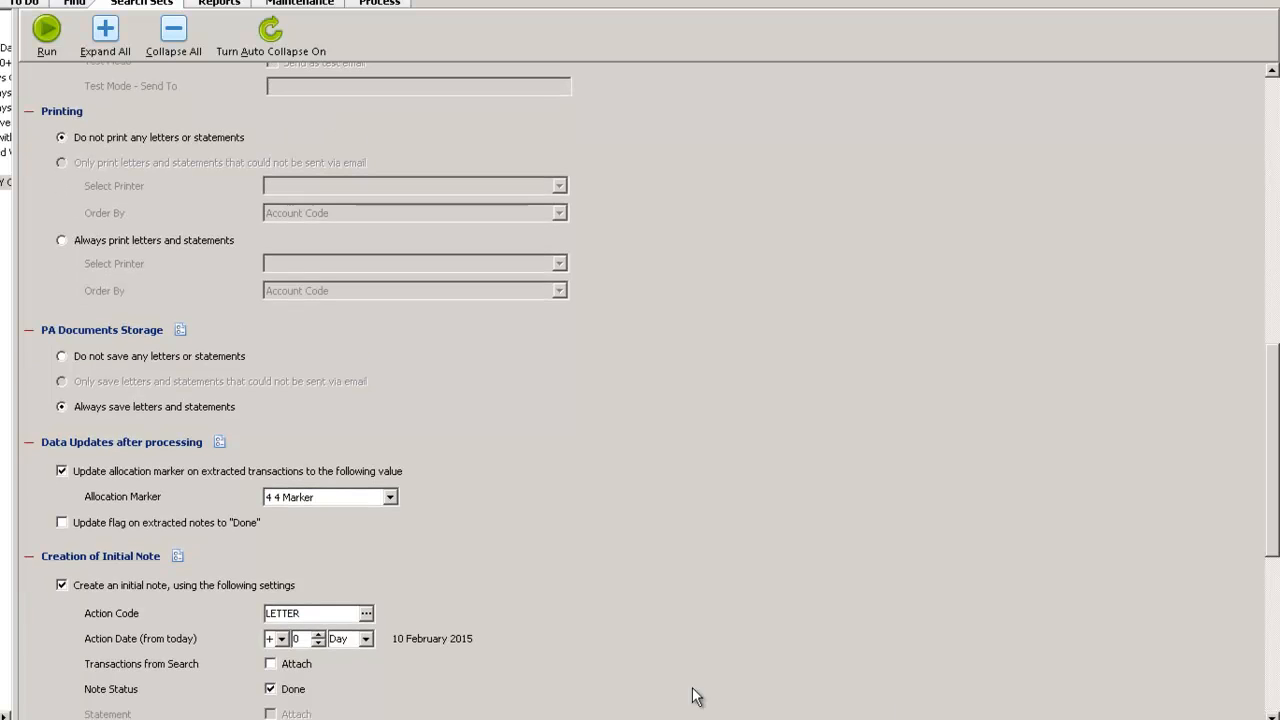
{"action": "left_click", "coordinate": [61, 471]}
{"action": "left_click", "coordinate": [61, 471]}
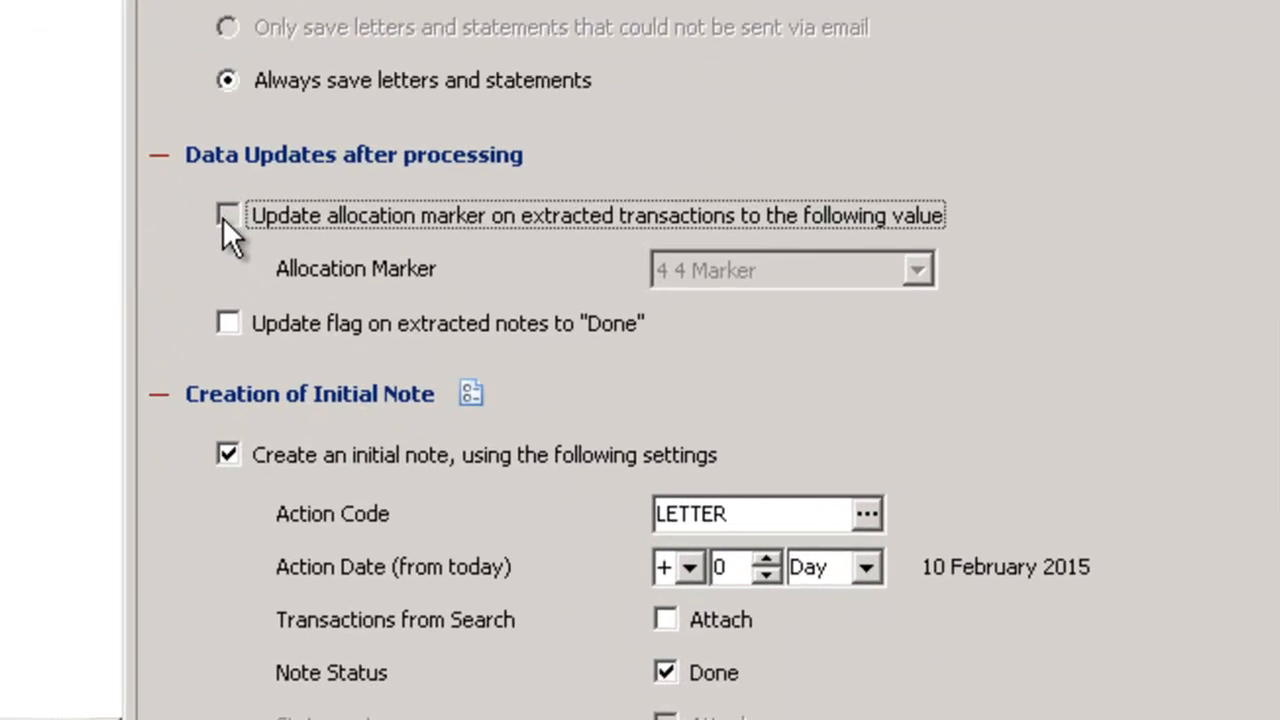
{"action": "left_click", "coordinate": [937, 272]}
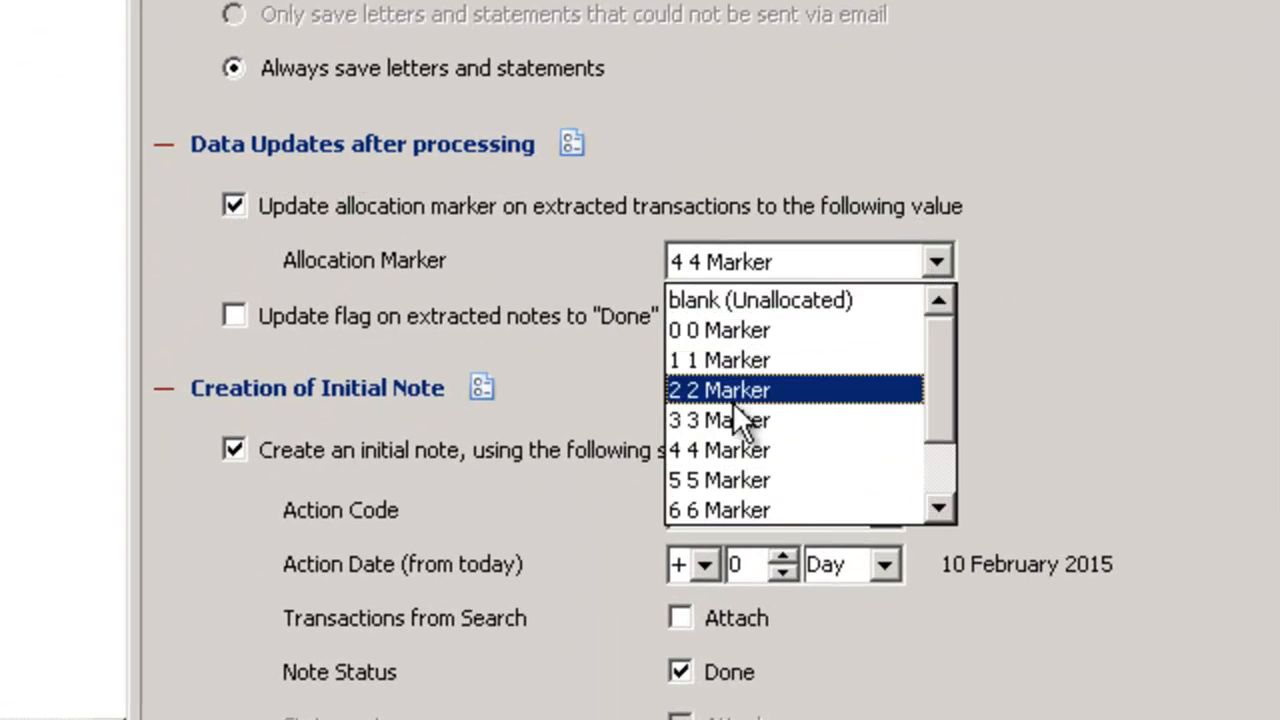
{"action": "left_click", "coordinate": [707, 449]}
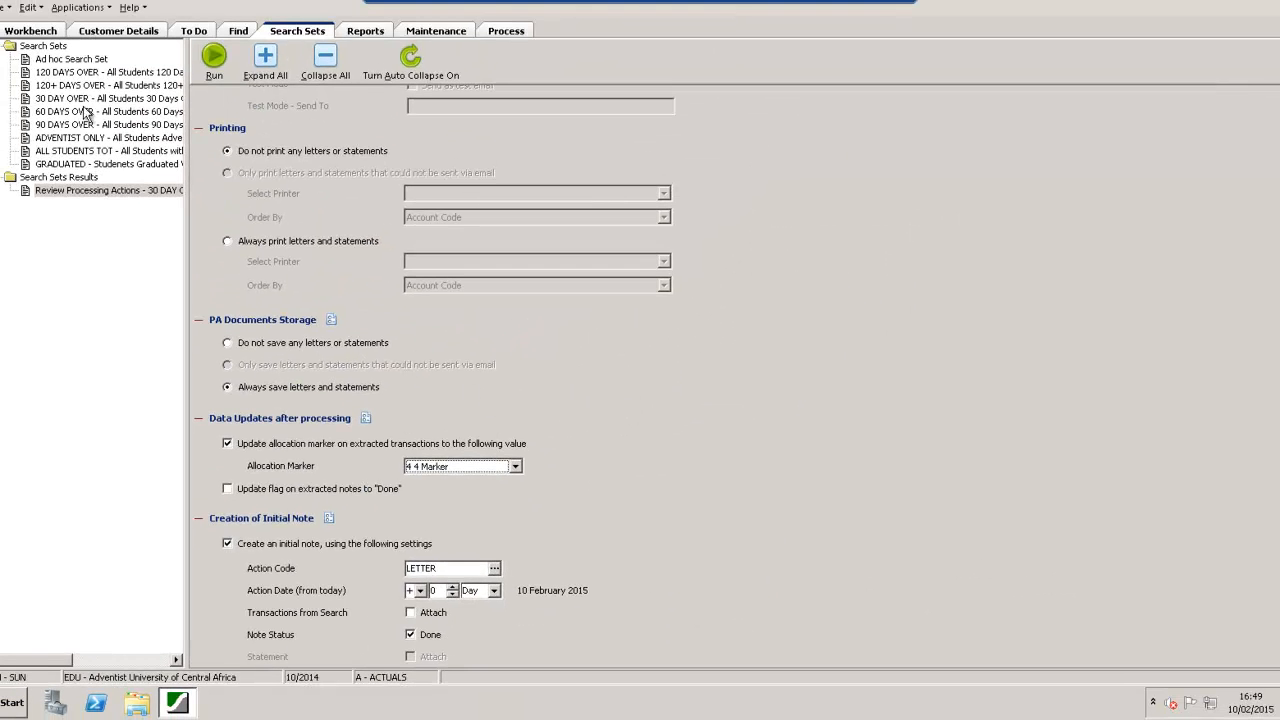
In the Ad hoc Search Set's transaction criteria, remove all selected allocation markers and pick 4 Marker from the available ones
{"action": "left_click", "coordinate": [61, 59]}
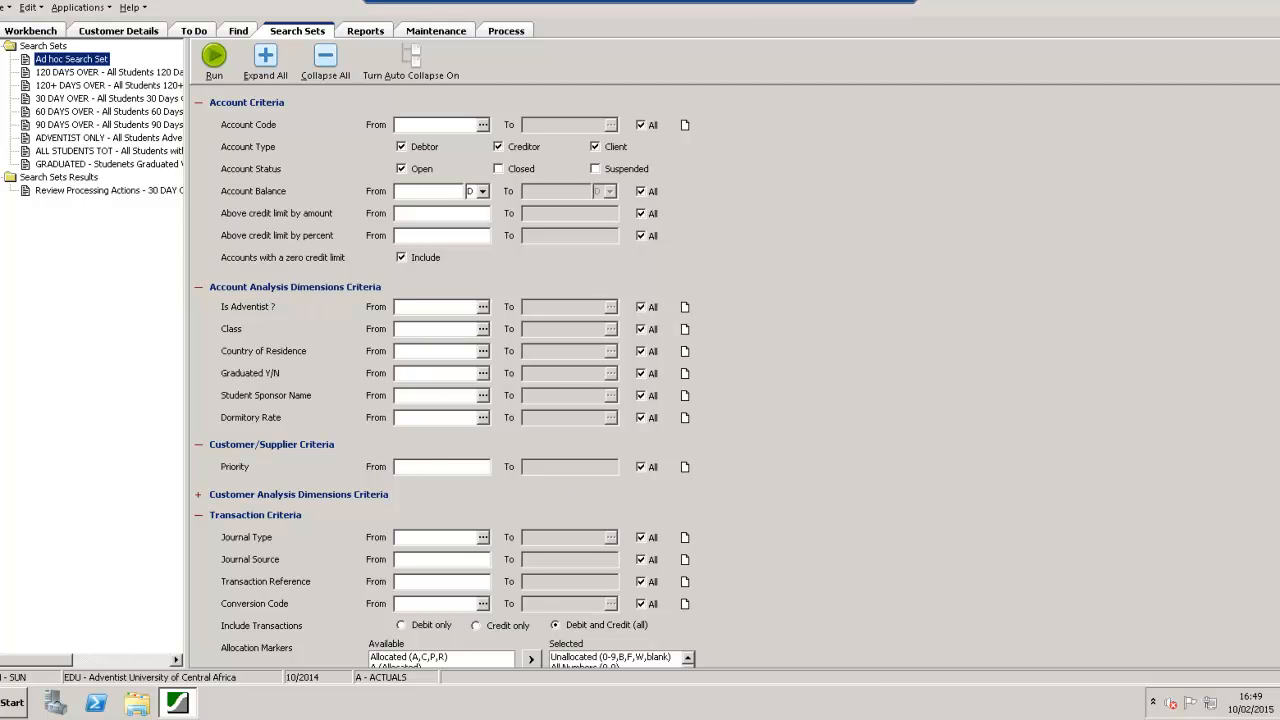
{"action": "scroll", "coordinate": [1277, 397], "scroll_direction": "down", "scroll_amount": 3}
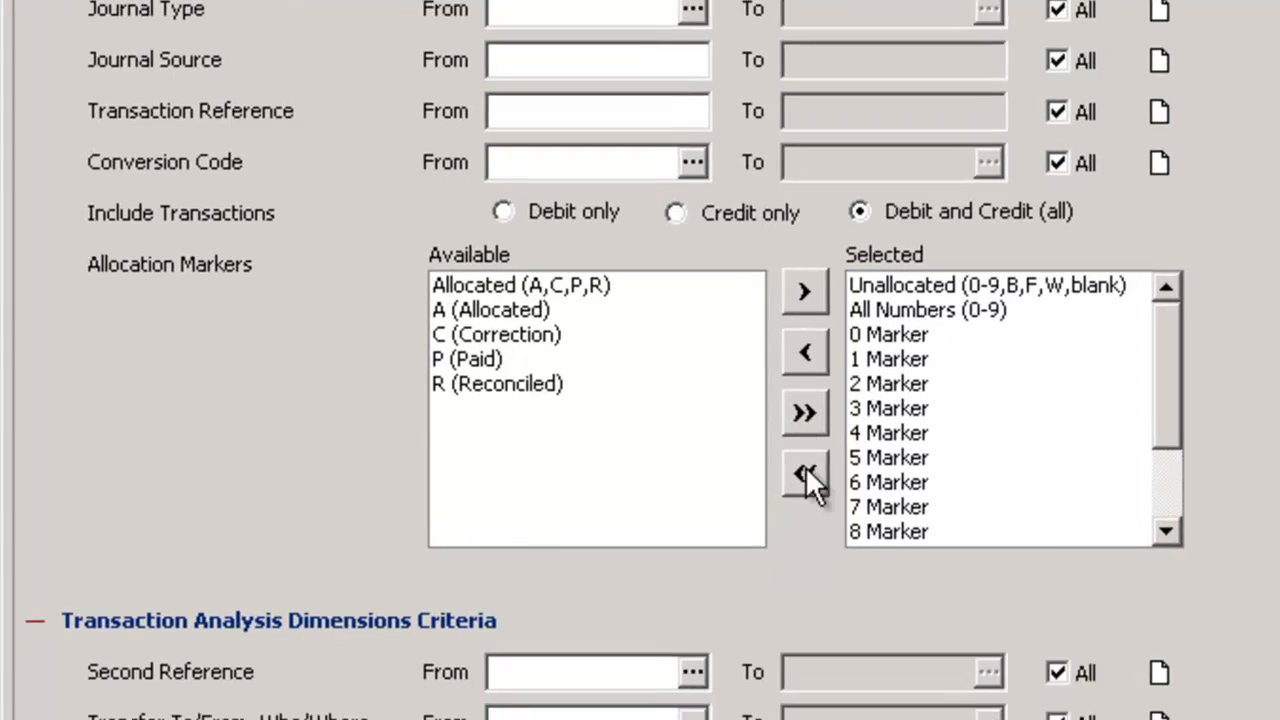
{"action": "left_click", "coordinate": [806, 470]}
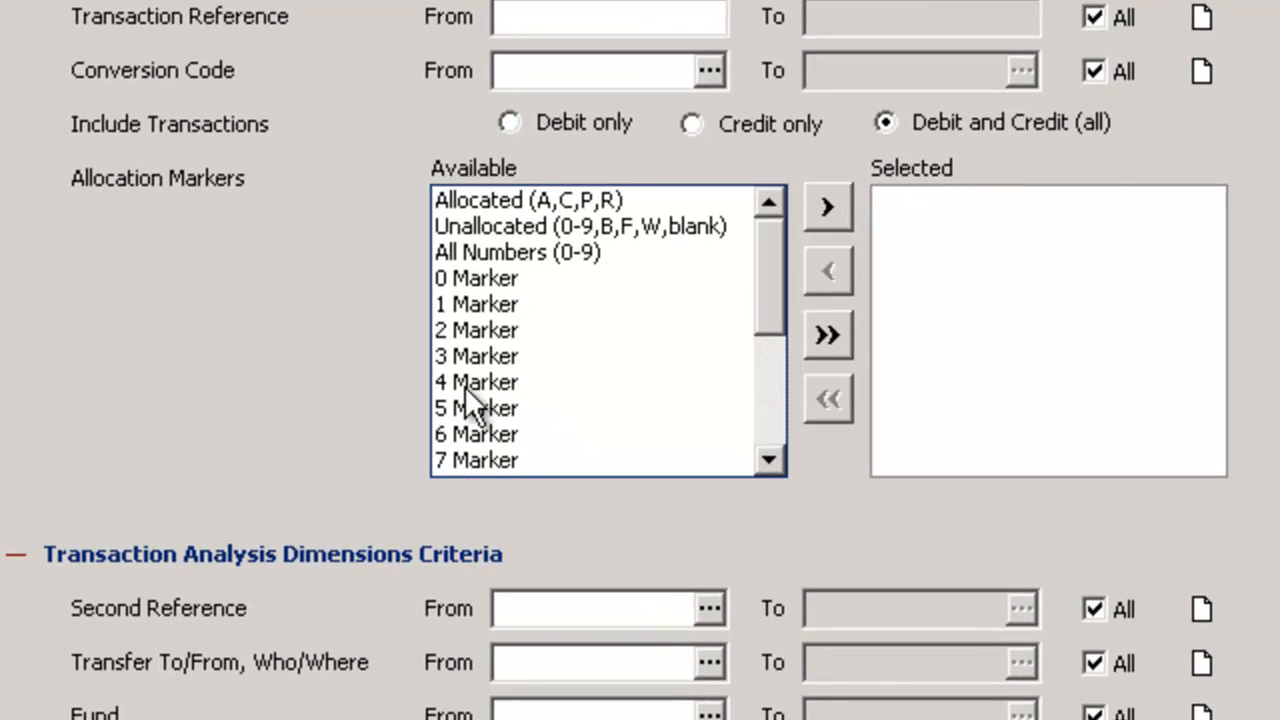
{"action": "double_click", "coordinate": [461, 459]}
{"action": "left_click", "coordinate": [465, 380]}
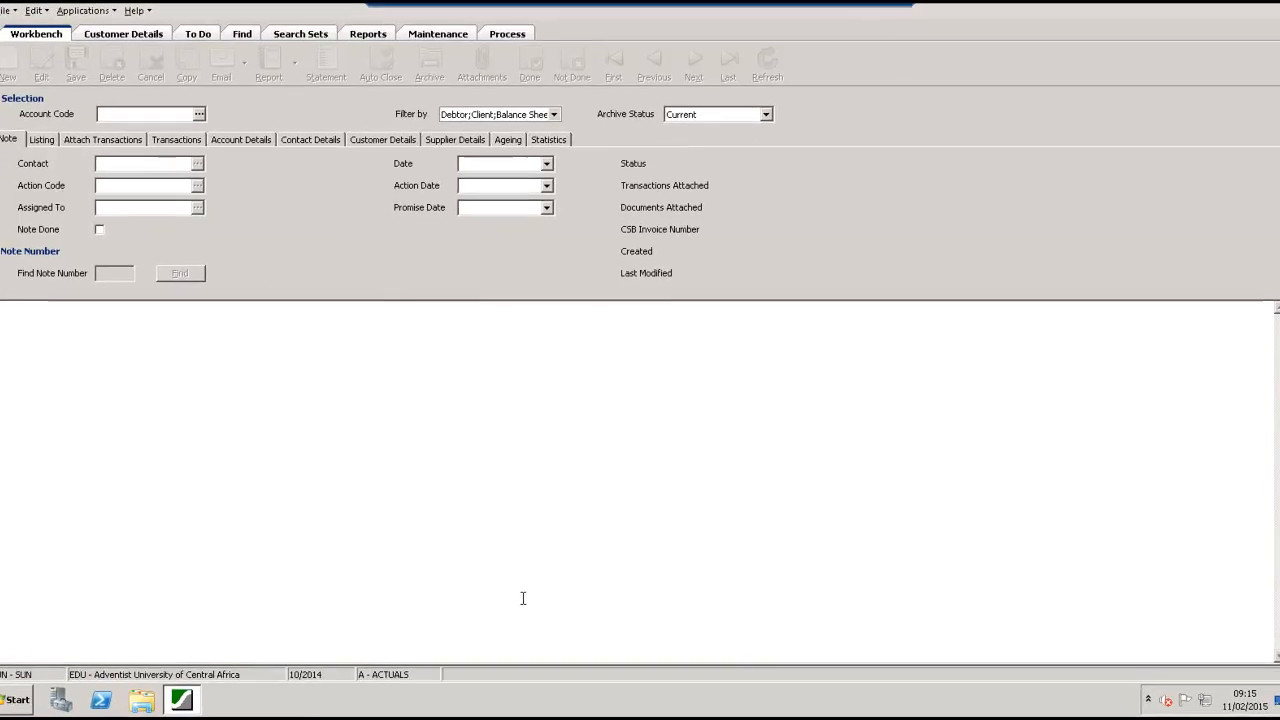
Open the Debt Recovery Analysis Report and review its transaction, allocation and analysis dimension criteria before returning to the general options
{"action": "left_click", "coordinate": [362, 32]}
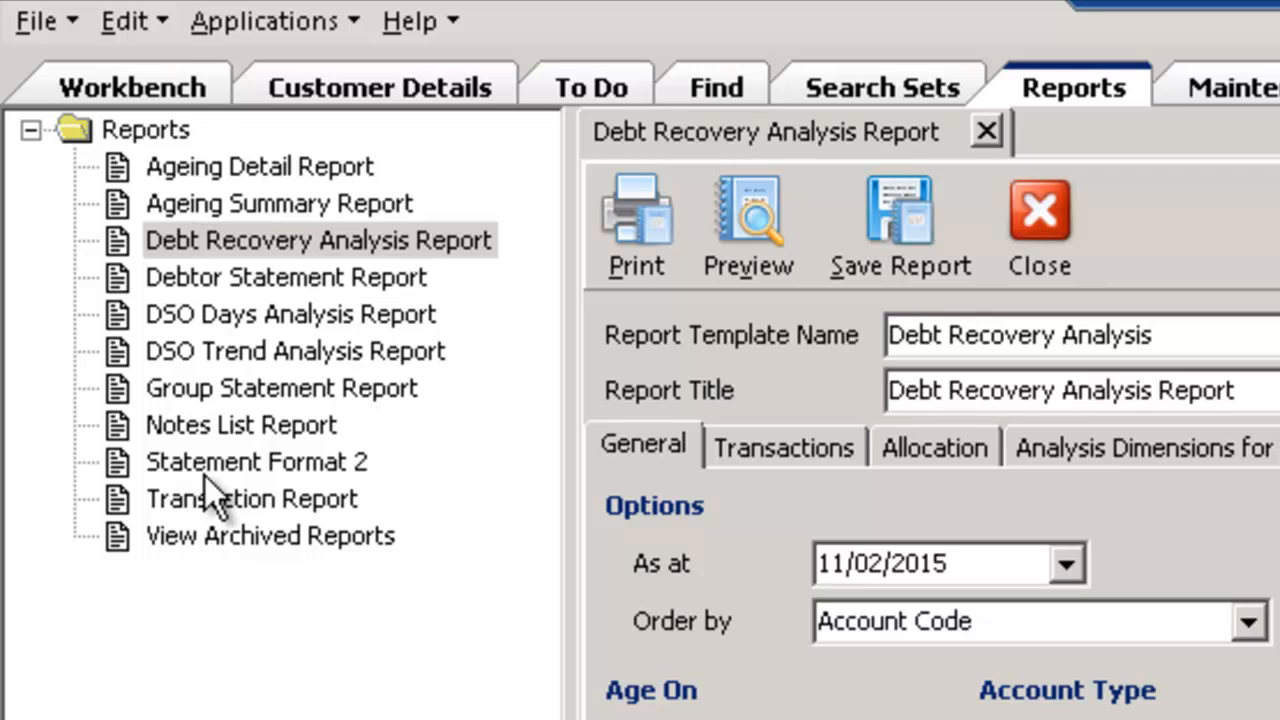
{"action": "left_click", "coordinate": [218, 244]}
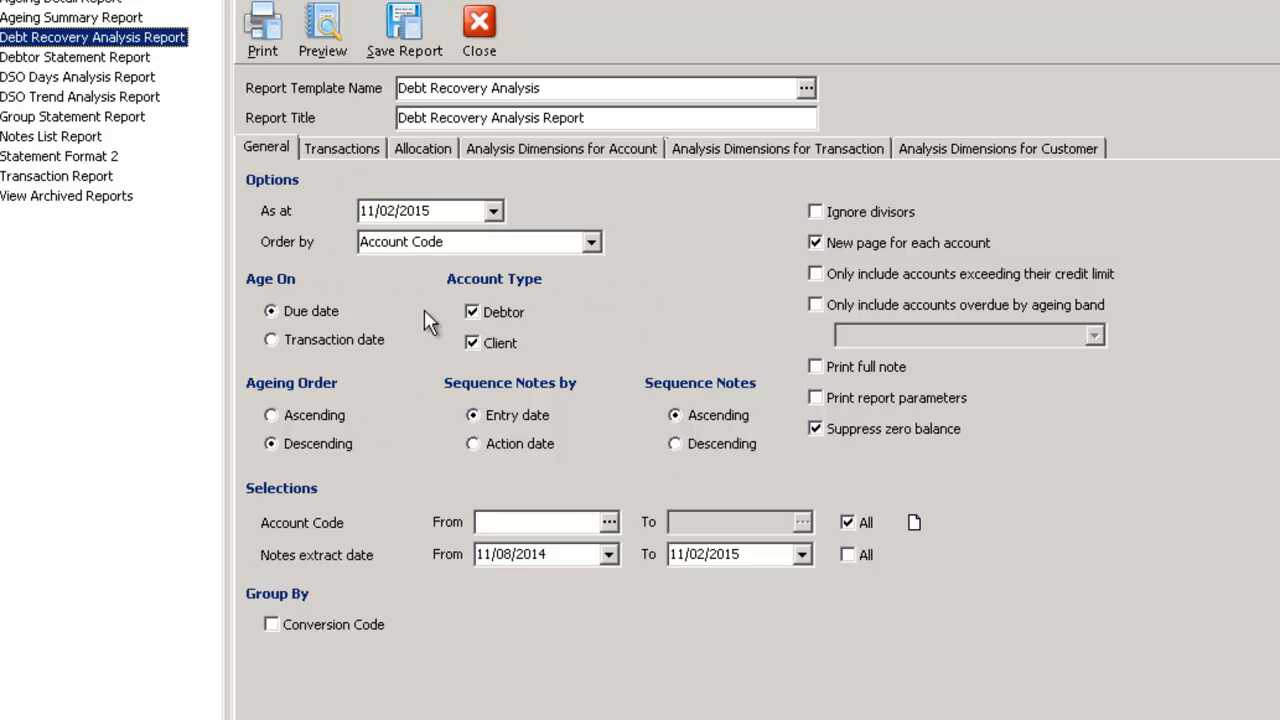
{"action": "left_click", "coordinate": [342, 150]}
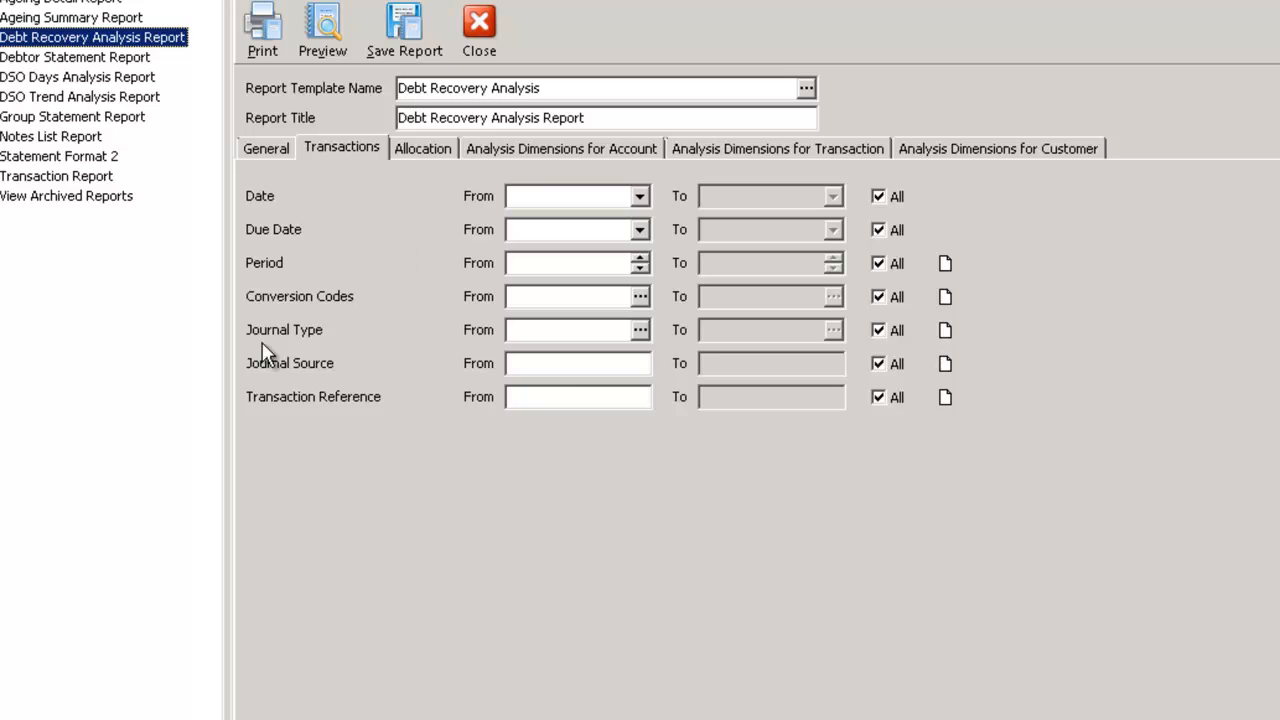
{"action": "left_click", "coordinate": [424, 152]}
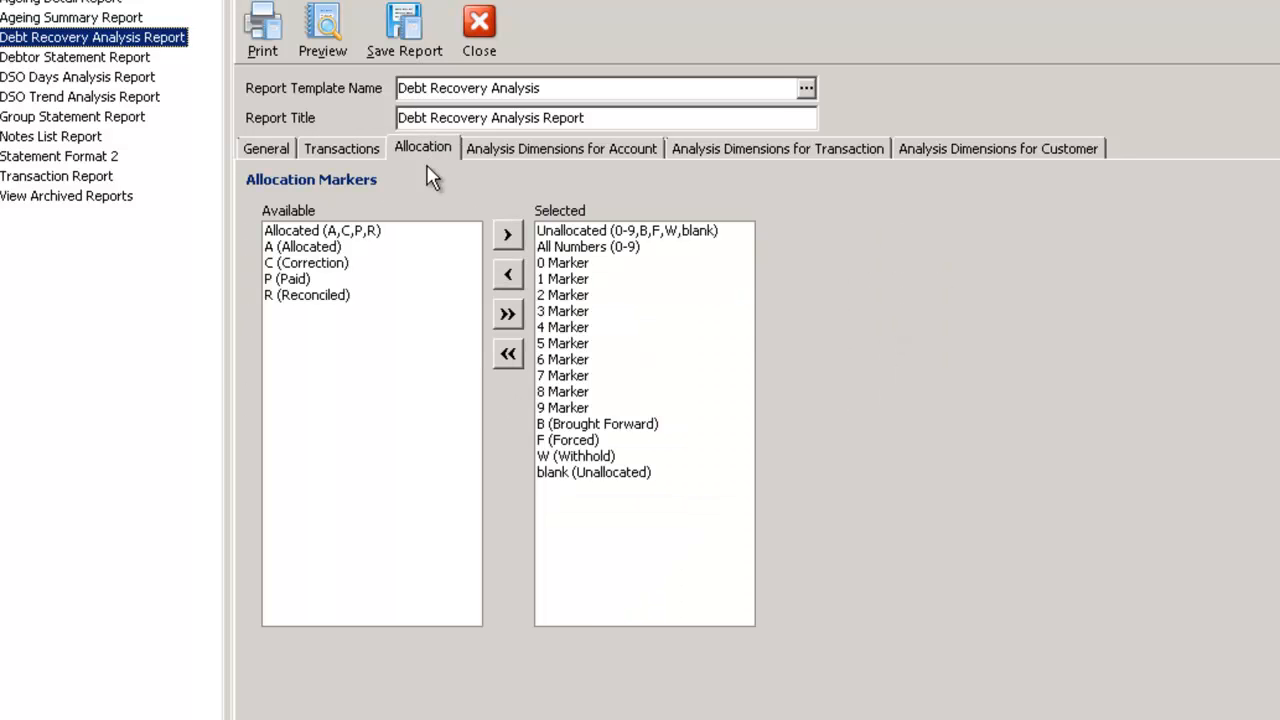
{"action": "left_click", "coordinate": [554, 146]}
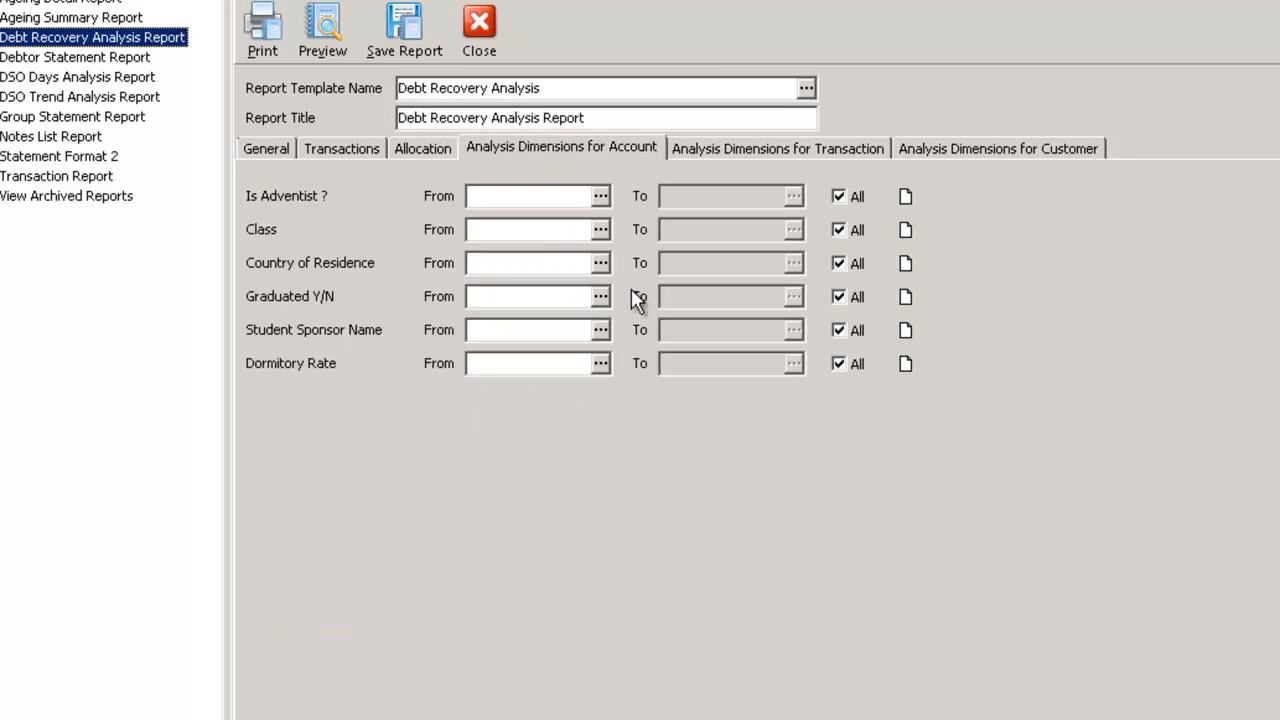
{"action": "left_click", "coordinate": [759, 152]}
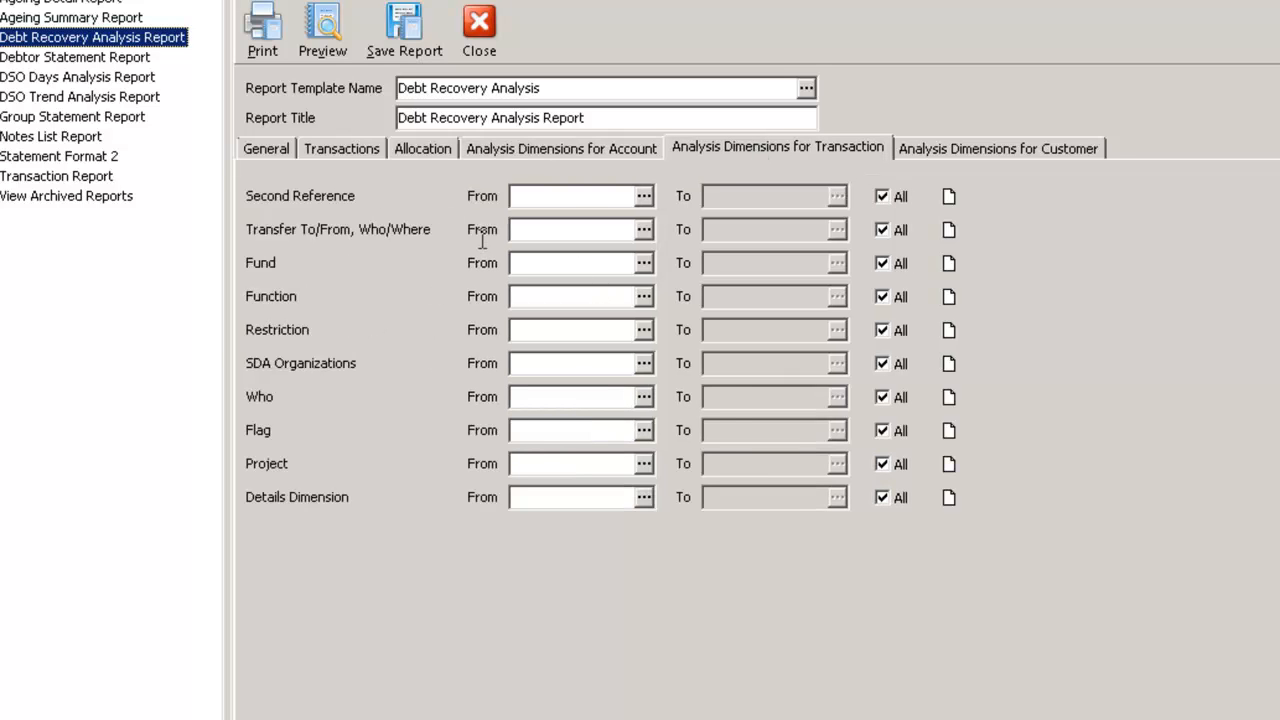
{"action": "left_click", "coordinate": [264, 150]}
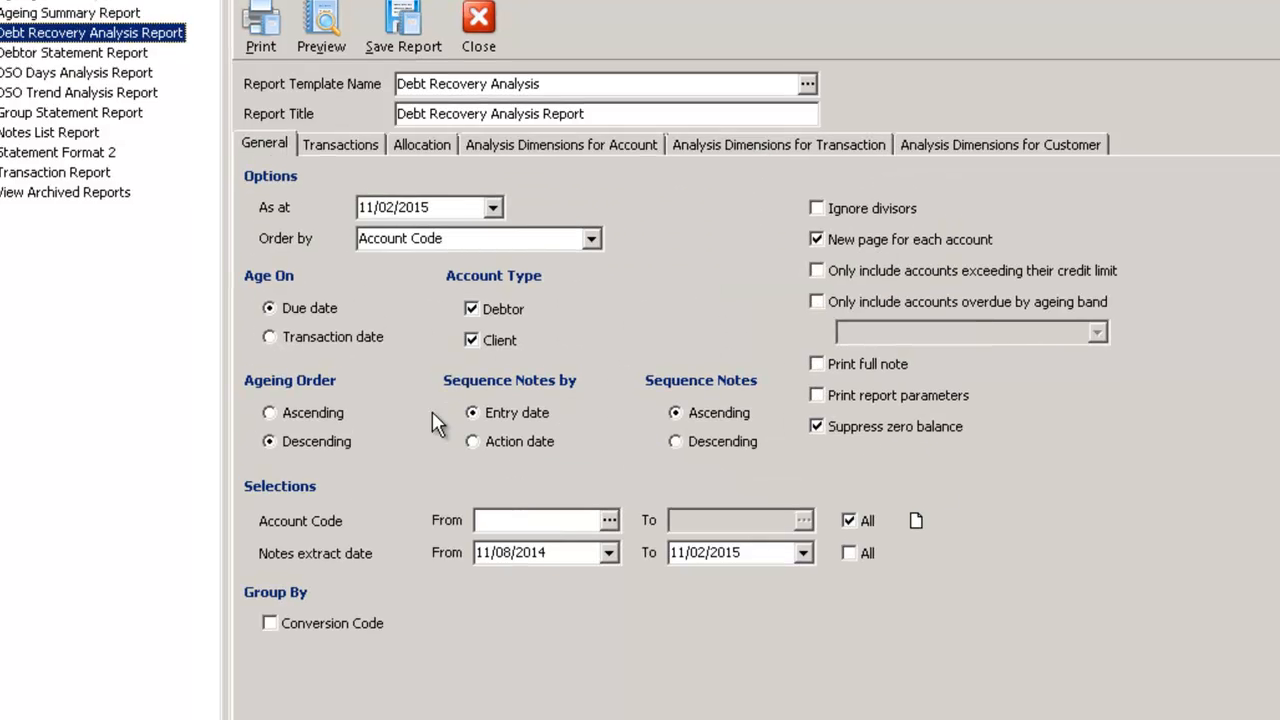
Look up account codes starting with S and set the report's From account code to the first individual student below STUDENTS ACCOUNTS
{"action": "left_click", "coordinate": [609, 523]}
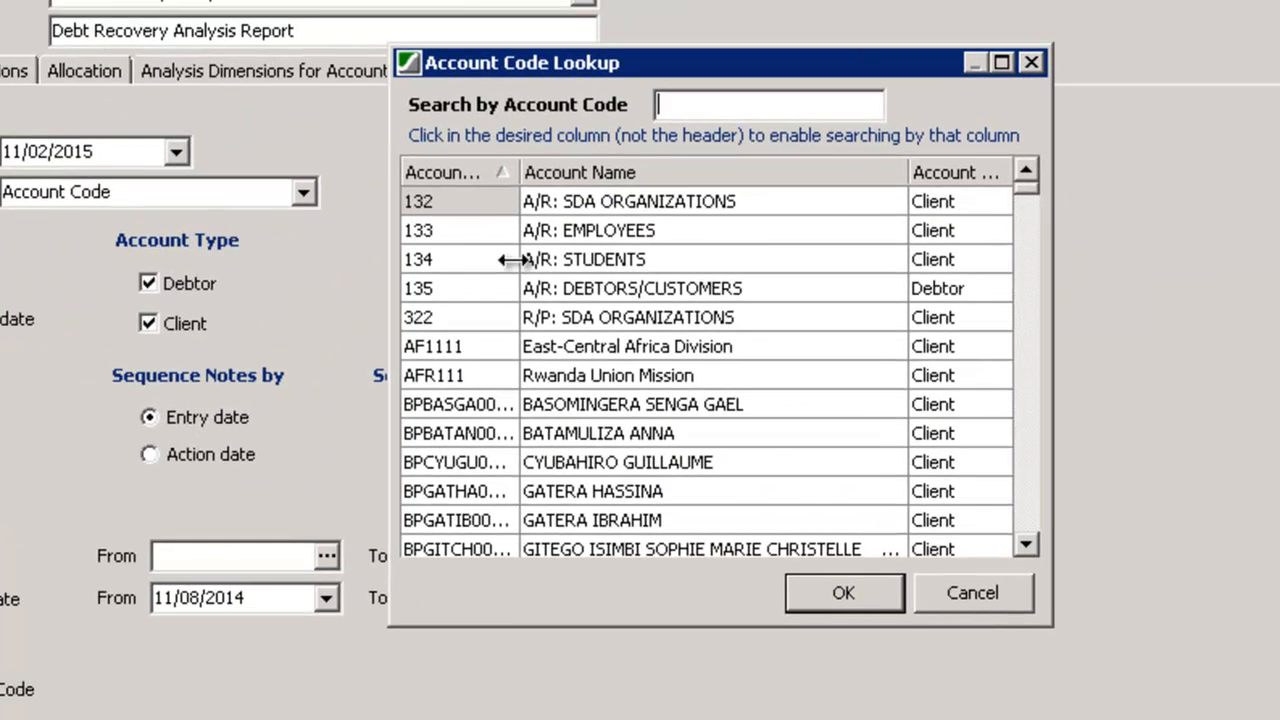
{"action": "type", "text": "S"}
{"action": "left_click", "coordinate": [449, 546]}
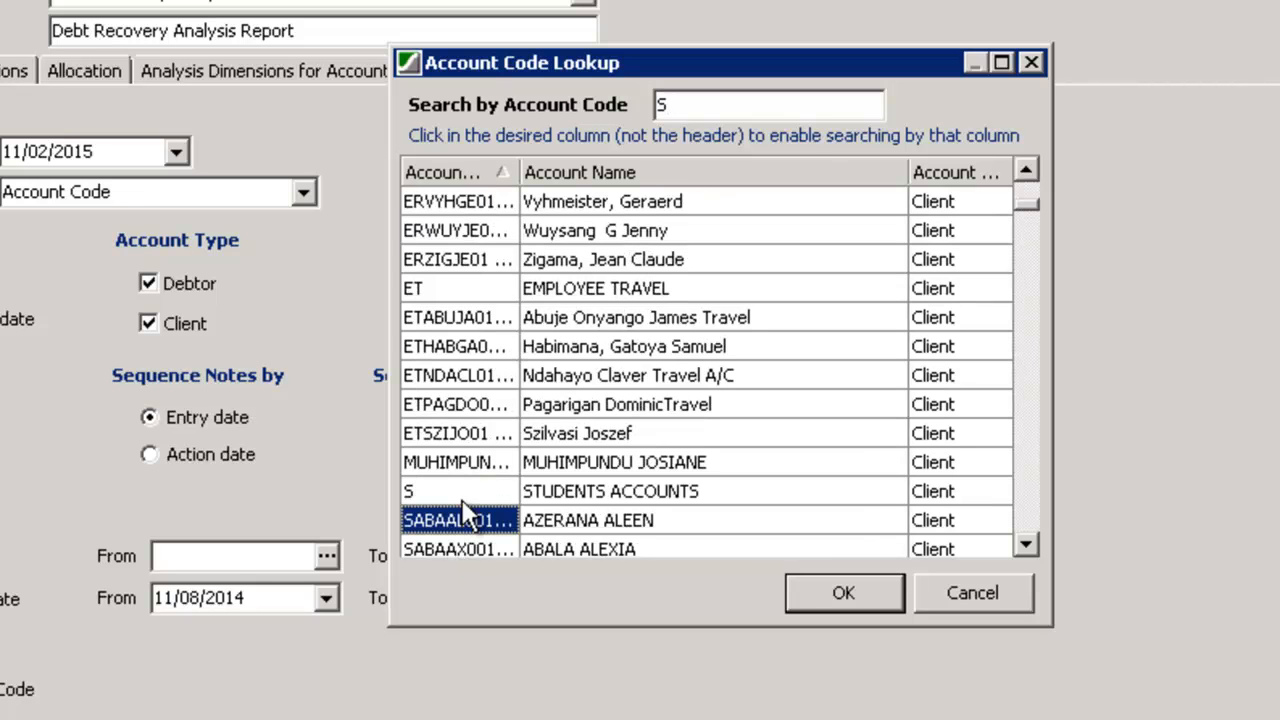
{"action": "double_click", "coordinate": [442, 519]}
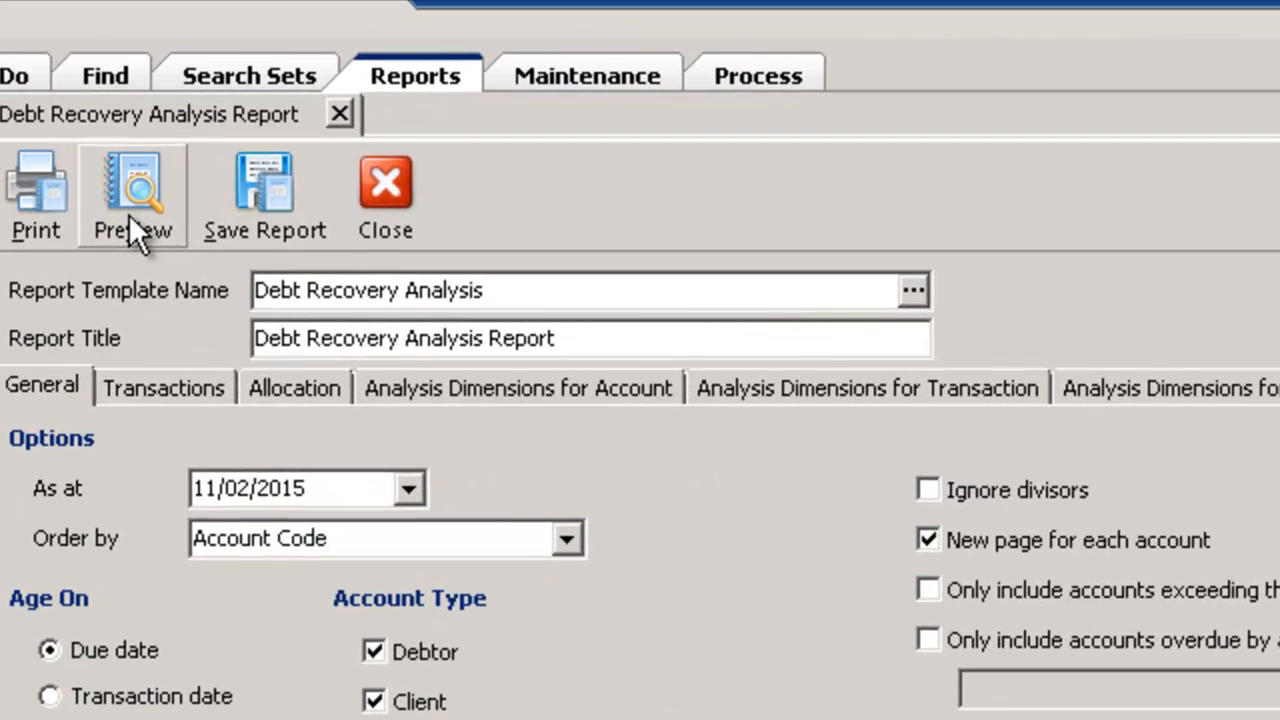
Preview the Debt Recovery Analysis Report, read through its ageing amounts, note history and action summary, and close the preview
{"action": "left_click", "coordinate": [337, 104]}
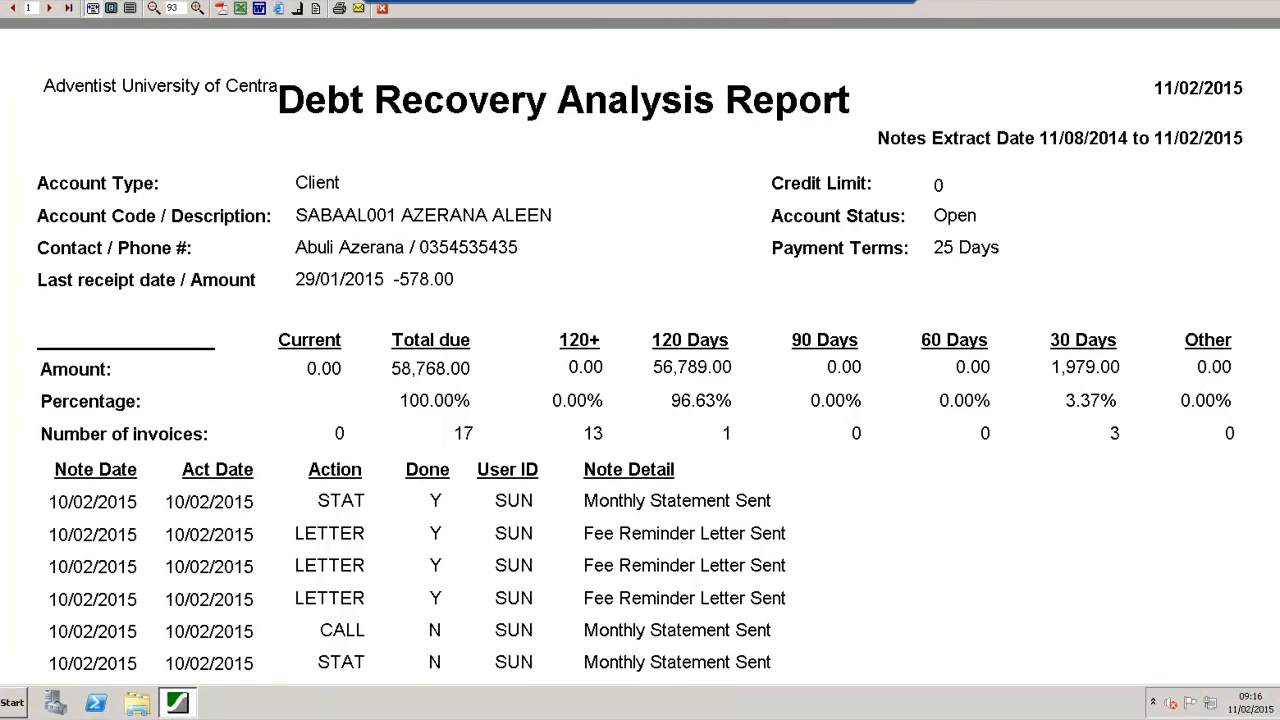
{"action": "scroll", "coordinate": [1277, 343], "scroll_direction": "down", "scroll_amount": 5}
{"action": "scroll", "coordinate": [1277, 343], "scroll_direction": "down", "scroll_amount": 3}
{"action": "scroll", "coordinate": [1277, 410], "scroll_direction": "down", "scroll_amount": 2}
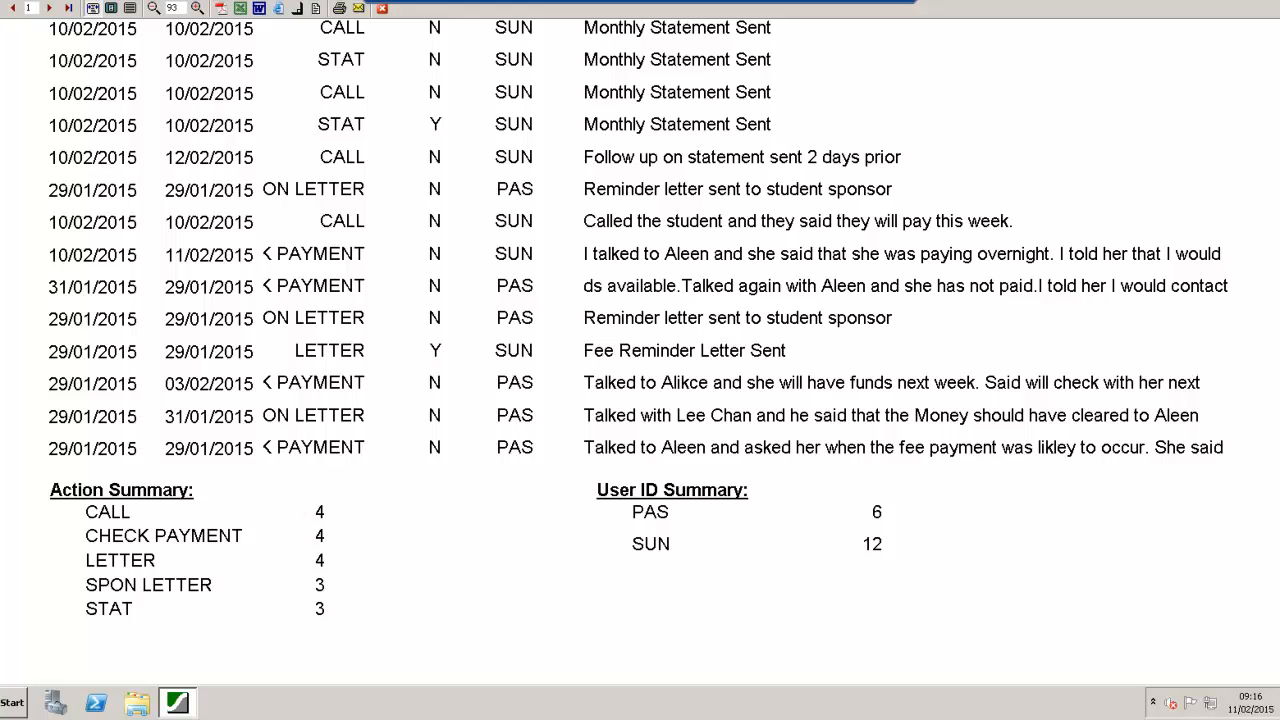
{"action": "scroll", "coordinate": [1267, 438], "scroll_direction": "up", "scroll_amount": 6}
{"action": "scroll", "coordinate": [1225, 205], "scroll_direction": "up", "scroll_amount": 3}
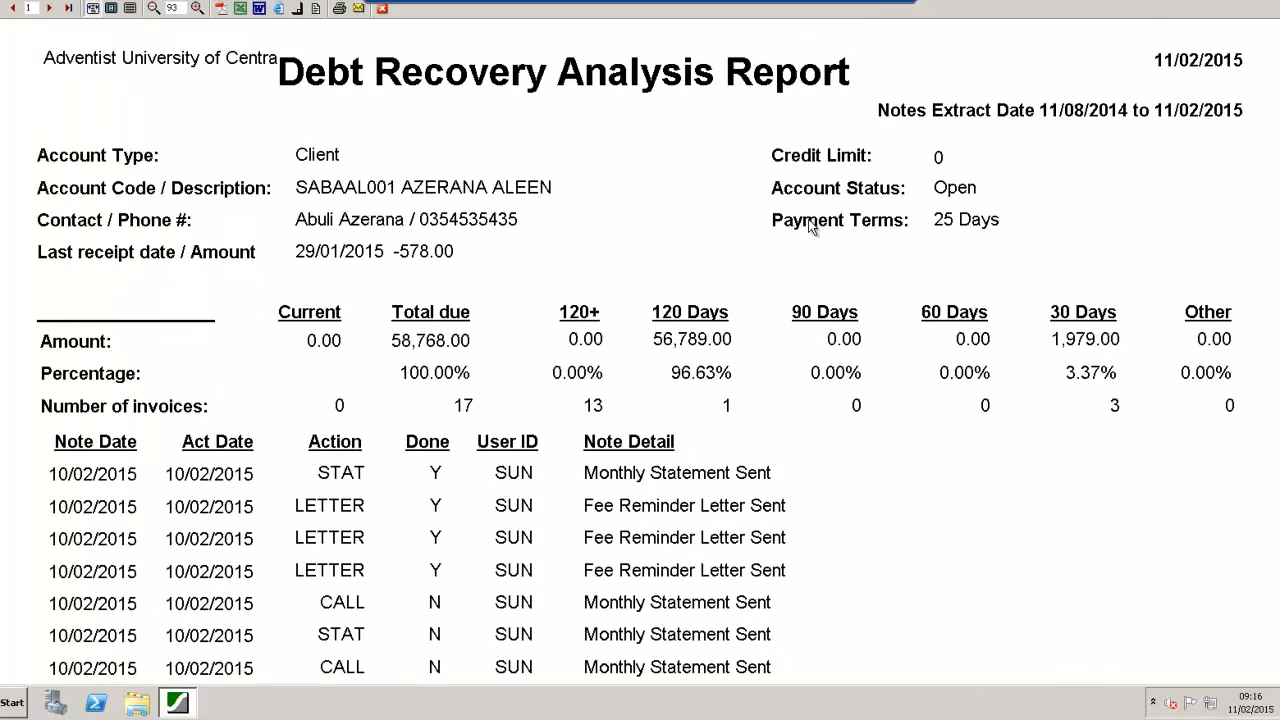
{"action": "left_click", "coordinate": [383, 9]}
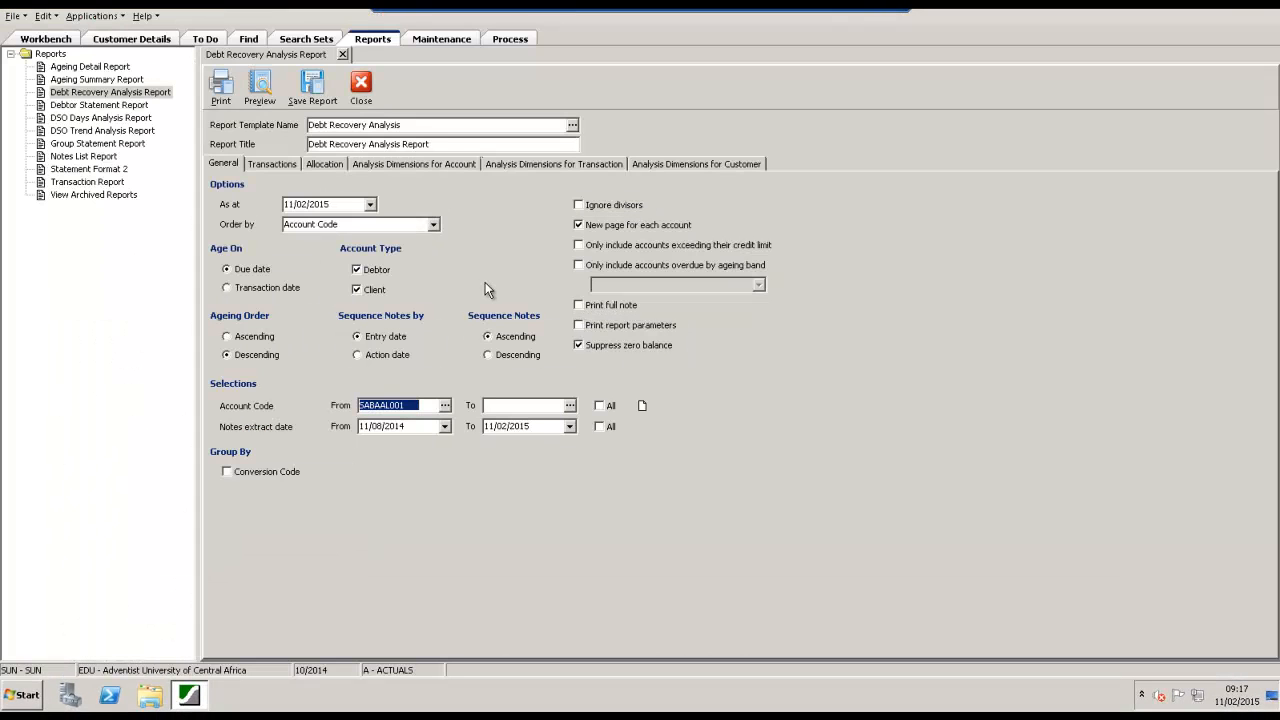